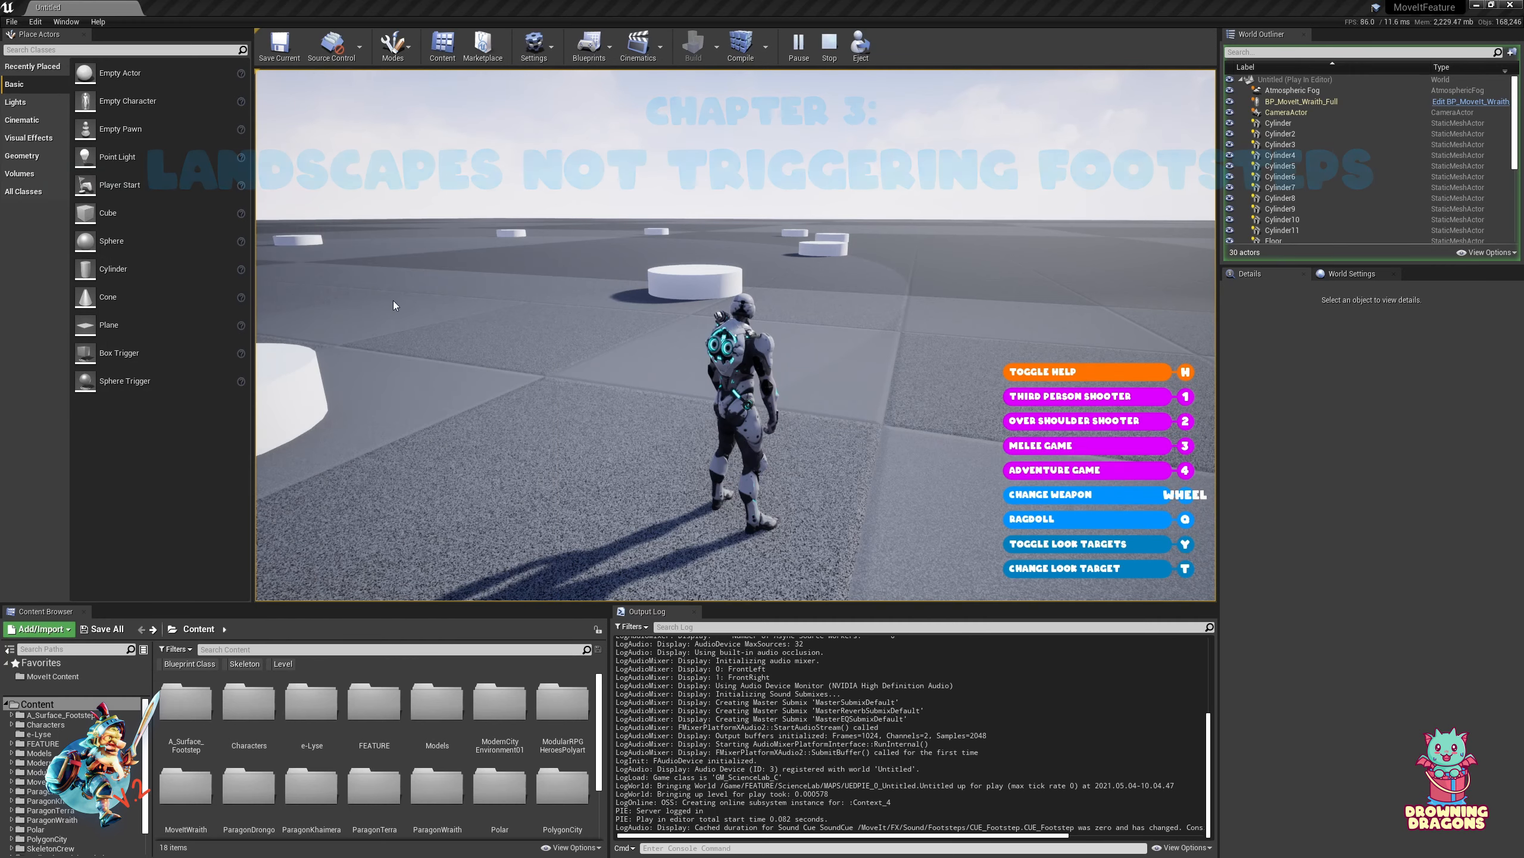
Stop the play session and filter the Floor actor's details for "generate"
click(831, 53)
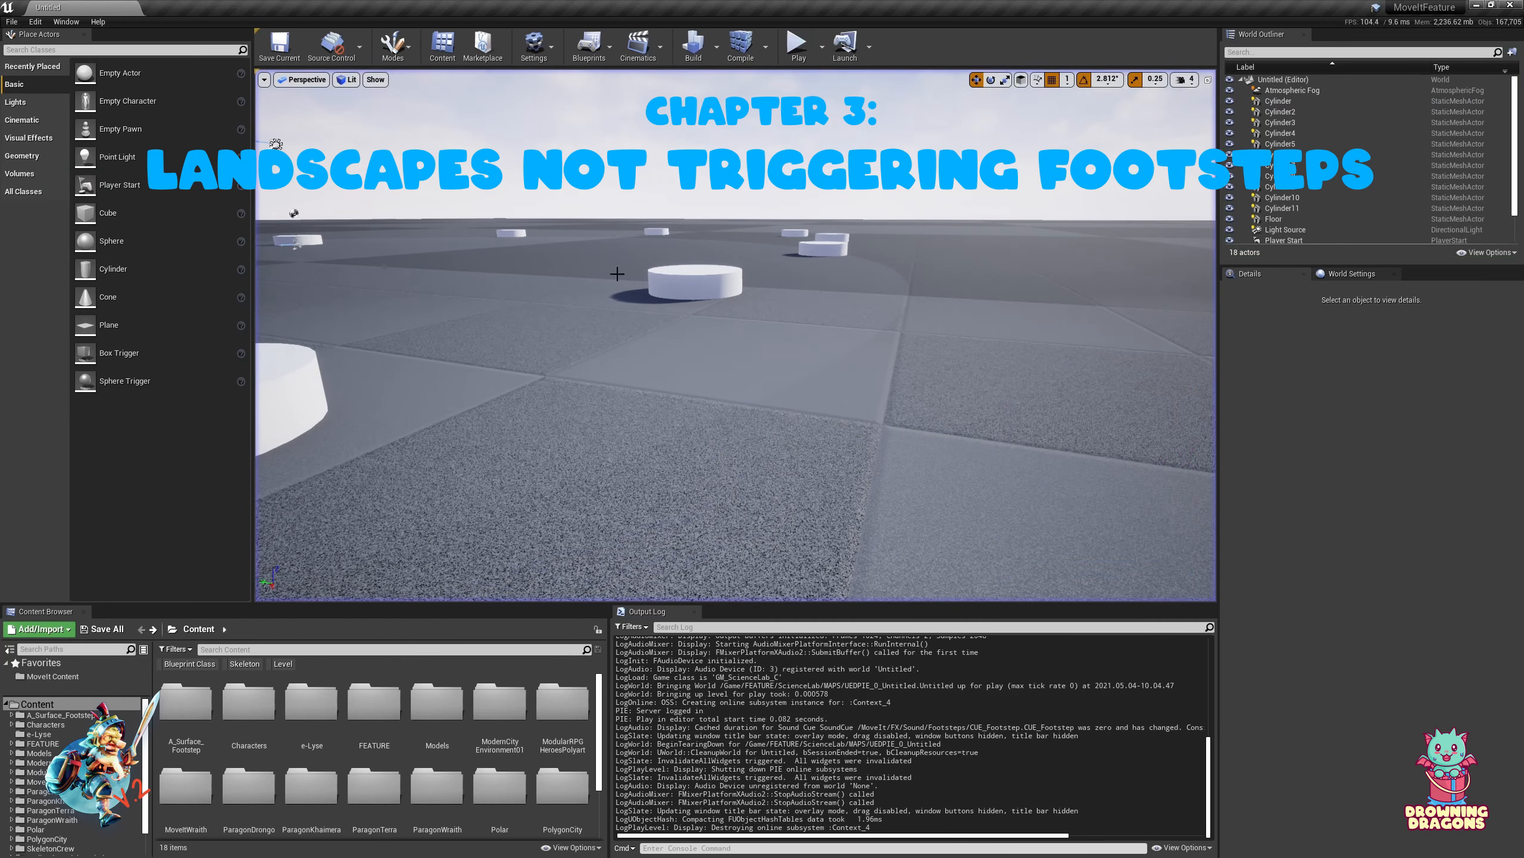
right_drag(623, 371, 540, 390)
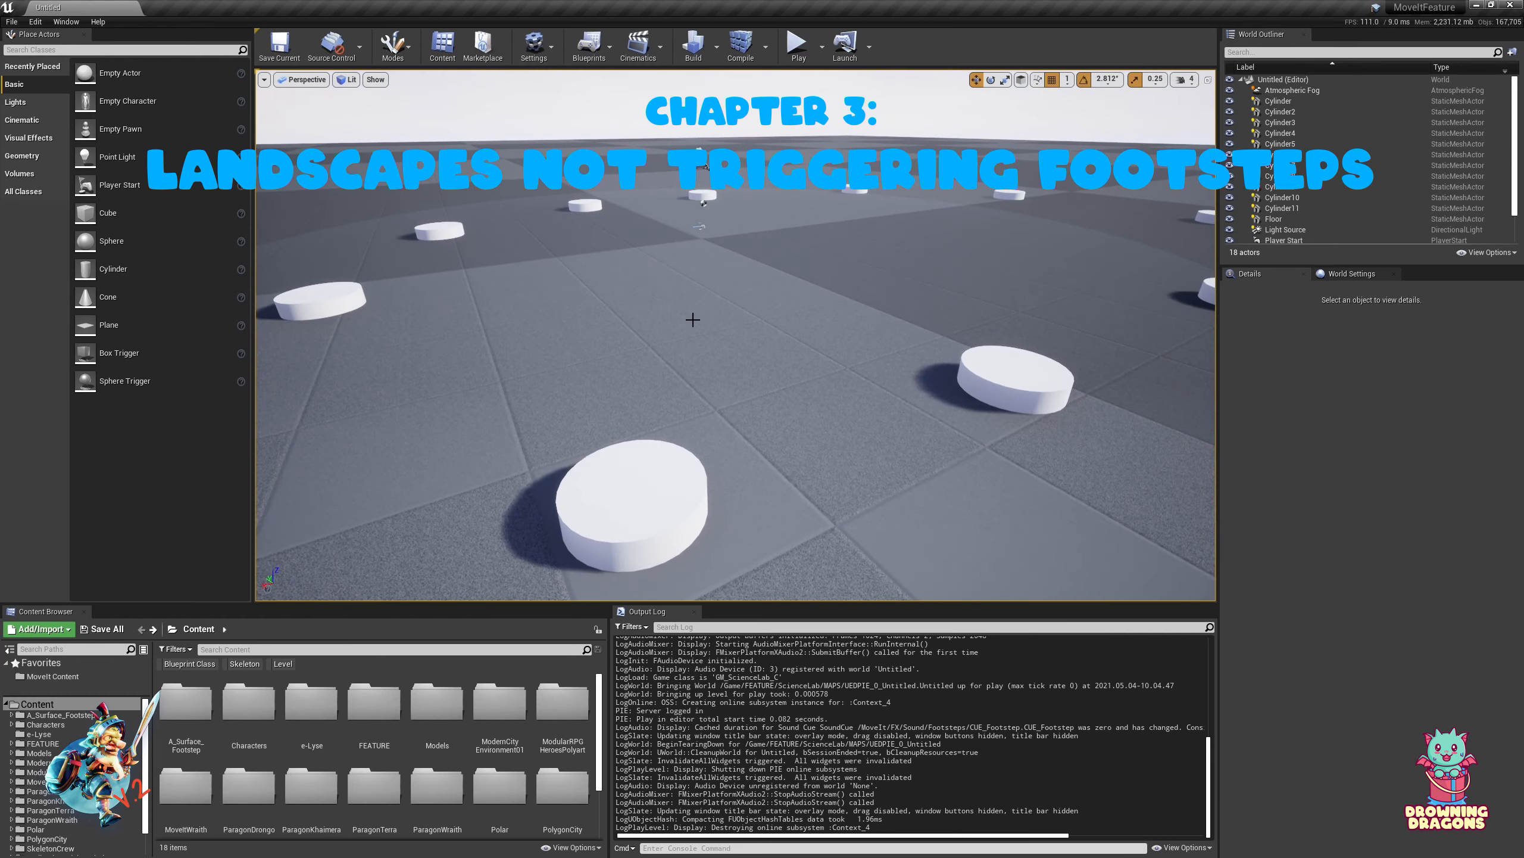
click(694, 320)
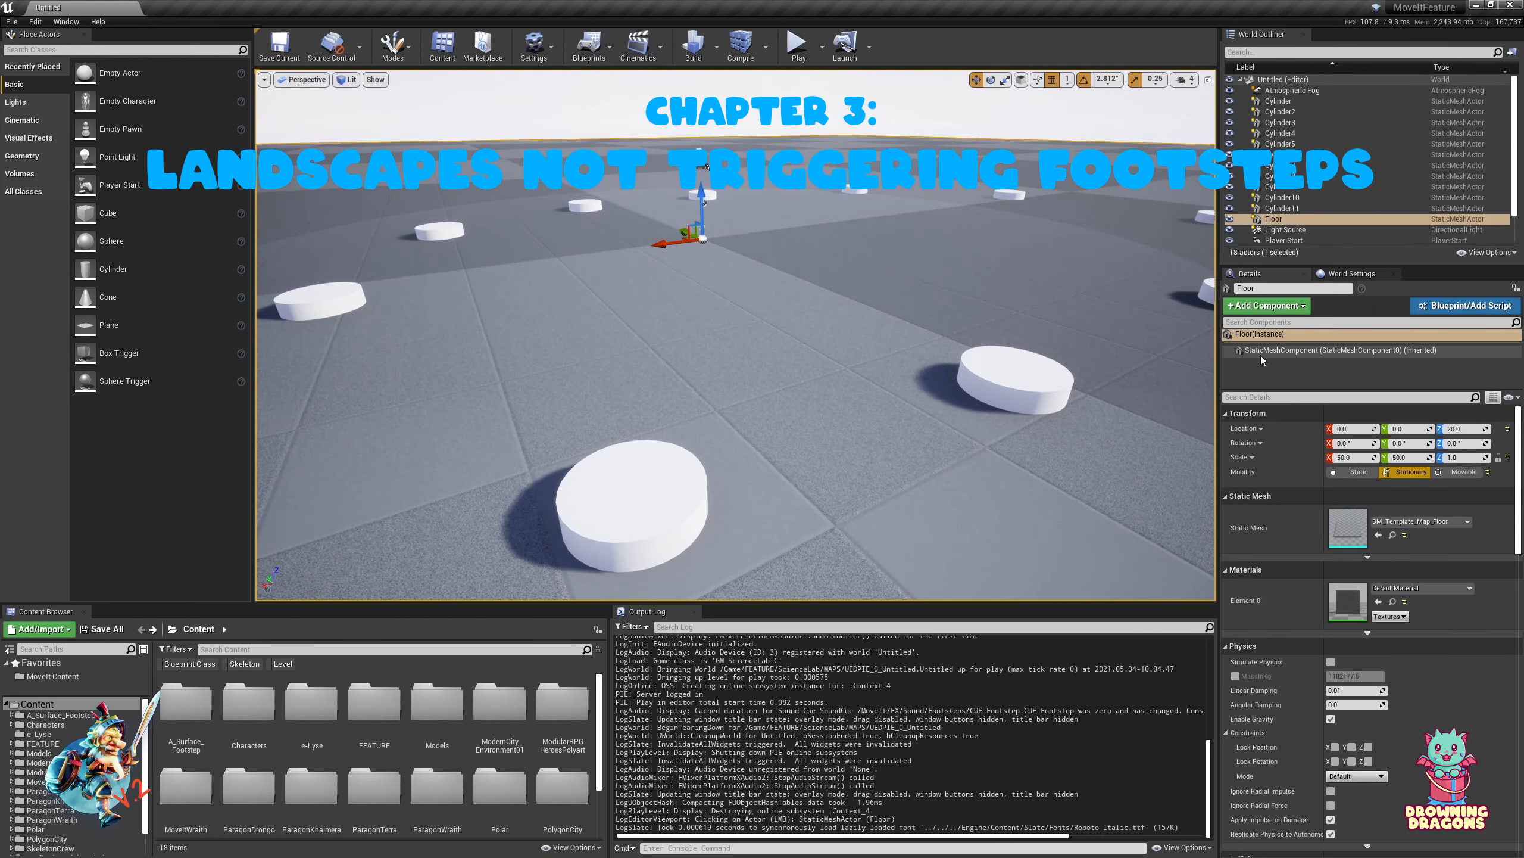
click(1264, 398)
text(generate)
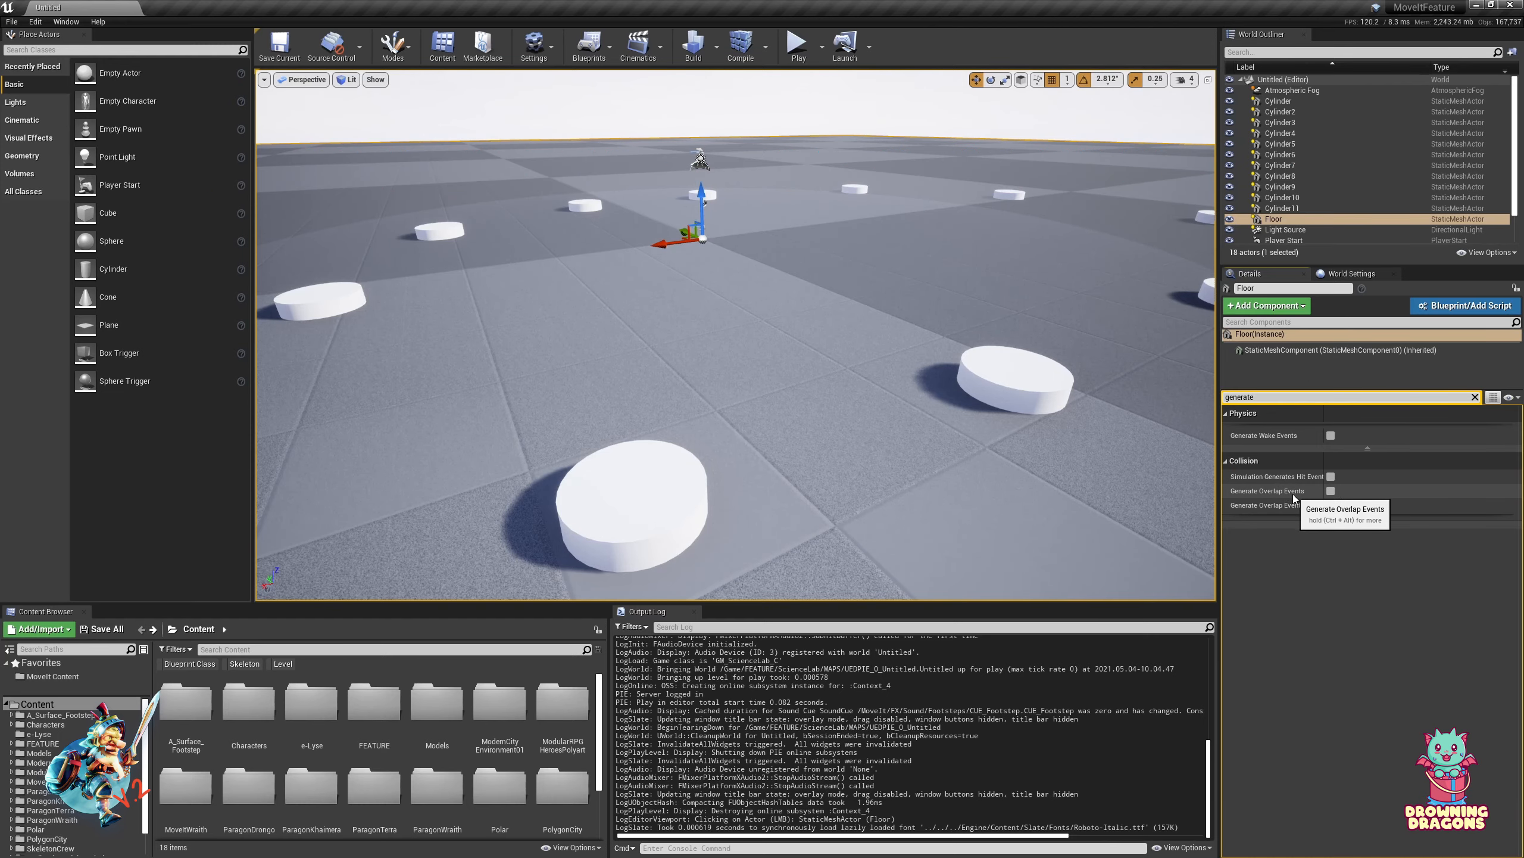
Play the level, run the character across the floor to test its footsteps, and end the session
right_drag(870, 312, 922, 283)
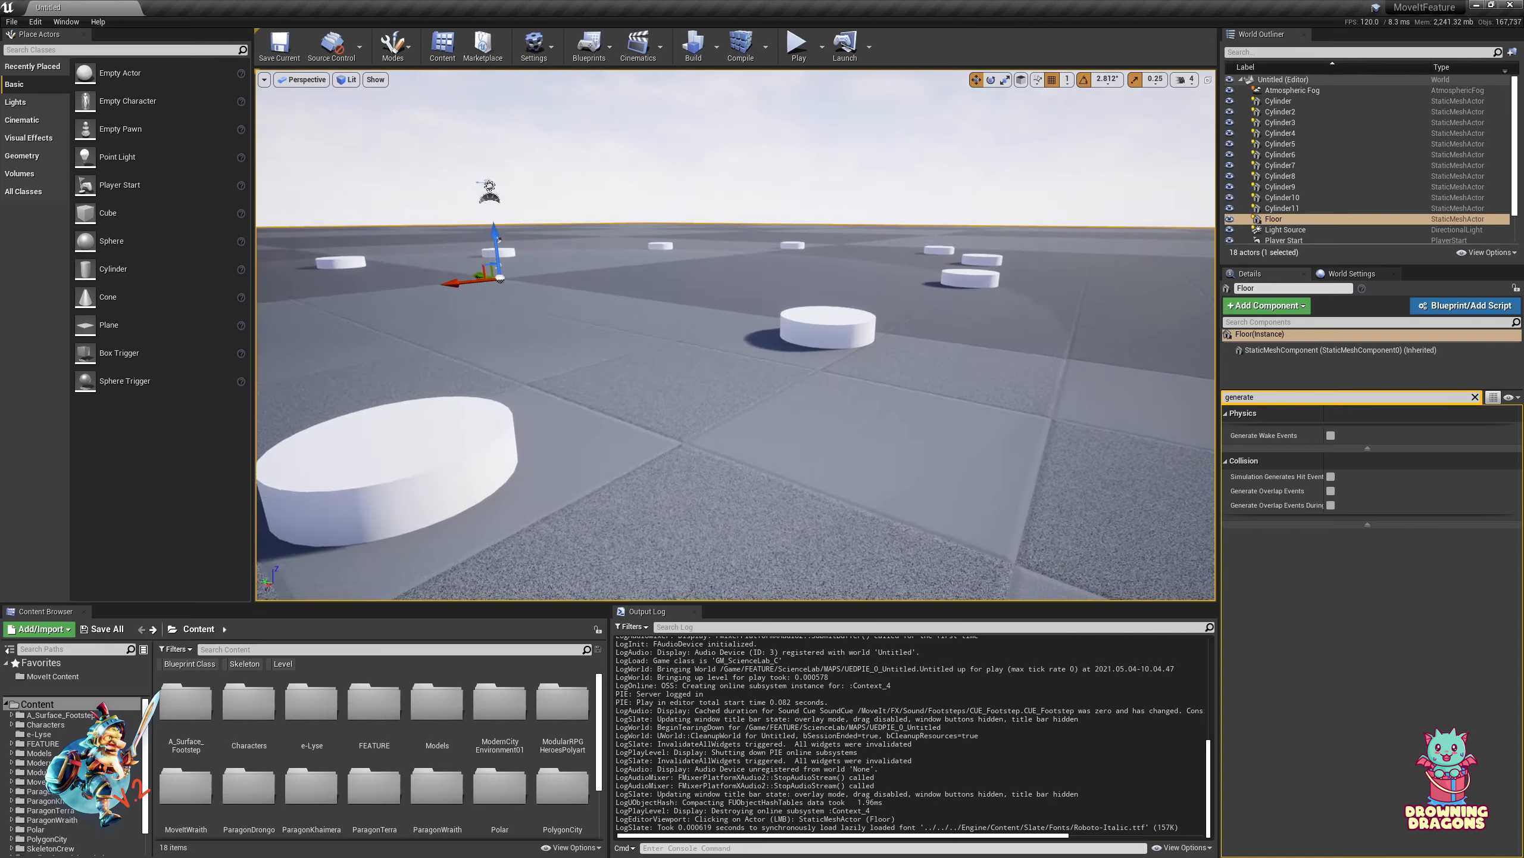
click(797, 47)
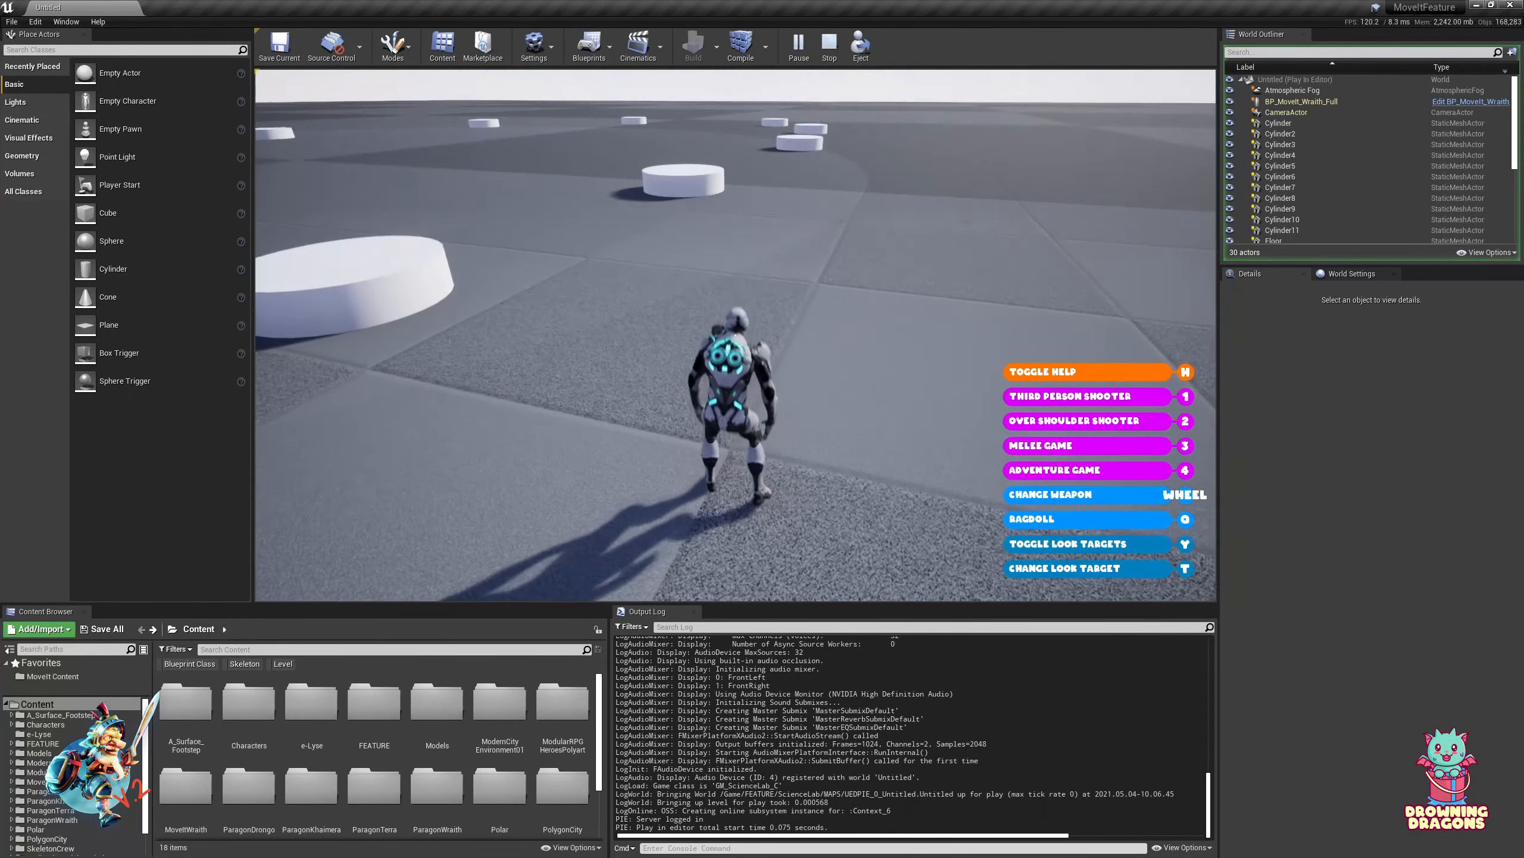
key(w)
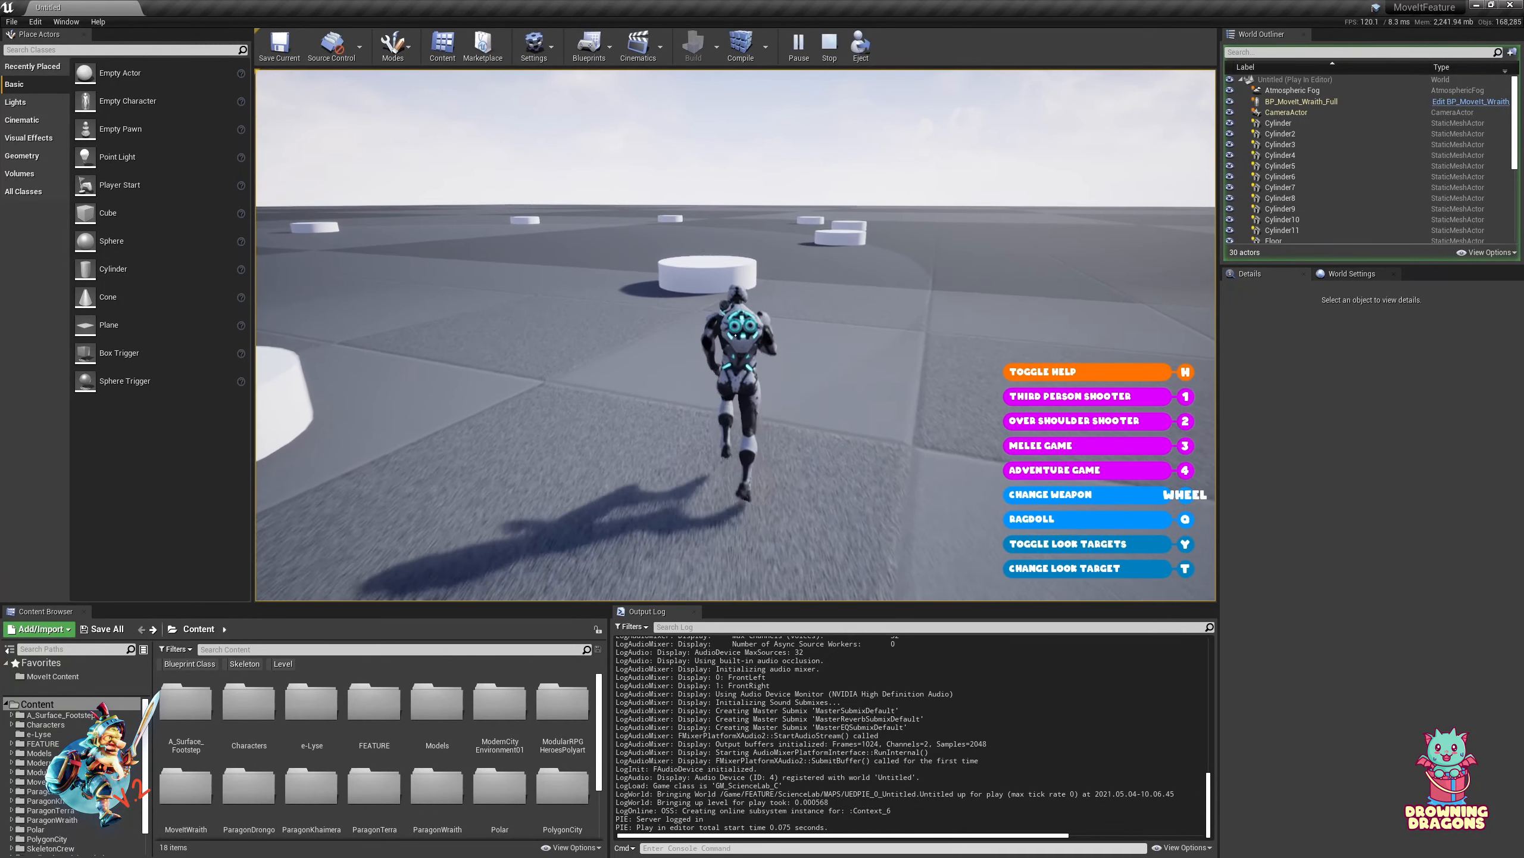
key(w)
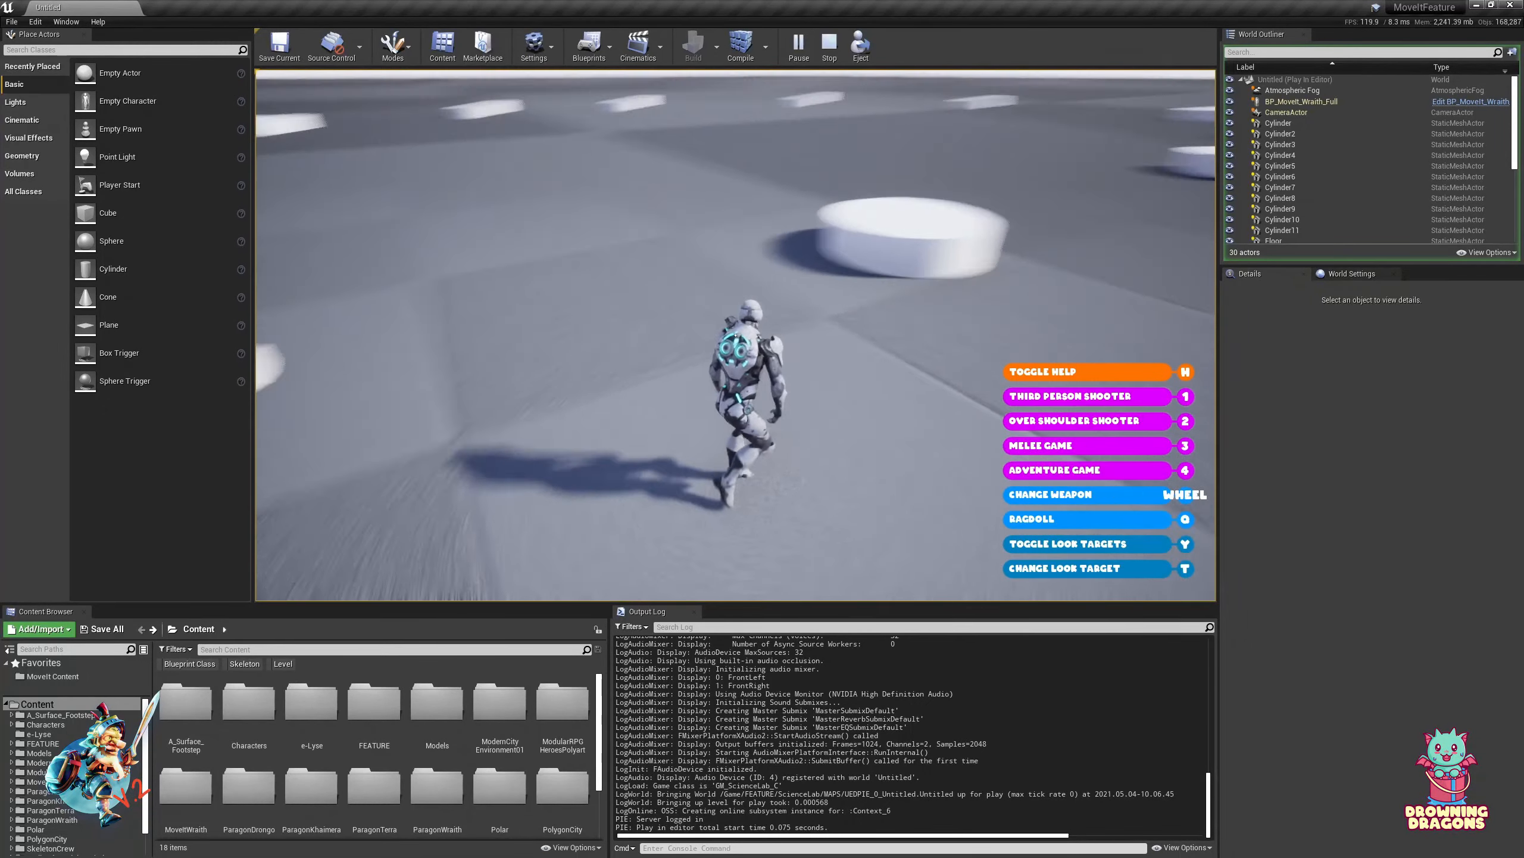
key(d)
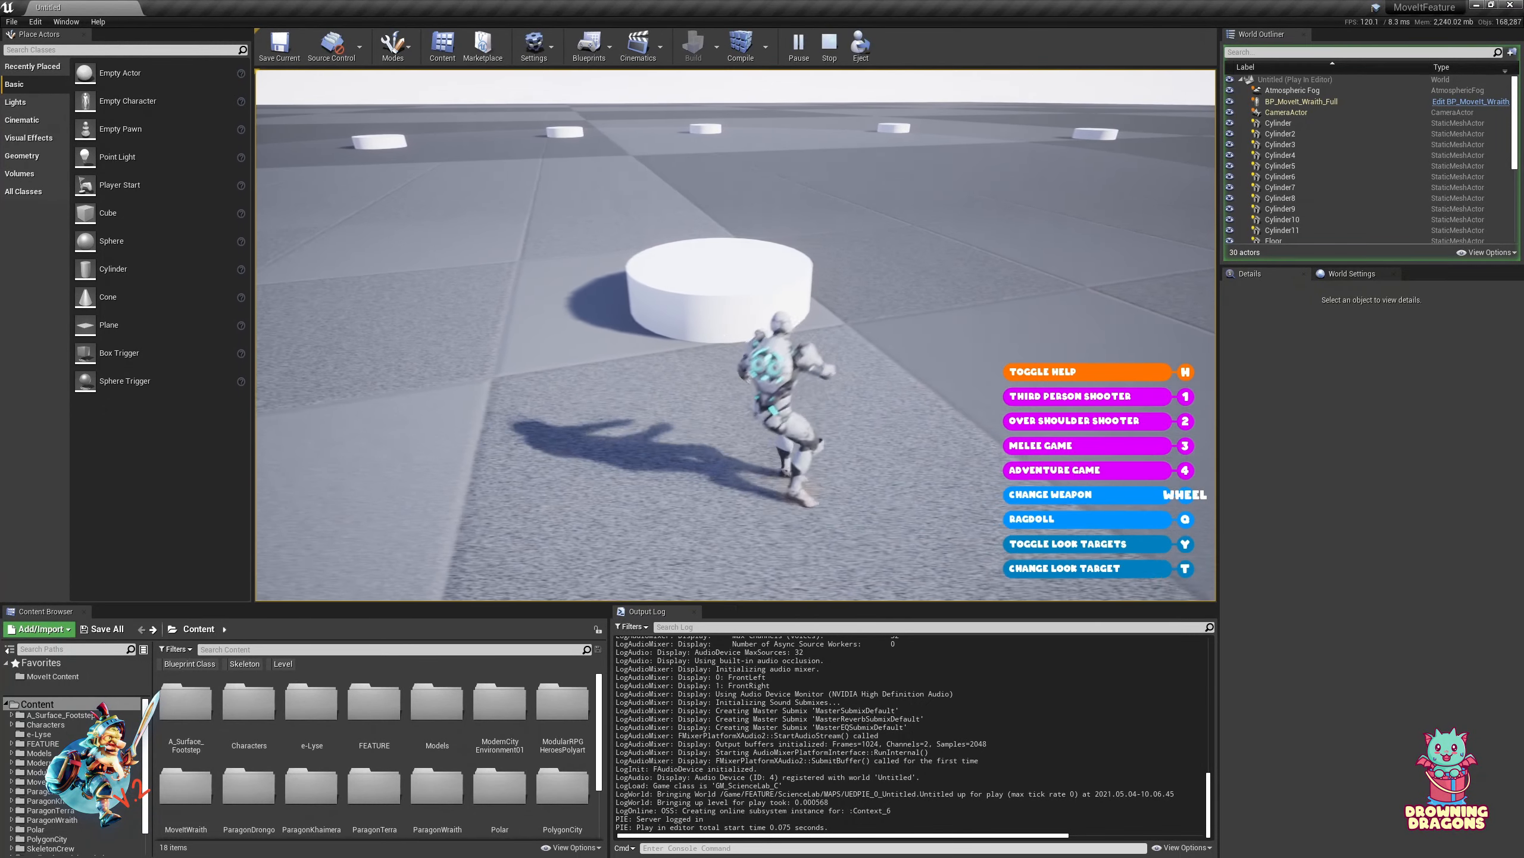
key(Escape)
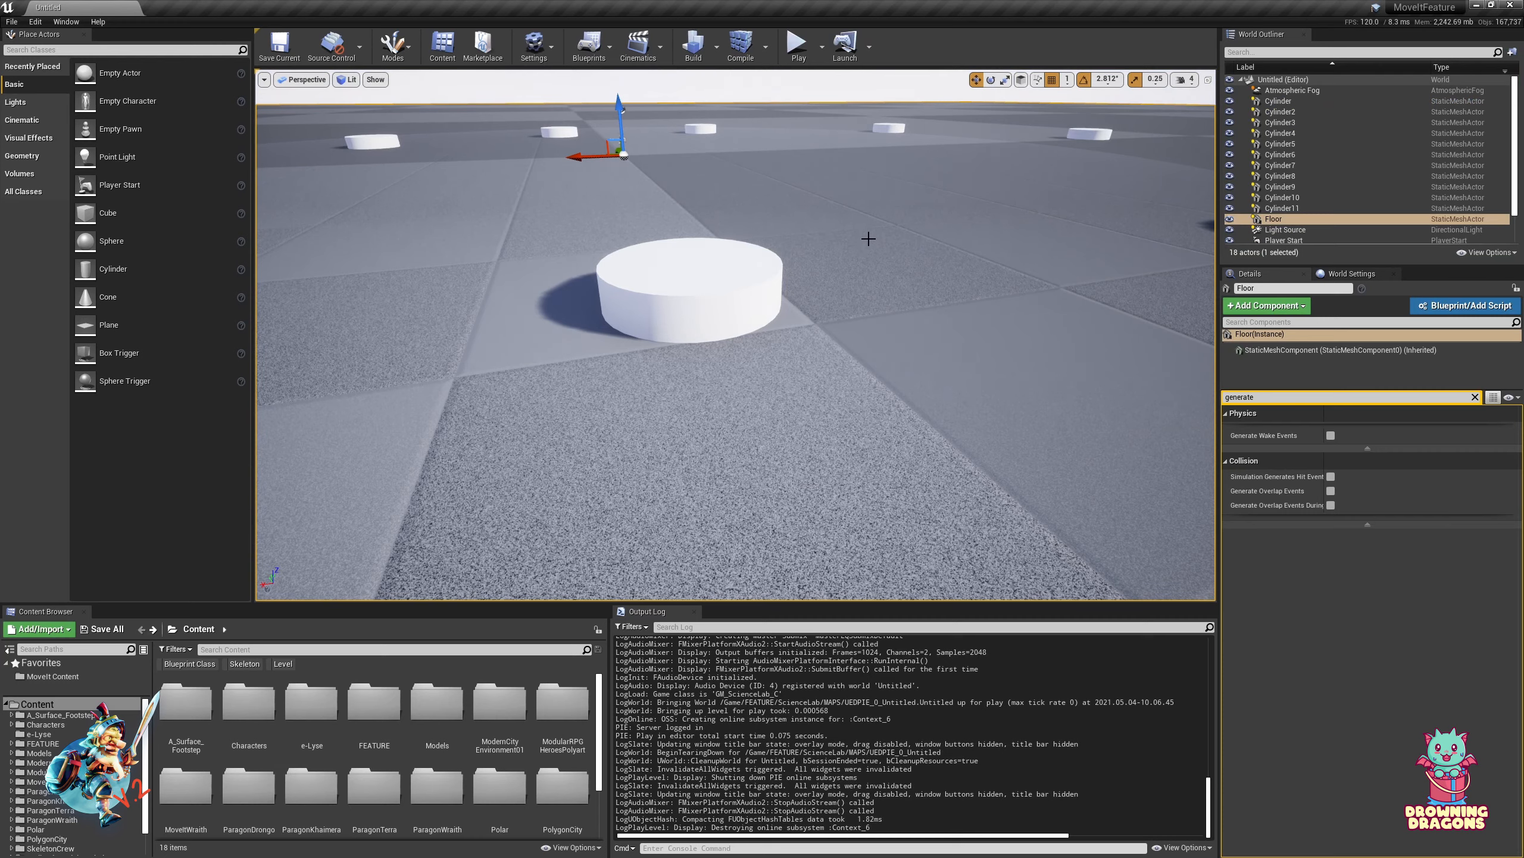
Enable Generate Overlap Events on the Floor actor and clear the details filter
right_drag(1004, 225, 970, 208)
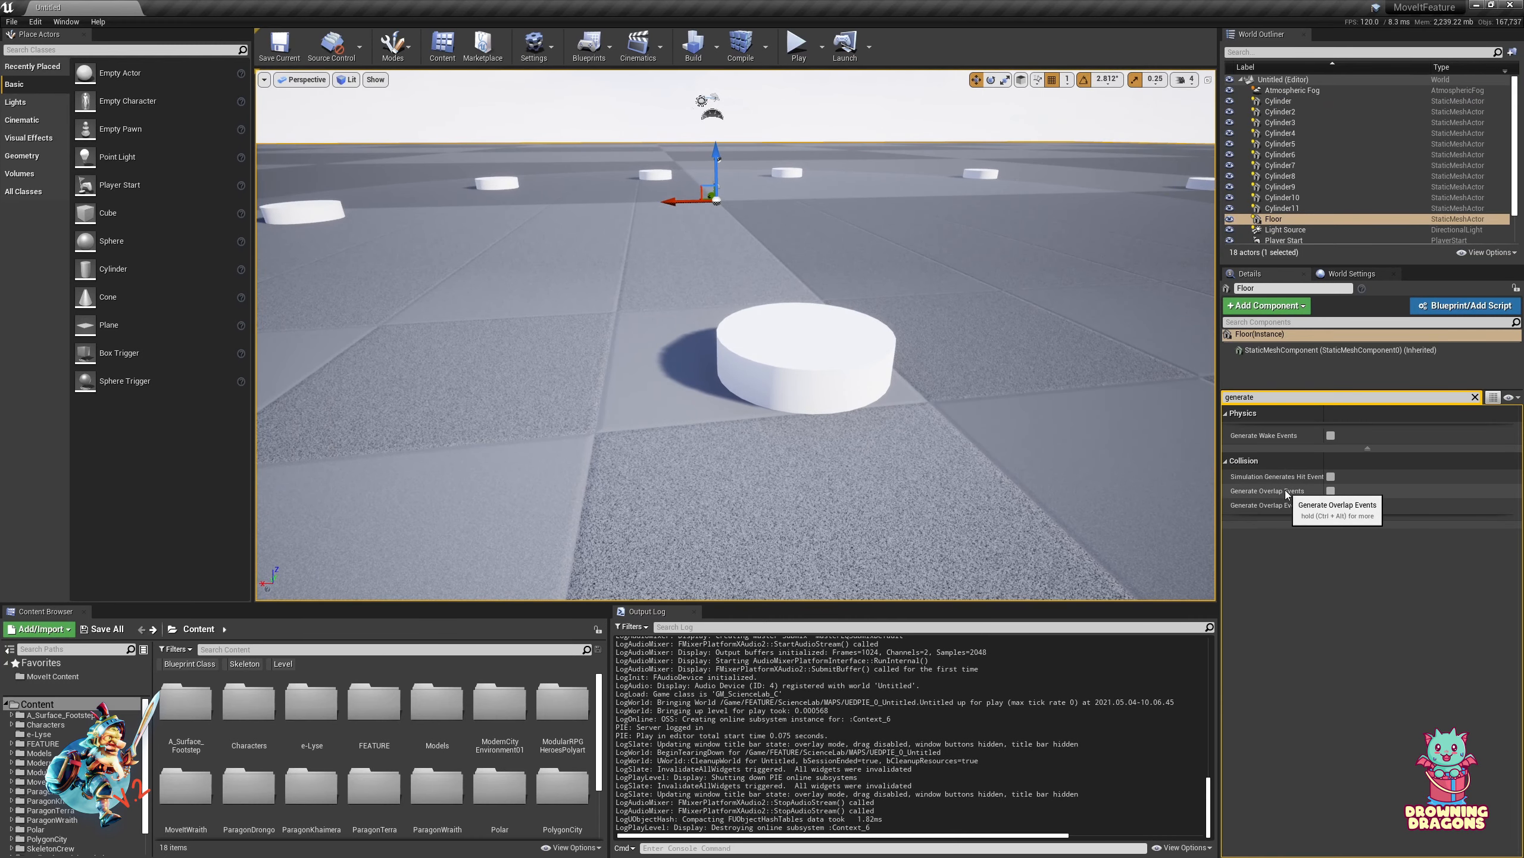
click(1331, 491)
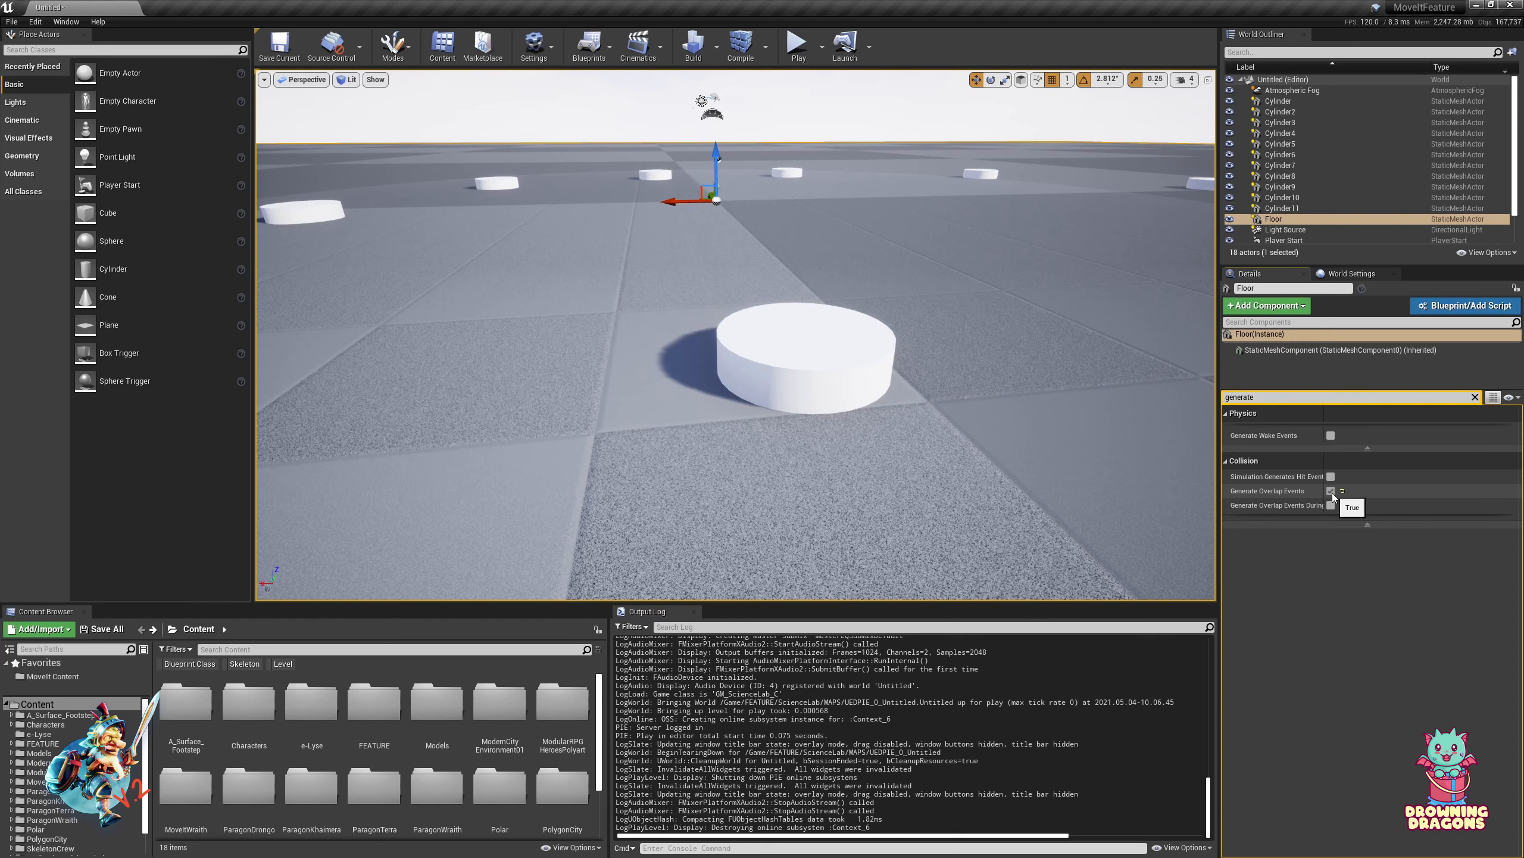
click(1474, 397)
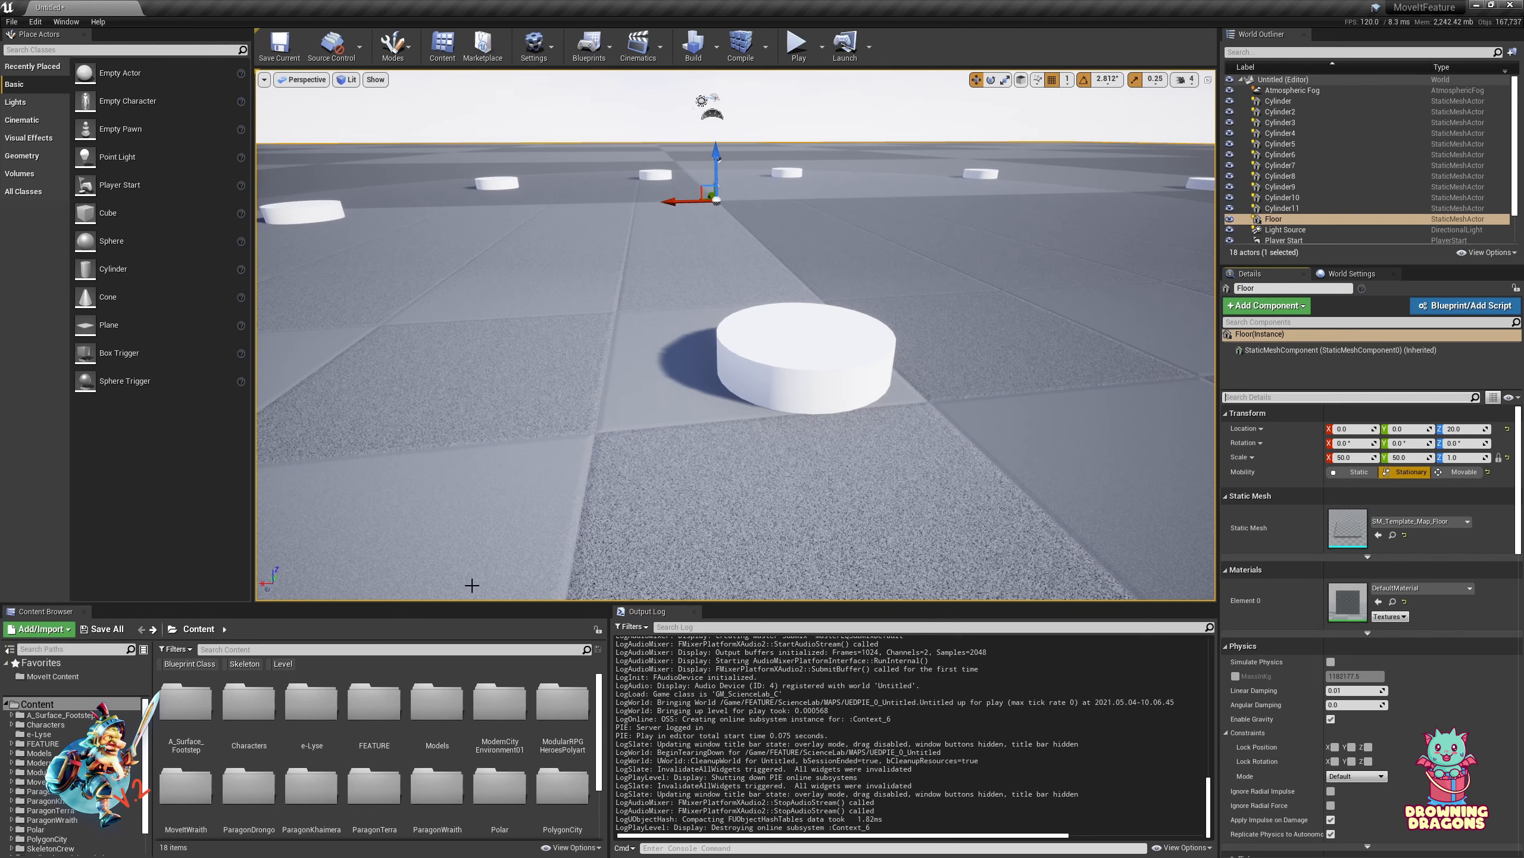
Browse to the FX > Impacts folder in MoveIt Content to view its impact assets
click(66, 676)
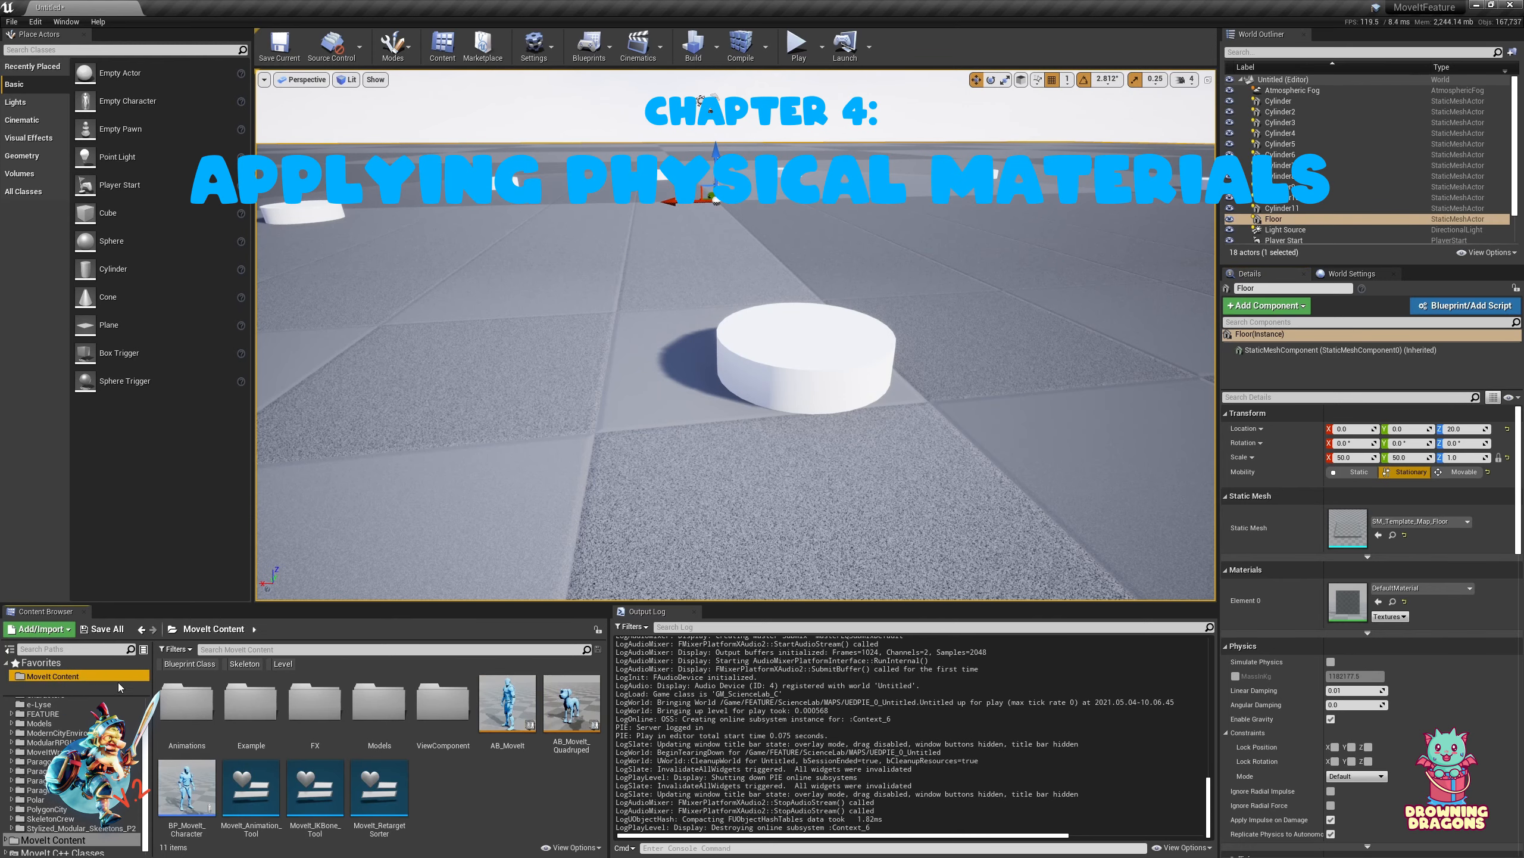
double_click(329, 724)
double_click(187, 718)
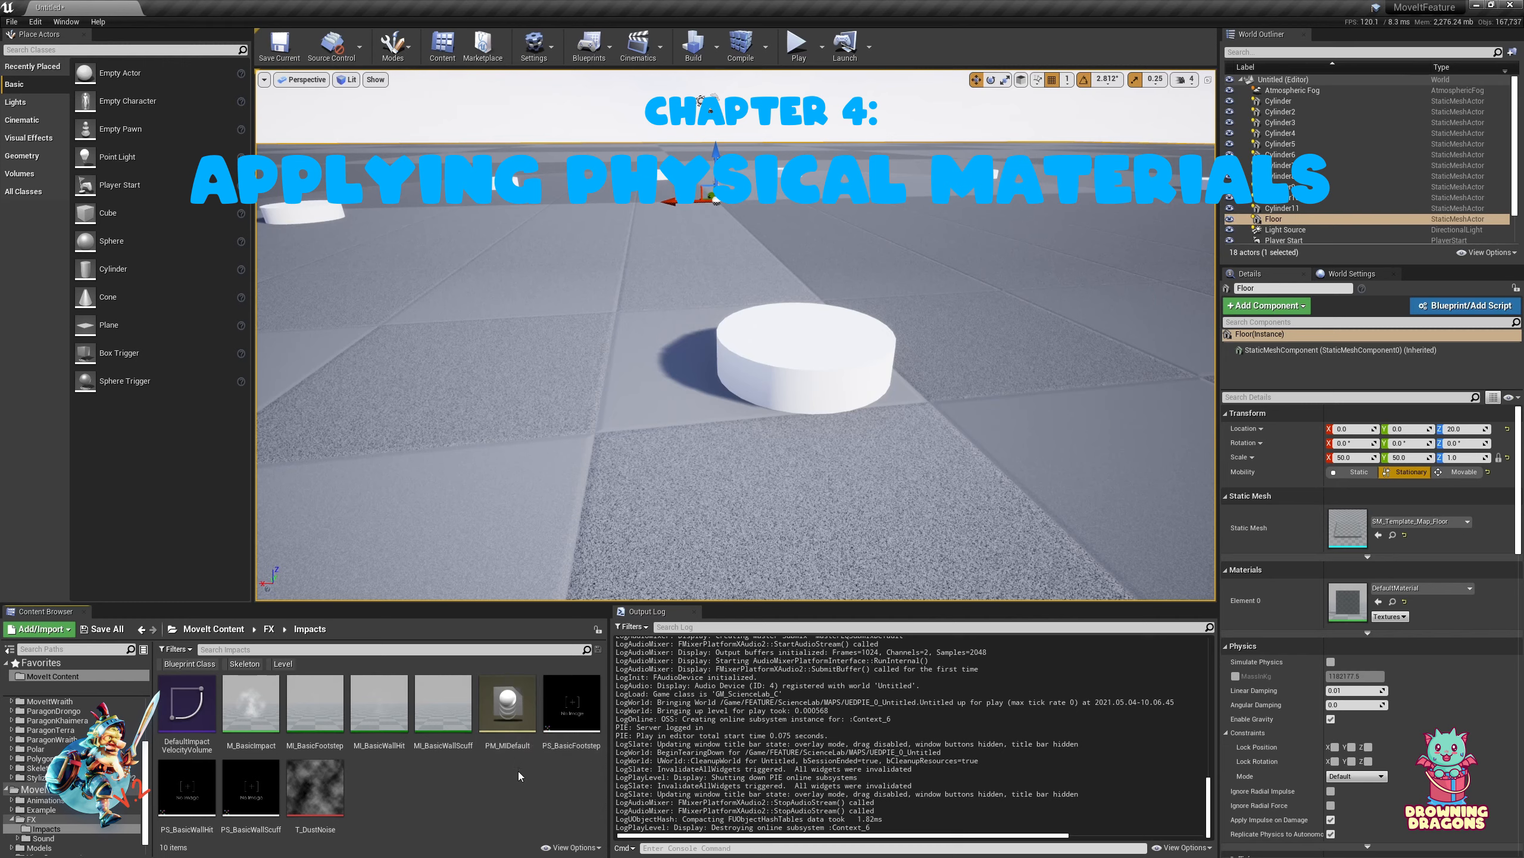
Open BP_MoveIt_Character, locate its Default Physical Material asset in the project content, and close the blueprint
click(33, 790)
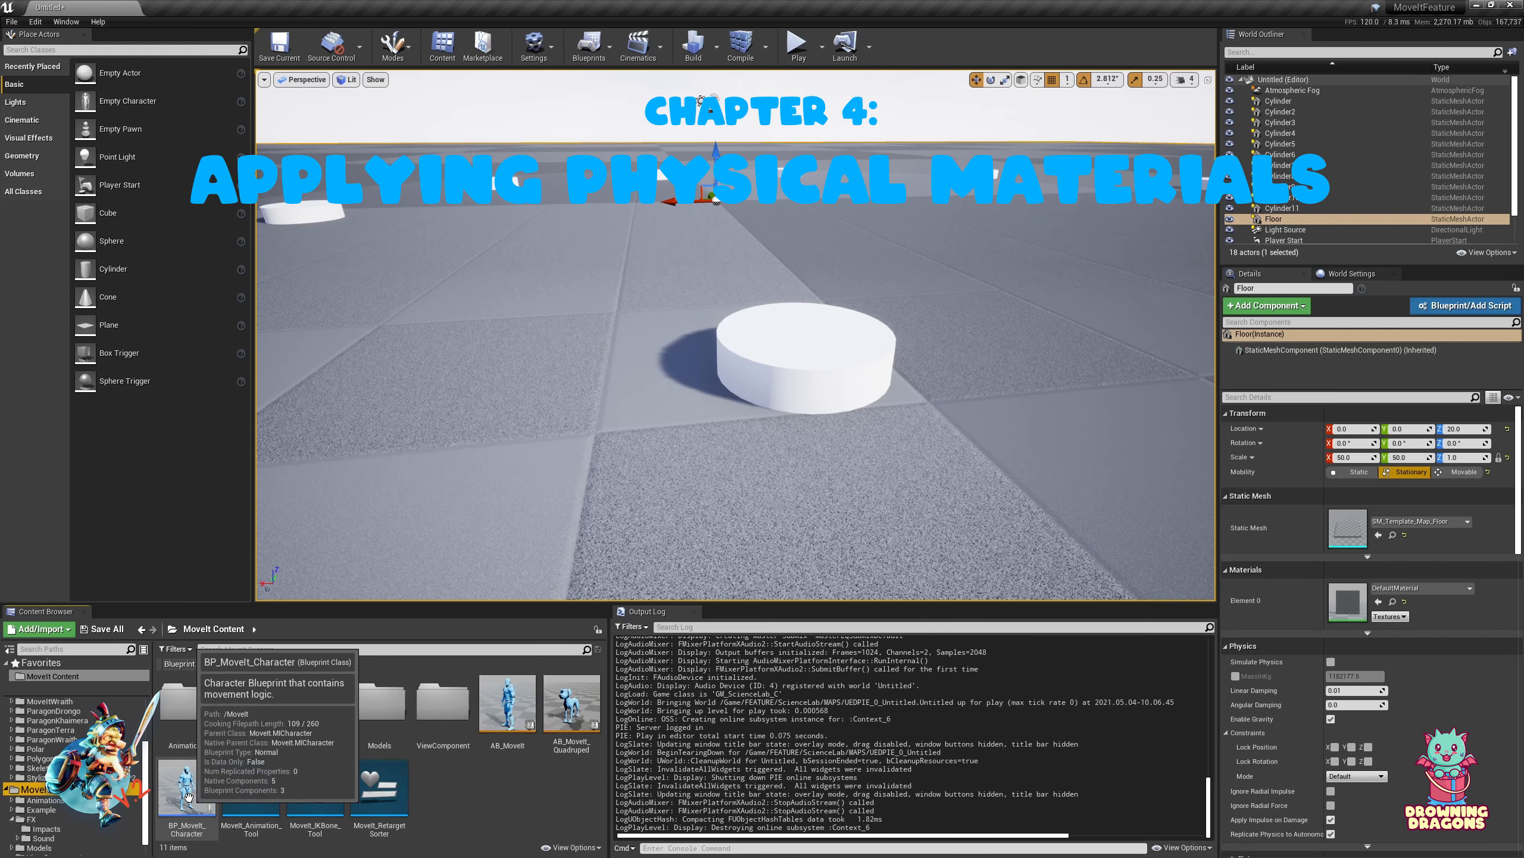
drag(179, 797, 1041, 207)
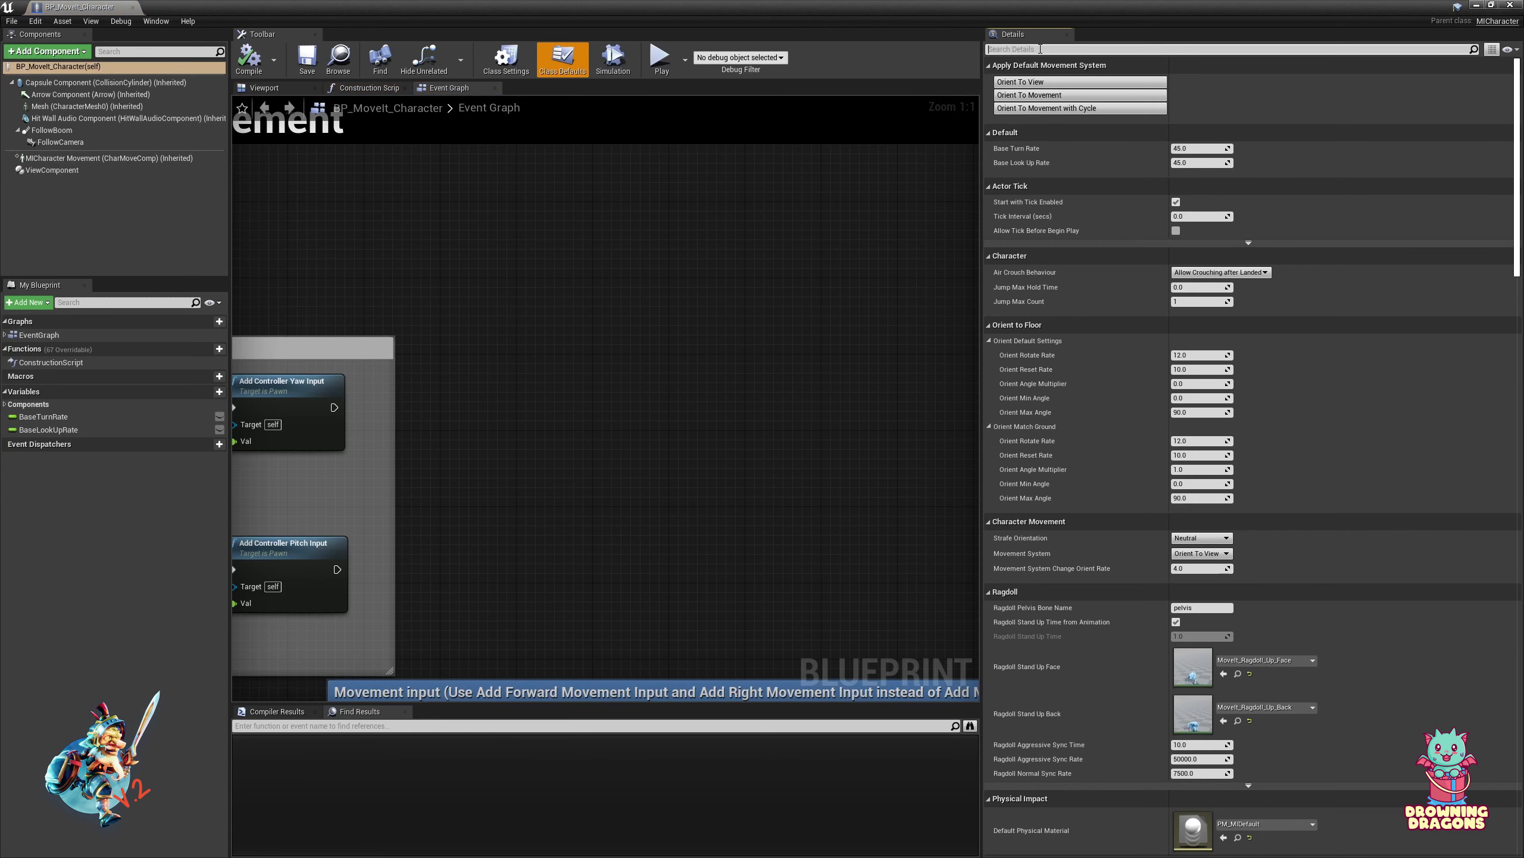
scroll(1081, 802, down, 2)
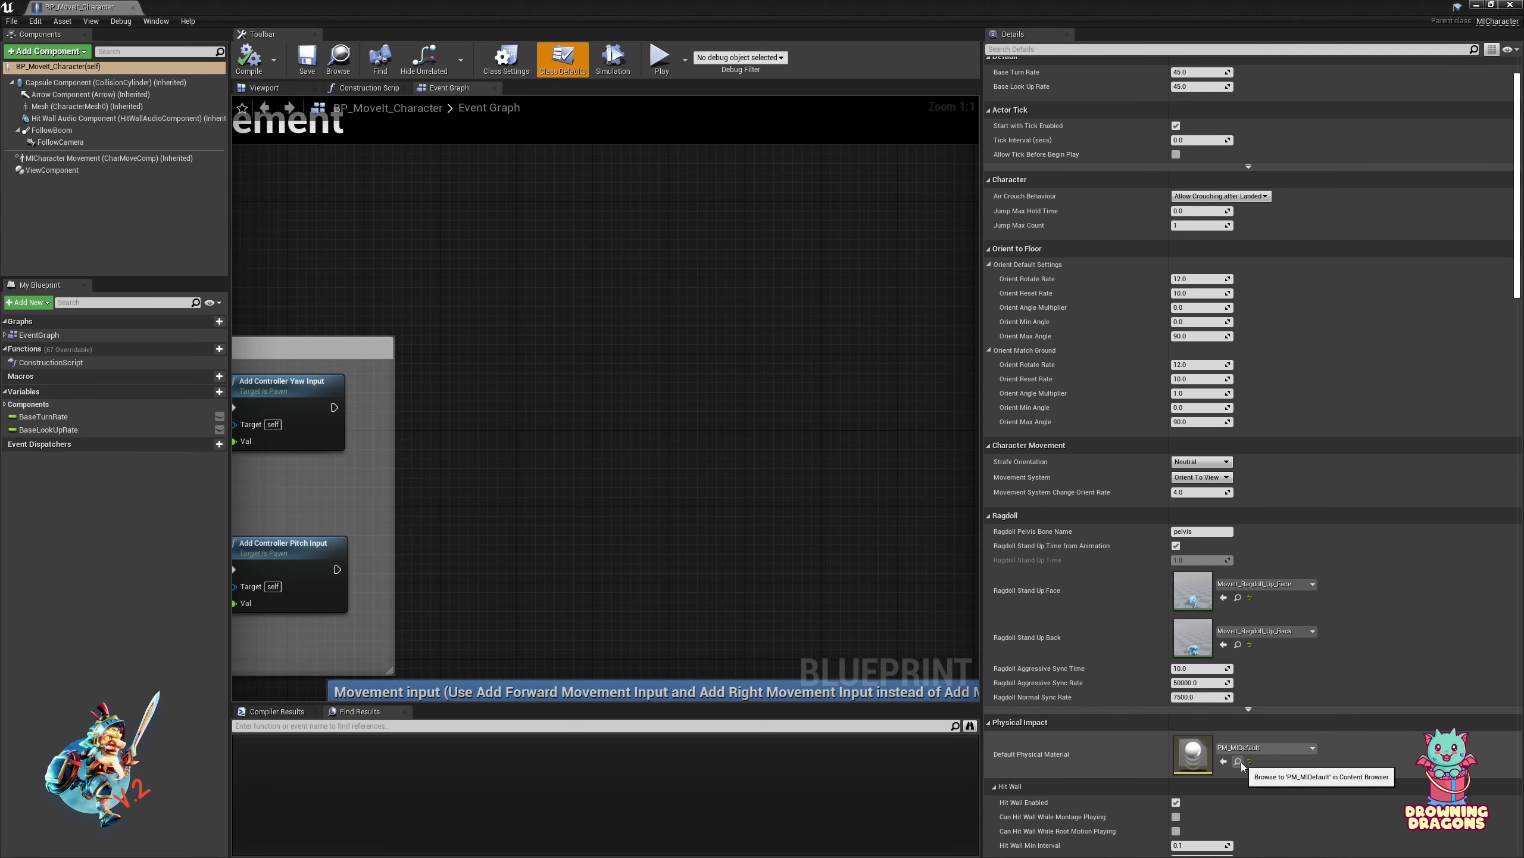
drag(671, 6, 1023, 108)
scroll(1168, 419, down, 5)
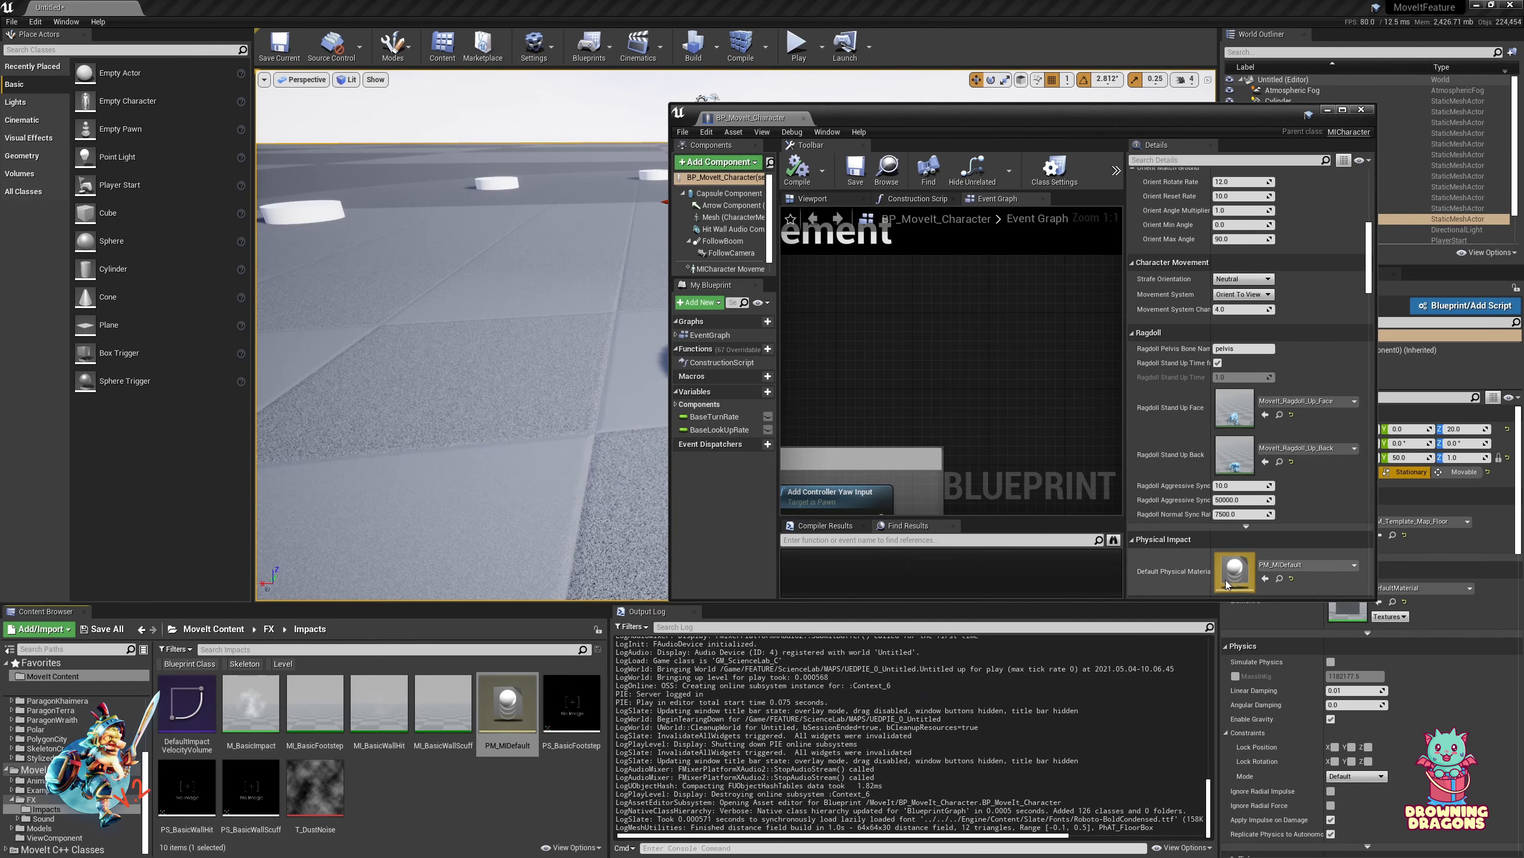
middle_click(748, 122)
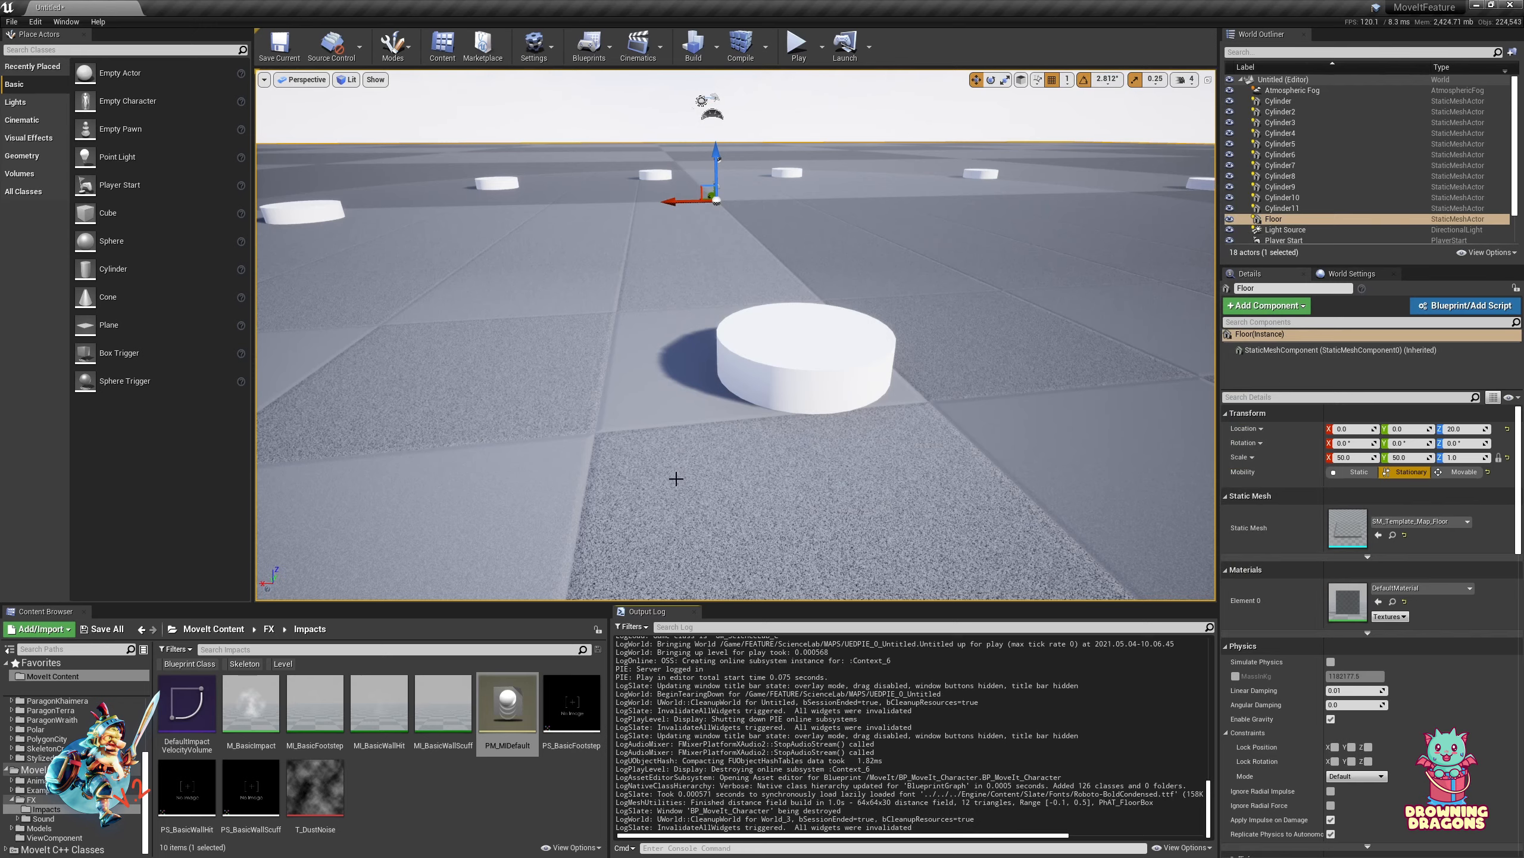
Create a new material named M_TestMaterial in the project's root Content folder
mouse_move(984, 395)
right_down()
mouse_move(960, 395)
mouse_move(983, 395)
right_up()
key(s)
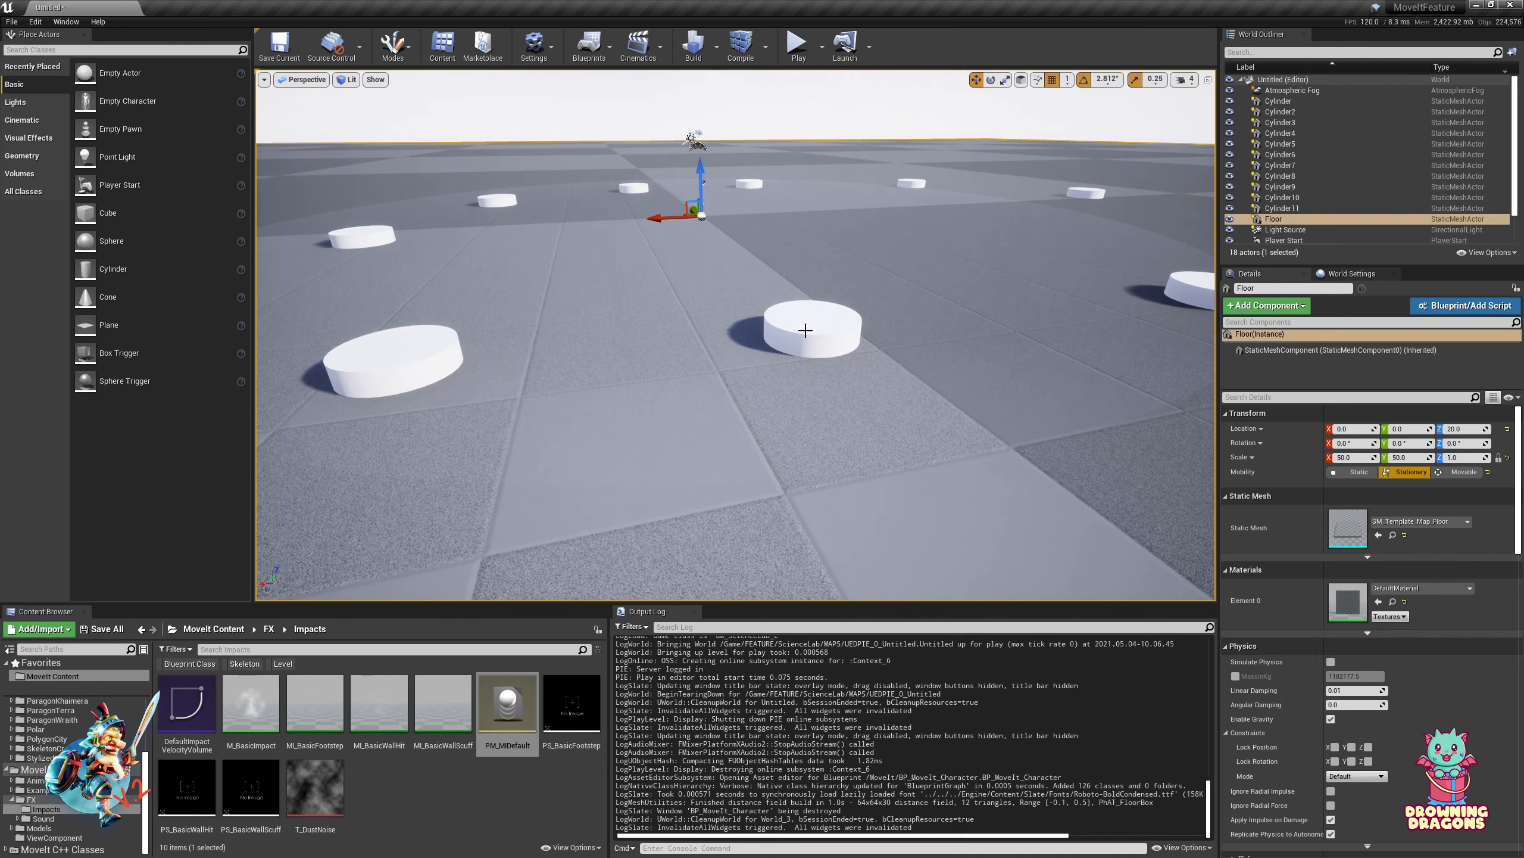
click(520, 818)
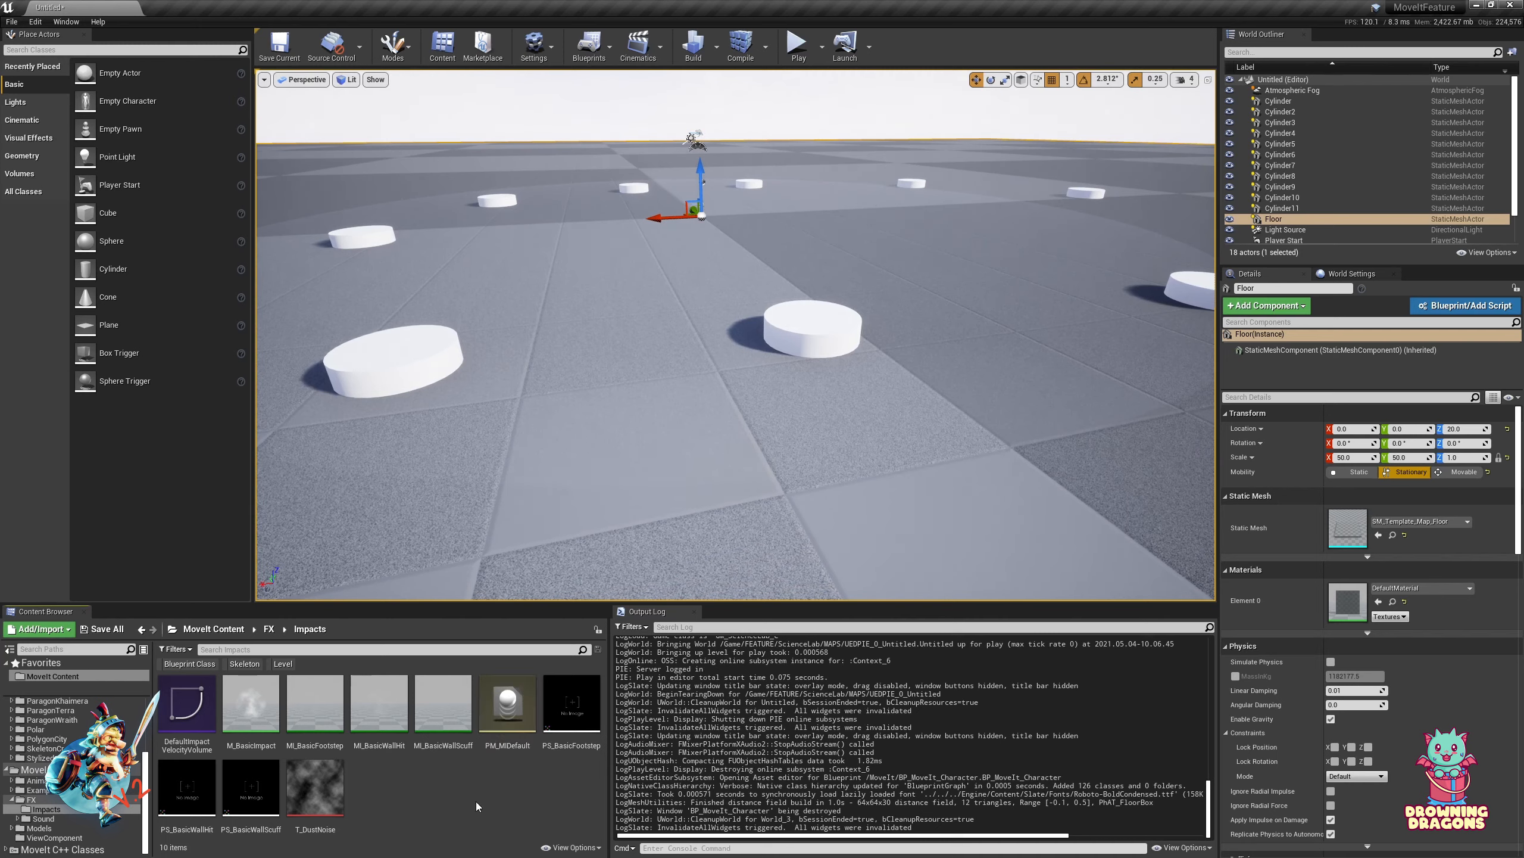
scroll(67, 738, up, 5)
click(55, 704)
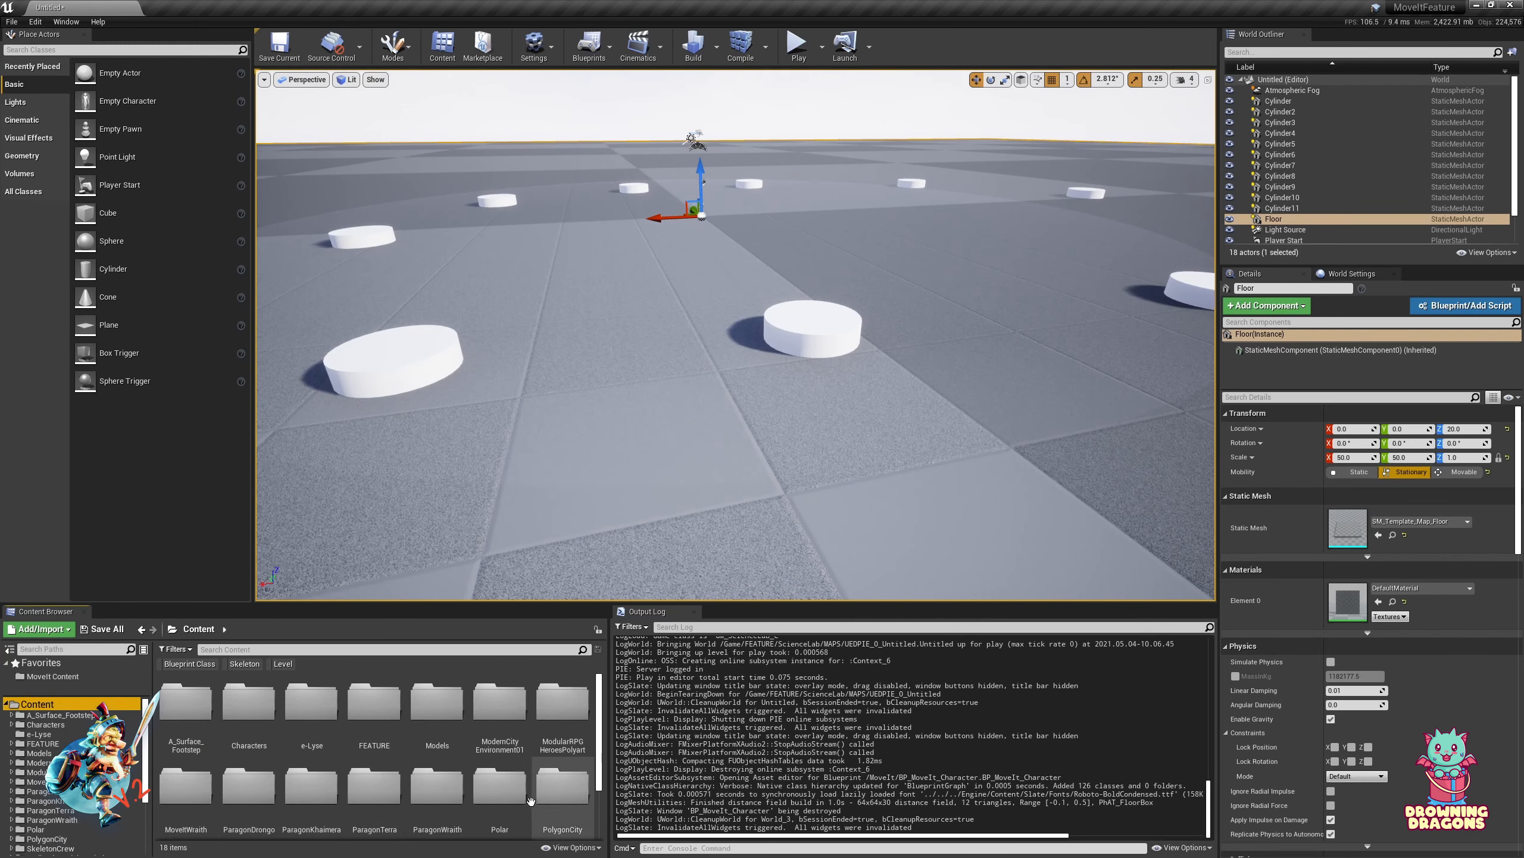
scroll(533, 802, down, 2)
right_click(470, 787)
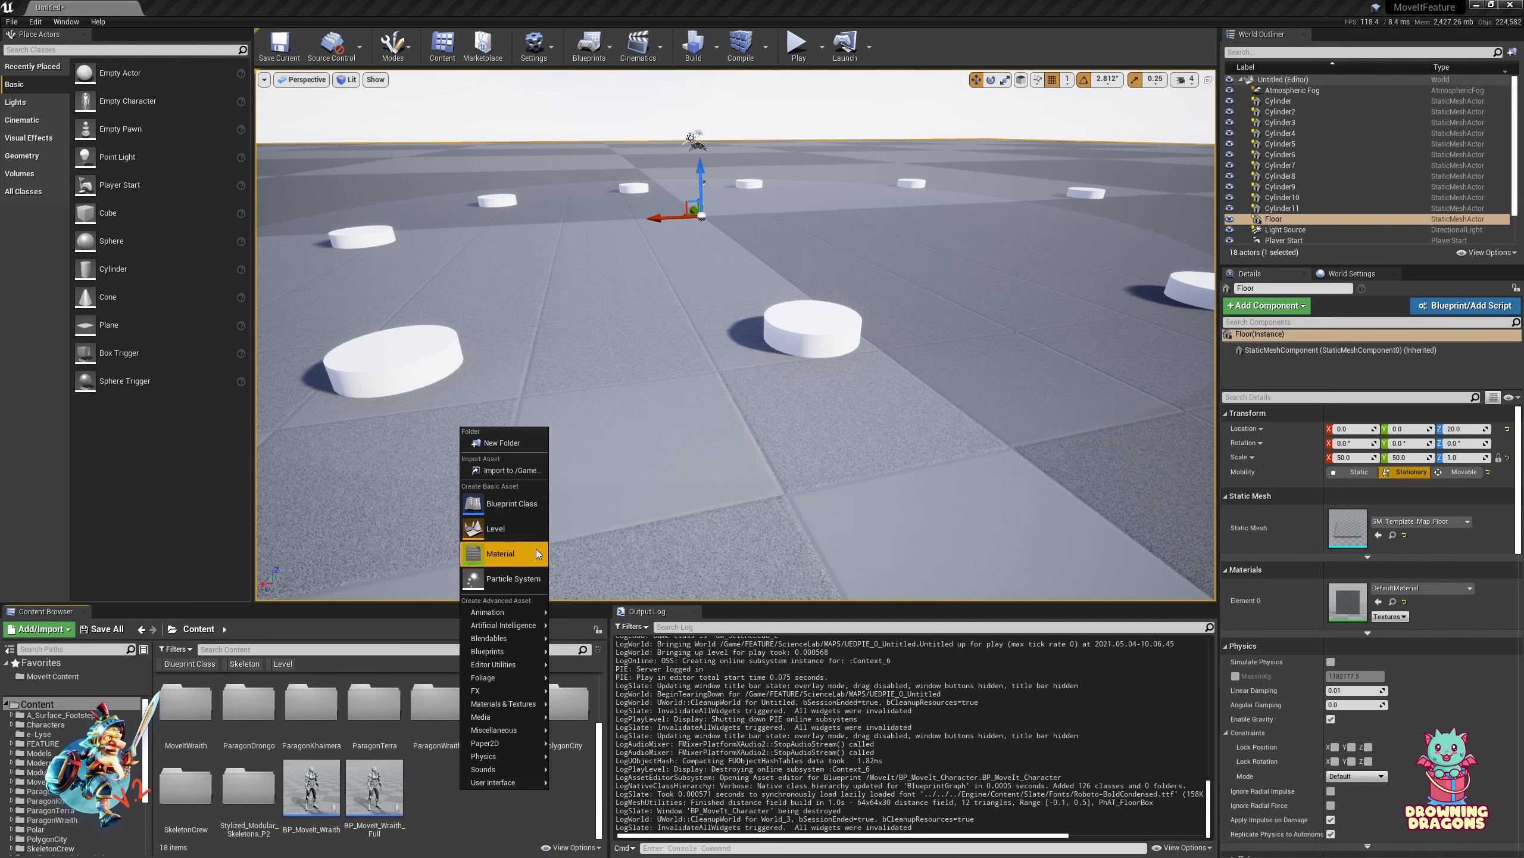
click(514, 556)
text(Test)
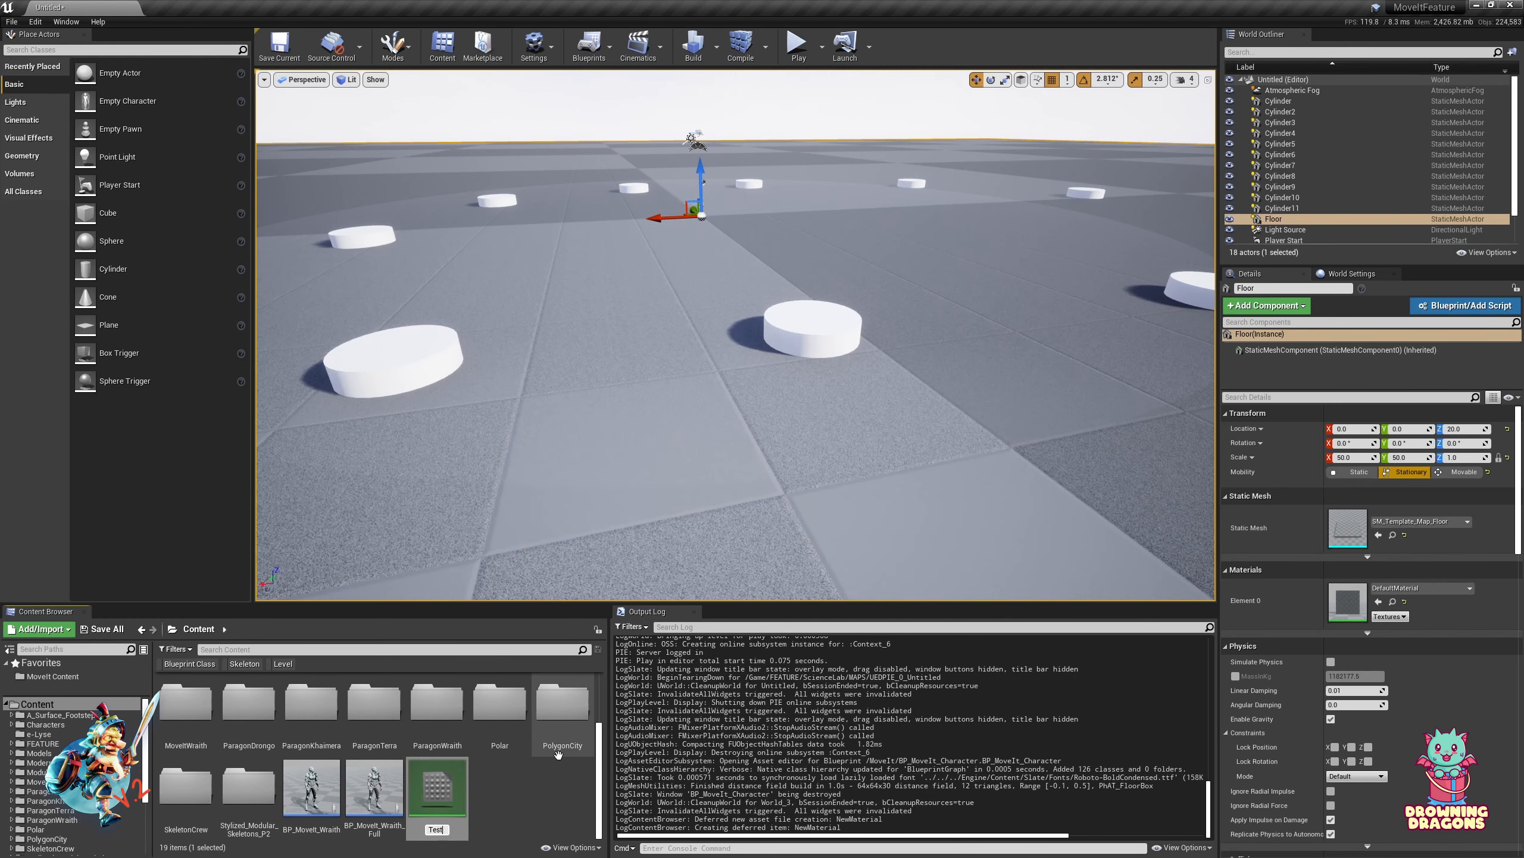
text(Material)
text(M_)
key(Return)
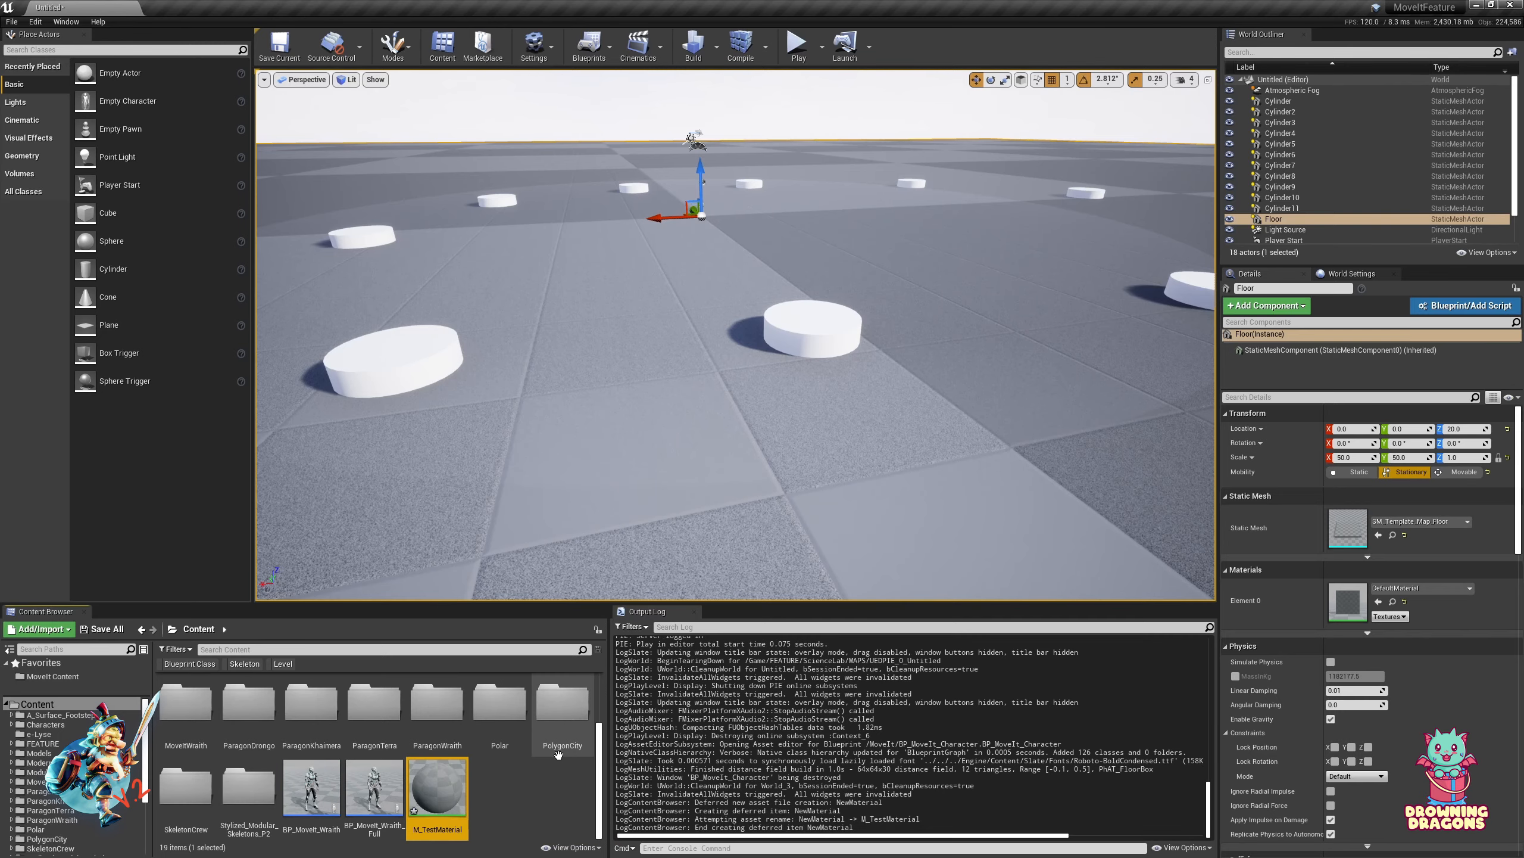
Open M_TestMaterial in the material editor and maximize its window
click(472, 793)
double_click(465, 790)
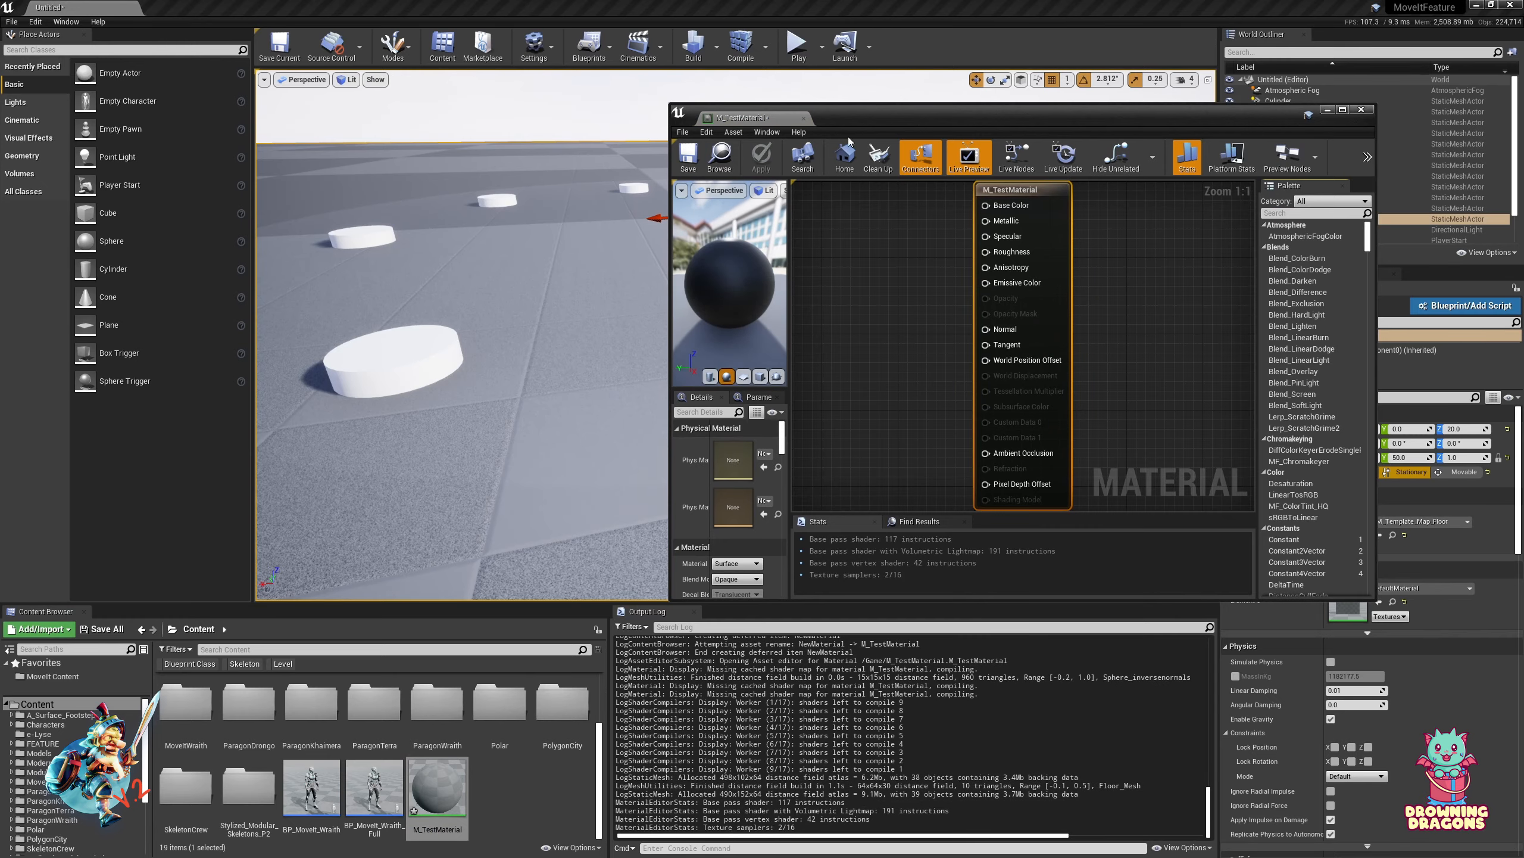
double_click(853, 120)
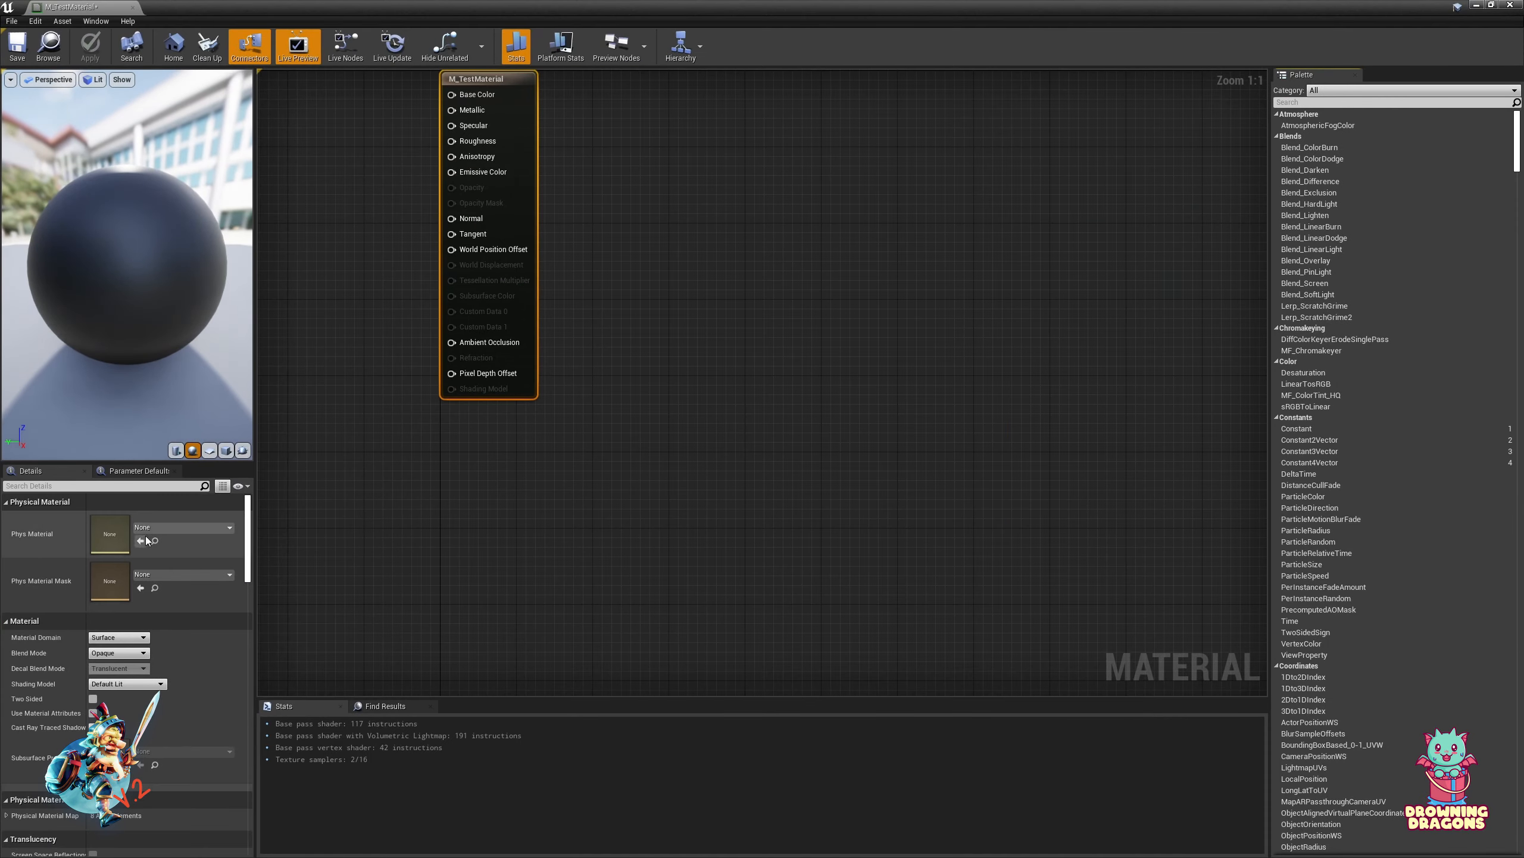
Assign PM_MIDefault as the material's Phys Material and reset the property to None
click(167, 527)
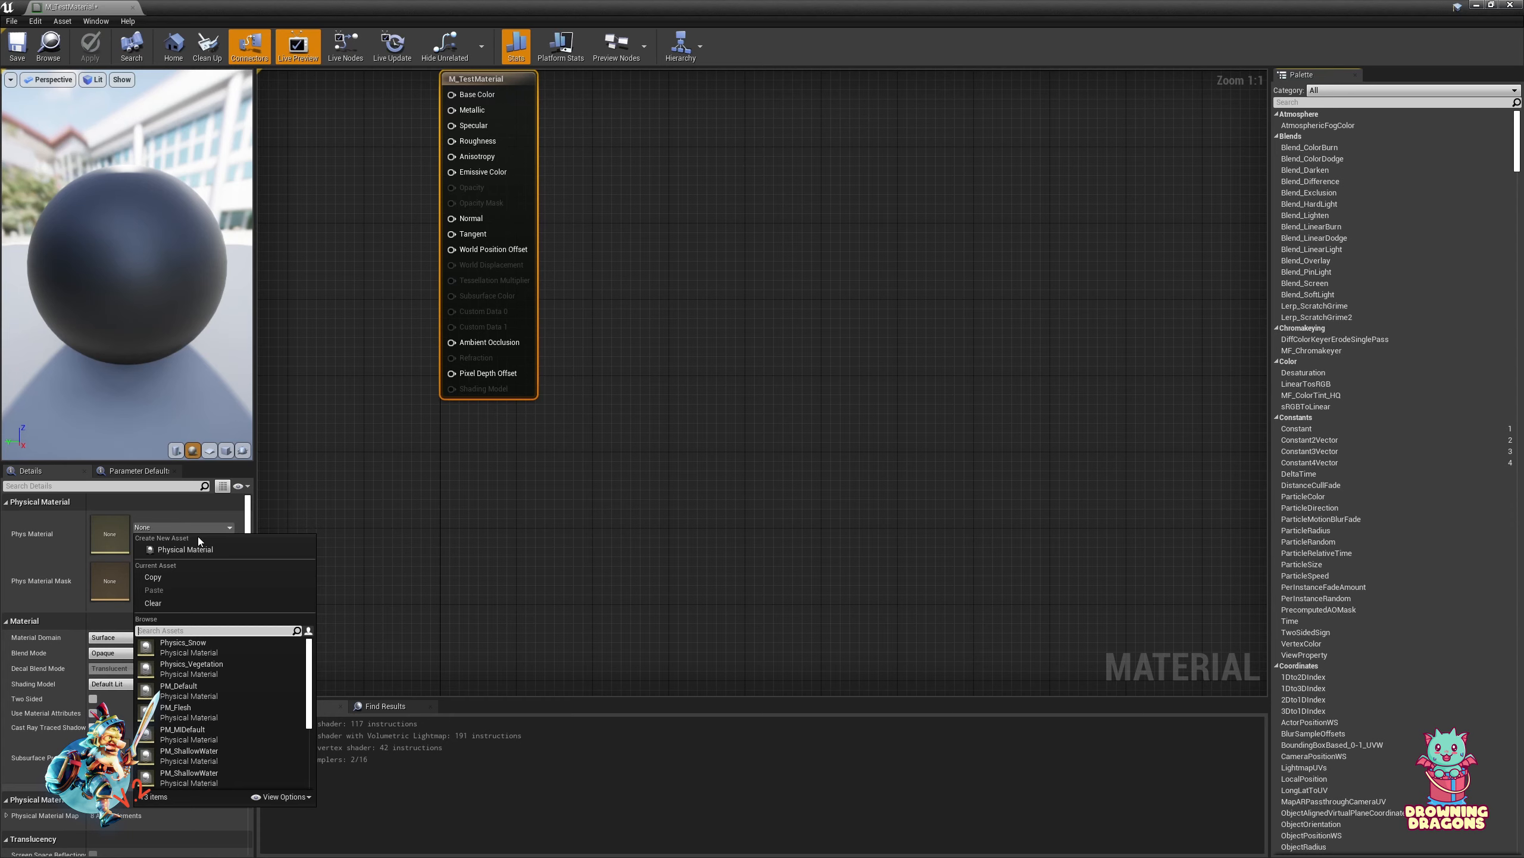
text(pm_mo)
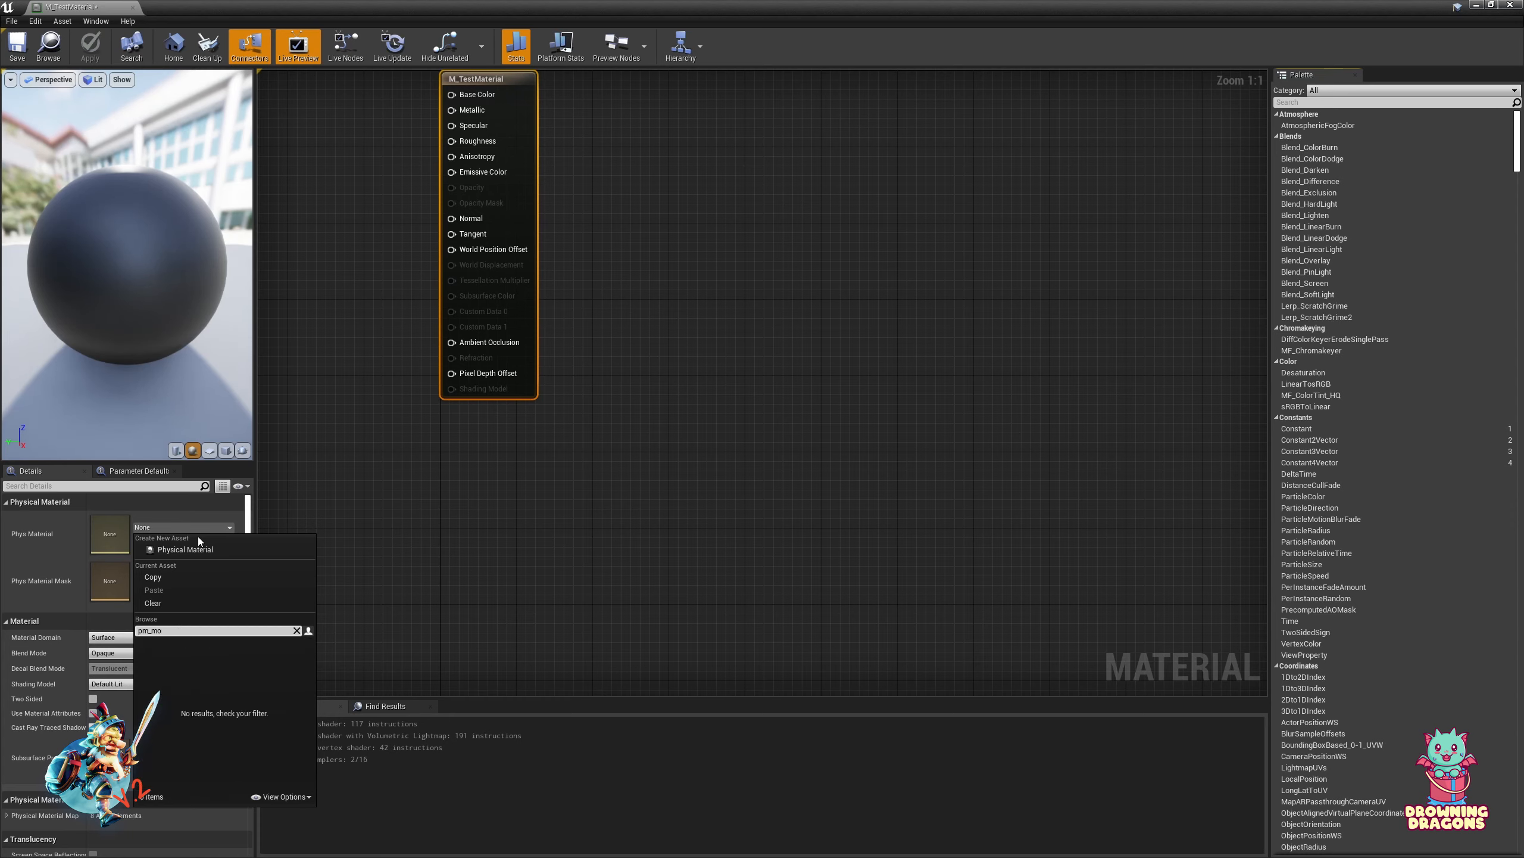
key(BackSpace)
text(i)
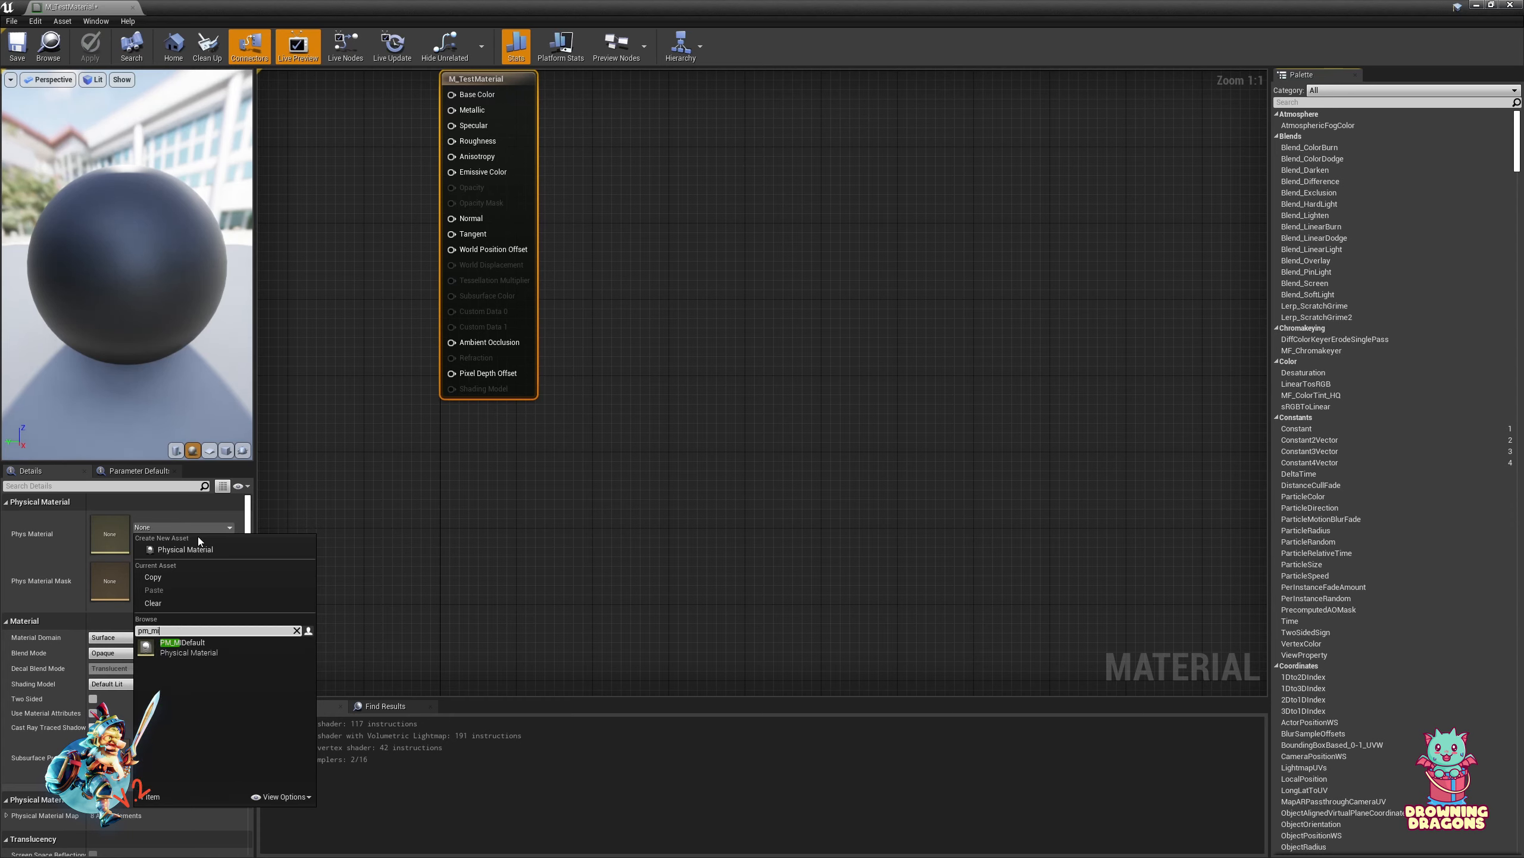
click(210, 648)
right_drag(335, 483, 607, 568)
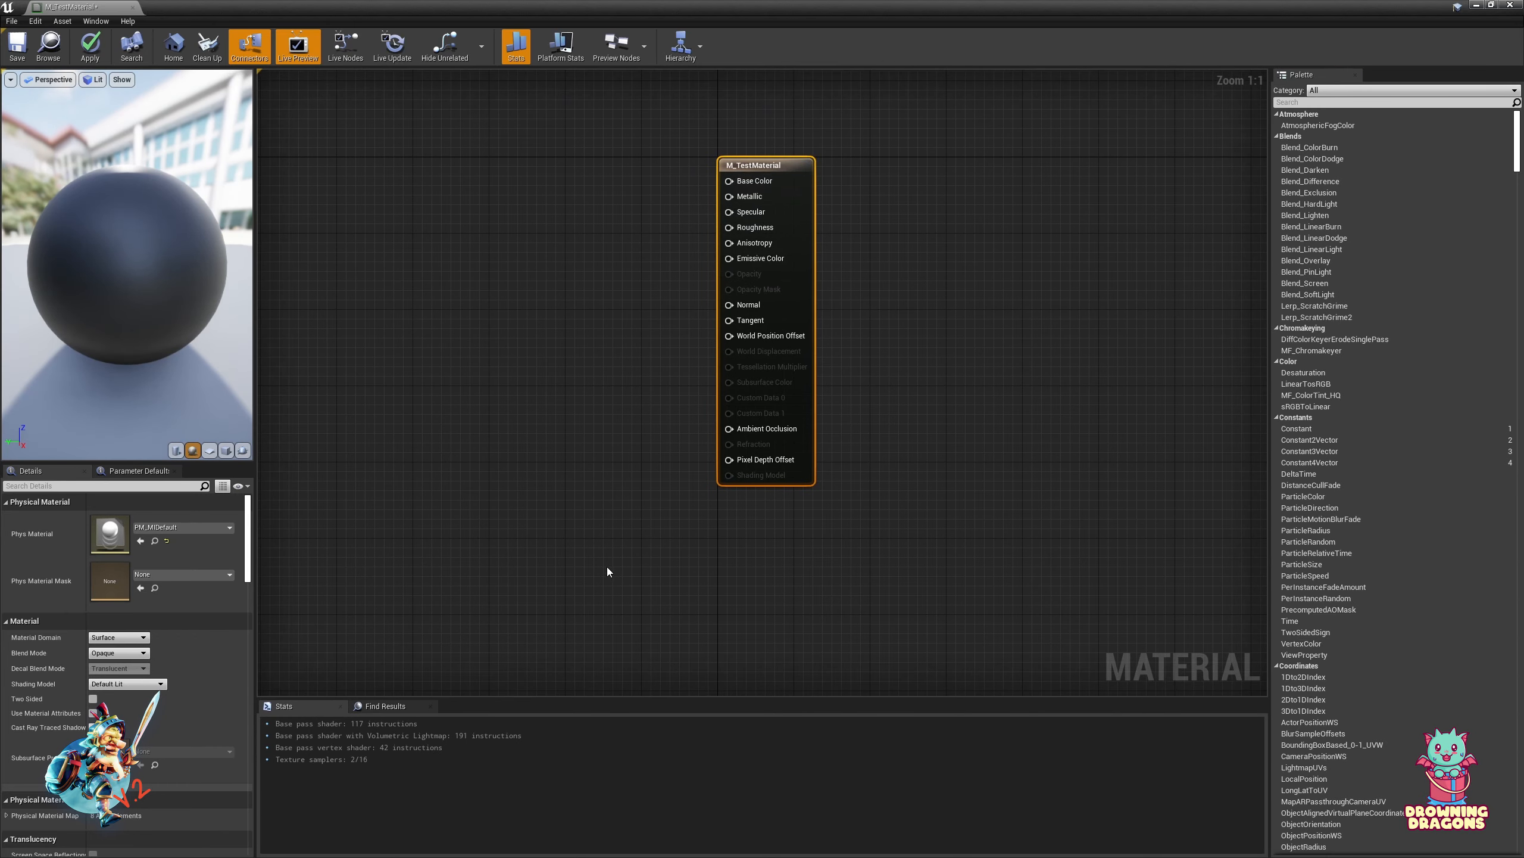
click(167, 540)
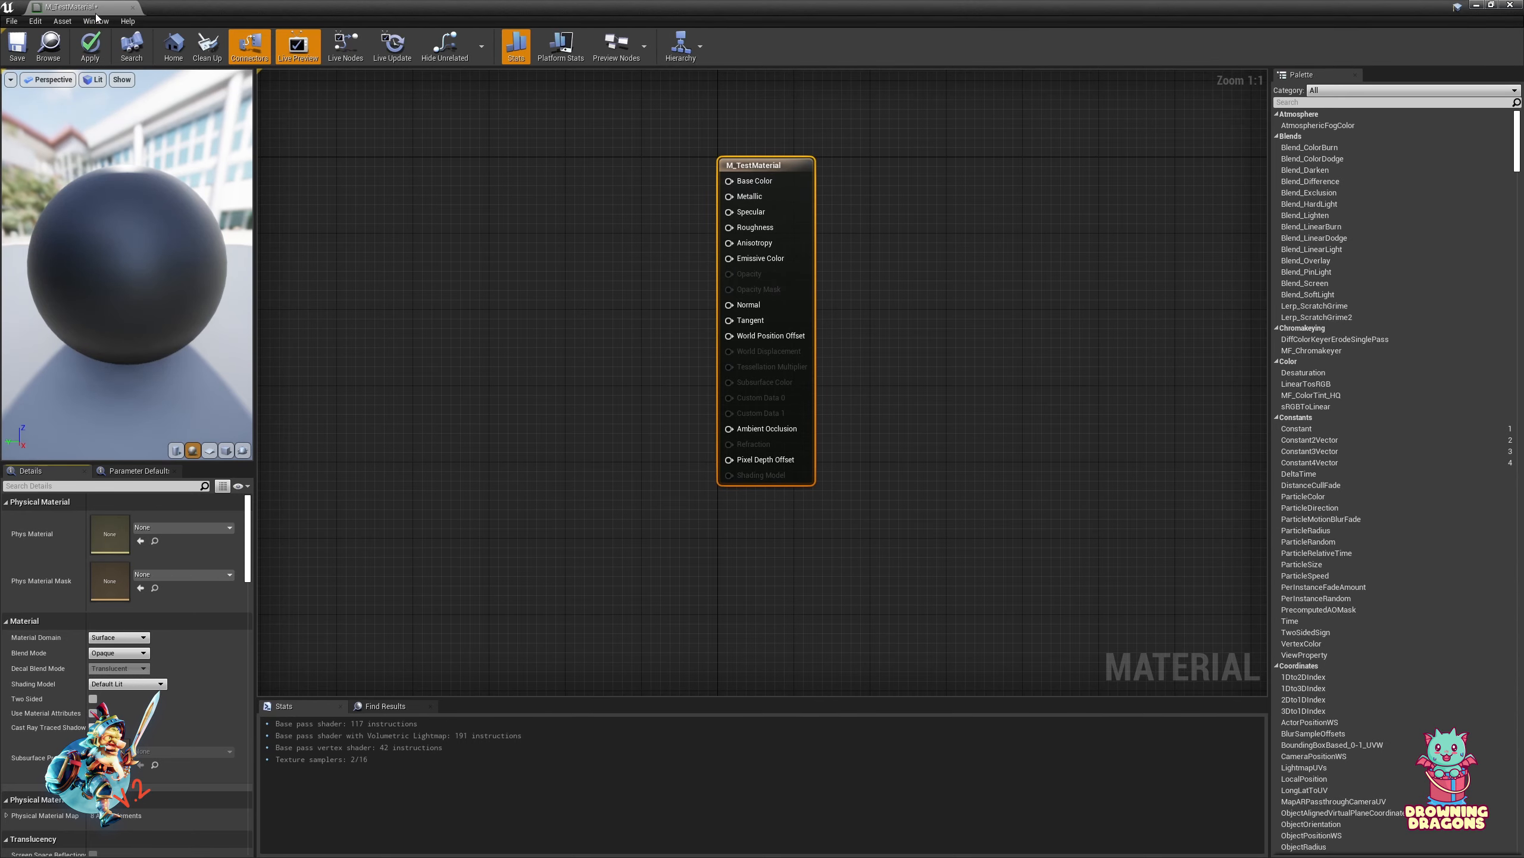
Add a Constant3Vector node beside the M_TestMaterial result node in the graph
right_drag(596, 241, 712, 349)
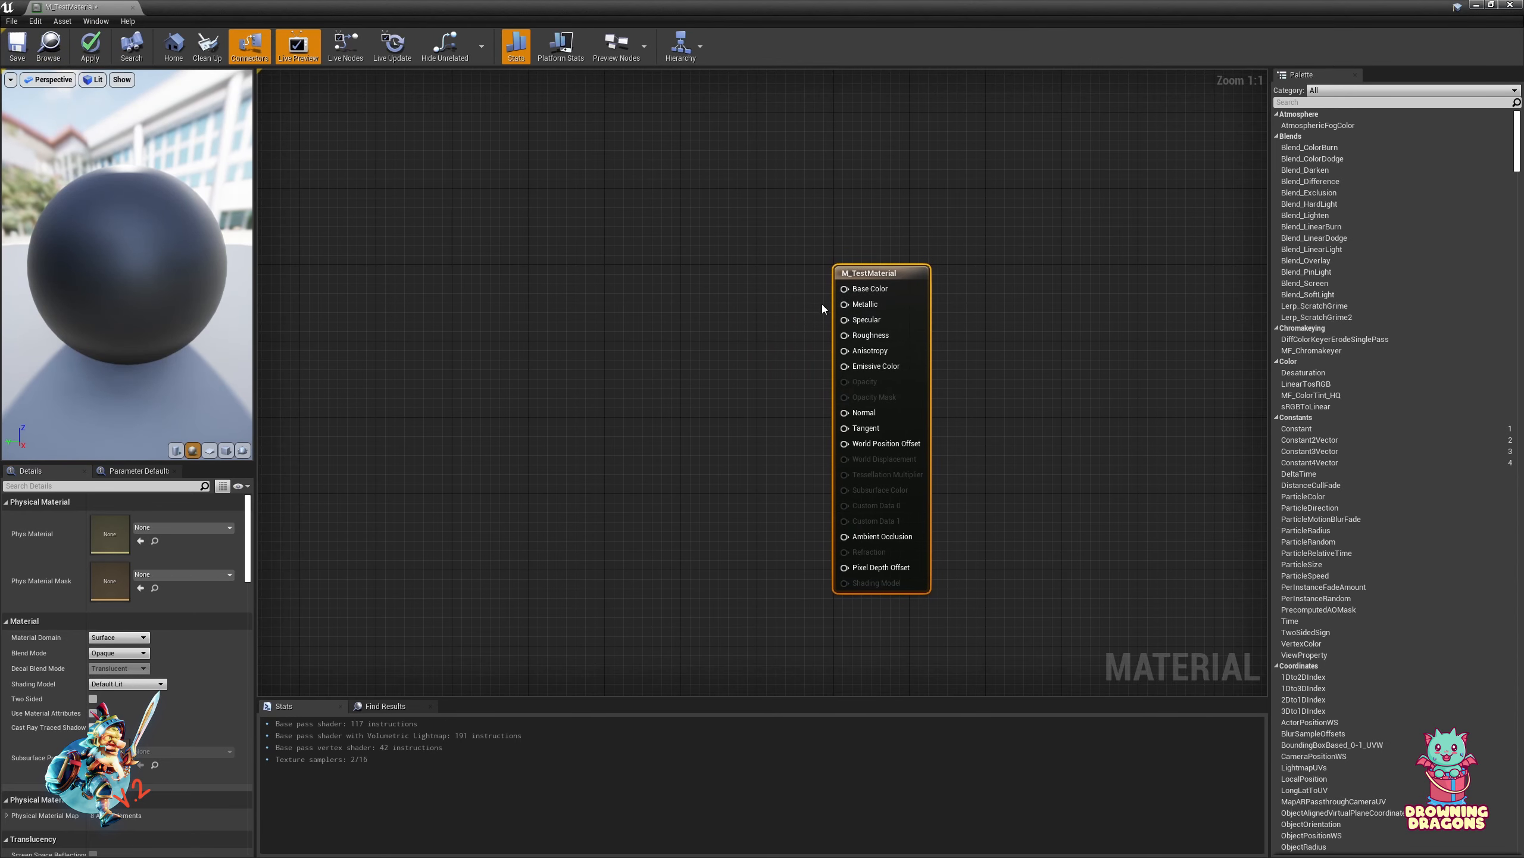
click(708, 295)
click(558, 280)
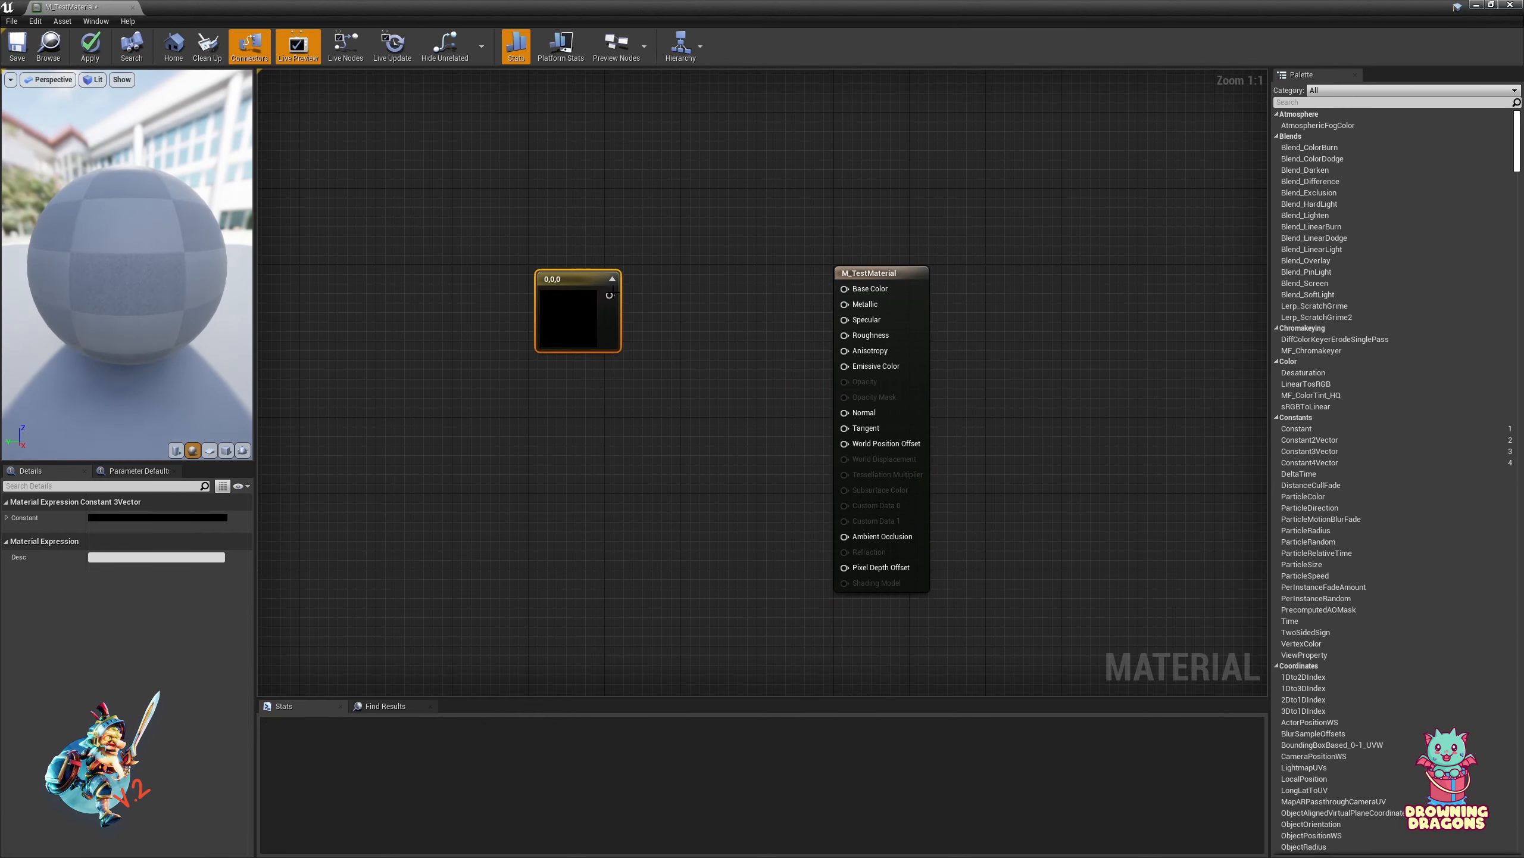
Connect the Constant3Vector to Base Color, set its color to a muted grey-green (0.279, 0.375, 0.341), and save the material
drag(610, 294, 852, 289)
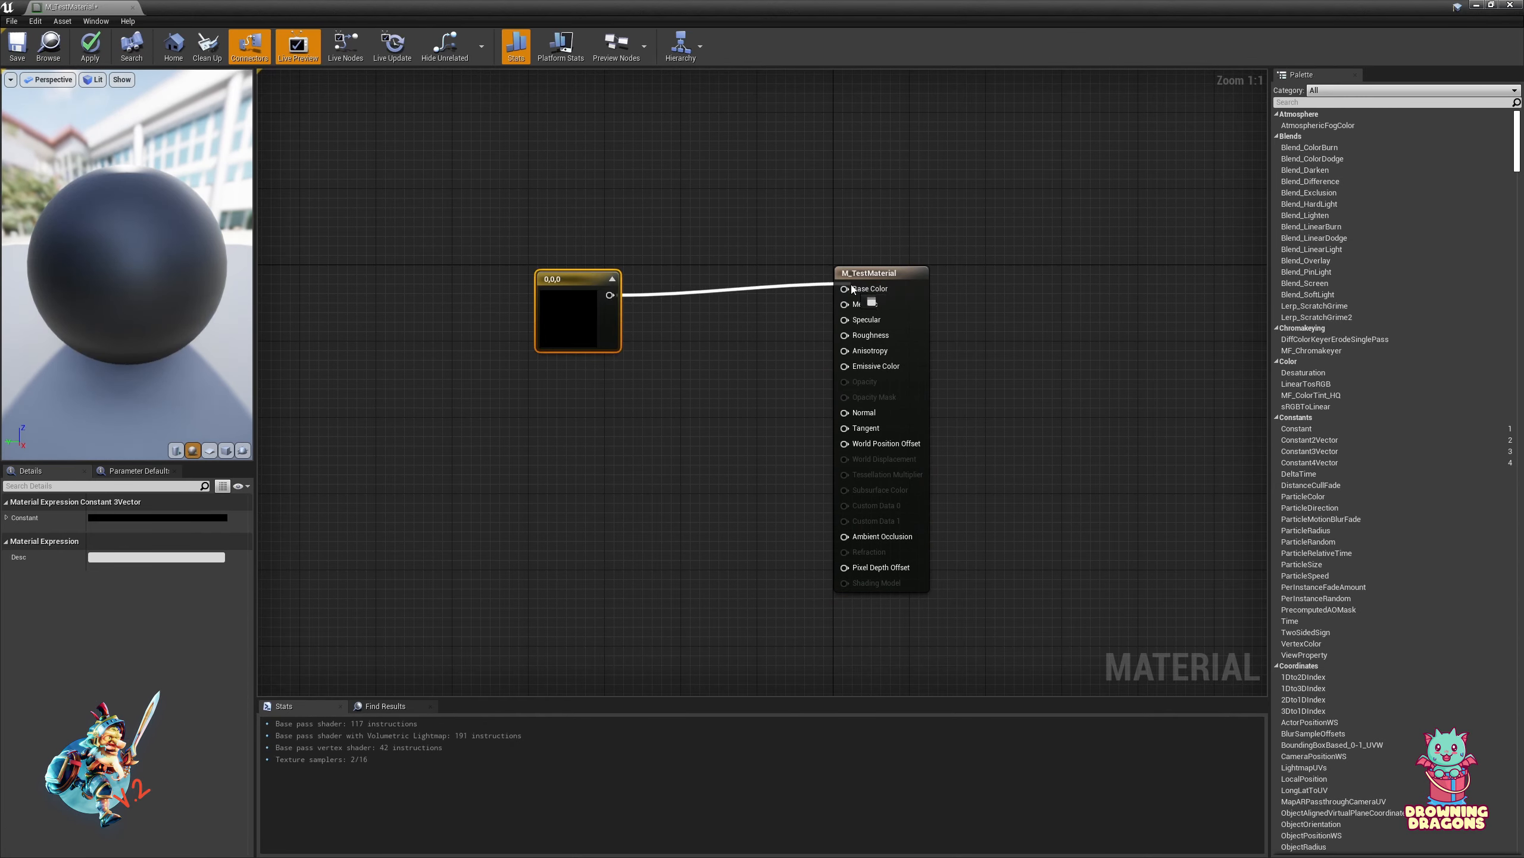
click(191, 515)
mouse_move(369, 650)
mouse_down()
mouse_move(368, 576)
mouse_move(367, 655)
mouse_move(368, 631)
mouse_up()
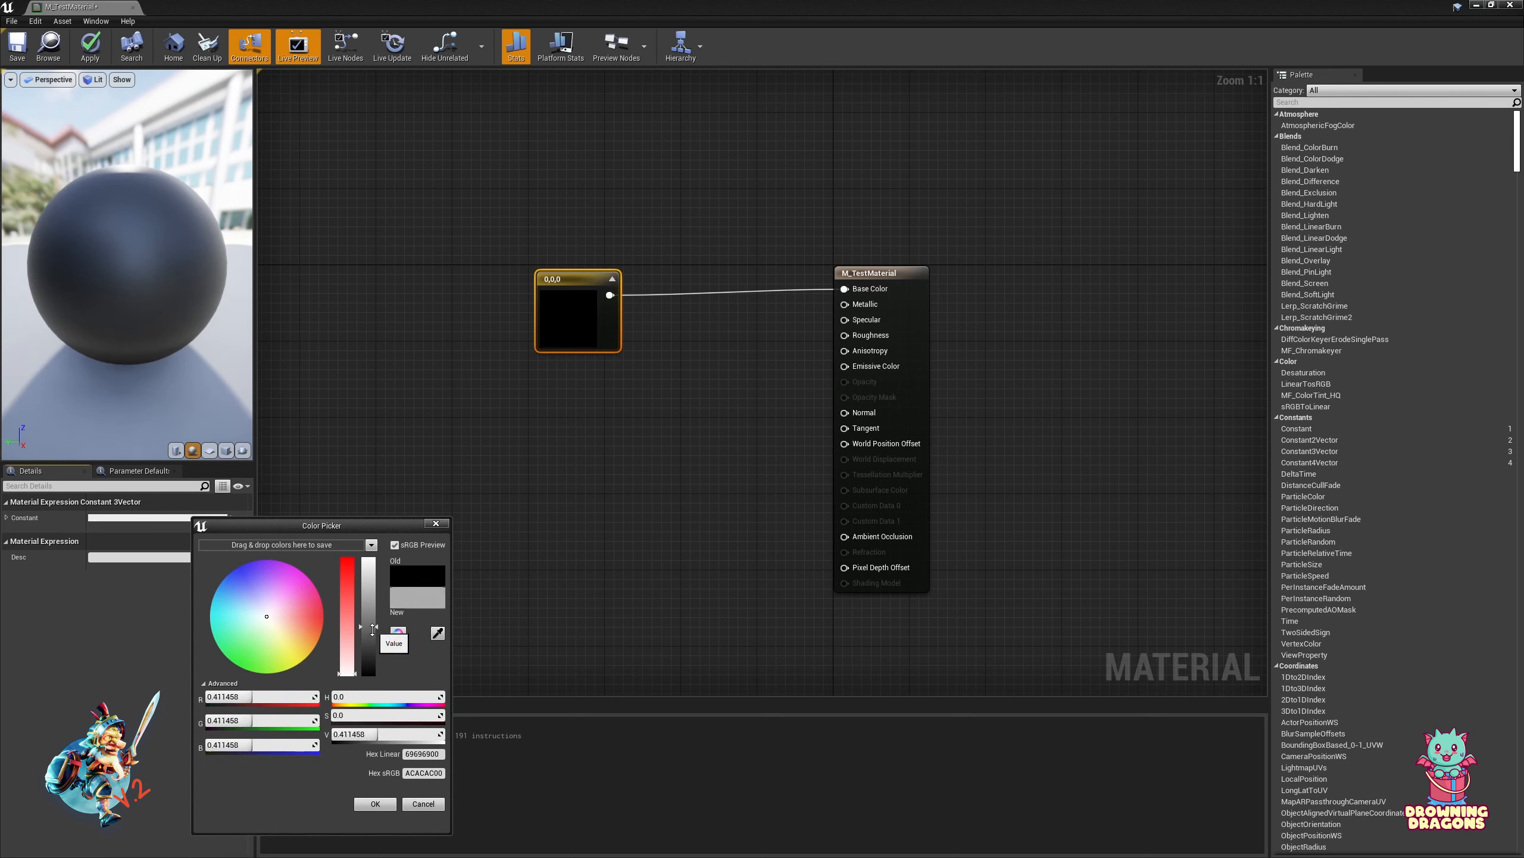
click(269, 624)
drag(270, 623, 253, 623)
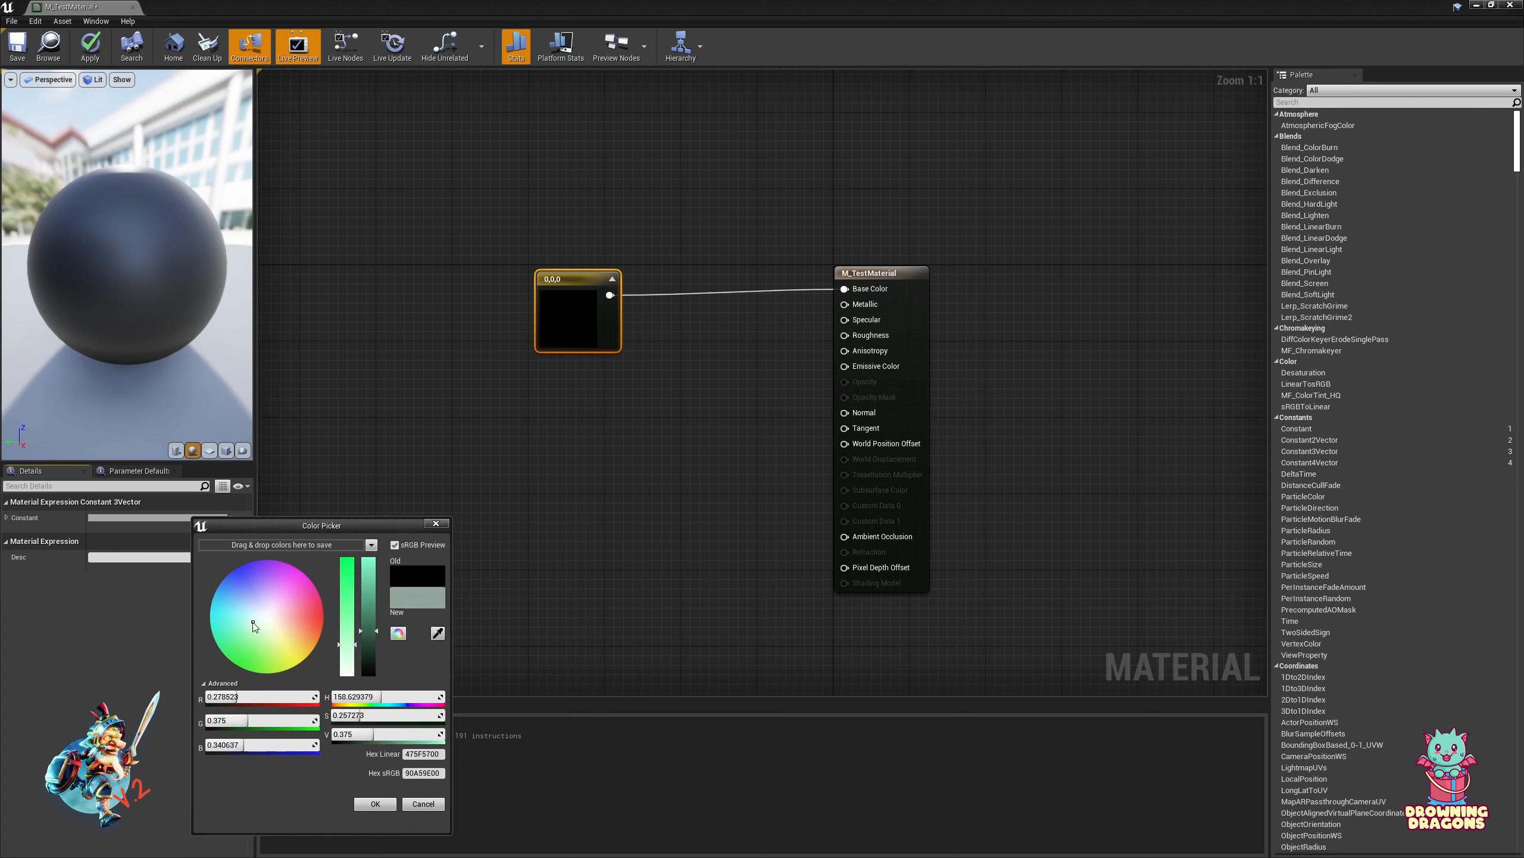
click(366, 804)
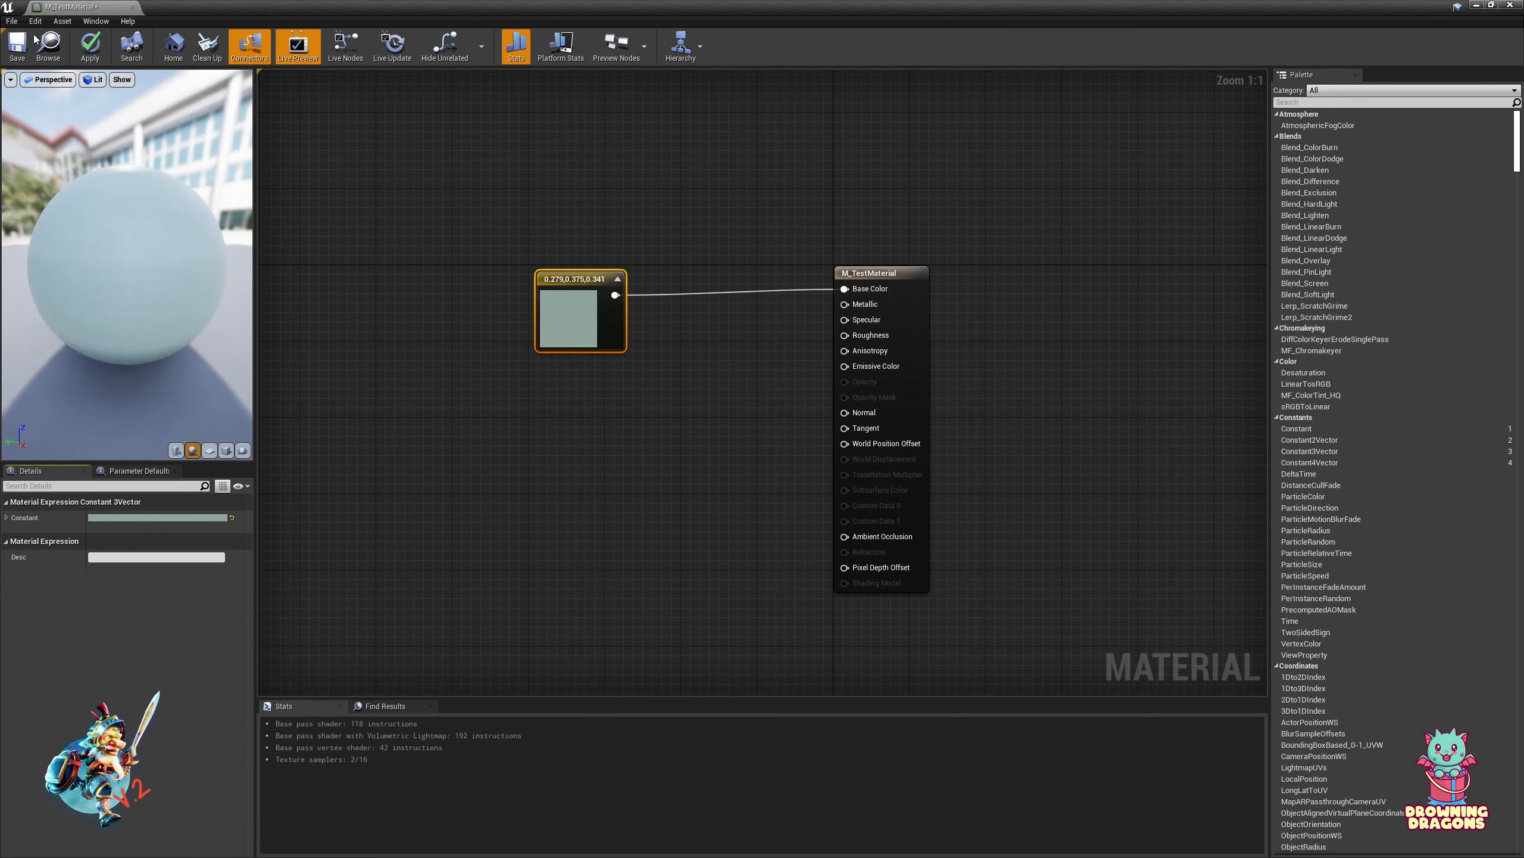
click(18, 45)
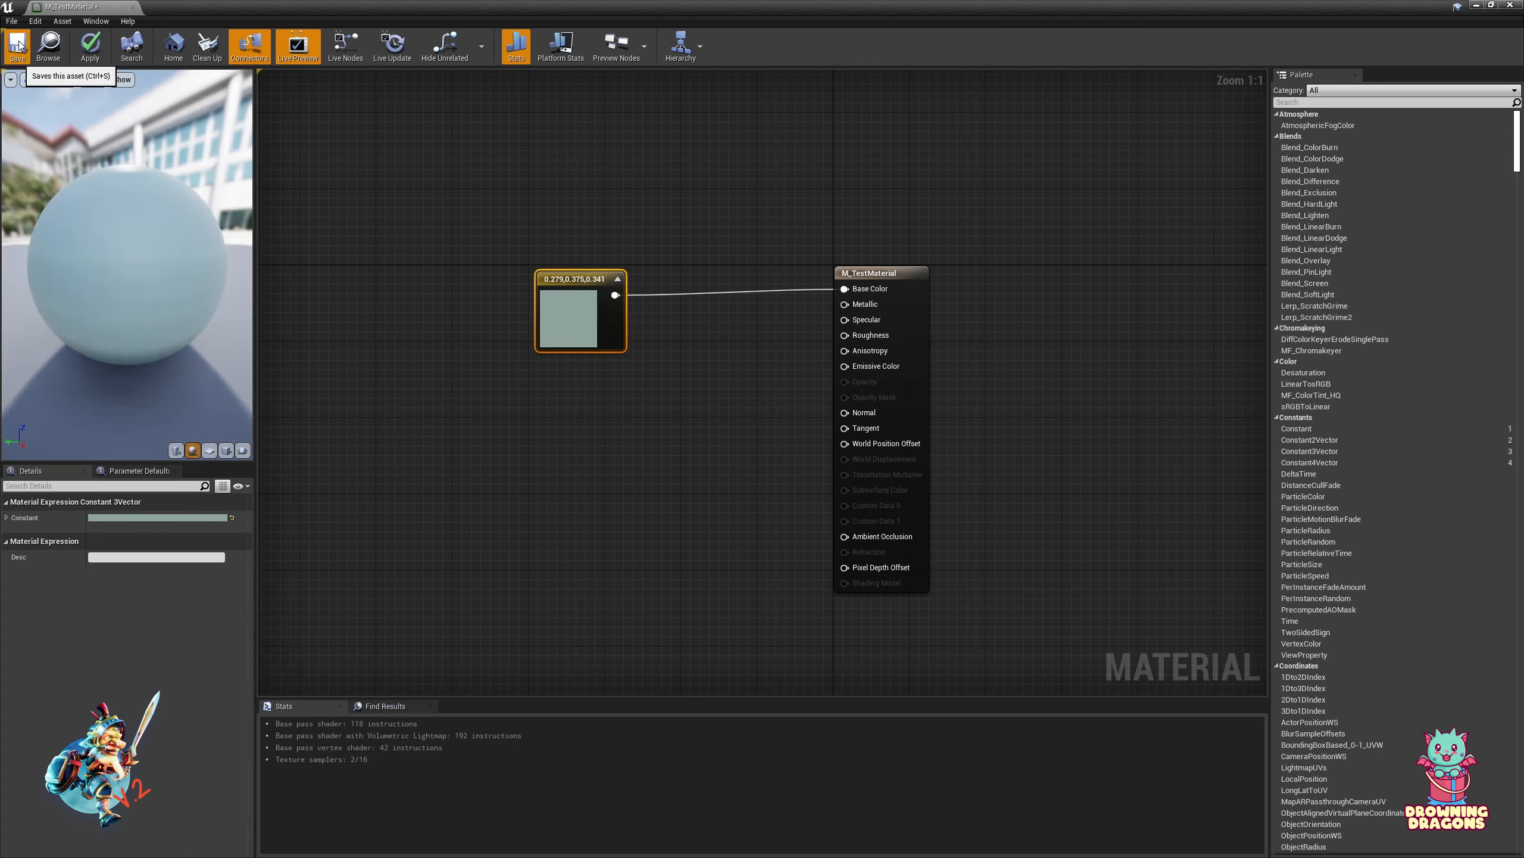
Enable Fully Rough on M_TestMaterial, save the material and close its editor
click(904, 360)
scroll(198, 693, down, 10)
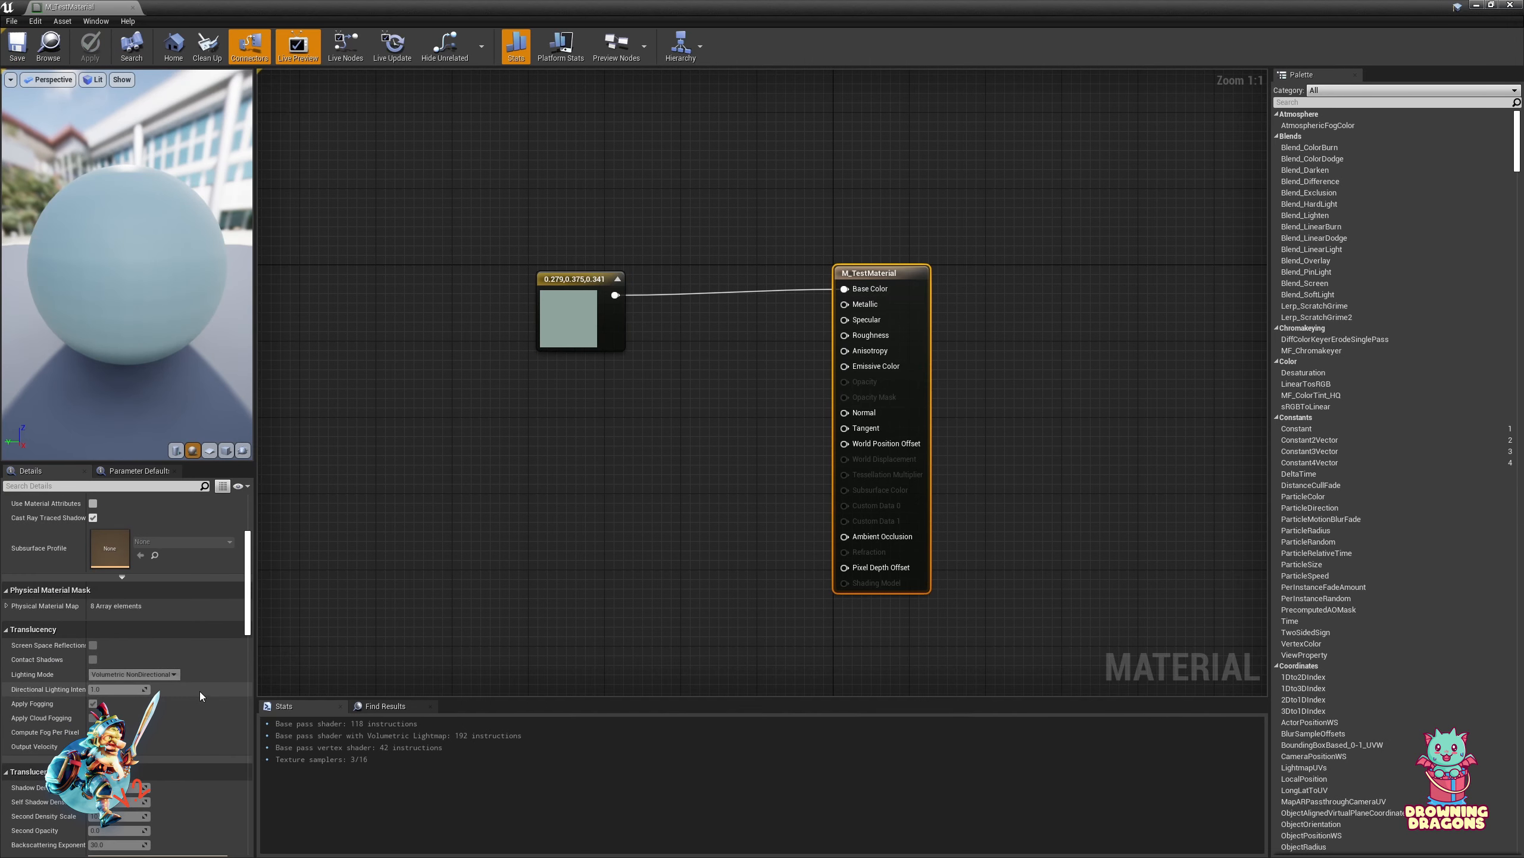
click(48, 486)
text(rou)
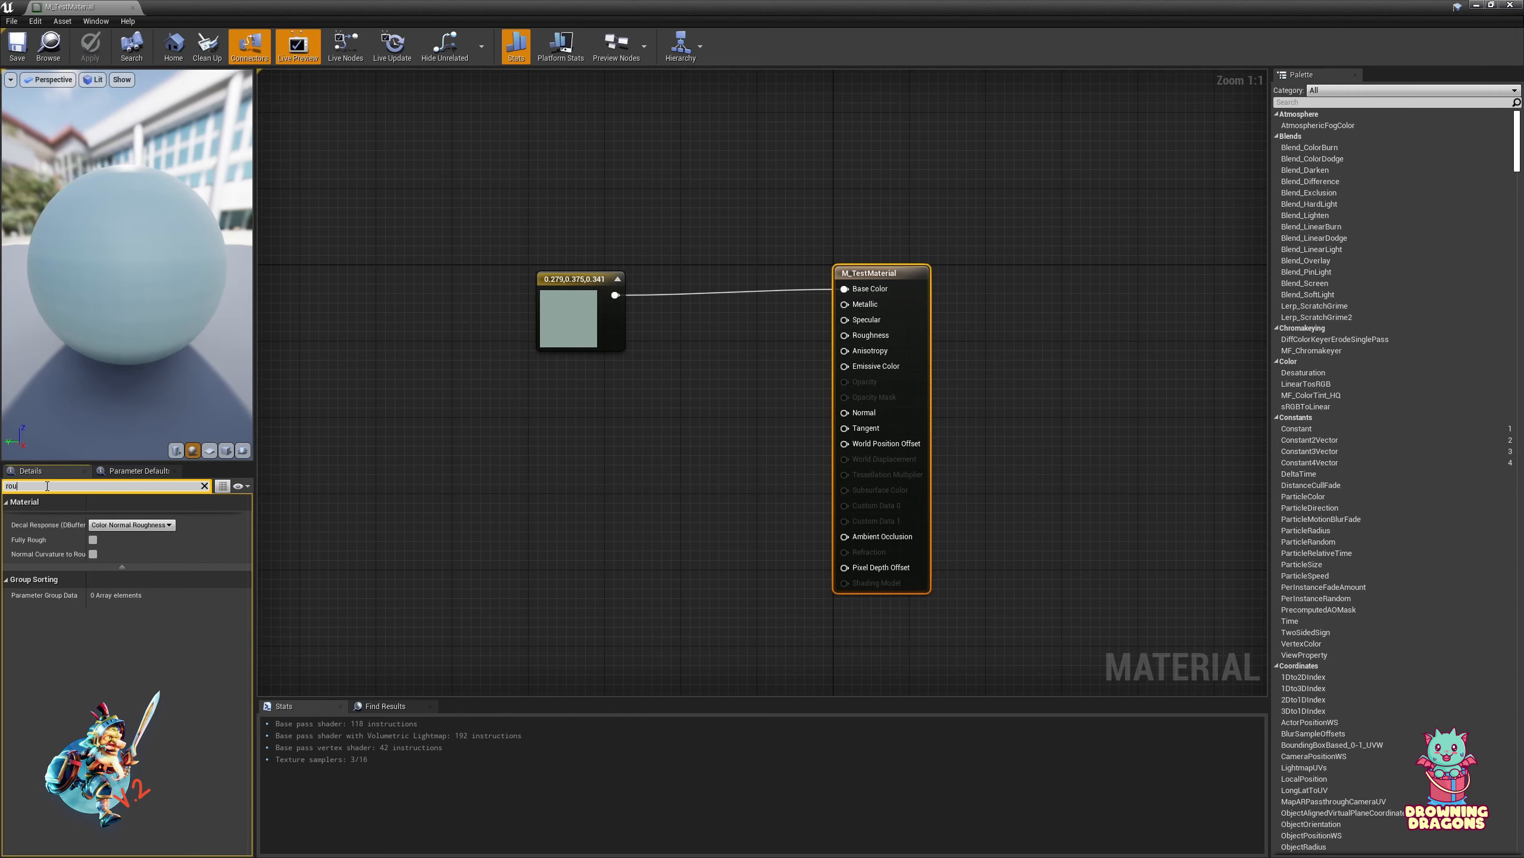
click(93, 539)
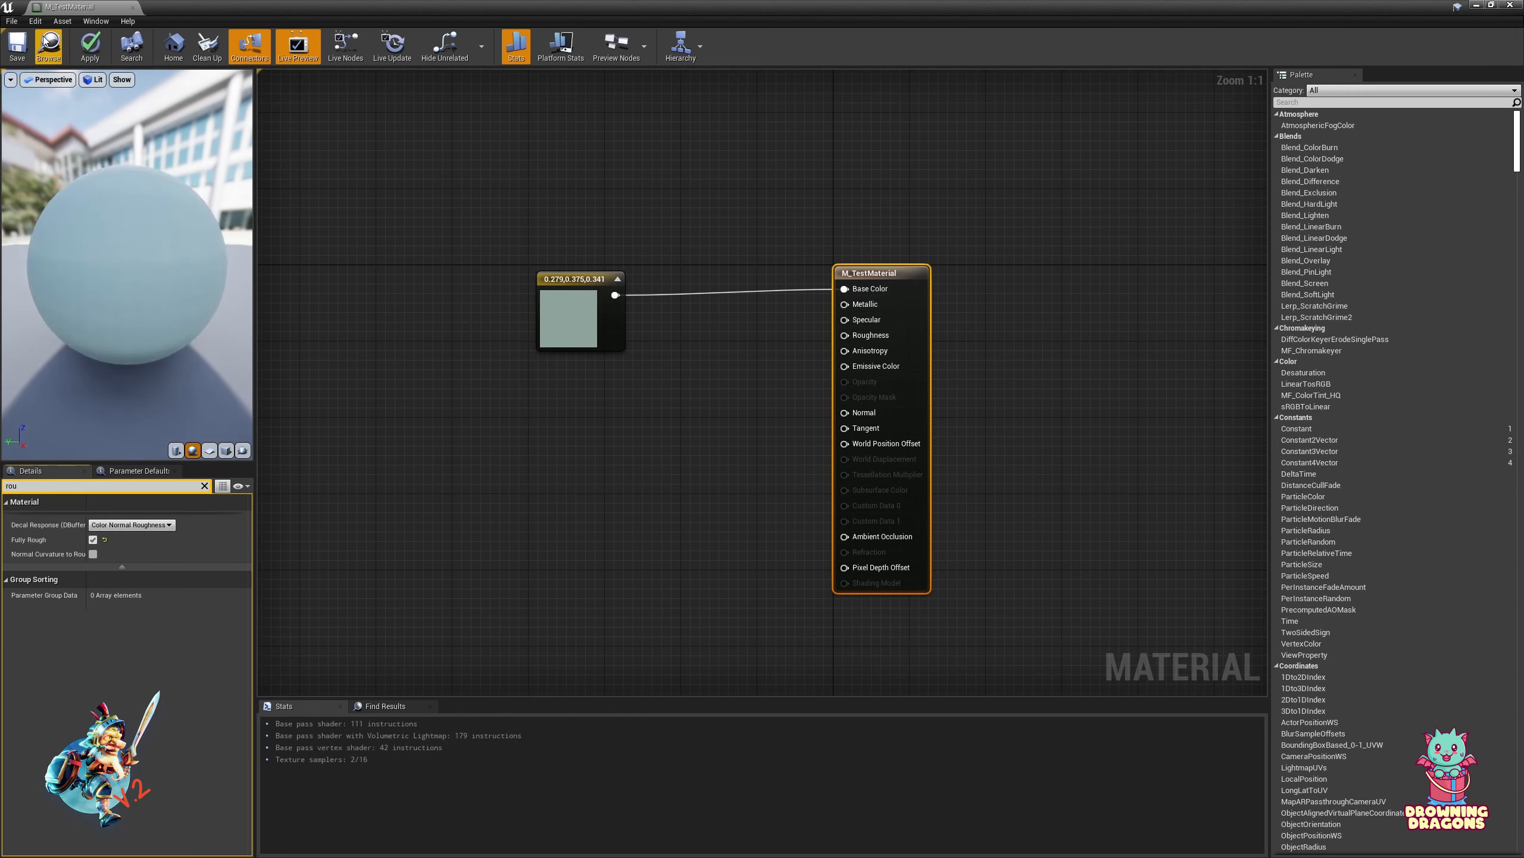
click(18, 45)
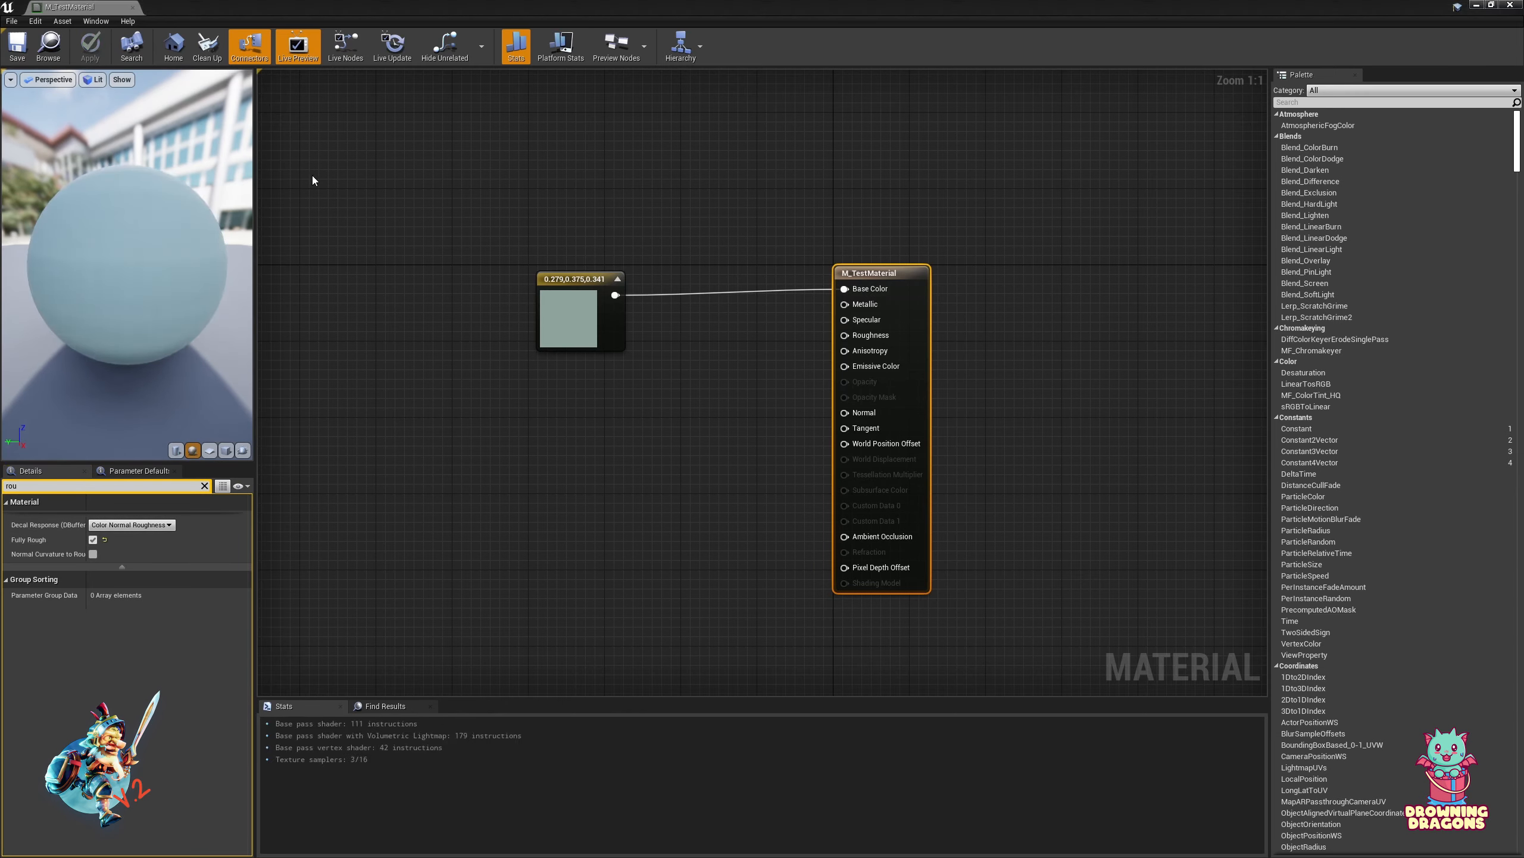
click(132, 6)
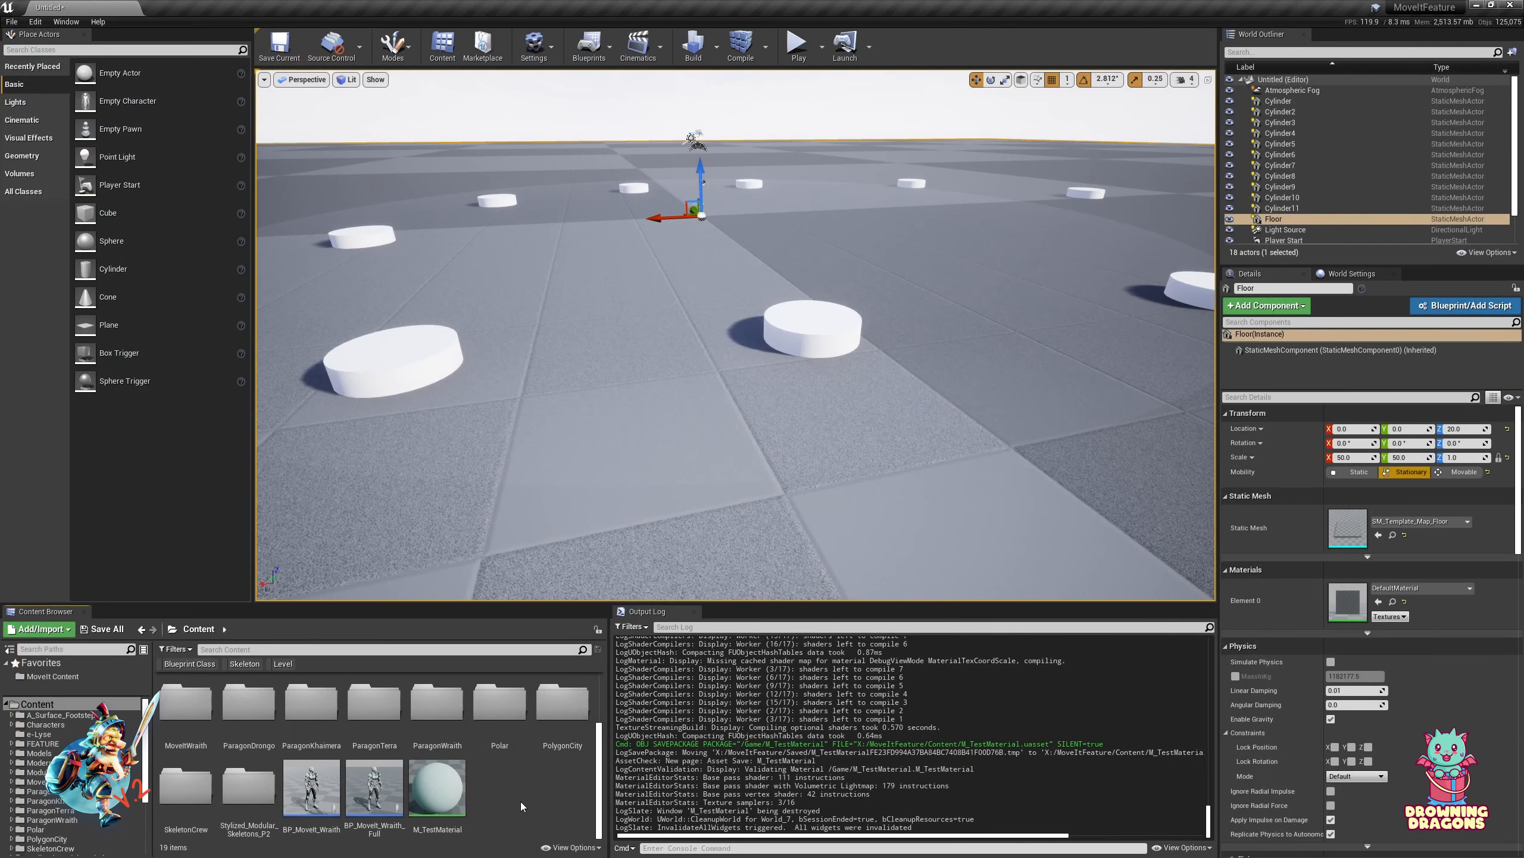
Open PM_MIDefault from MoveIt Content's FX/Impacts folder and examine its lookup, sound, velocity curve and particle properties
click(75, 679)
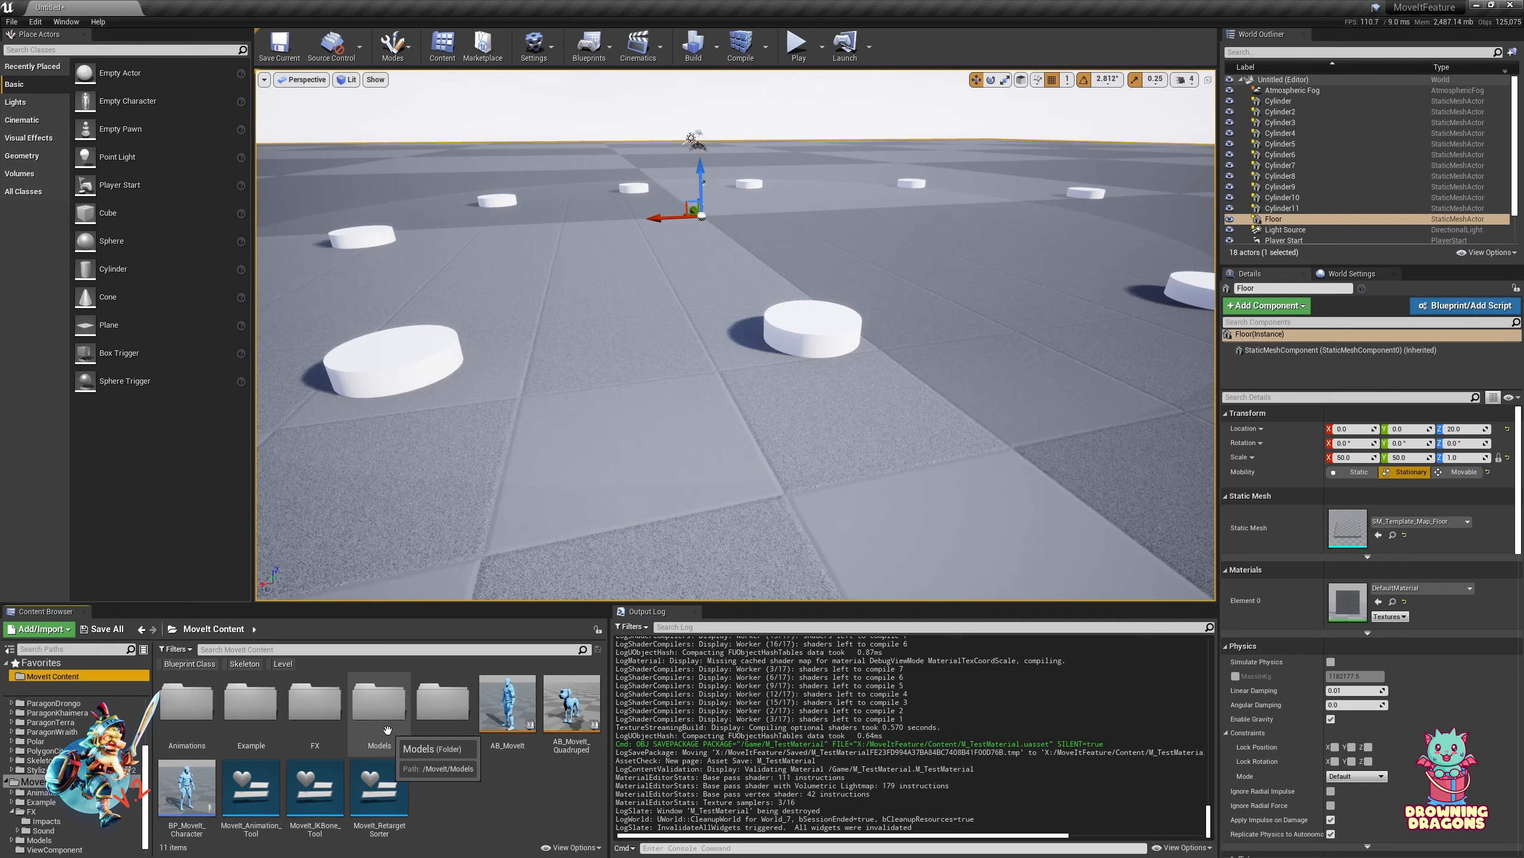
double_click(314, 703)
double_click(205, 716)
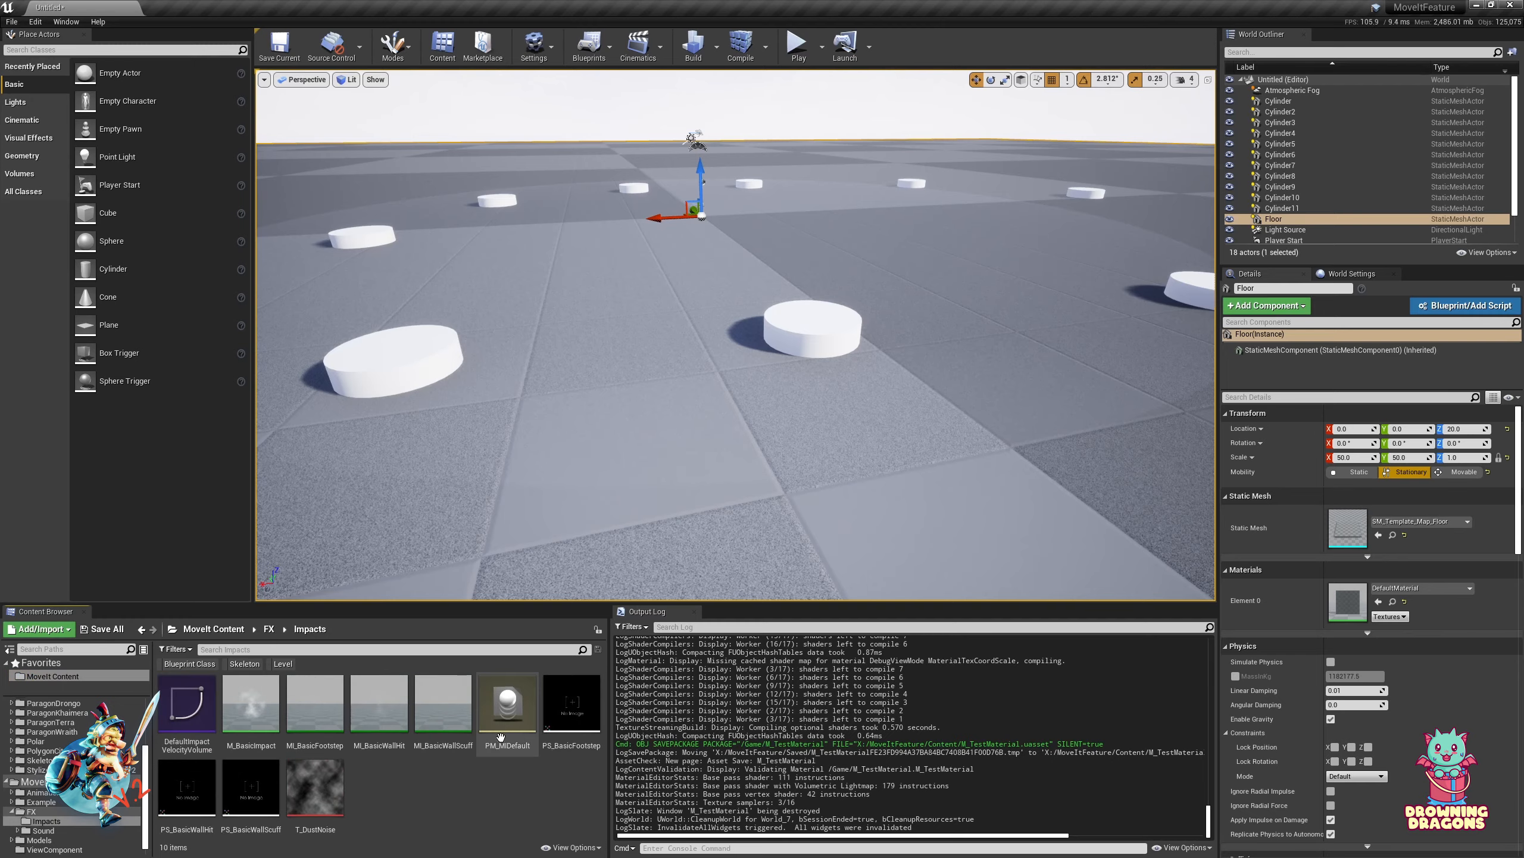
double_click(513, 711)
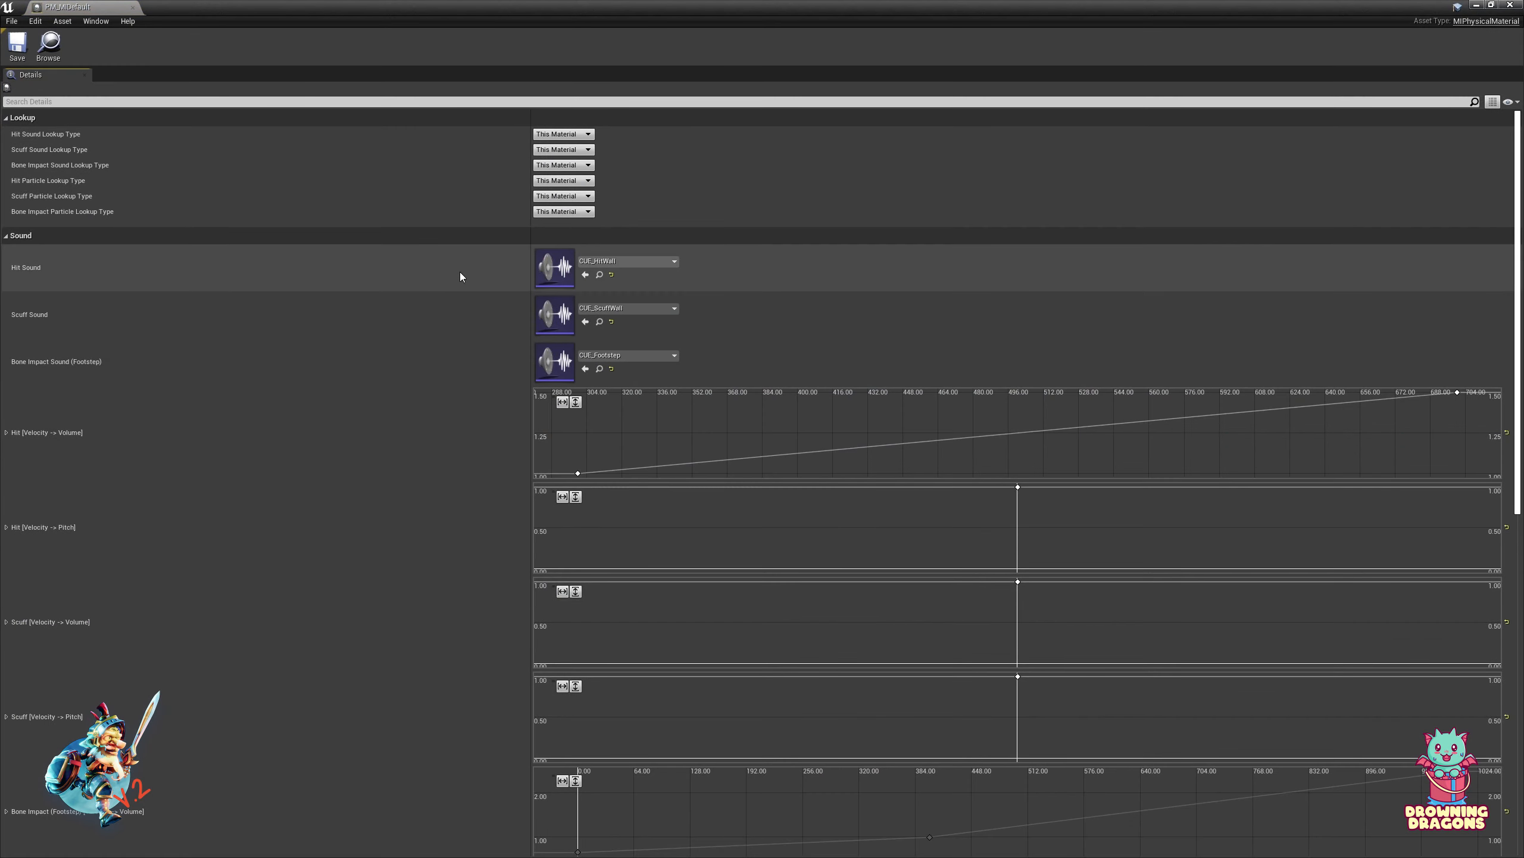
scroll(415, 302, down, 3)
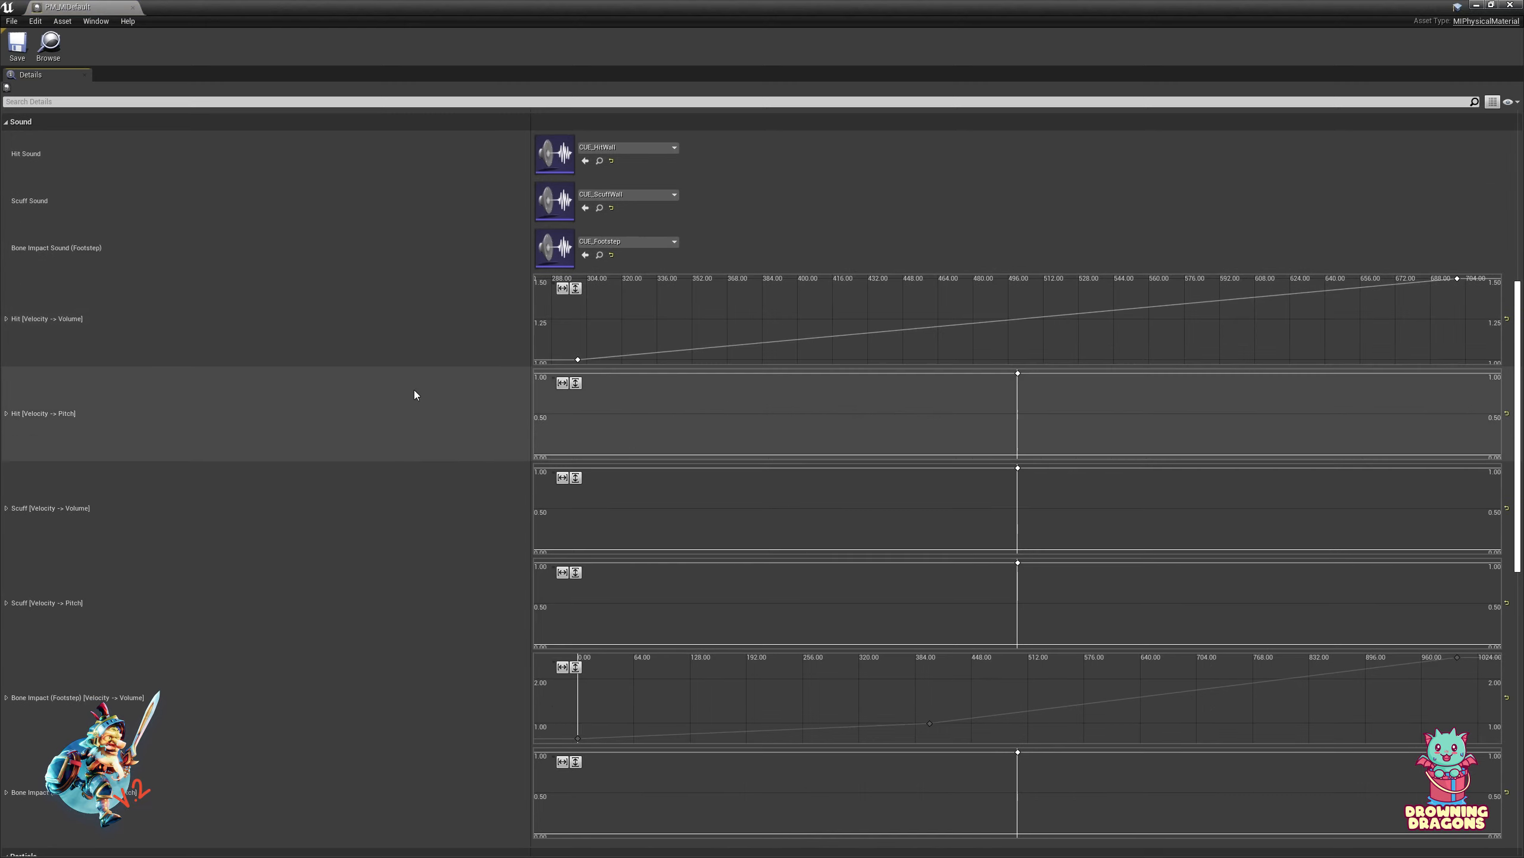
scroll(415, 389, up, 3)
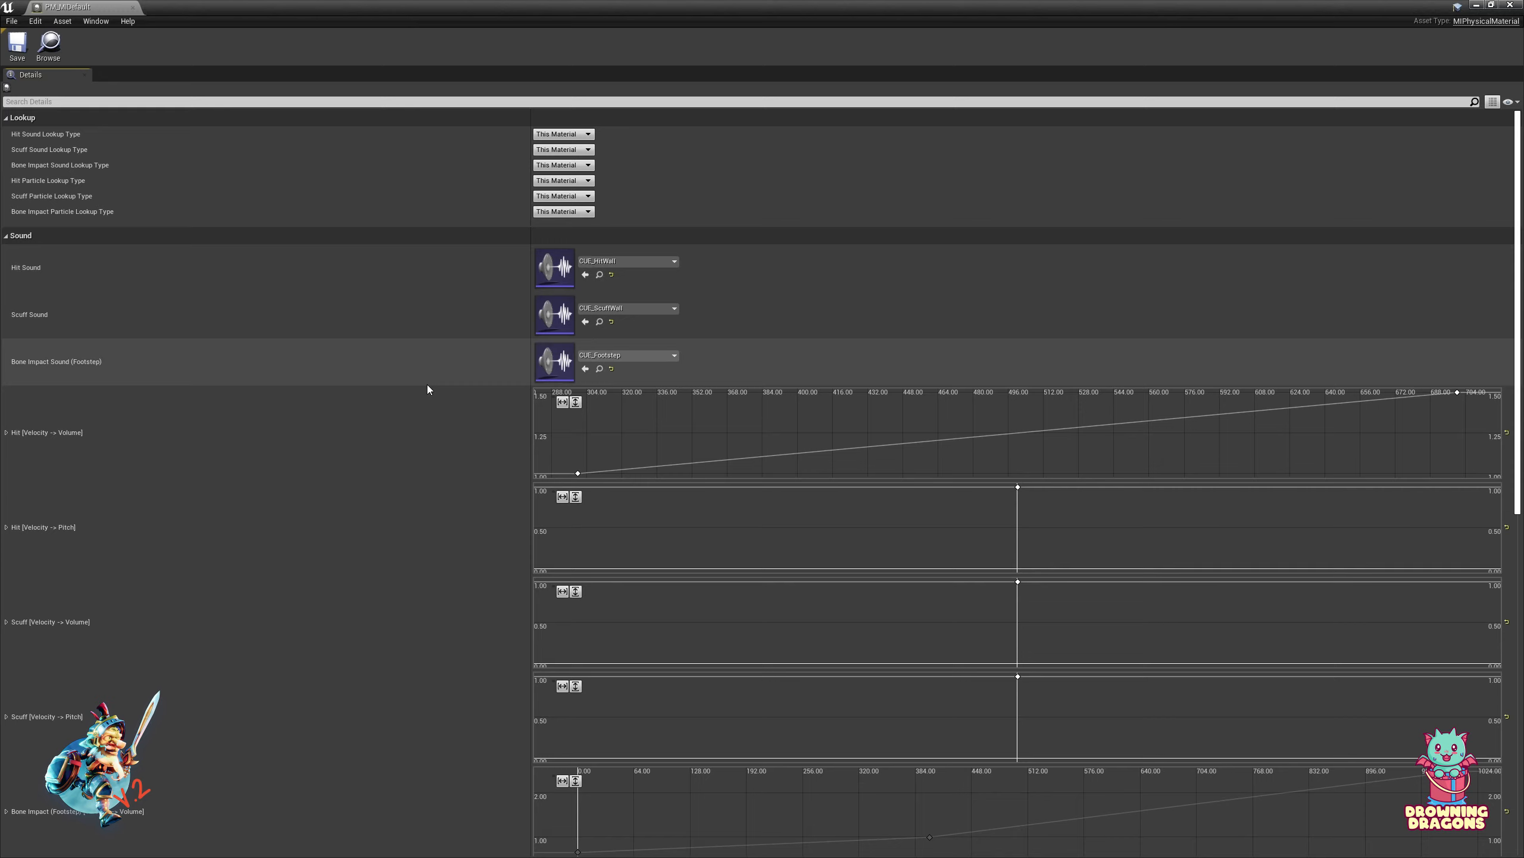
scroll(455, 474, down, 5)
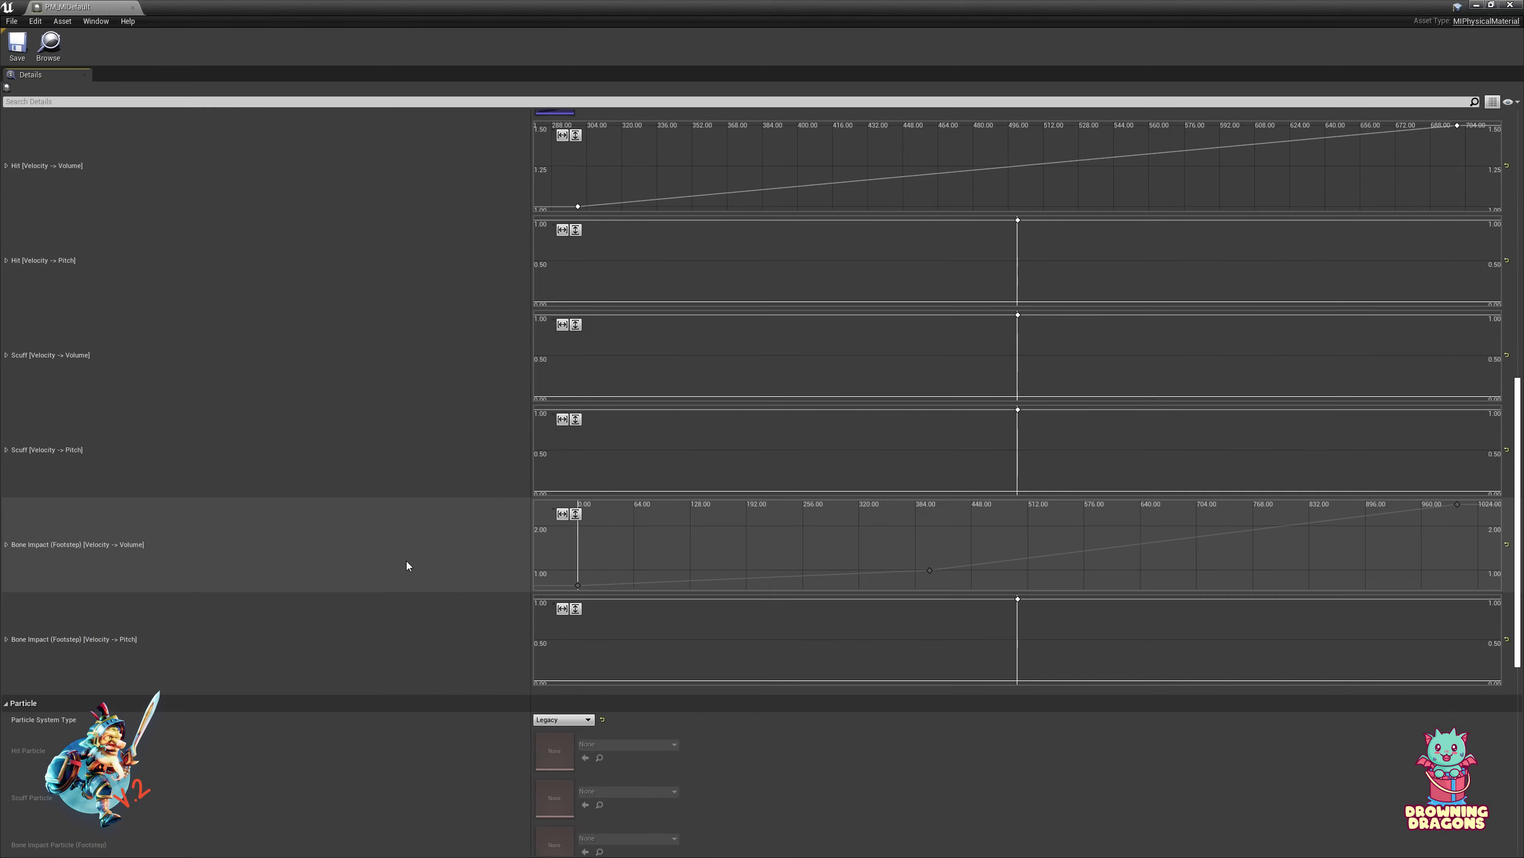
scroll(384, 549, down, 2)
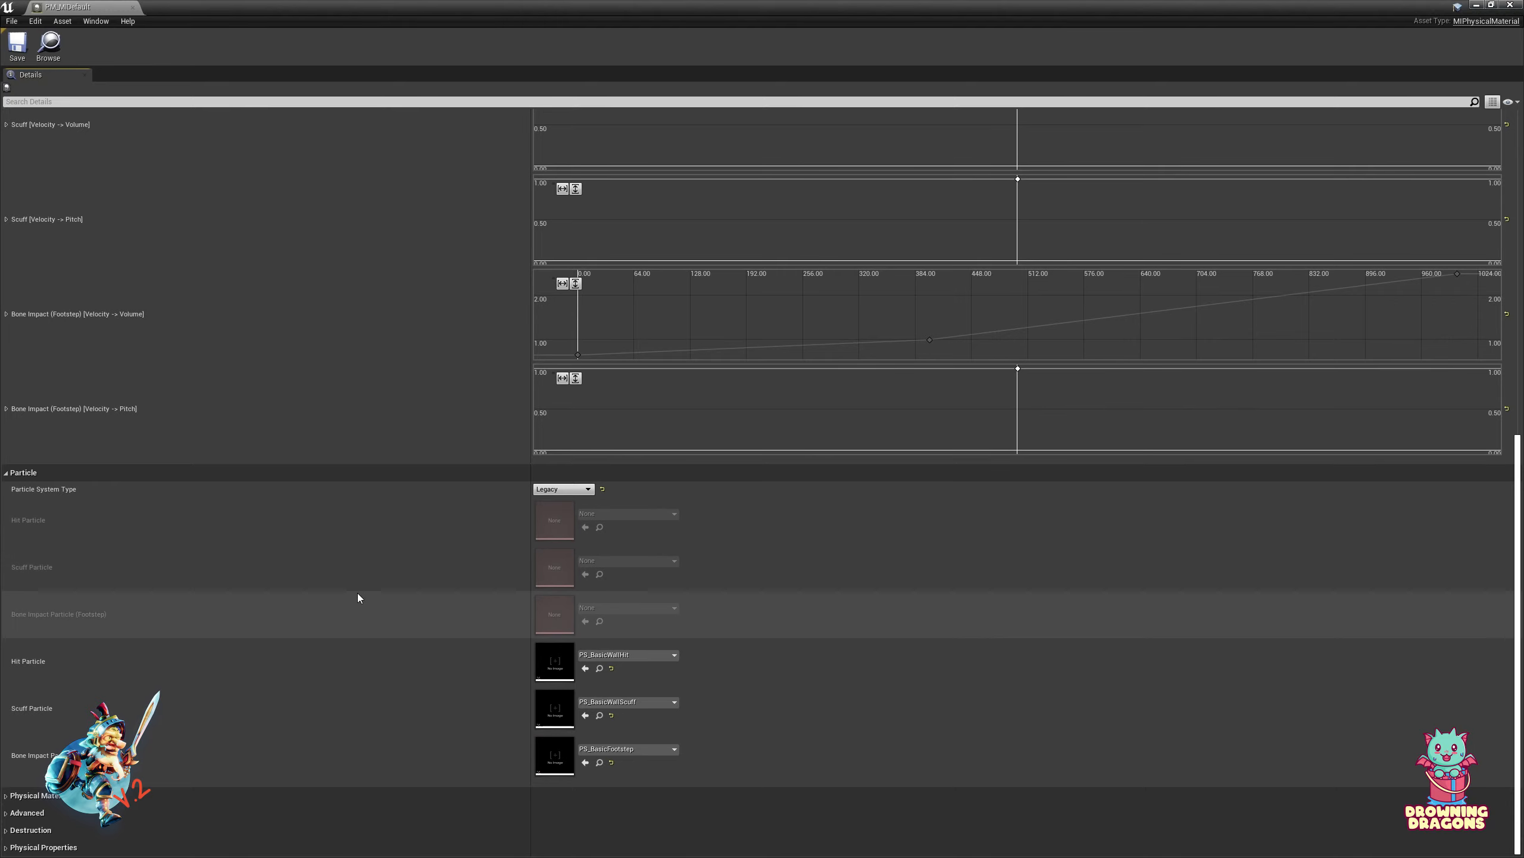
scroll(362, 548, up, 2)
scroll(363, 551, up, 4)
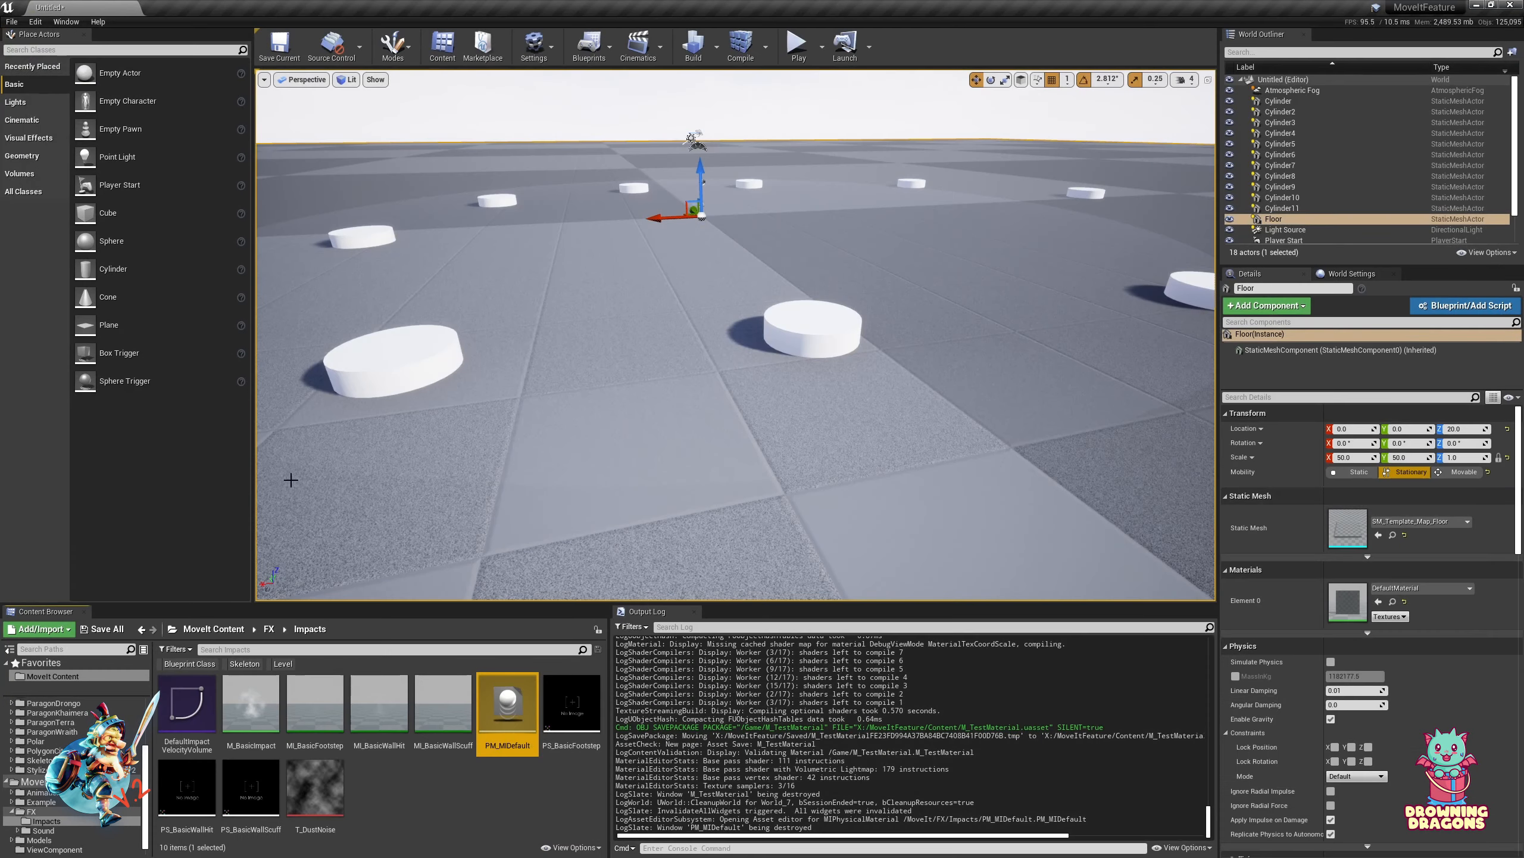
Create a physical material of class MIPhysicalMaterial named PM_MITest01 in the project's root Content folder
click(493, 828)
scroll(45, 775, up, 4)
click(40, 705)
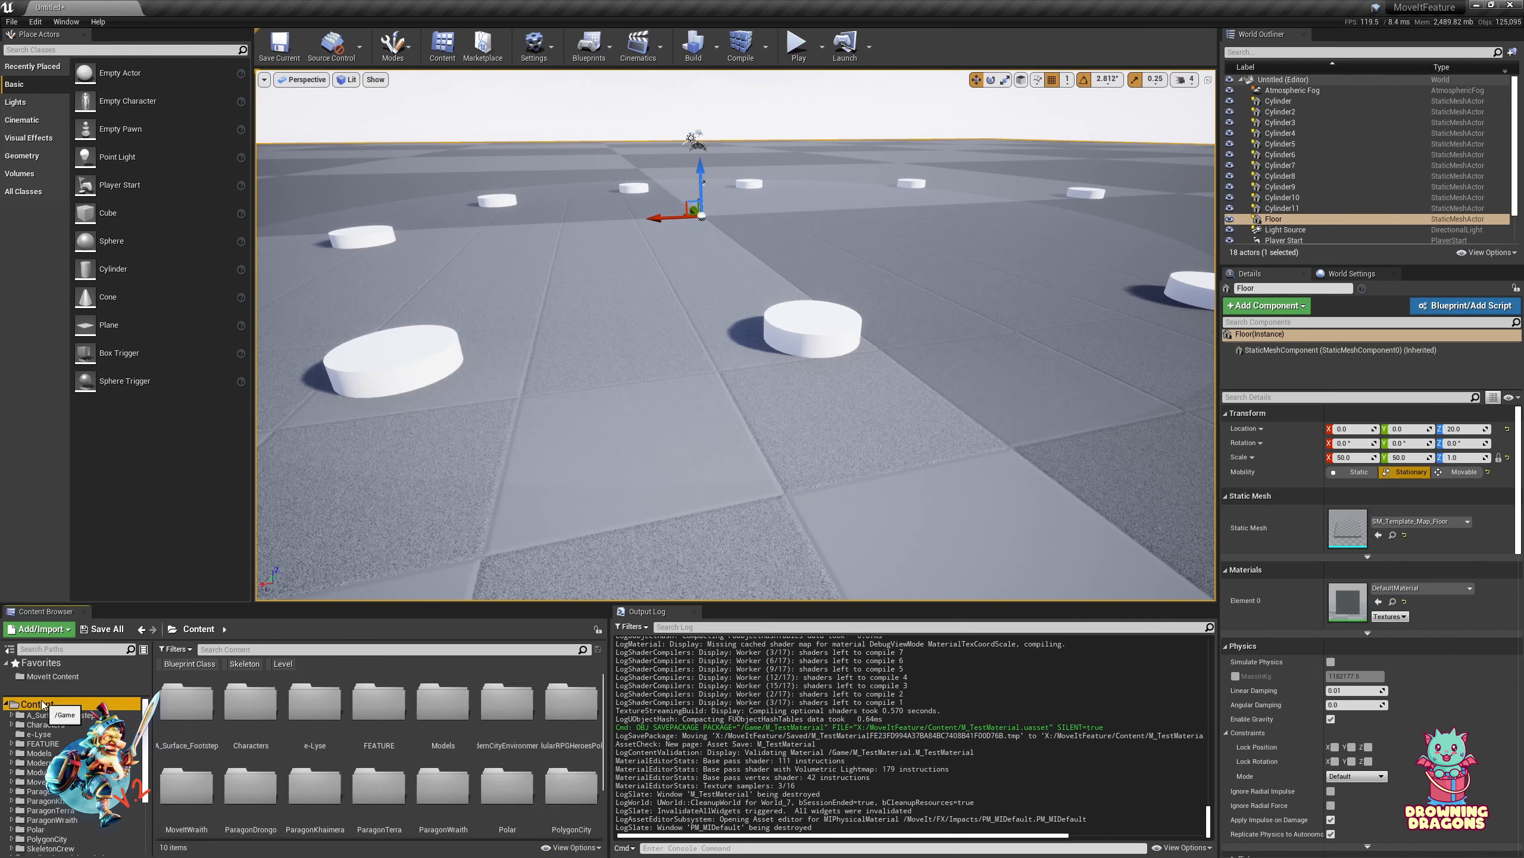
scroll(485, 726, down, 3)
click(523, 813)
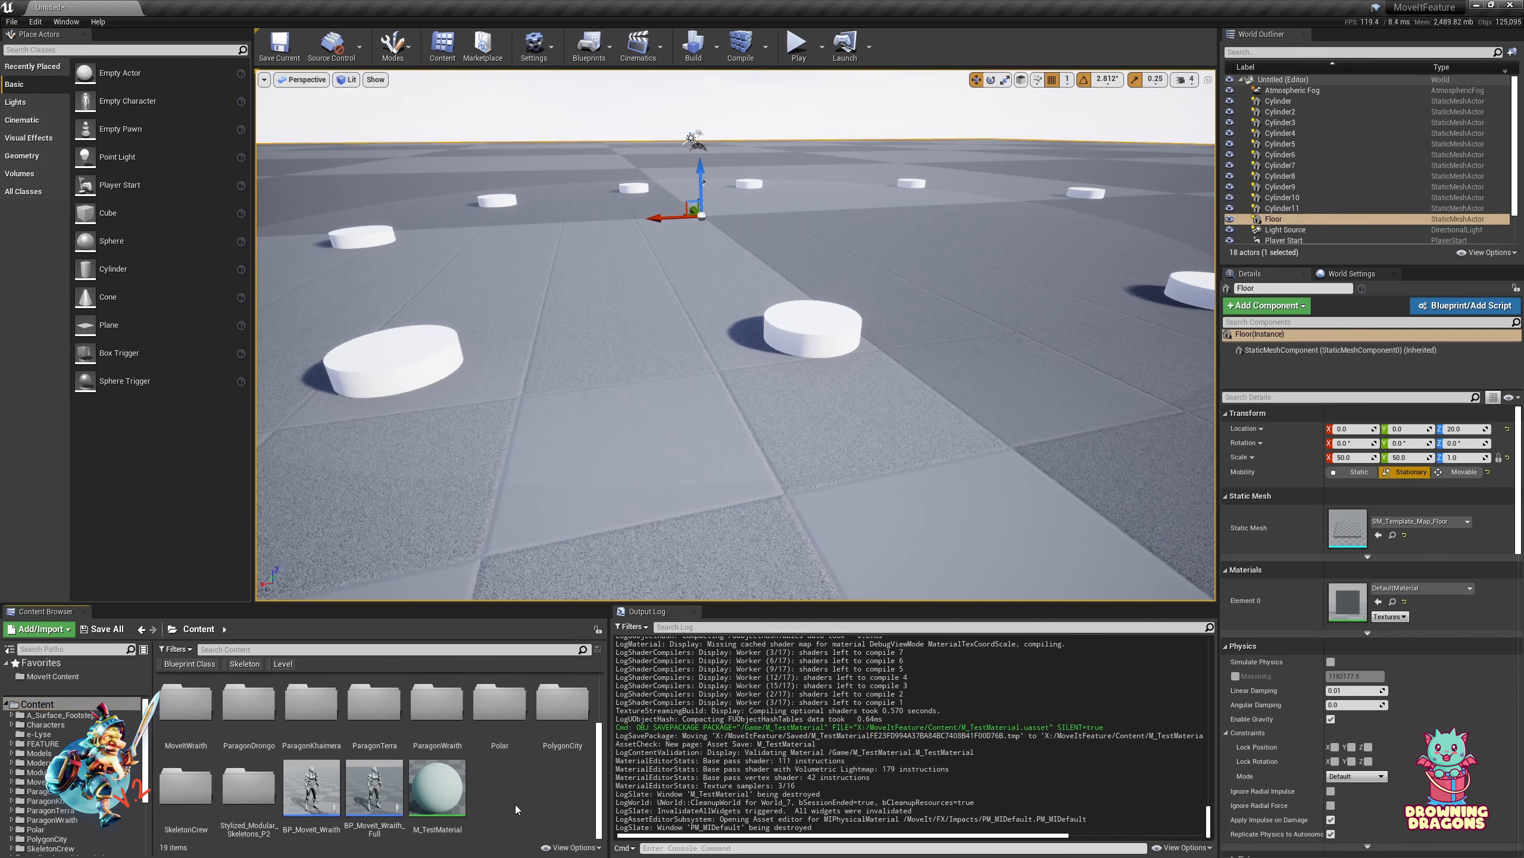
right_click(496, 791)
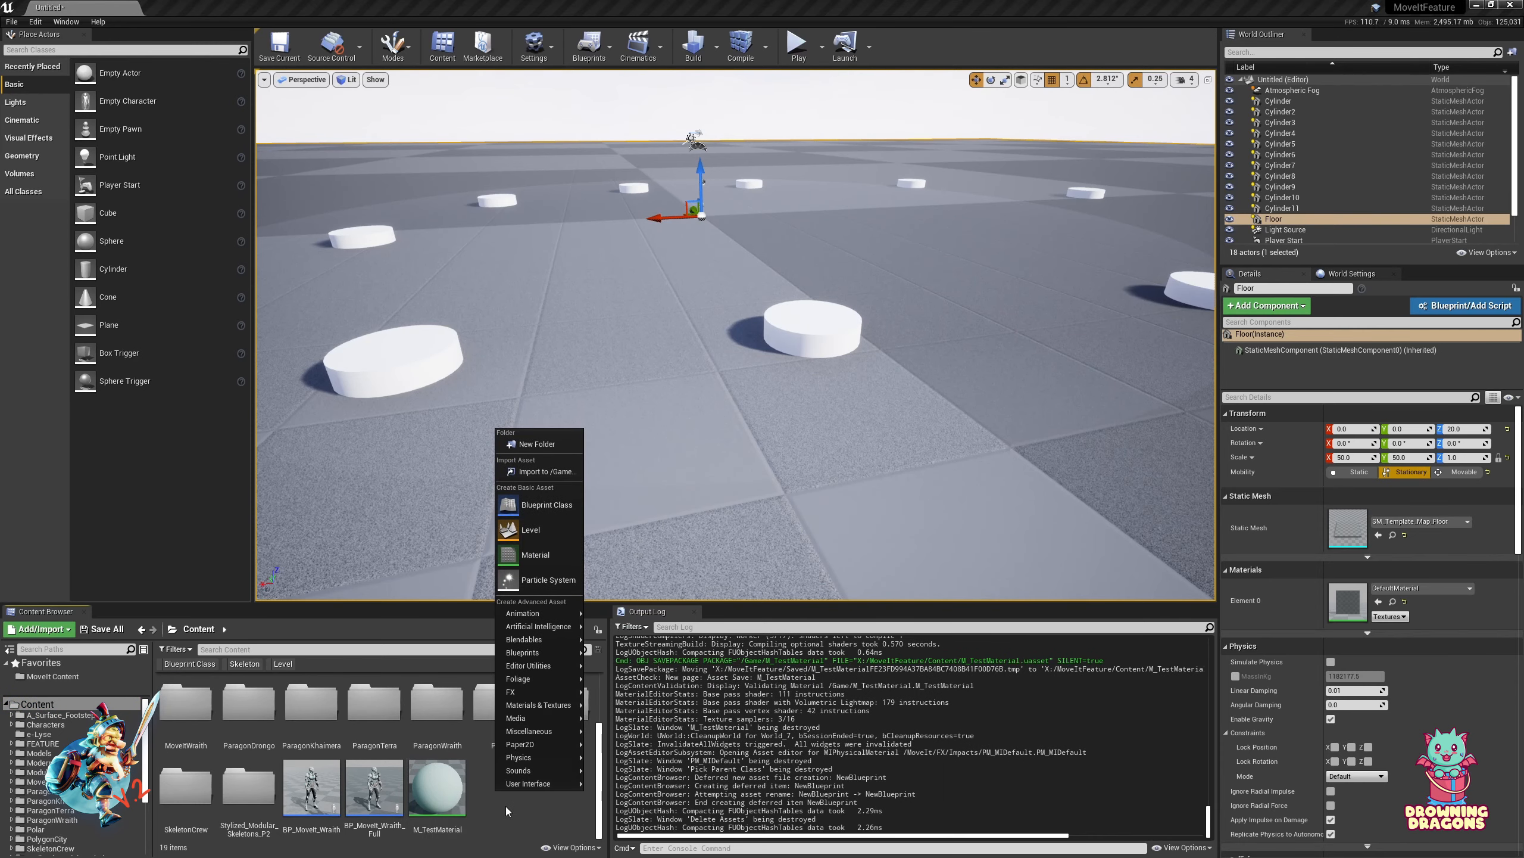
mouse_move(540, 783)
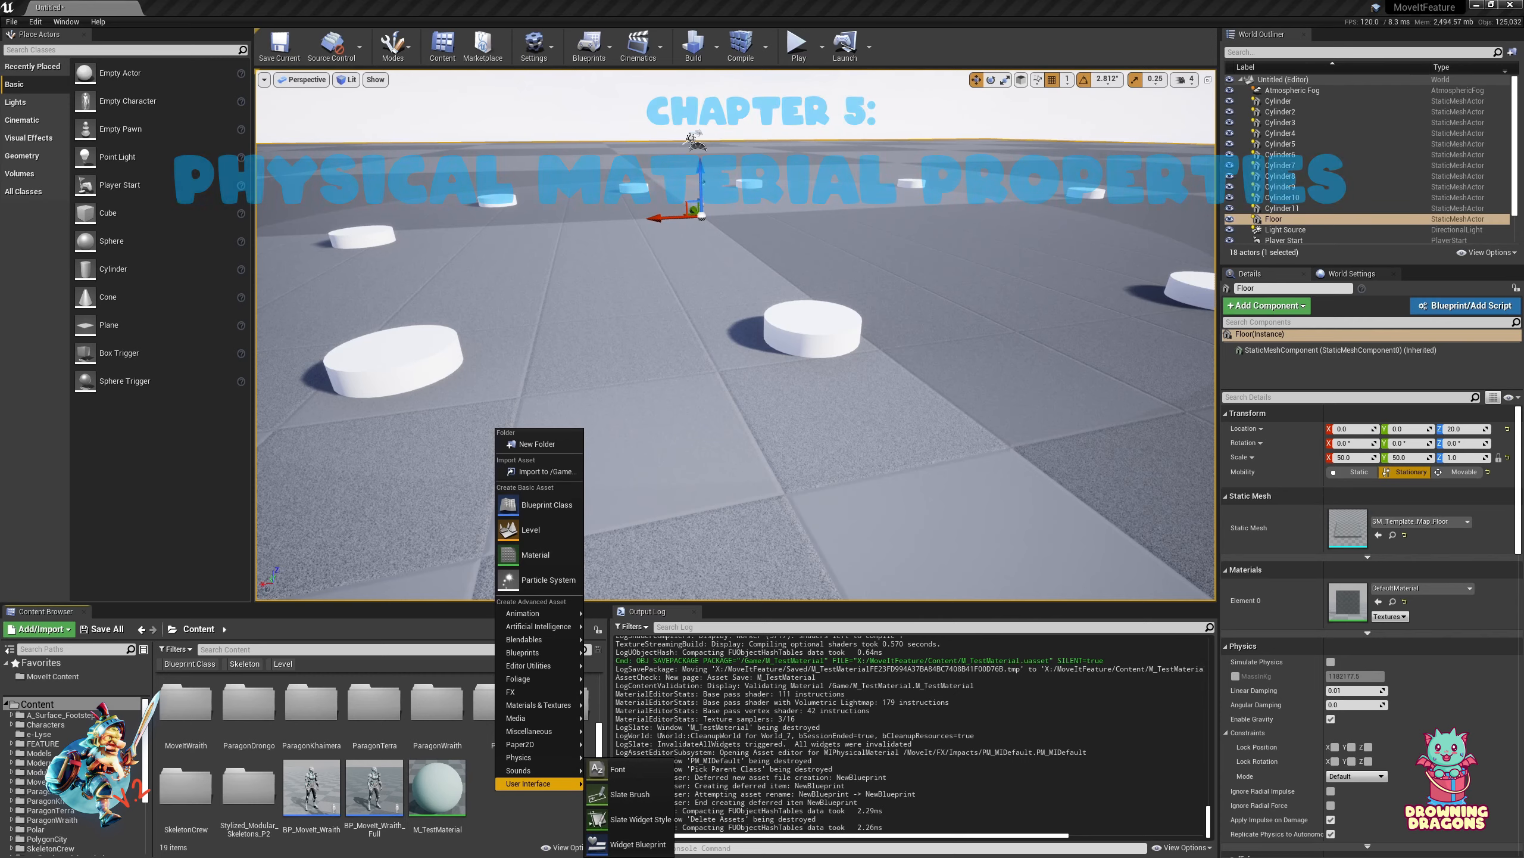
mouse_move(551, 758)
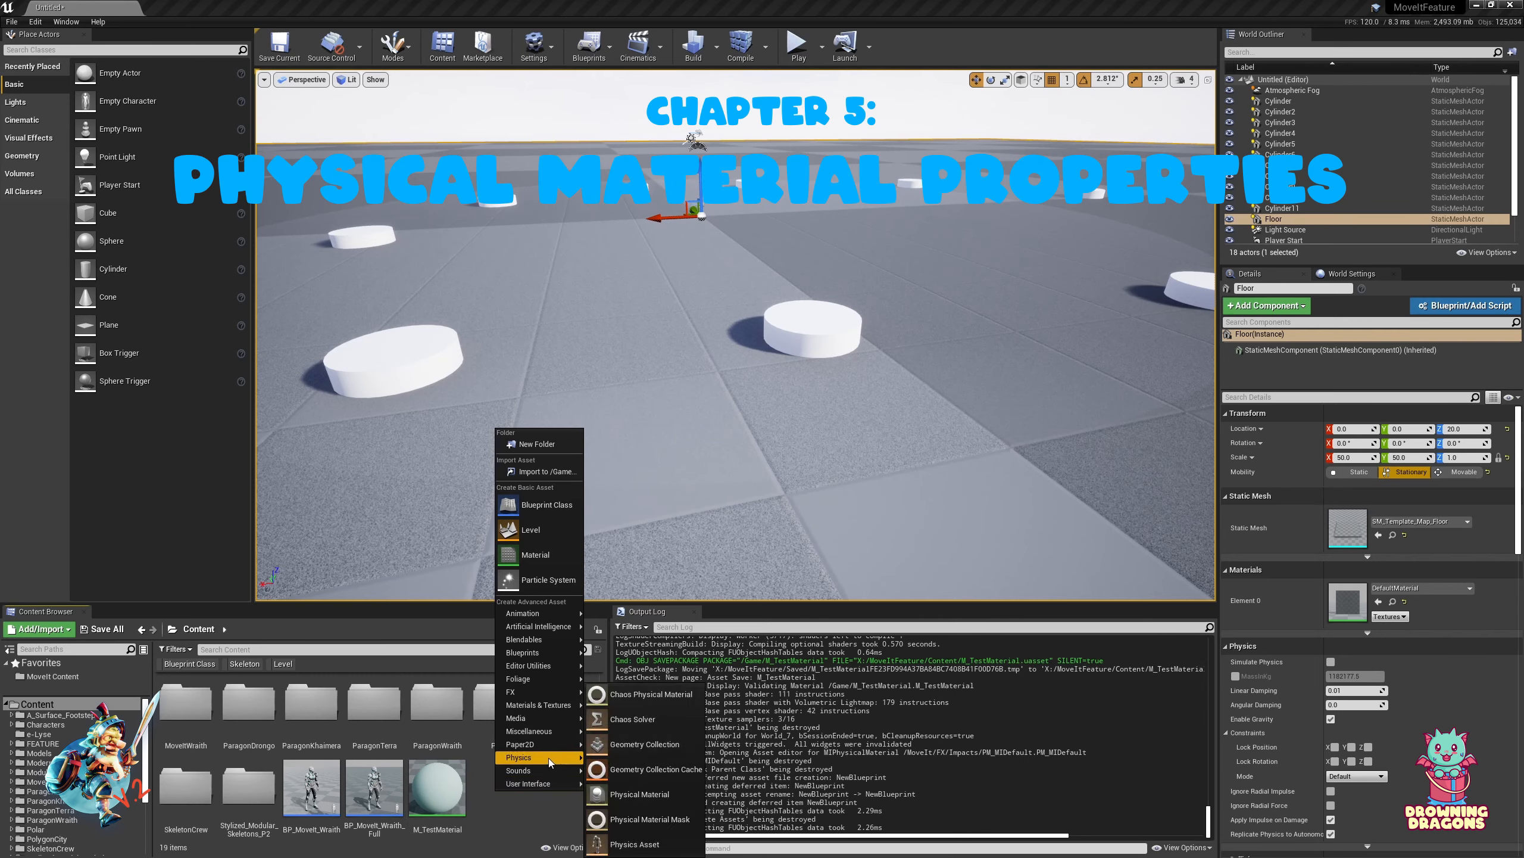
click(643, 789)
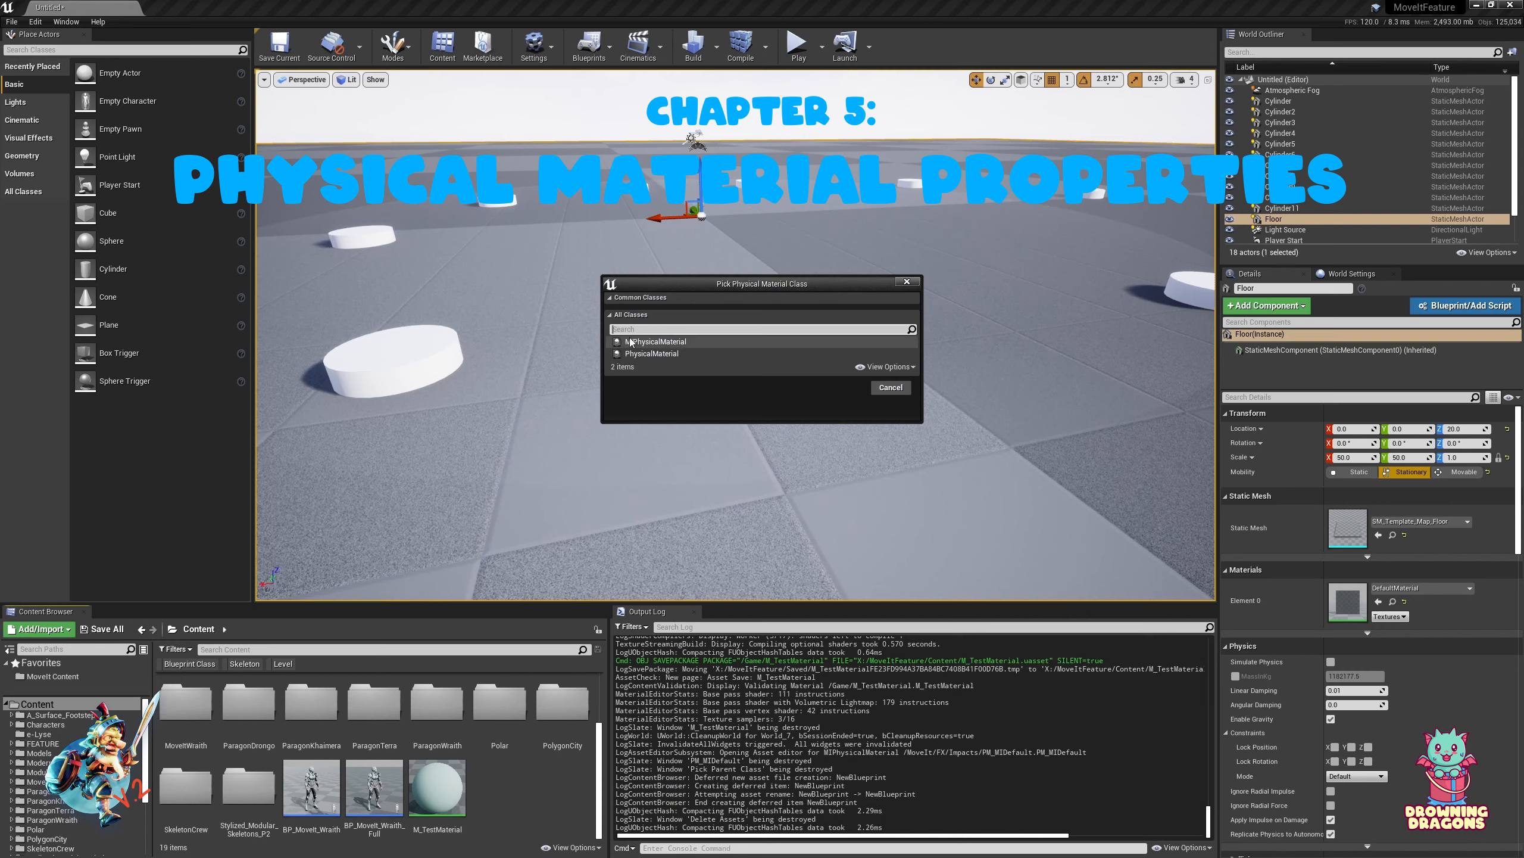
click(660, 341)
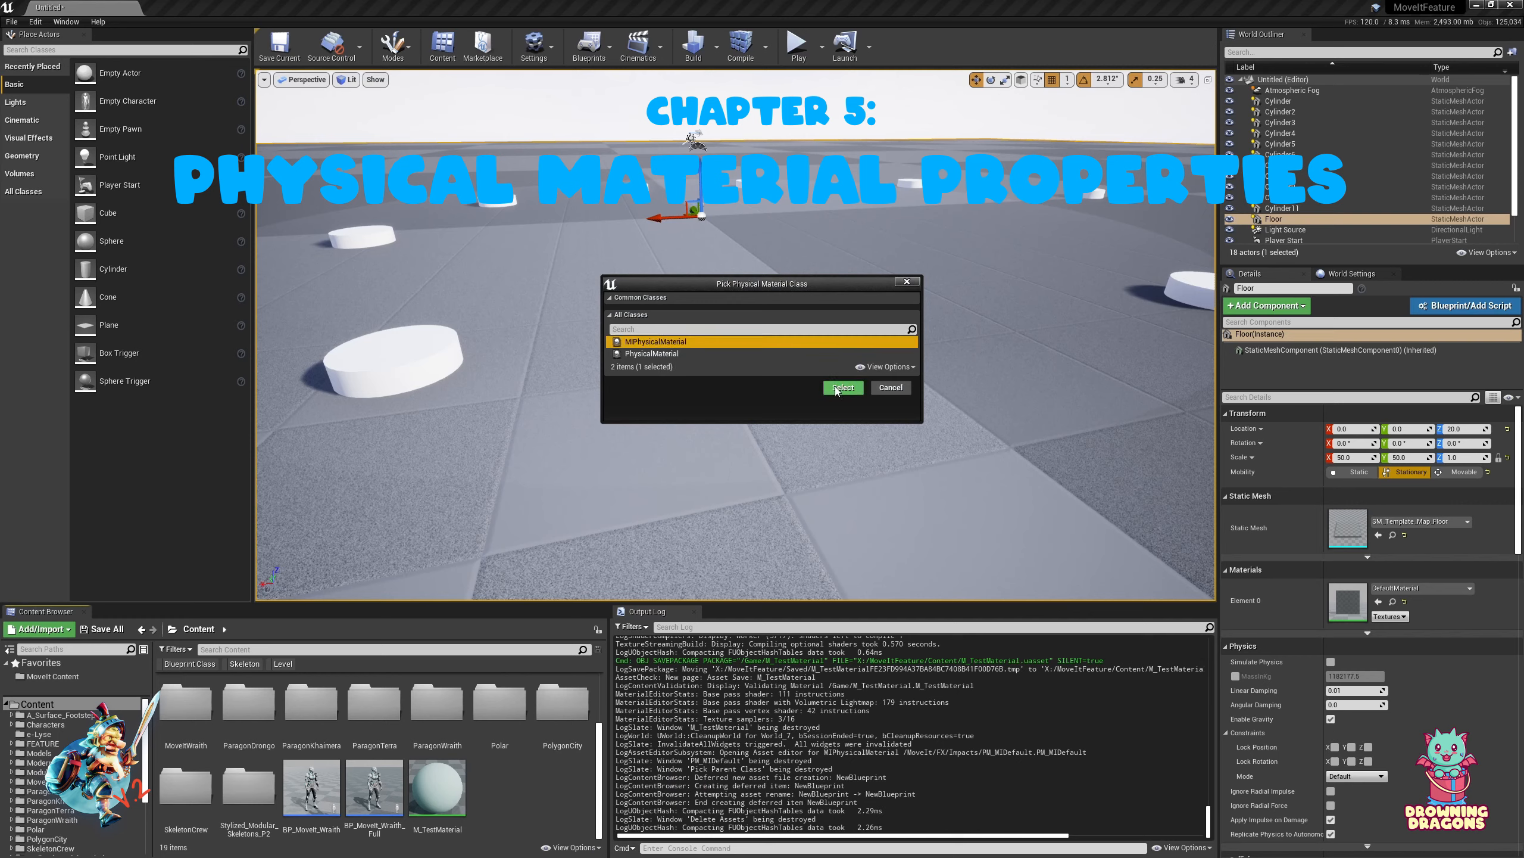
click(842, 387)
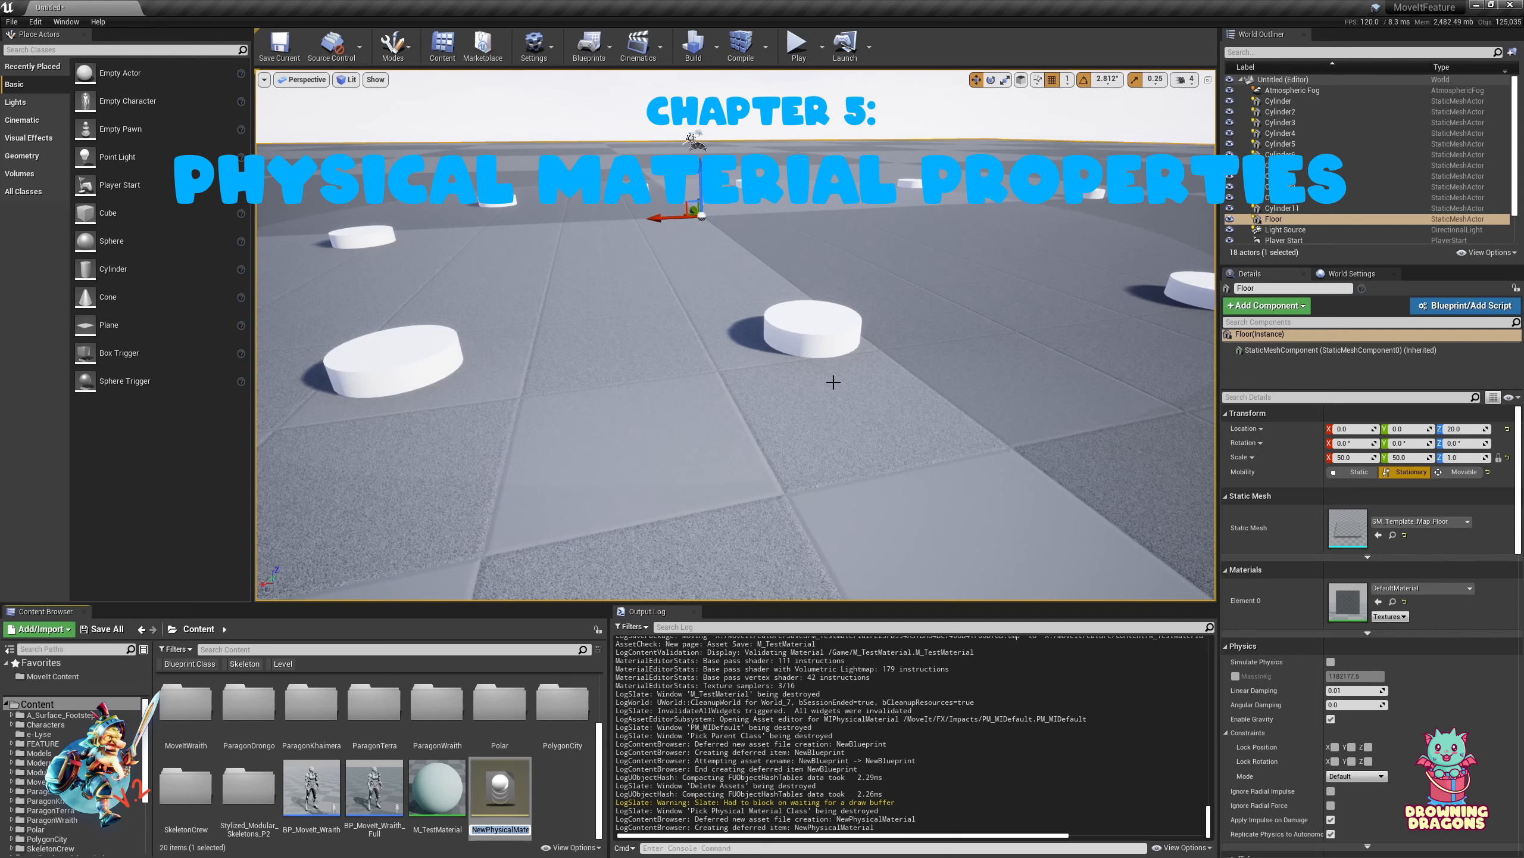
text(PM_MITest01)
key(Return)
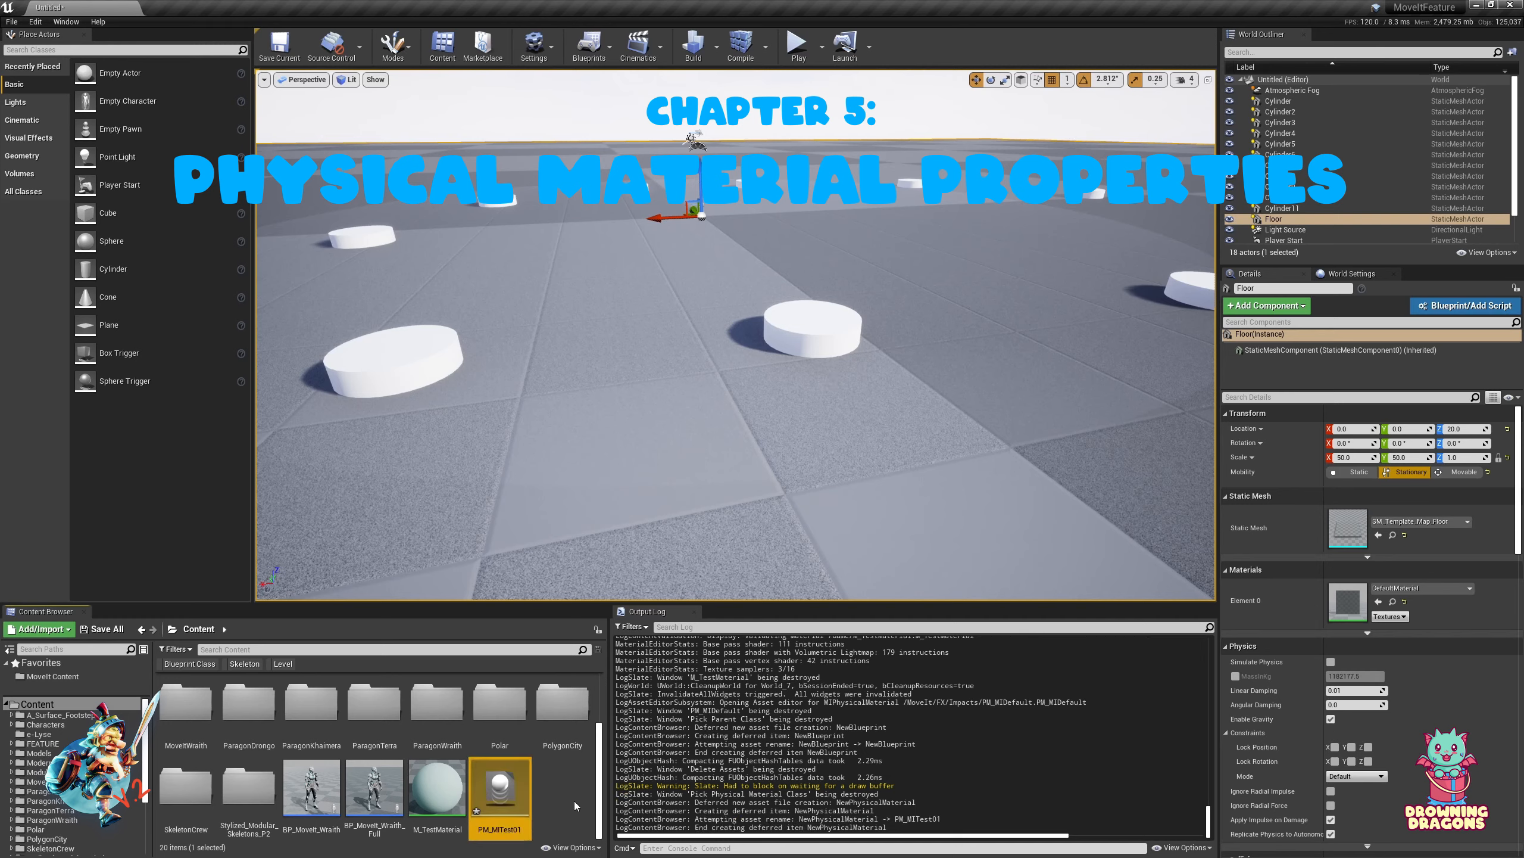
Duplicate PM_MITest01 as PM_MITest02 and save all assets
key(ctrl+w)
key(Return)
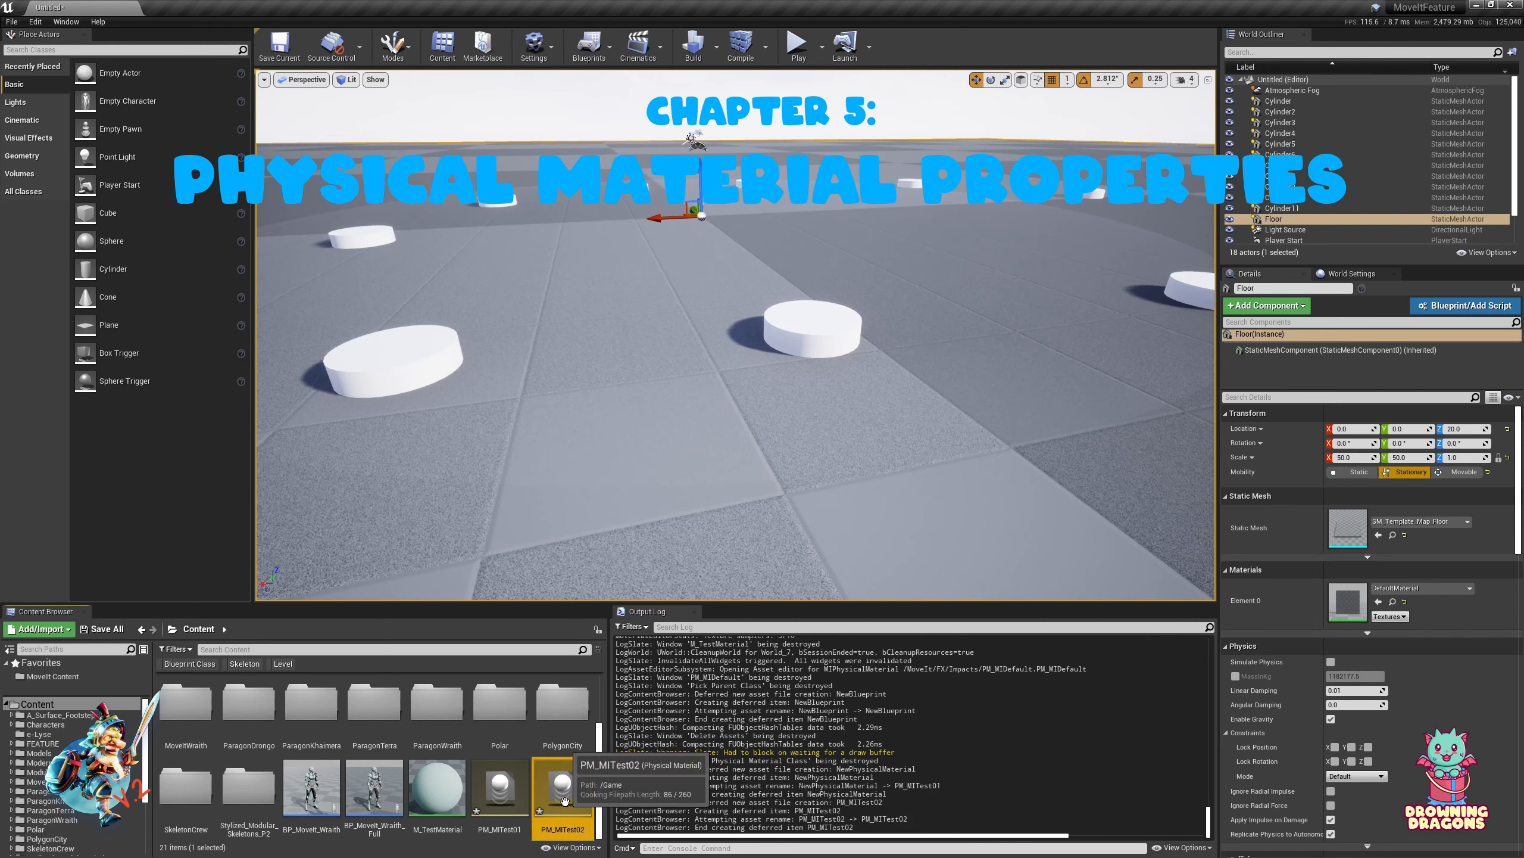
key(ctrl+shift+s)
Open PM_MITest01 and examine the choices for its Hit Sound Lookup Type, Hit Sound and Surface Type
double_click(500, 787)
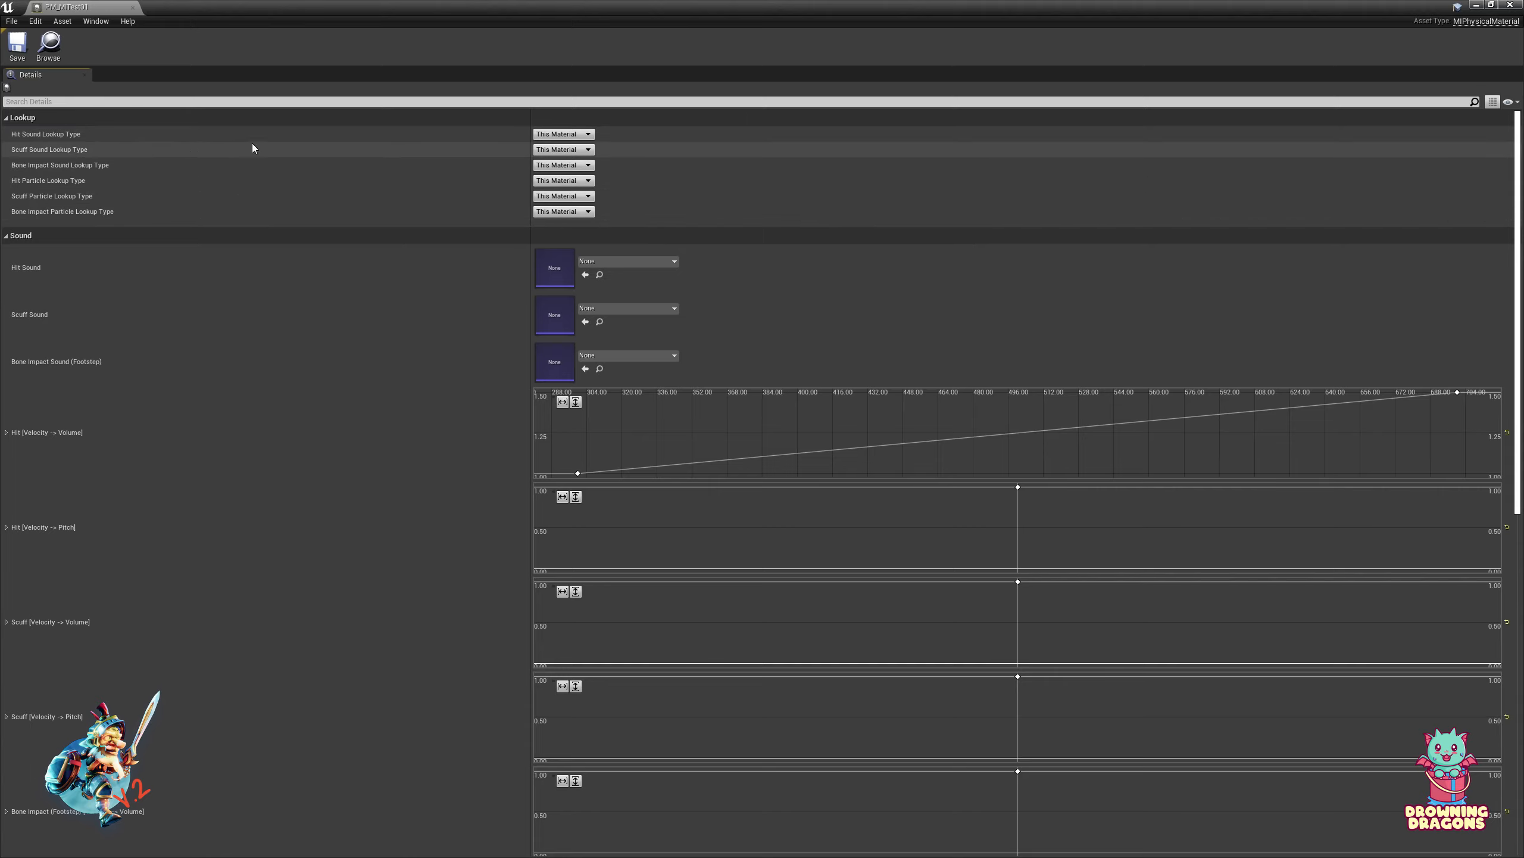
click(576, 134)
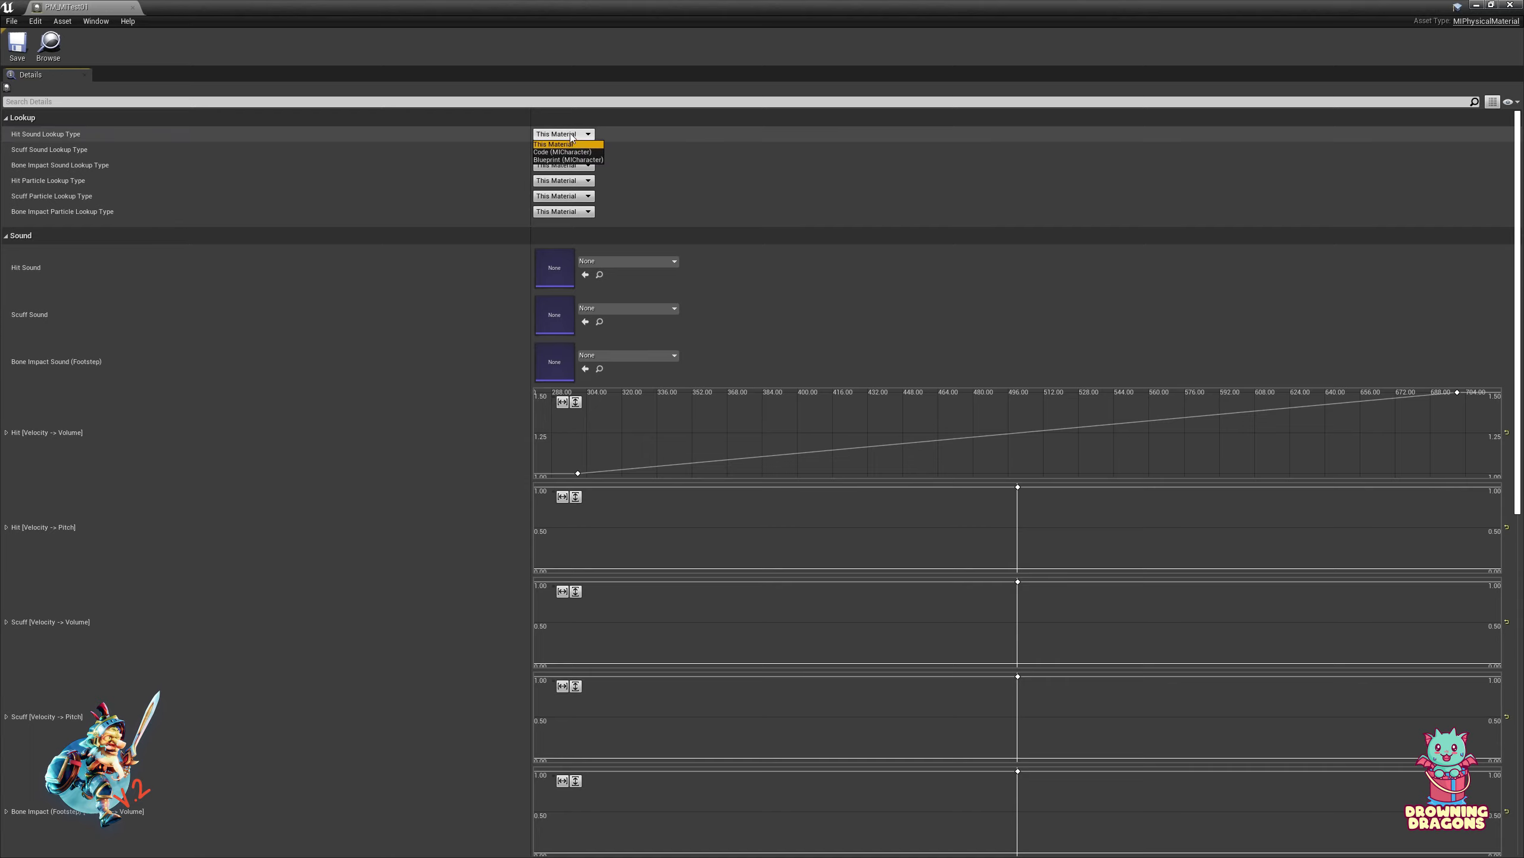
click(544, 137)
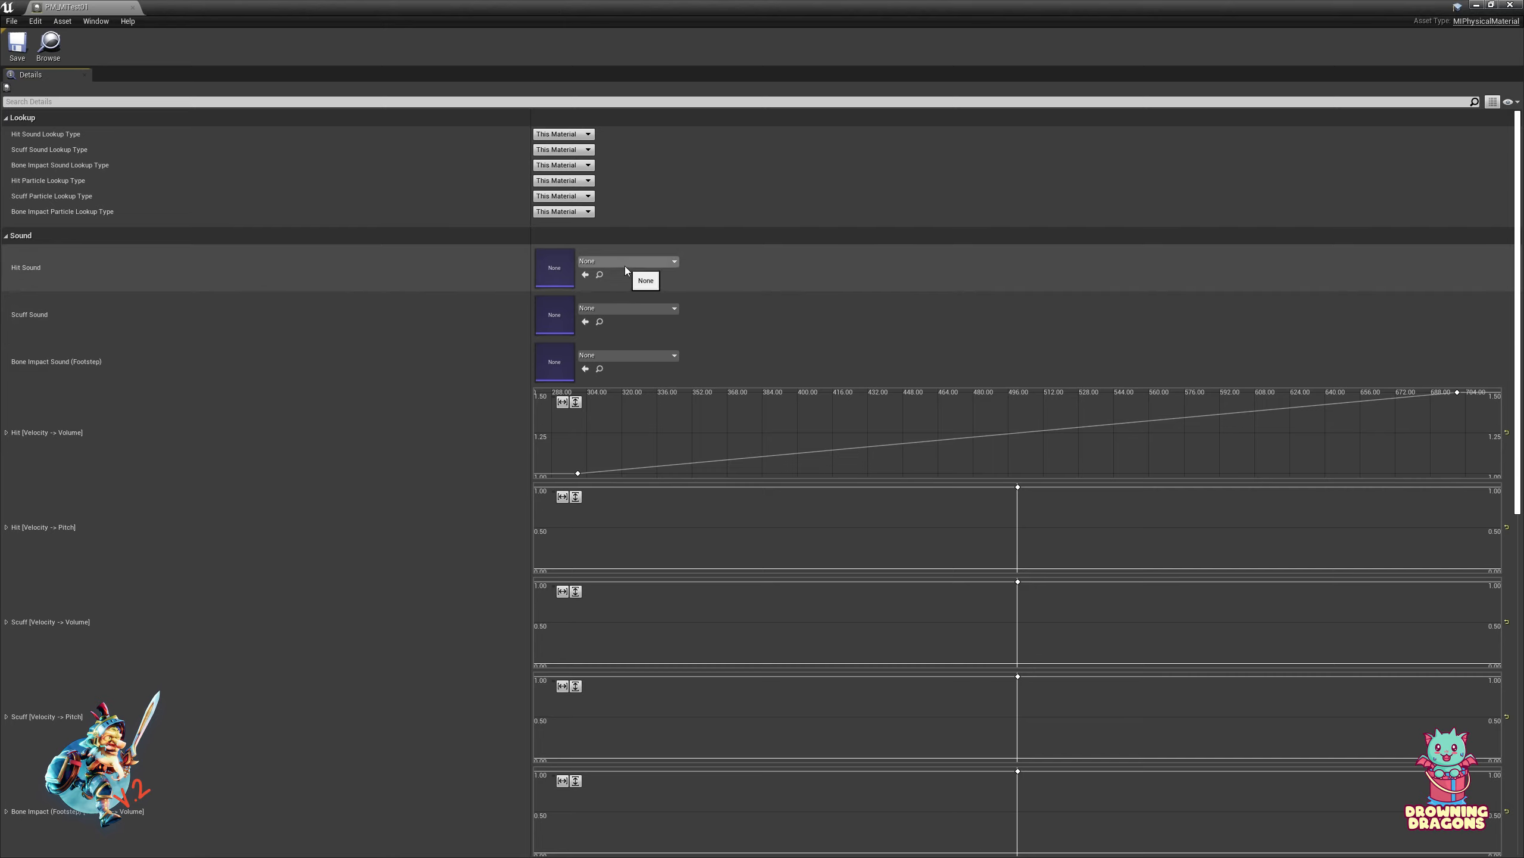
click(625, 265)
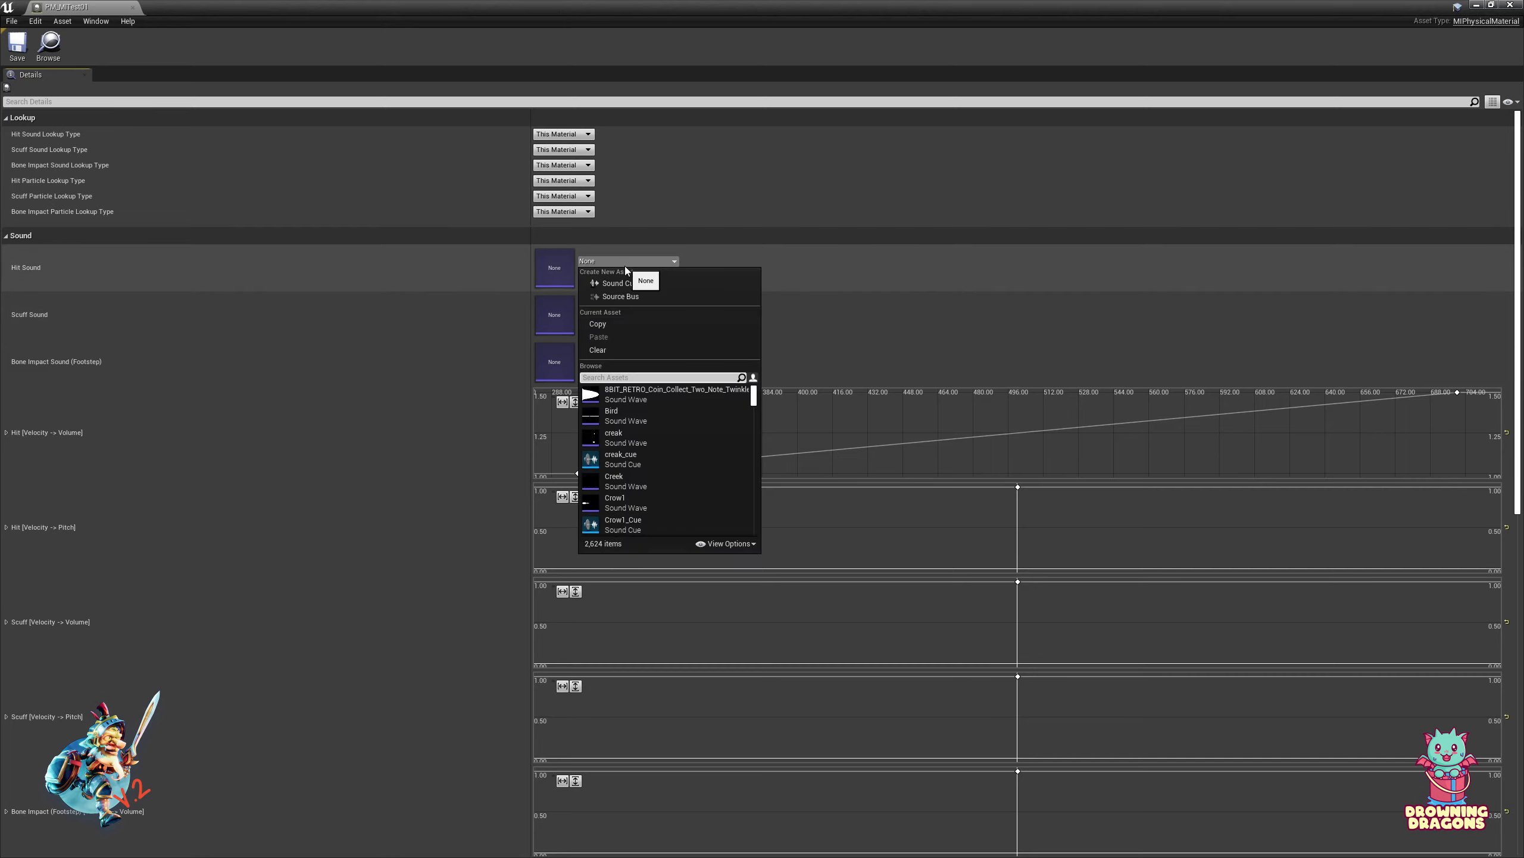
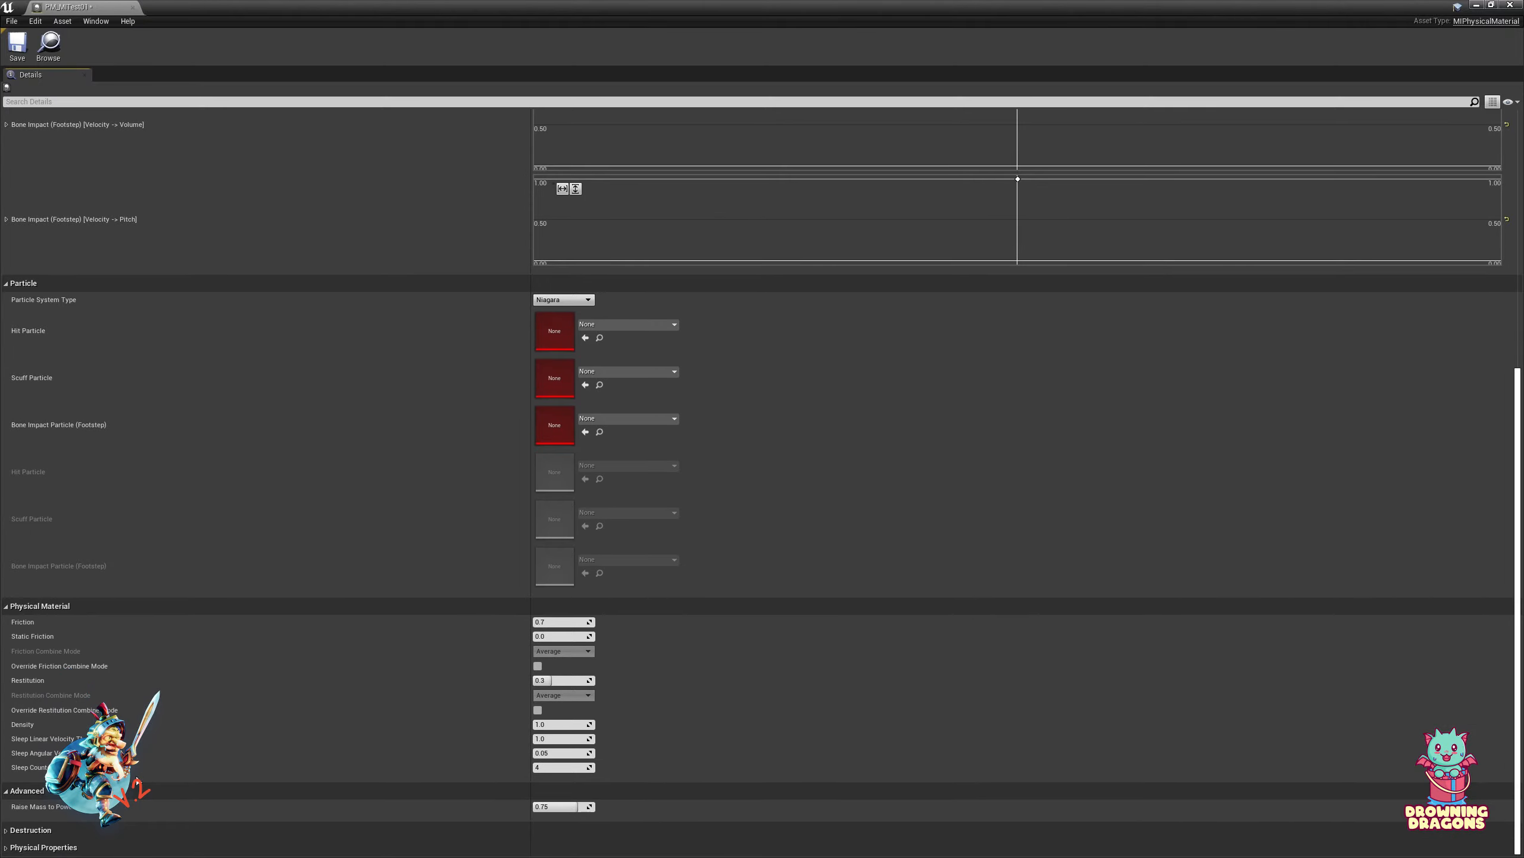
scroll(102, 829, down, 2)
scroll(127, 832, down, 1)
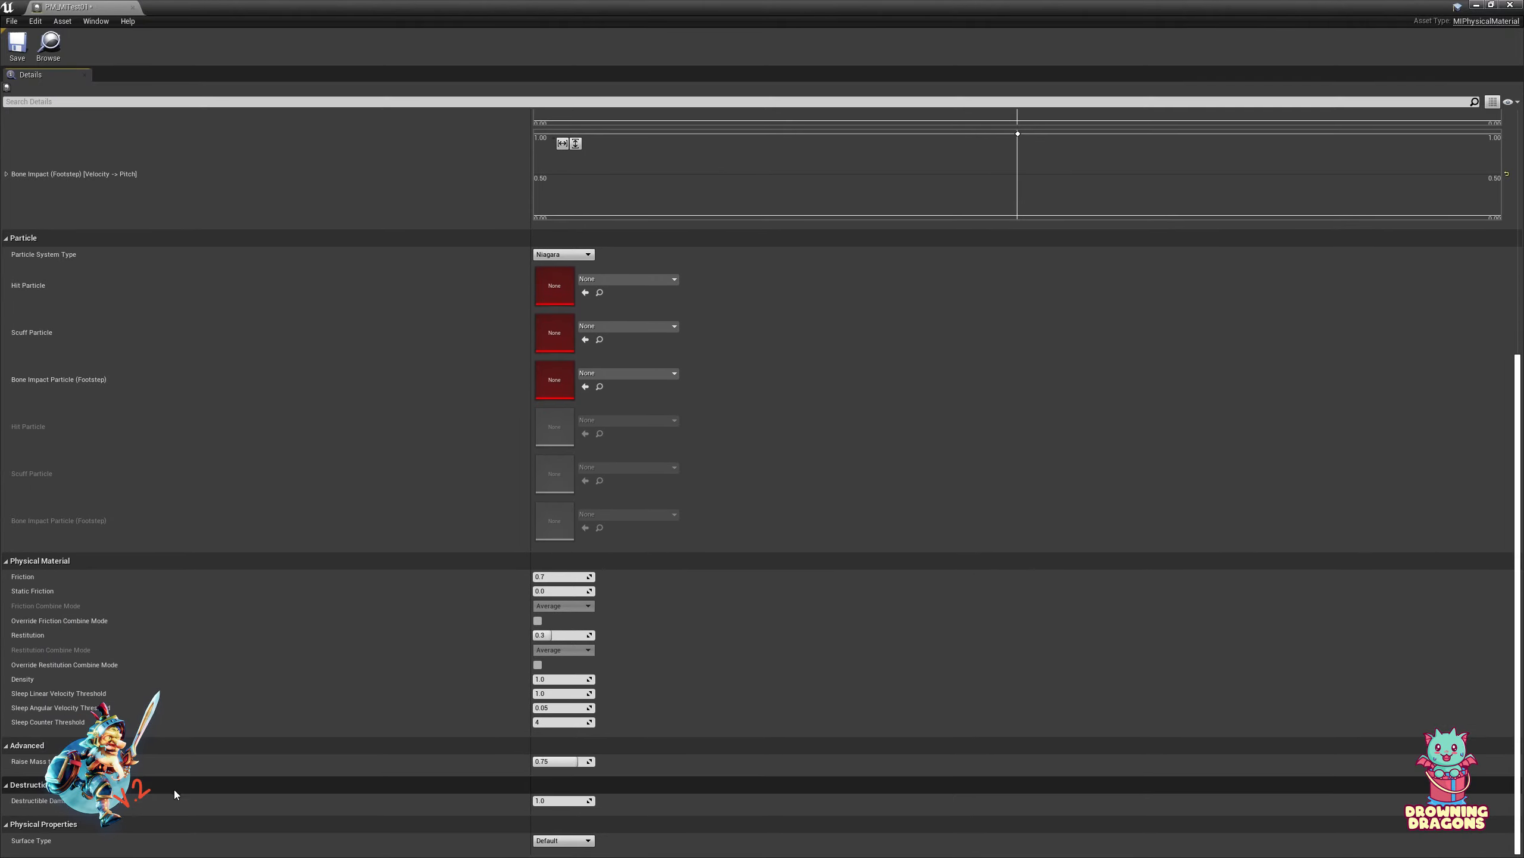
click(575, 840)
click(577, 848)
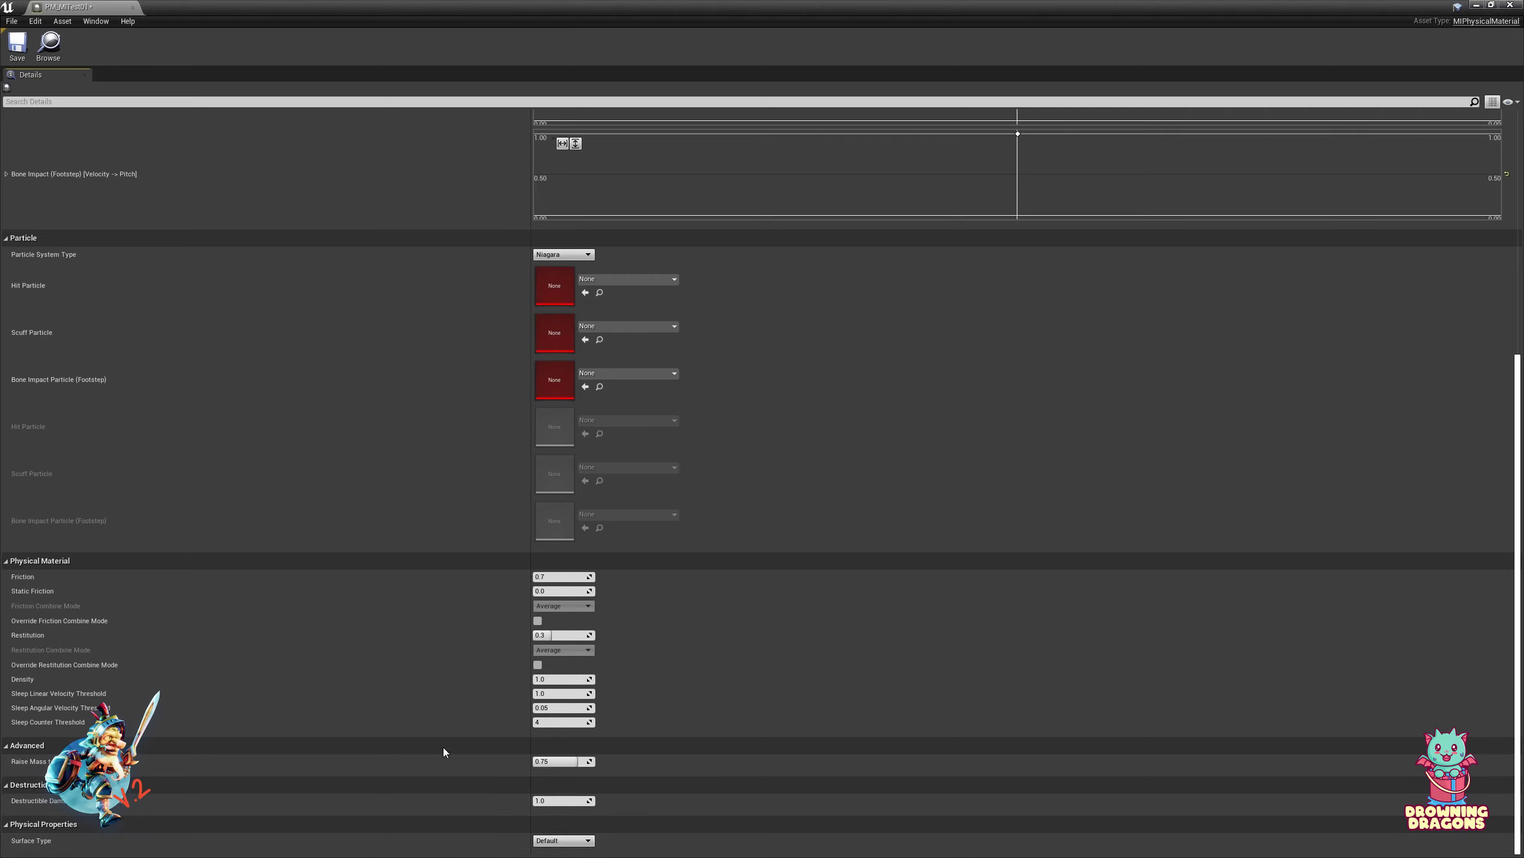
Collapse the Physical Material, Advanced, Destruction and Physical Properties sections, review the lookup and sound properties, and close the asset
click(76, 560)
click(55, 743)
click(54, 786)
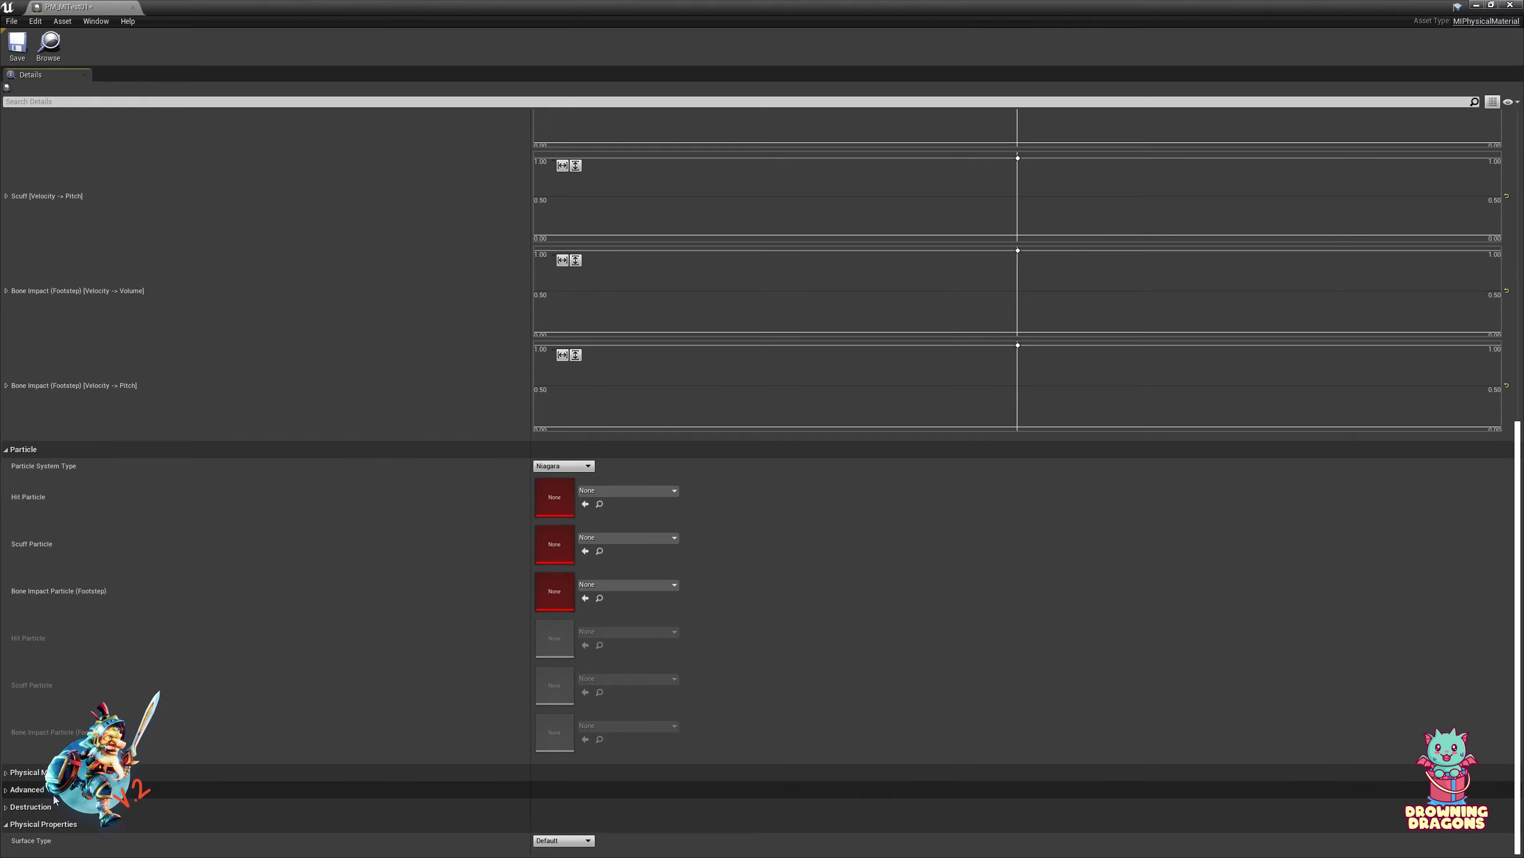
click(51, 825)
scroll(199, 545, up, 1)
scroll(199, 547, up, 20)
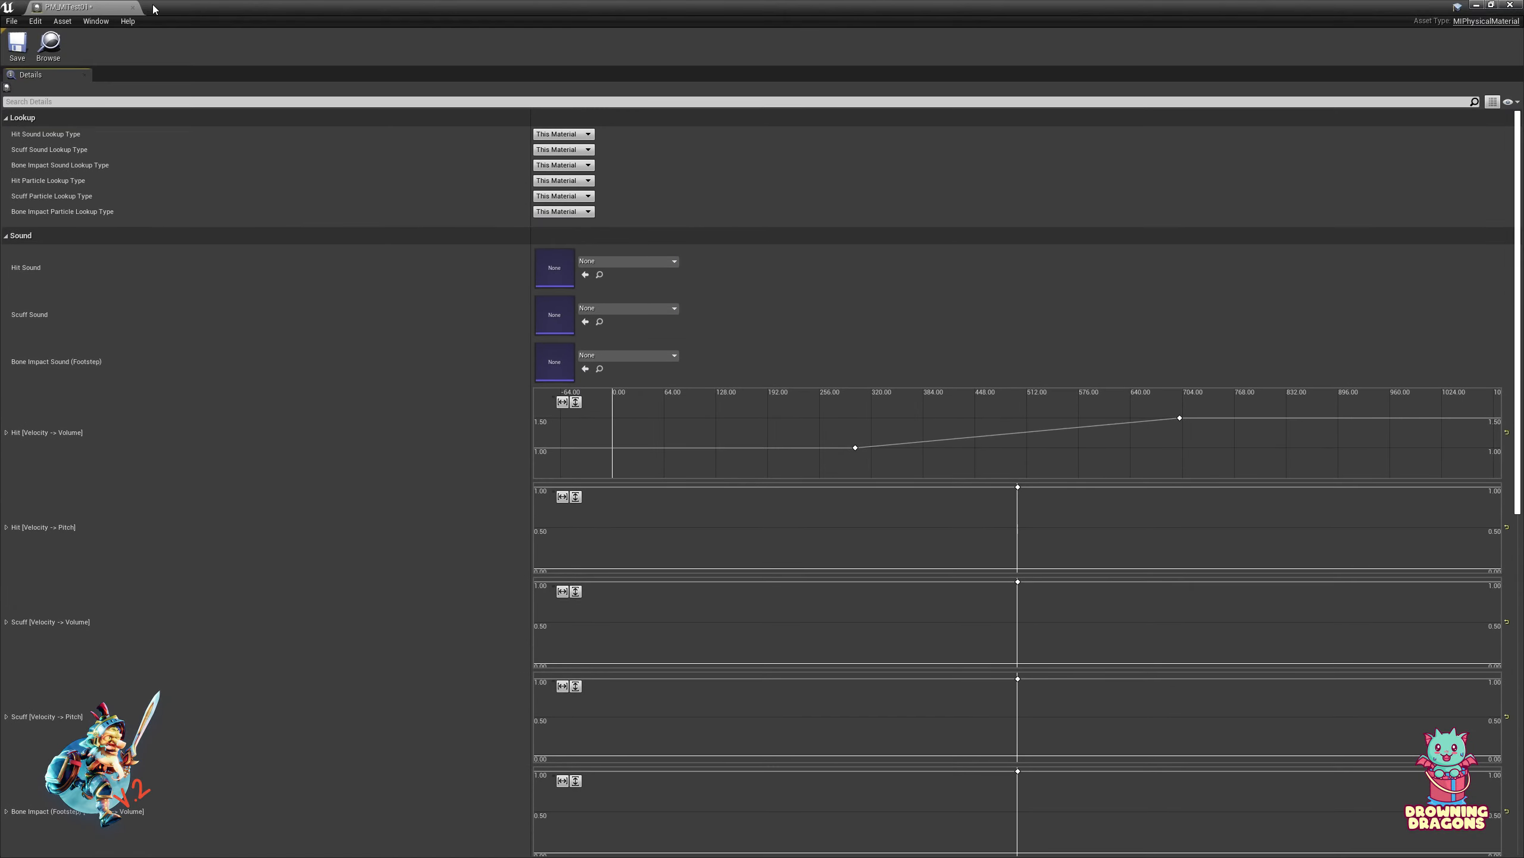
click(132, 7)
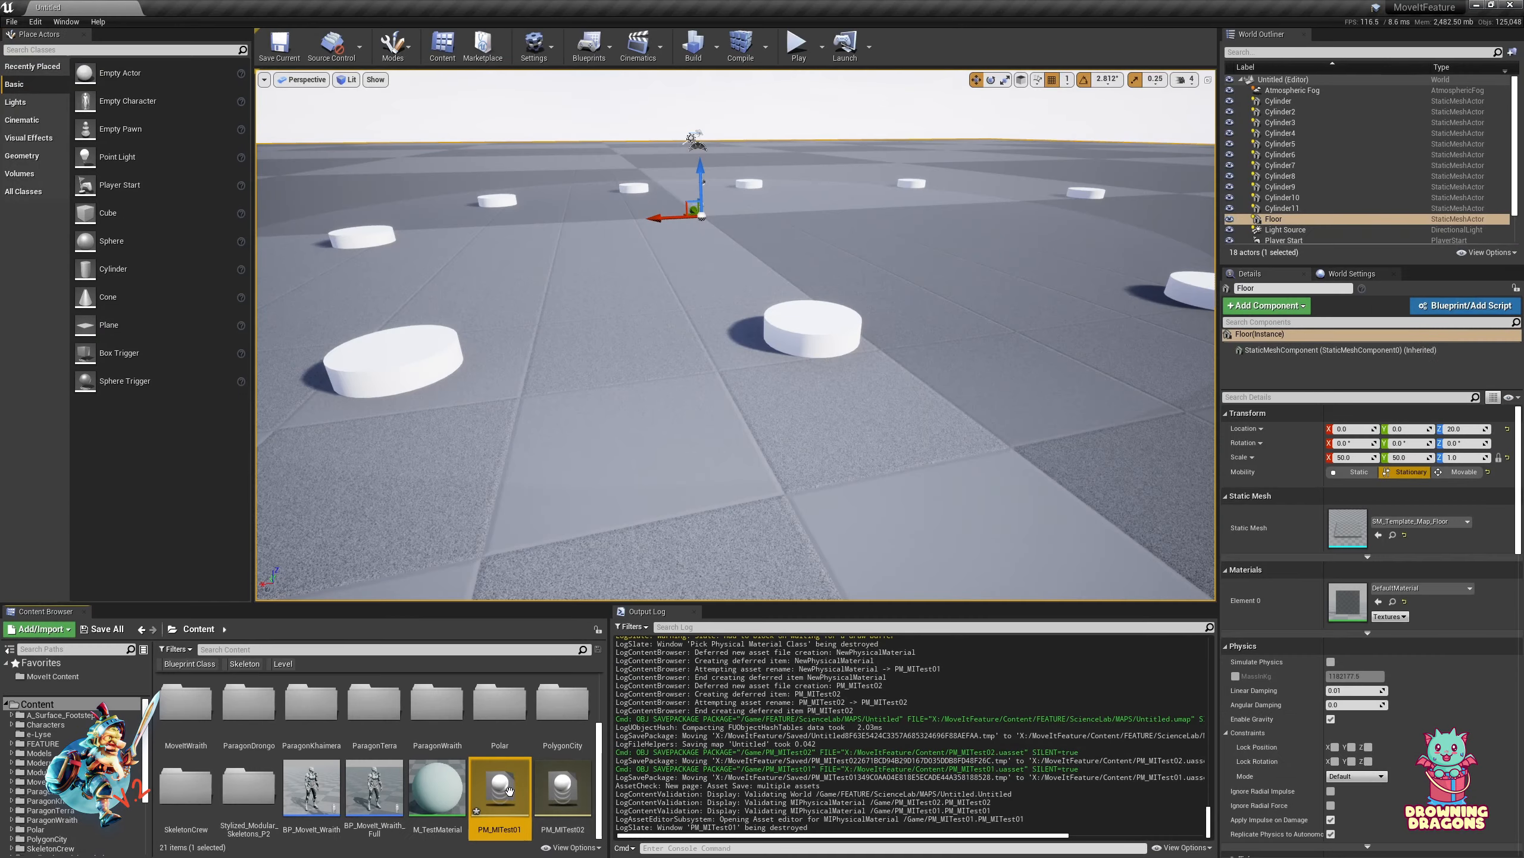
Delete the physical materials PM_MITest02 and PM_MITest01 from the root Content folder
click(570, 793)
key(Delete)
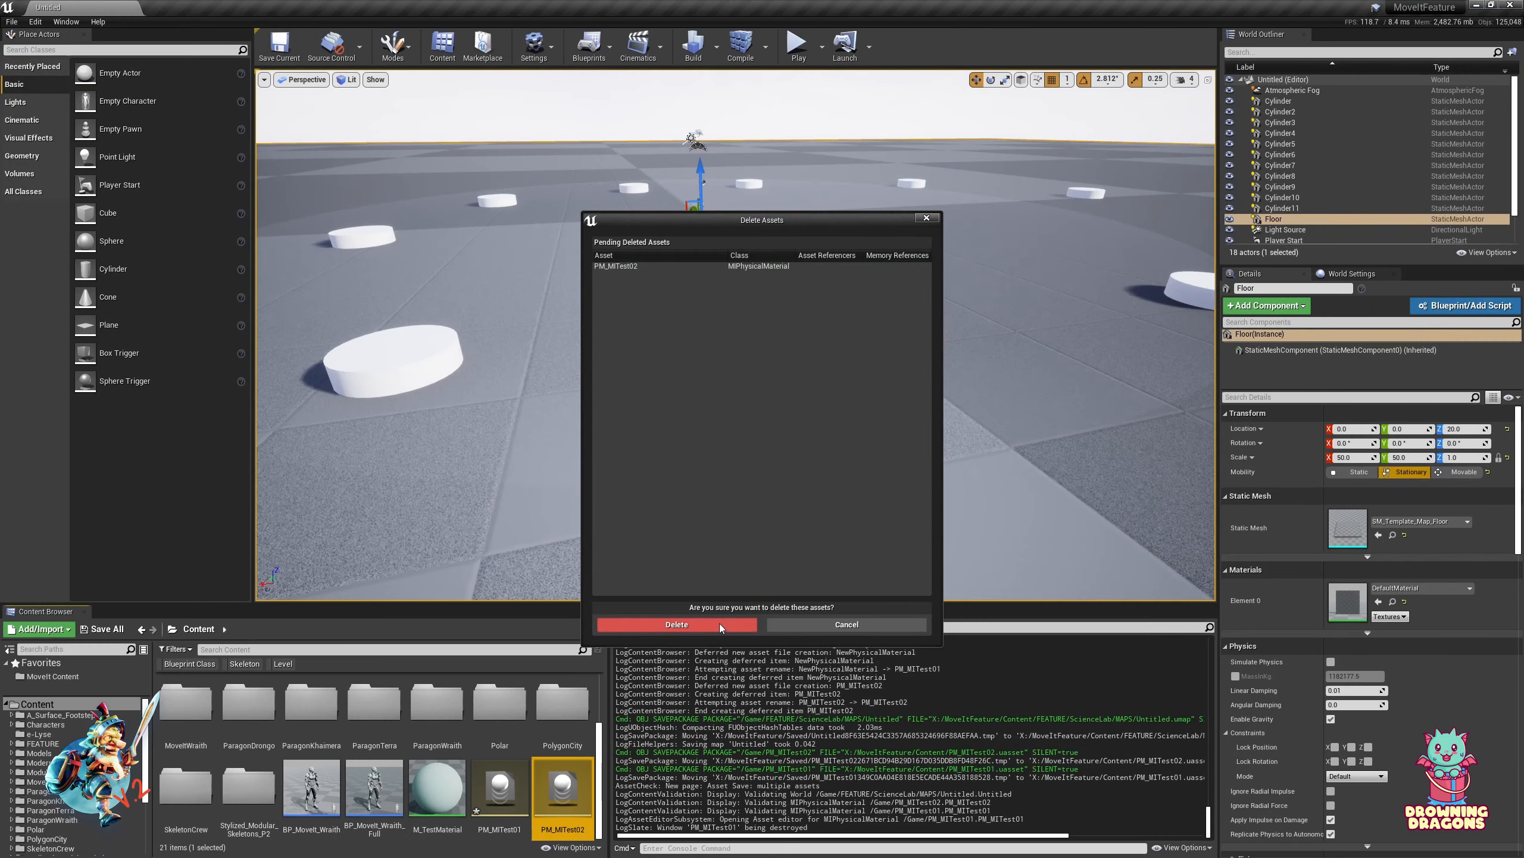
click(720, 624)
click(500, 787)
key(Delete)
click(719, 624)
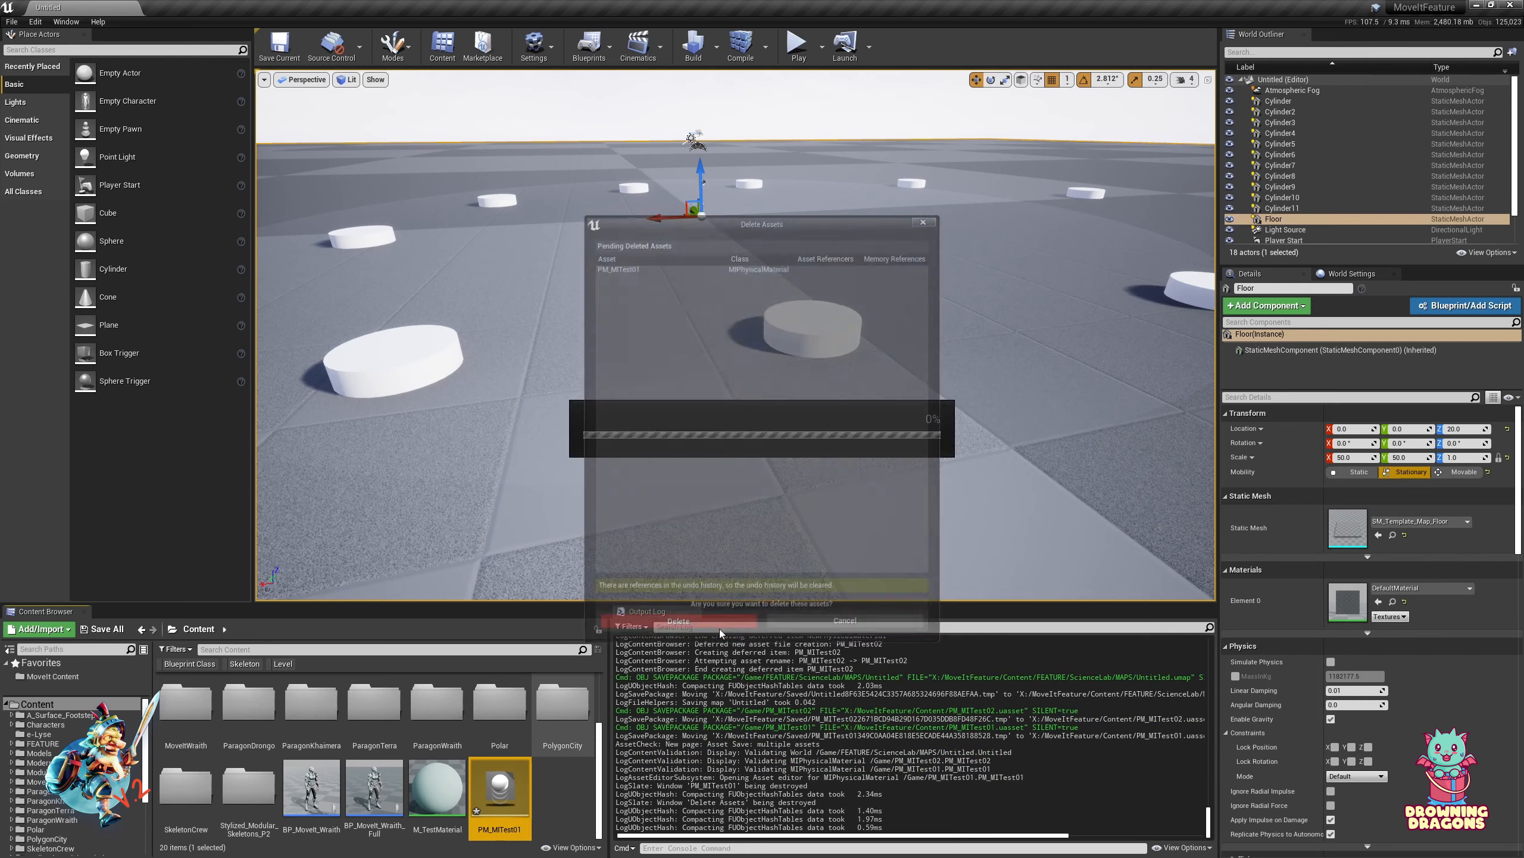
Copy PM_MIDefault from MoveIt Content's FX/Impacts folder into the root Content folder as PM_MITest_01, and duplicate it as PM_MITest_02
scroll(75, 816, down, 3)
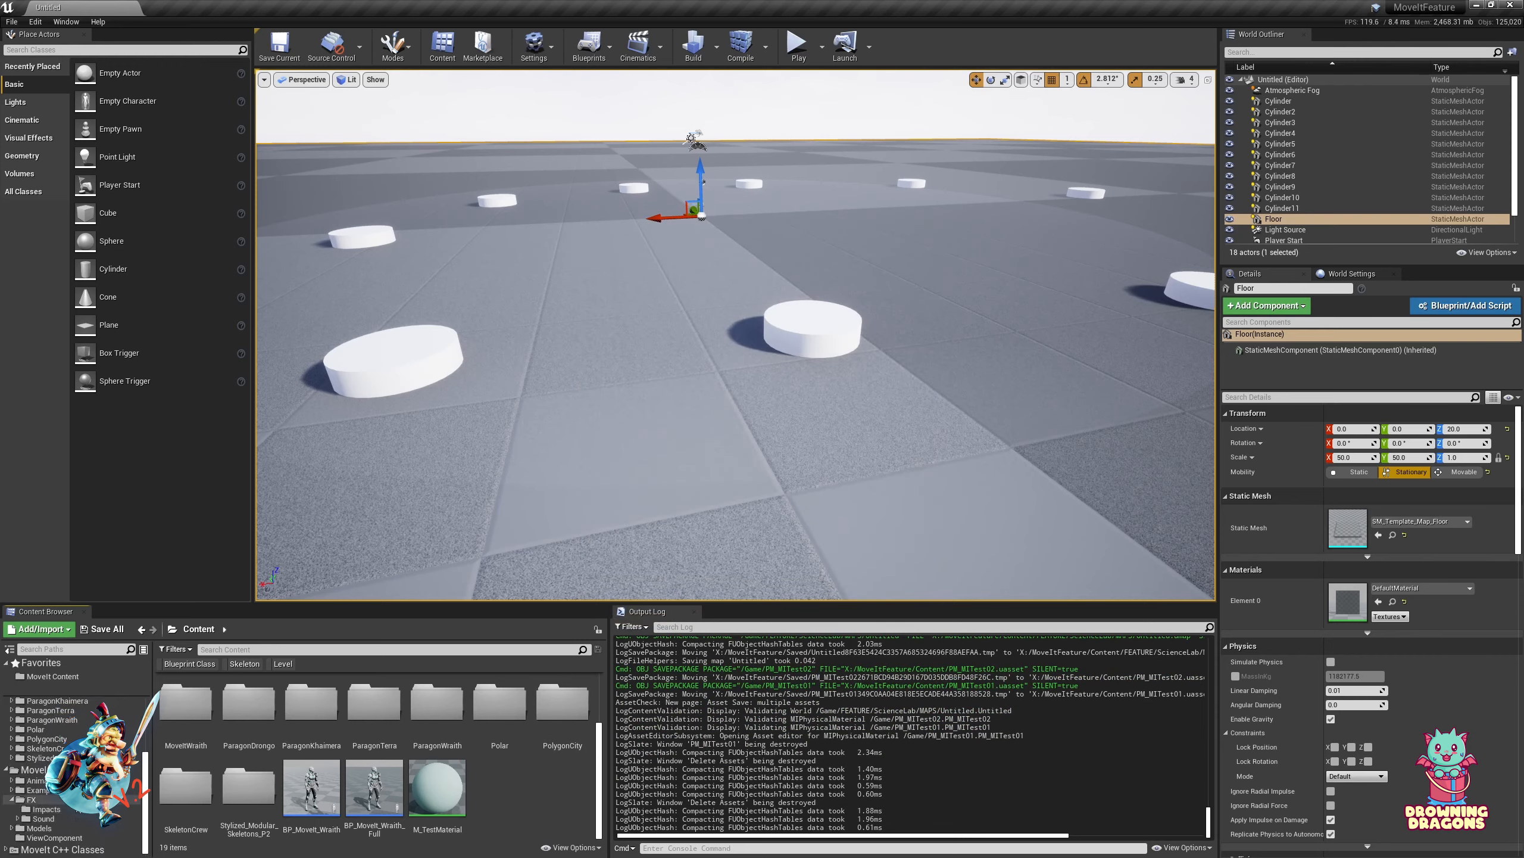
click(48, 809)
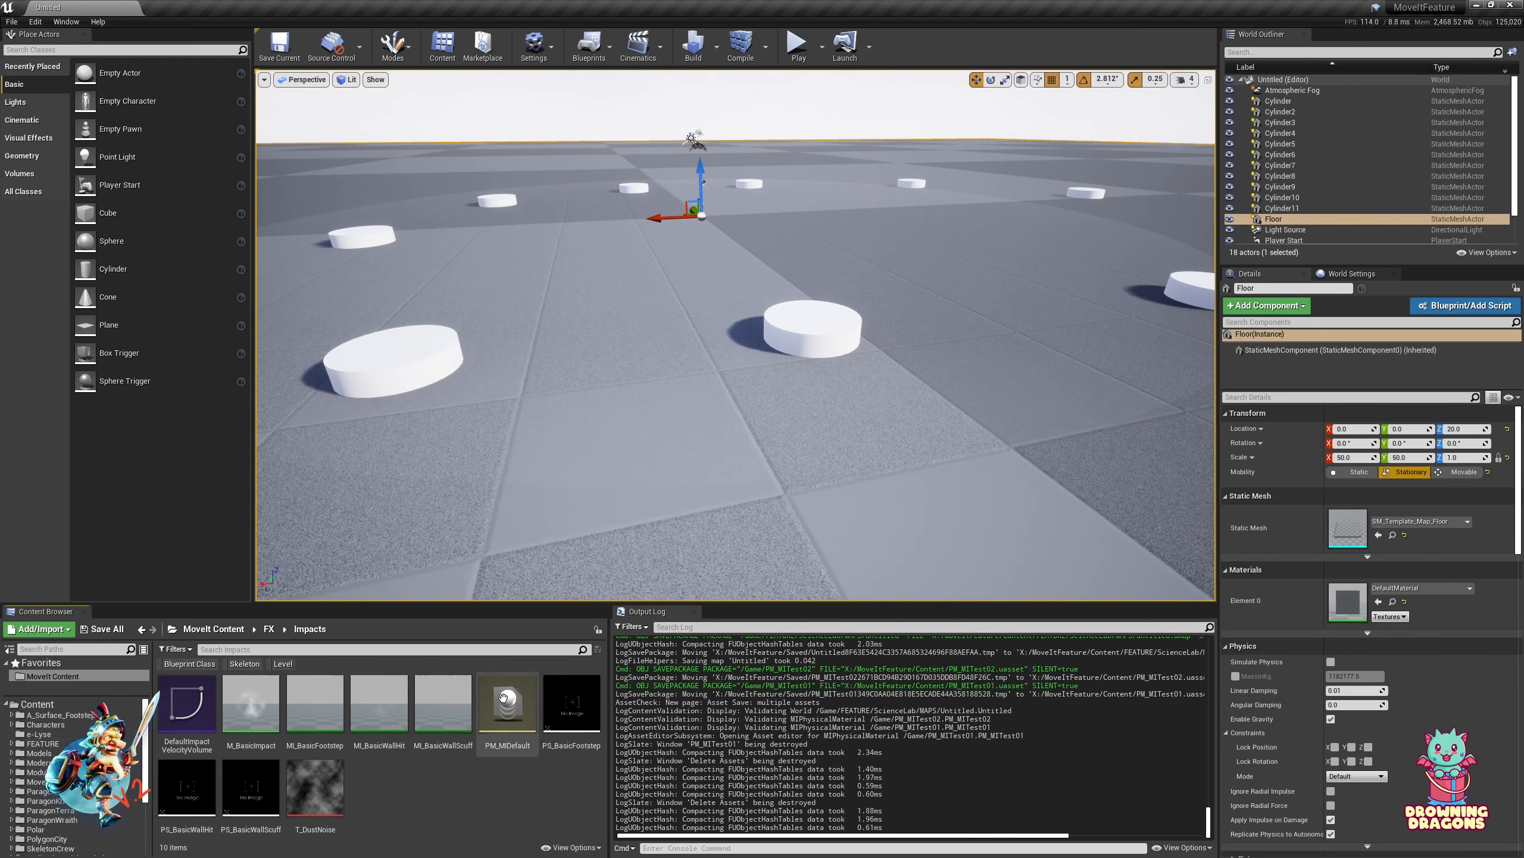
drag(508, 704, 50, 703)
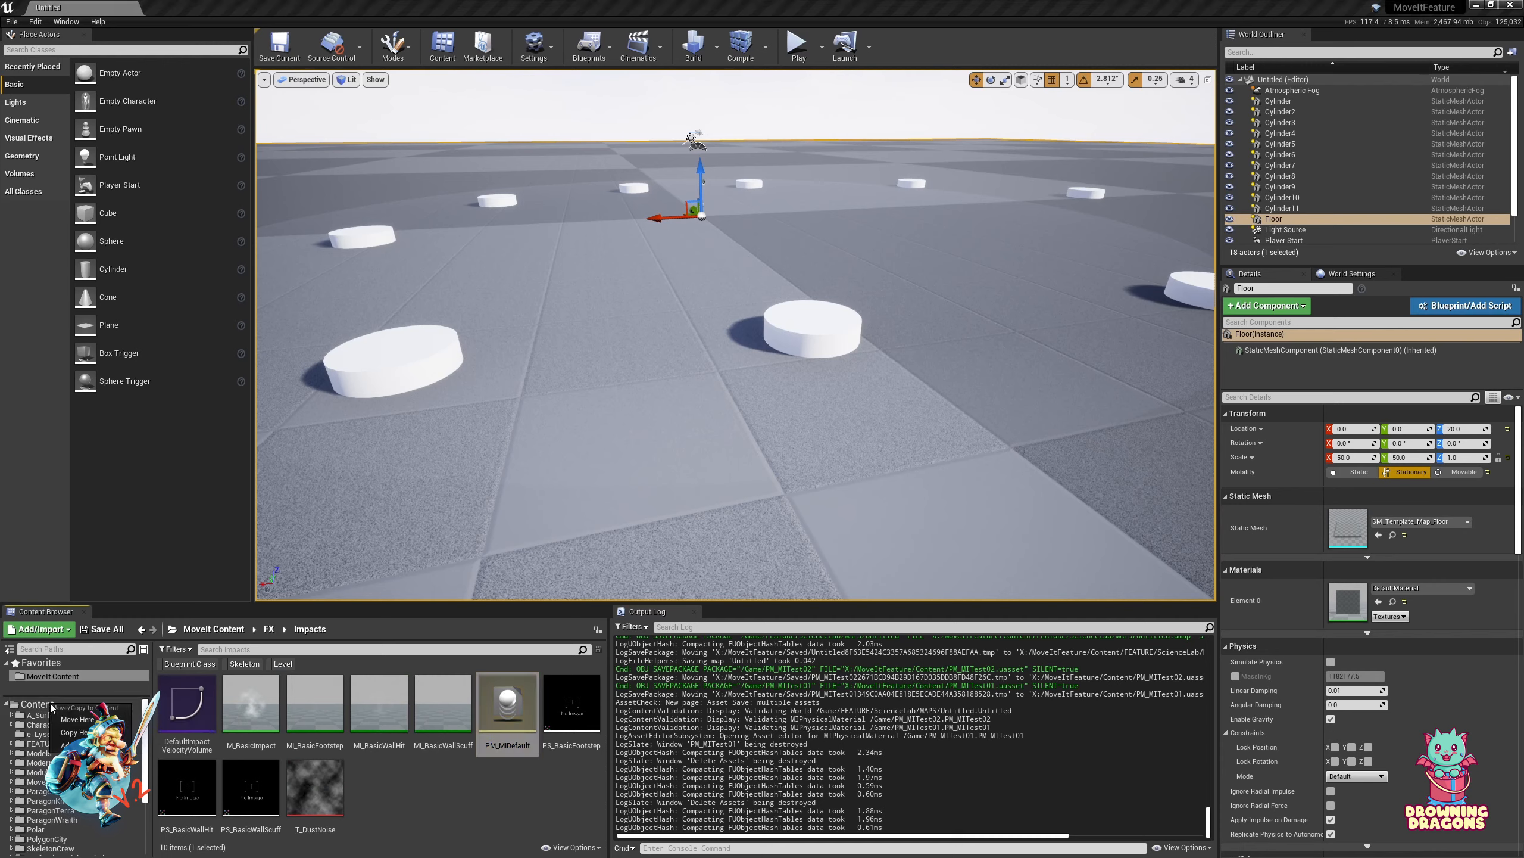
click(75, 735)
click(53, 705)
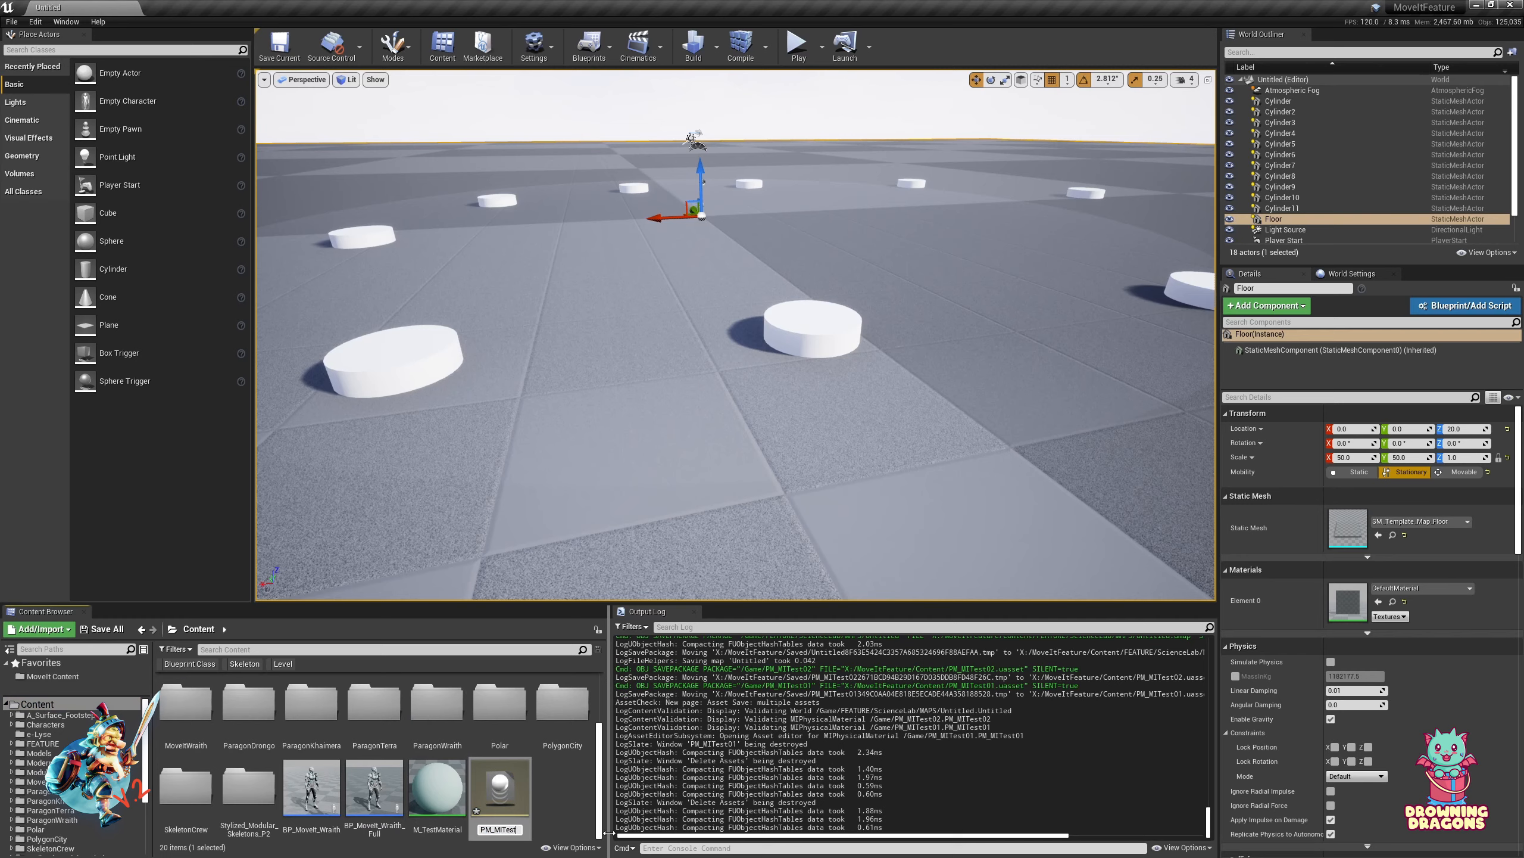
key(Return)
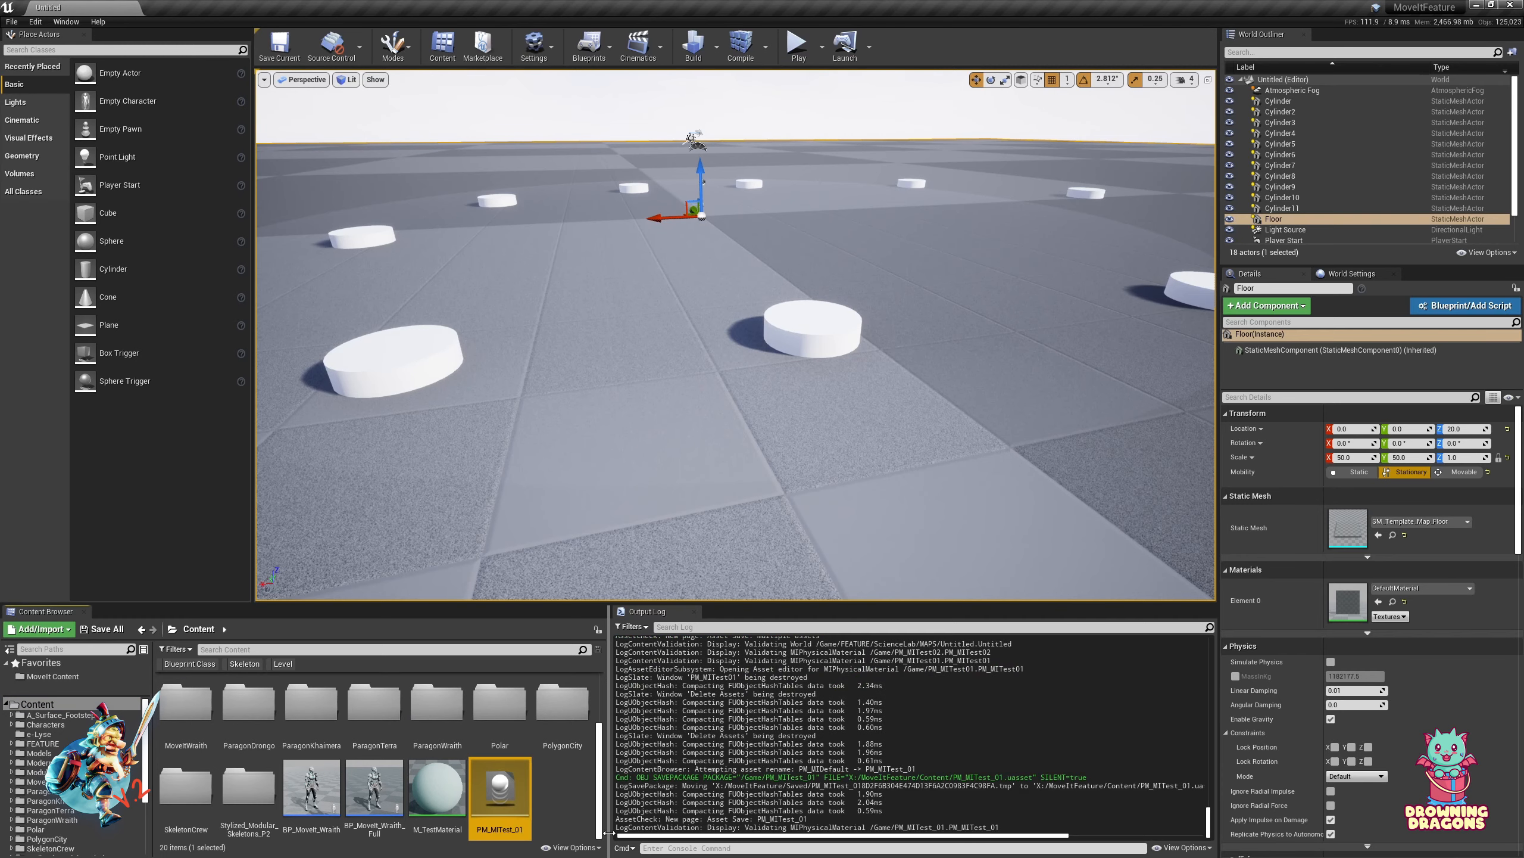
key(ctrl+w)
key(Return)
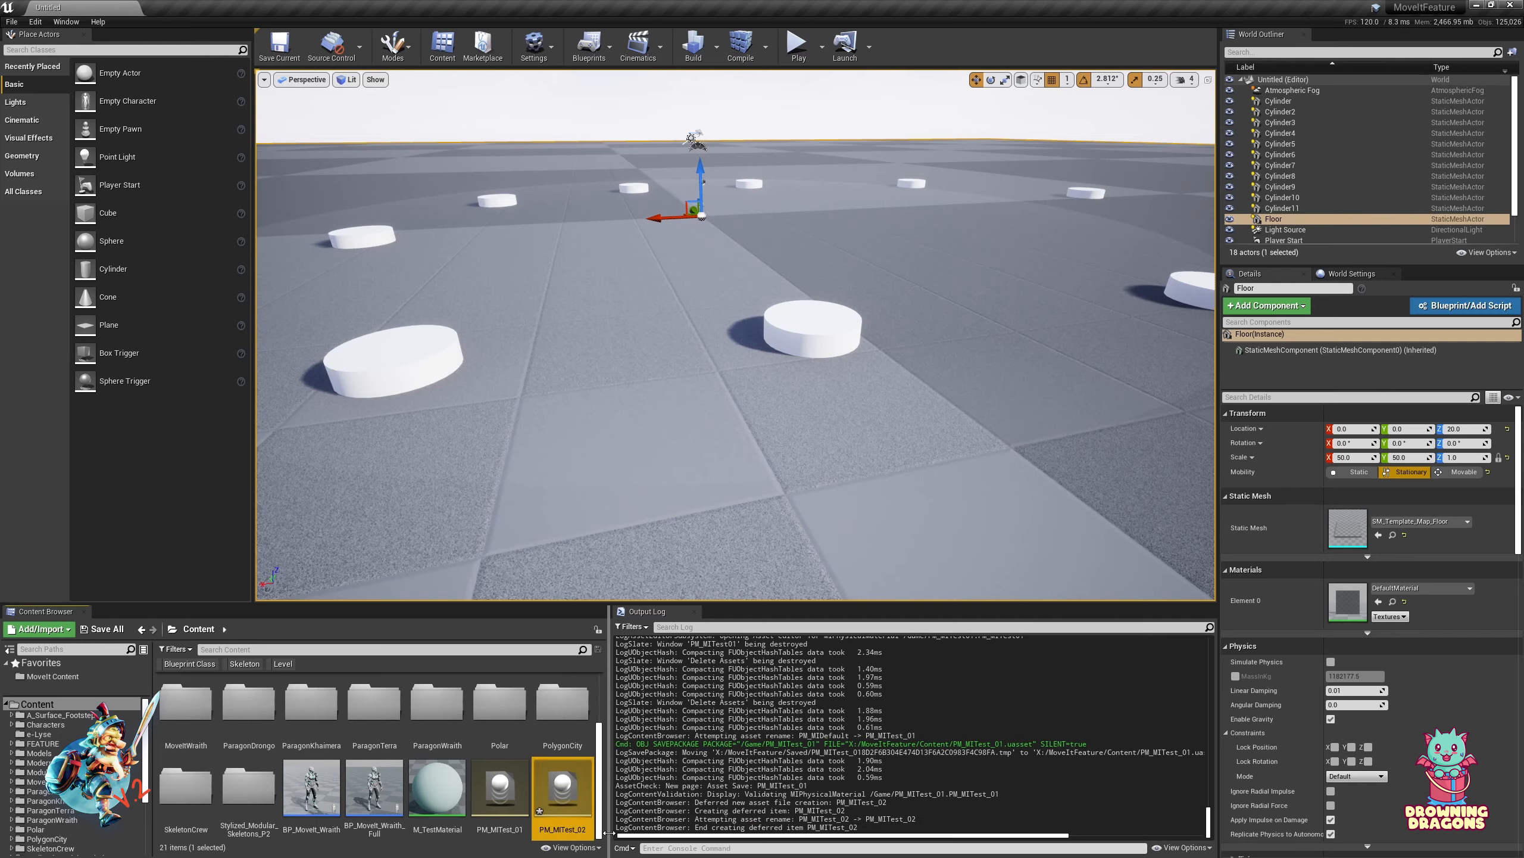
Open PM_MITest_01 and inspect the external curve DefaultImpactVelocityVolume used for Bone Impact (Footstep) velocity to volume
double_click(500, 787)
scroll(421, 492, down, 3)
scroll(401, 458, down, 3)
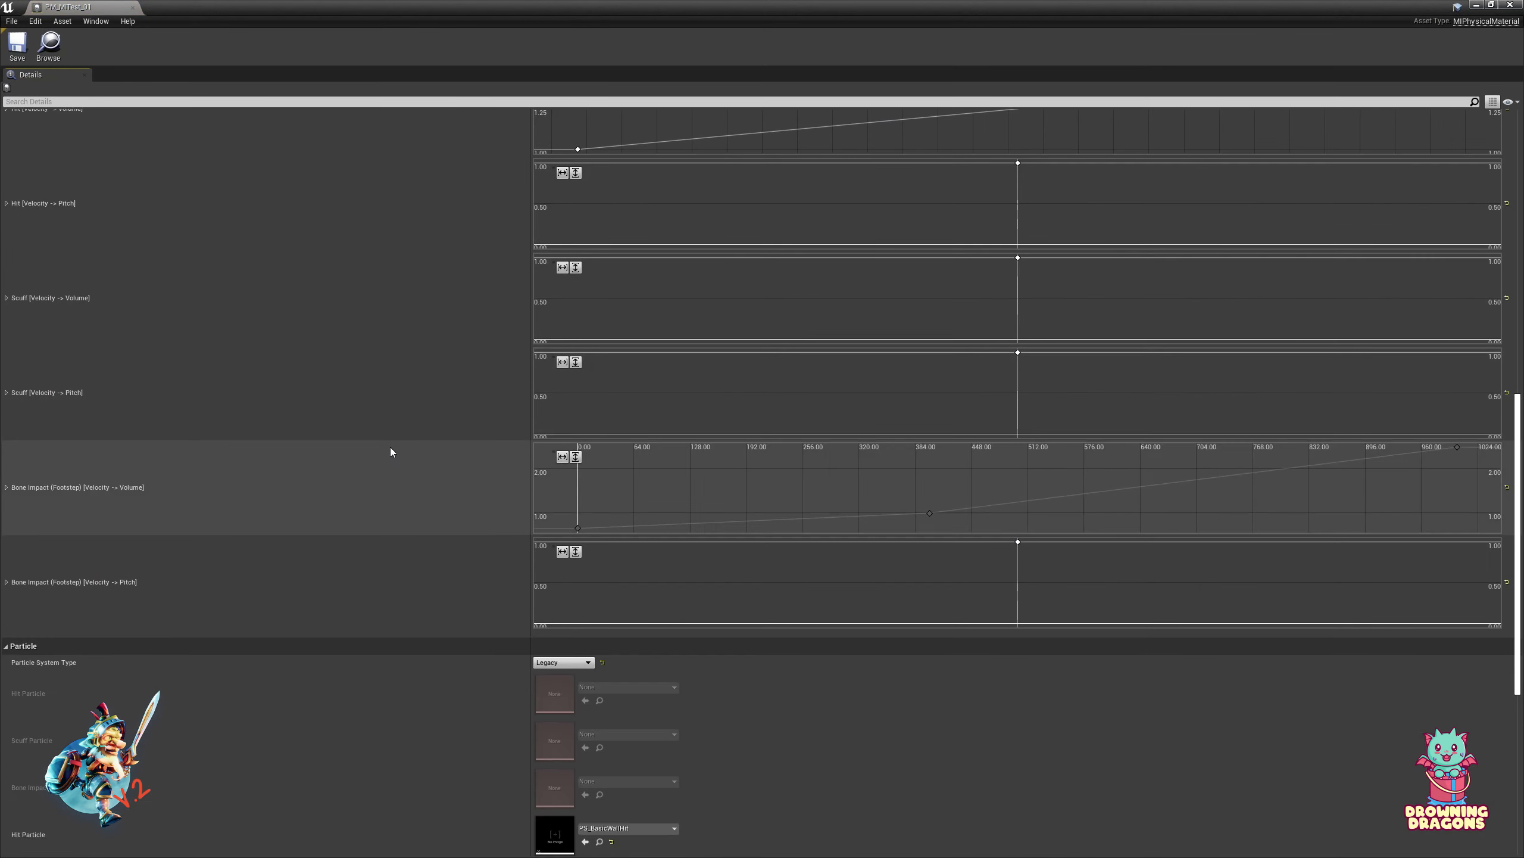
scroll(621, 498, down, 3)
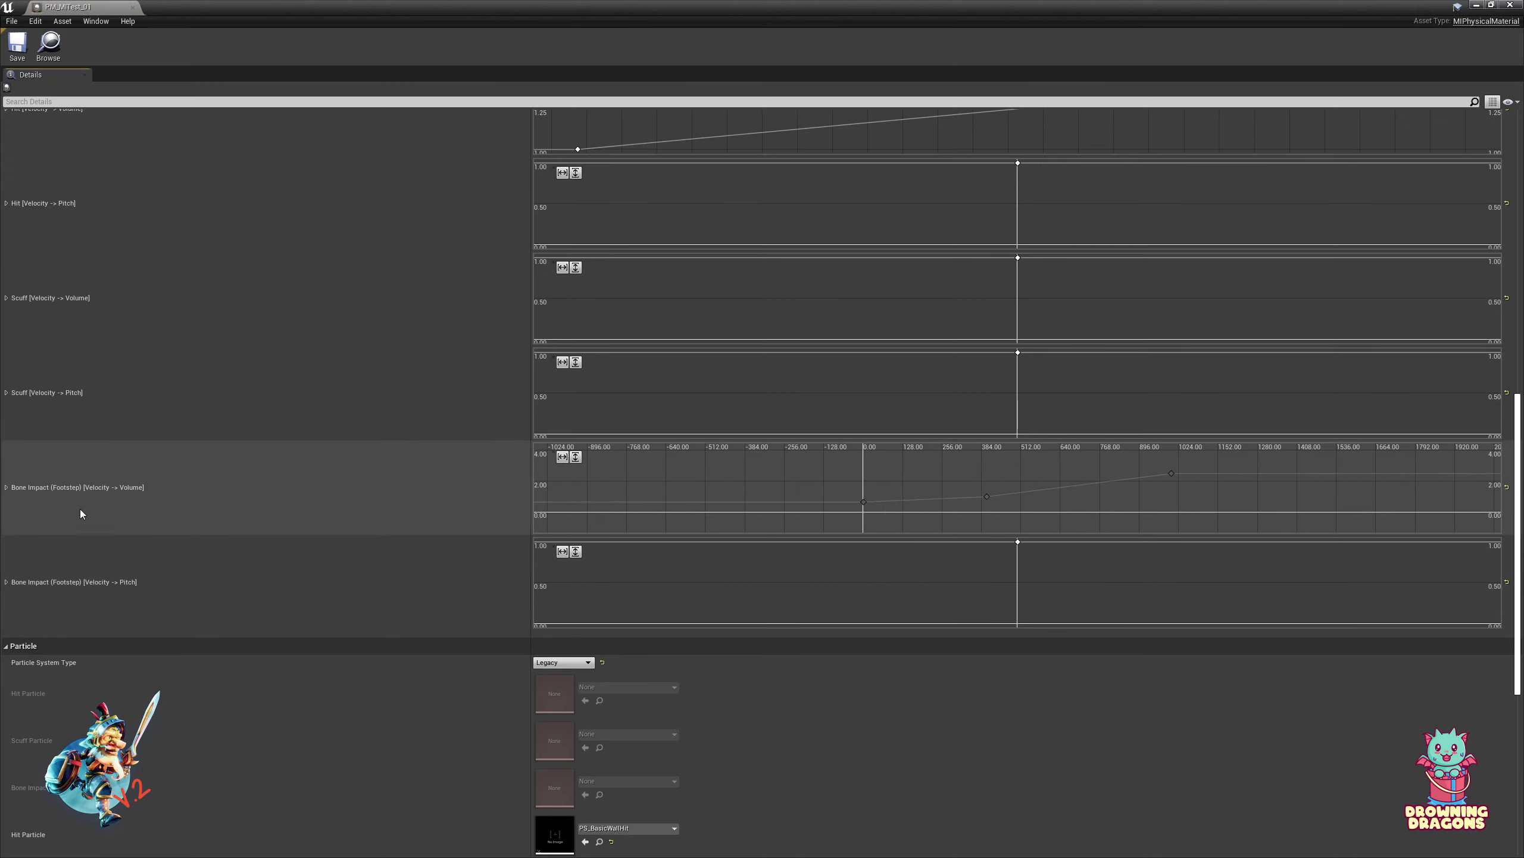
click(7, 487)
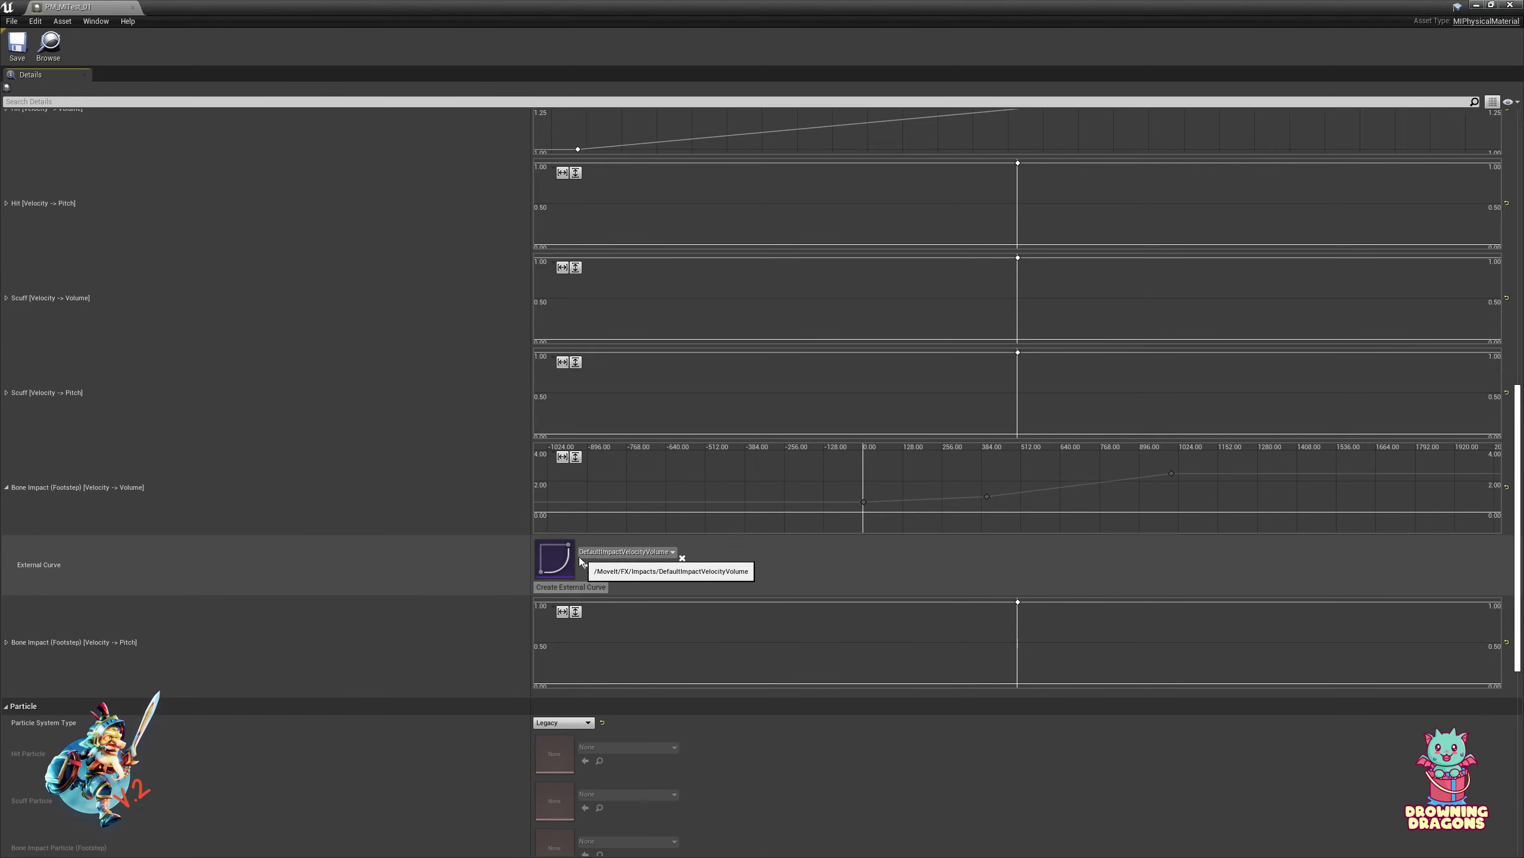
double_click(554, 560)
scroll(519, 570, down, 5)
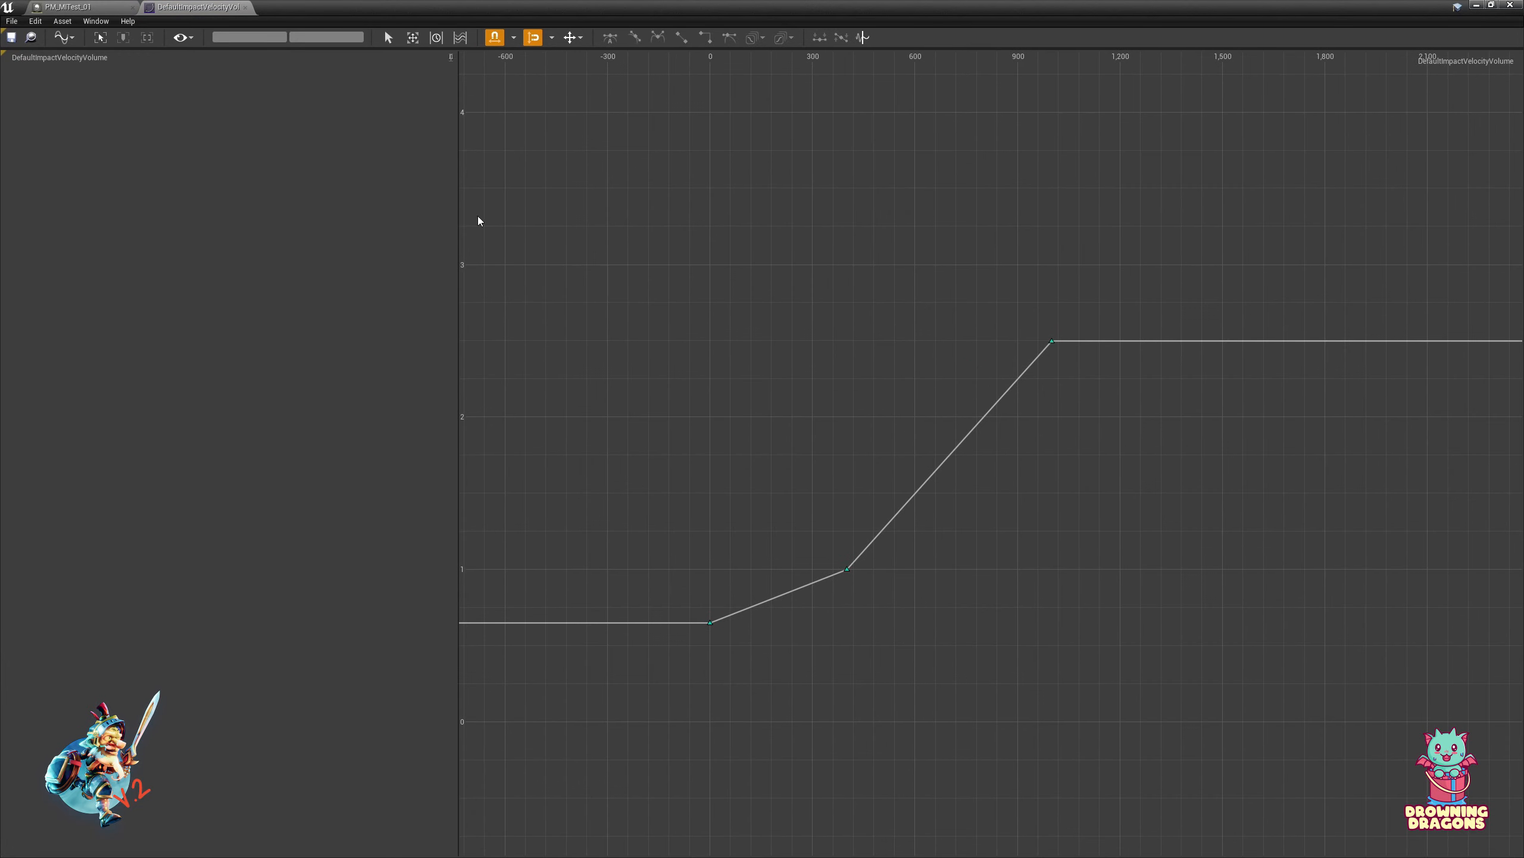
click(245, 7)
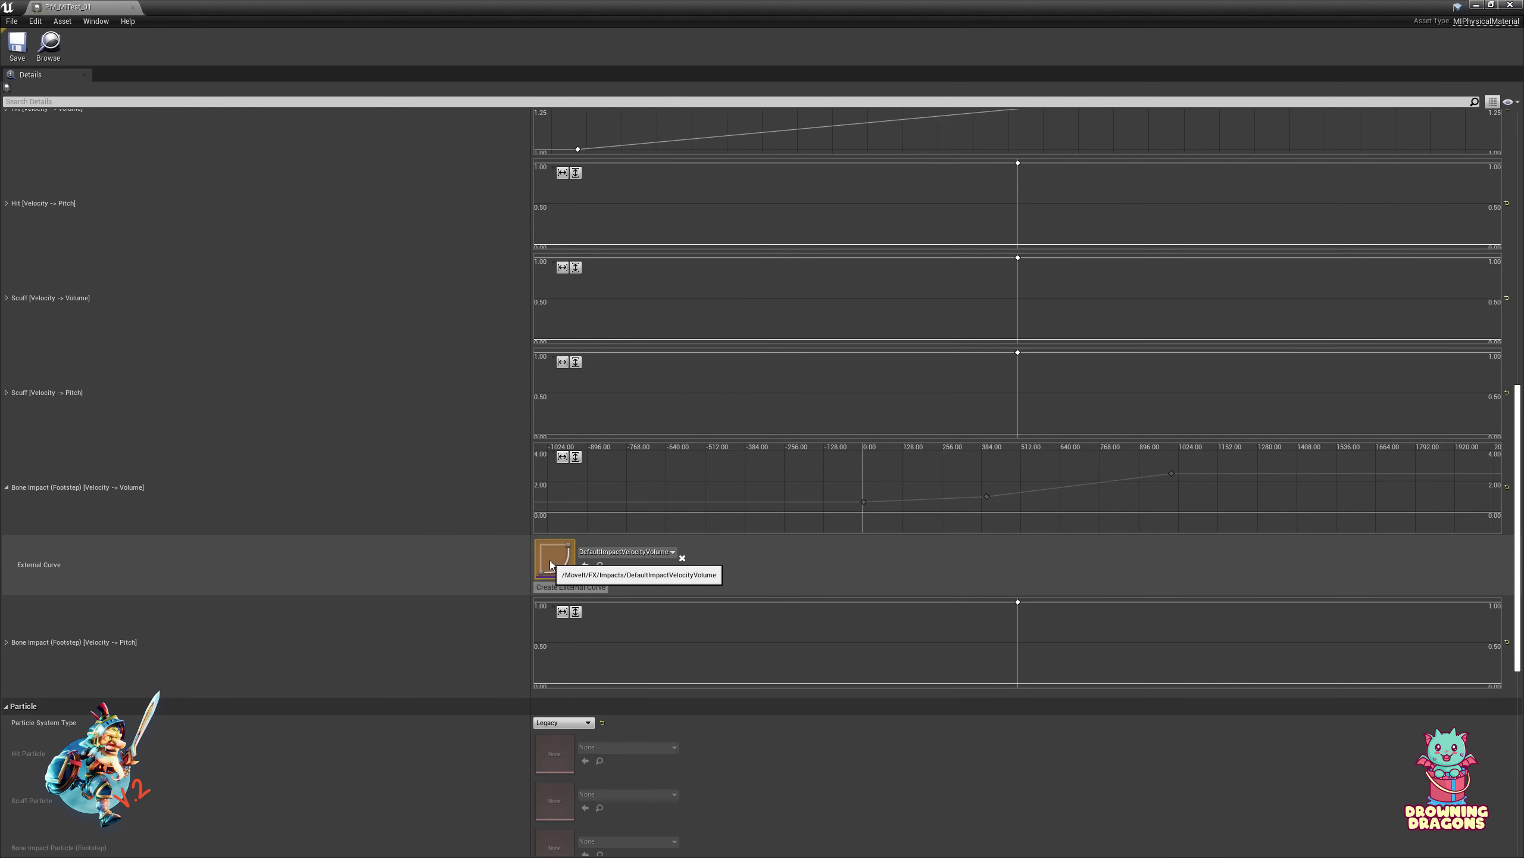
Review the lookup types, sound cues and velocity curves of PM_MITest_01, and close the asset
scroll(883, 484, down, 2)
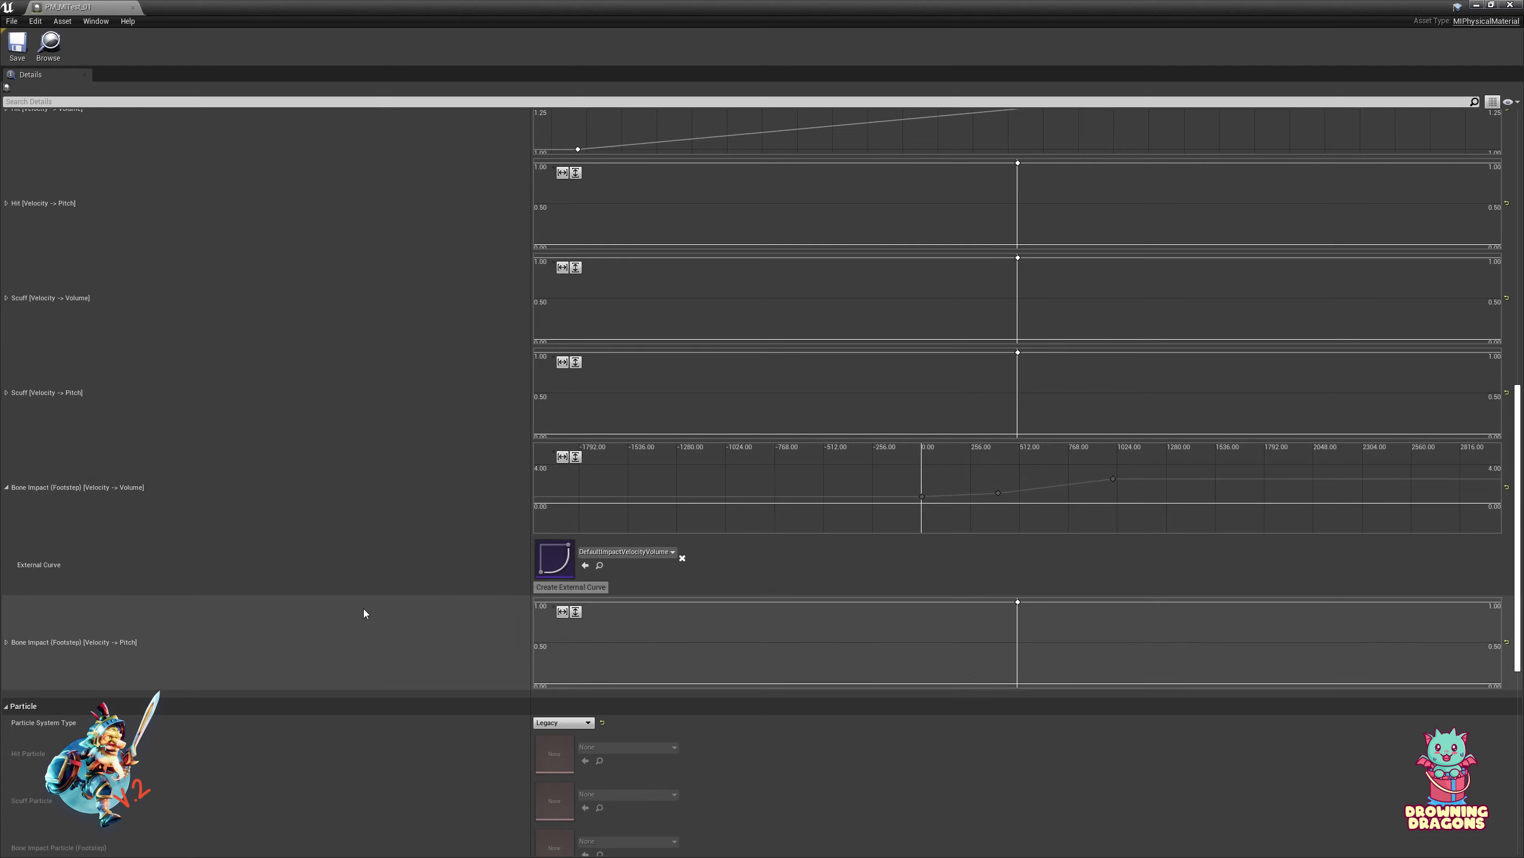
scroll(364, 610, up, 5)
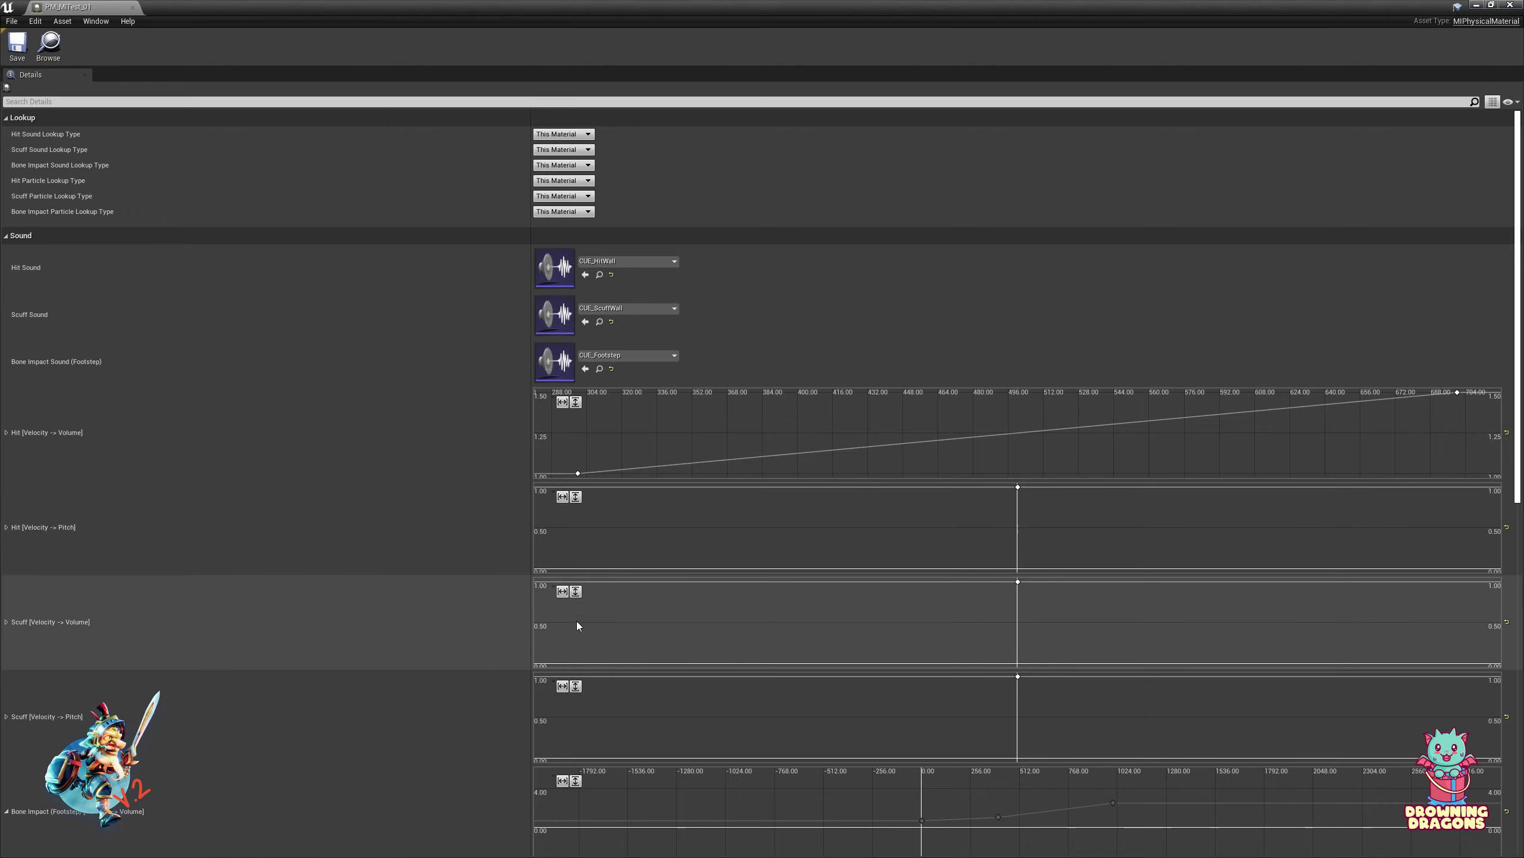
scroll(378, 608, down, 3)
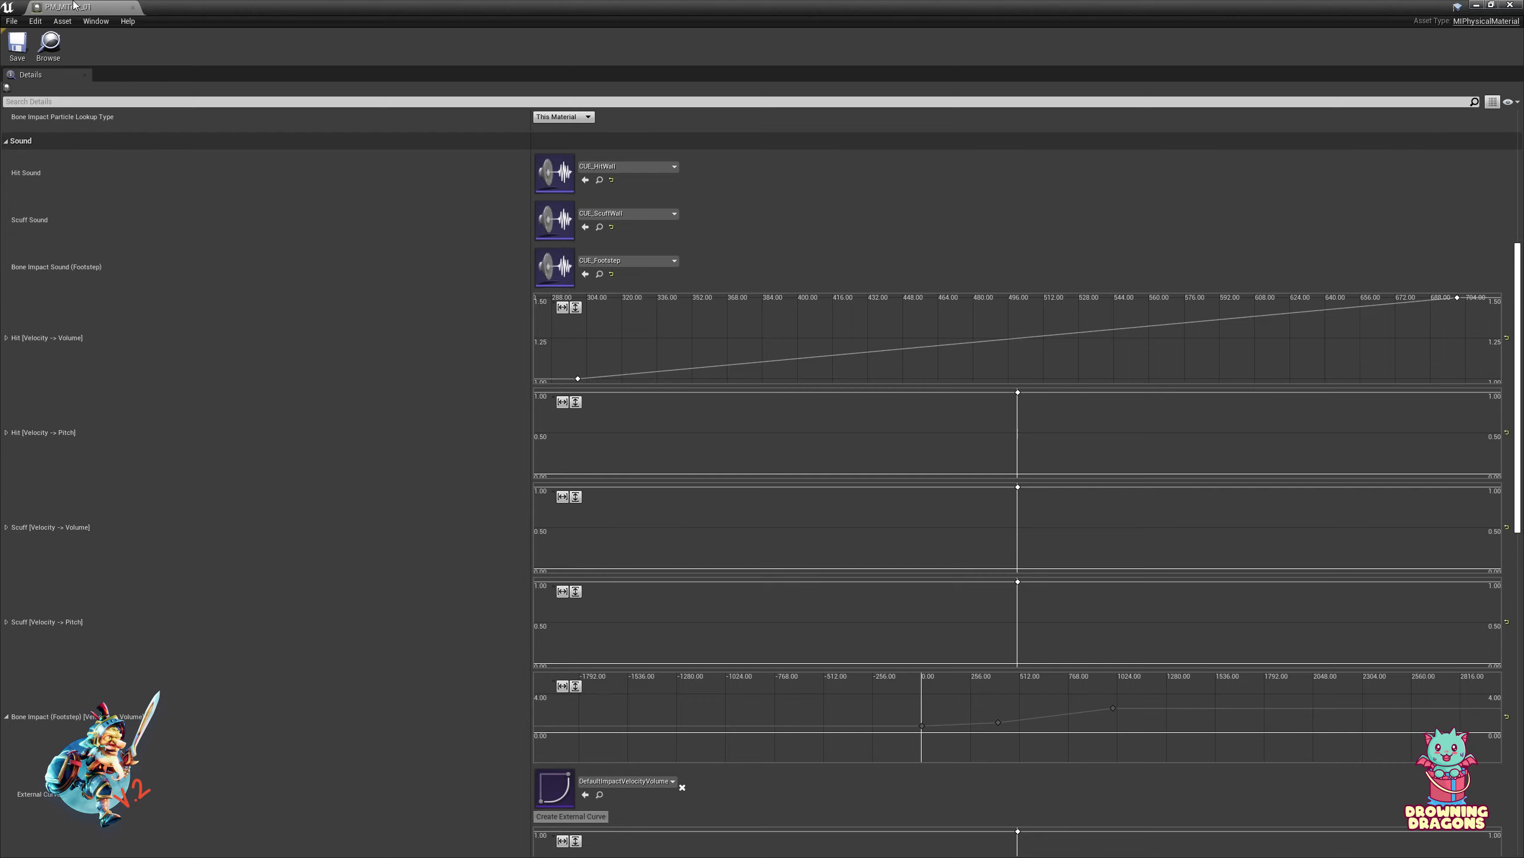
click(132, 6)
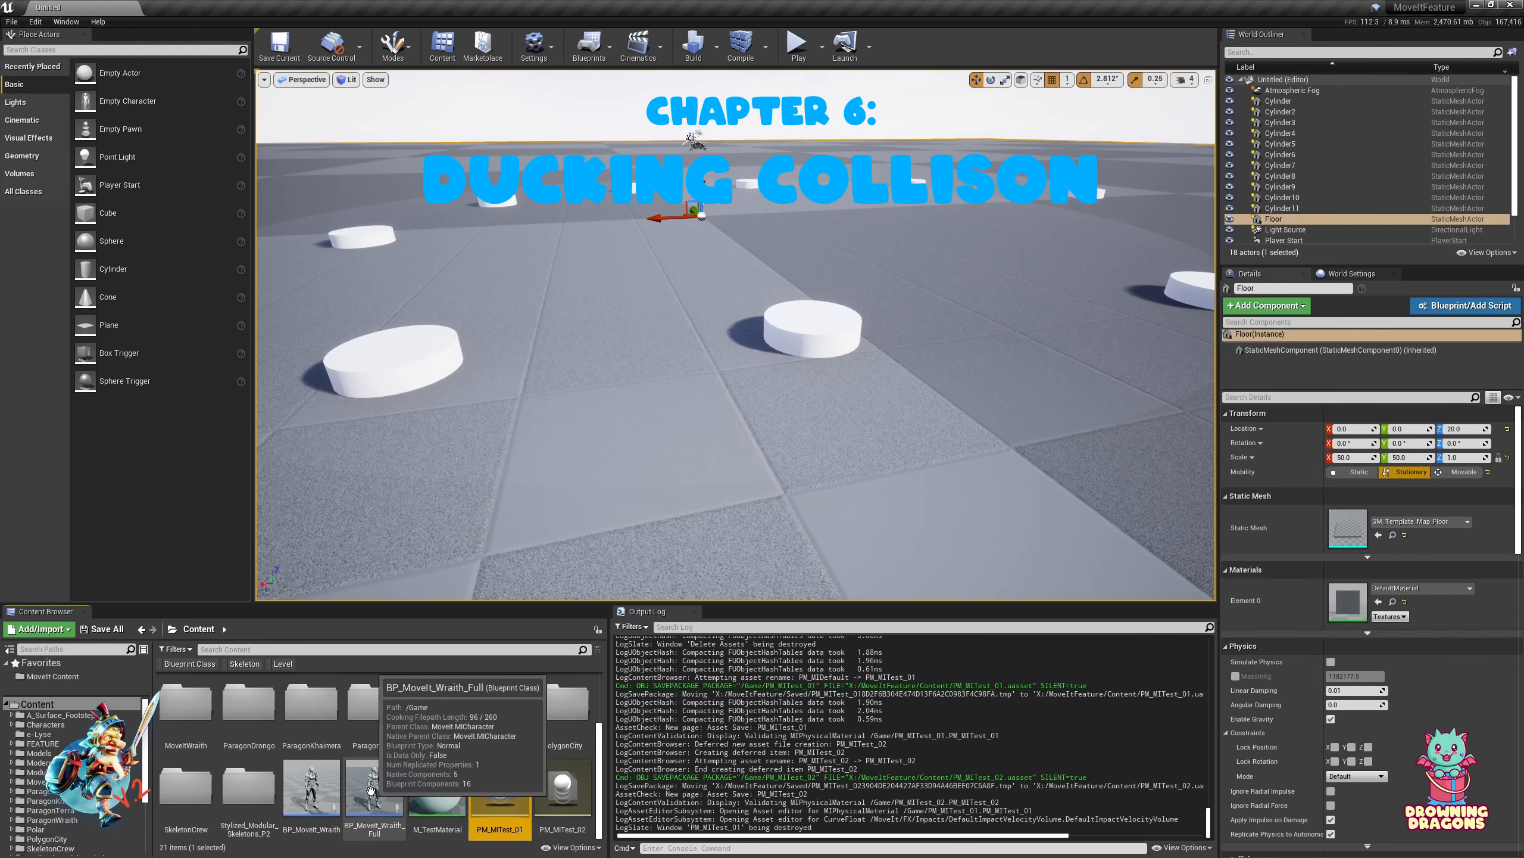
Open the level's default pawn blueprint BP_MoveIt_Wraith_Full, locate its mesh's animation blueprint in the content folders, and open AB_MoveItWraith
click(1351, 274)
click(1418, 391)
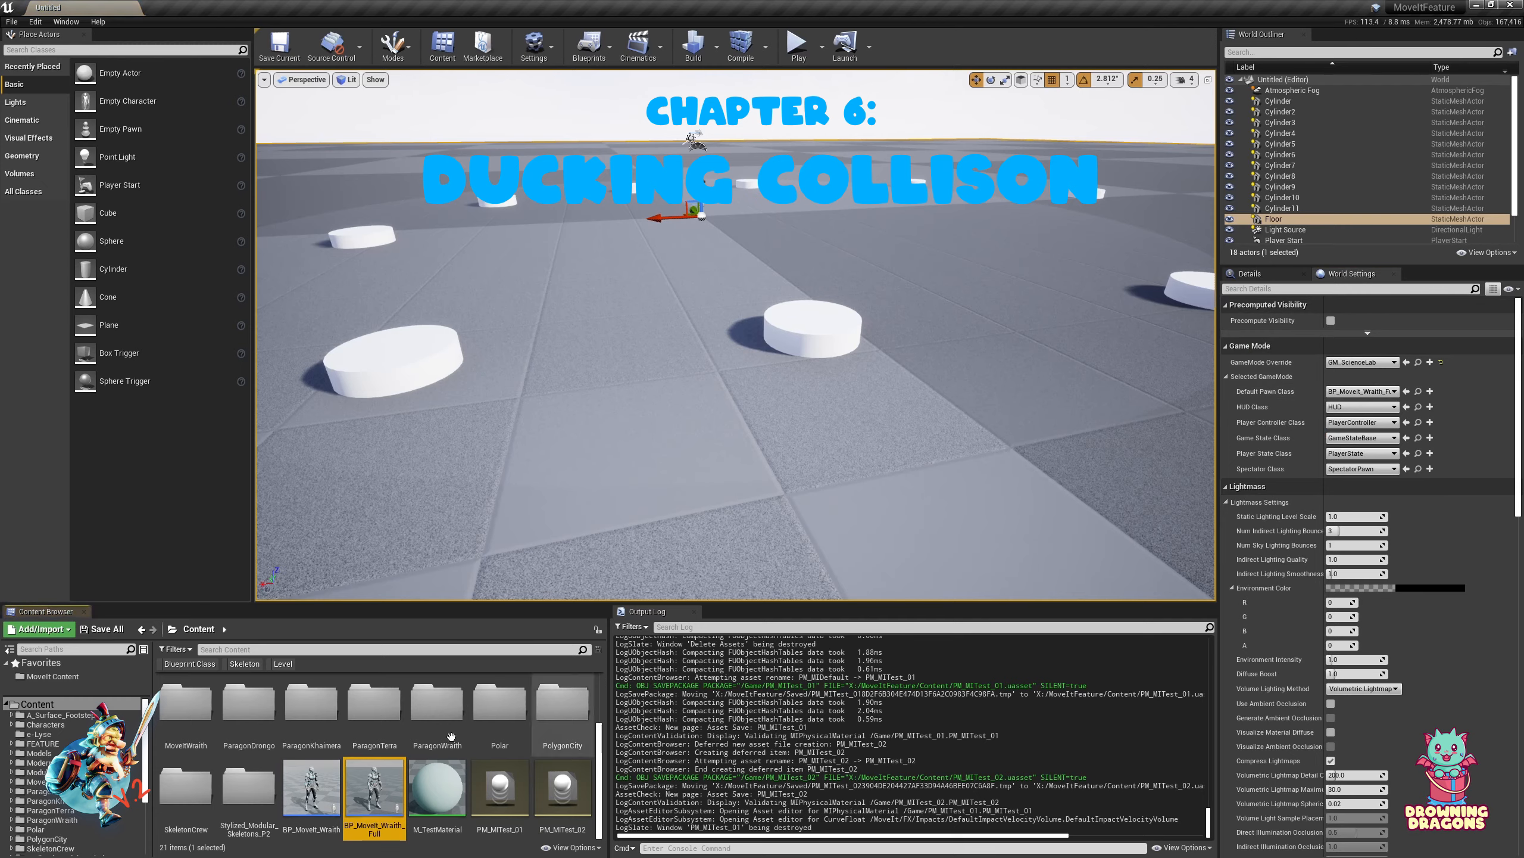
double_click(377, 799)
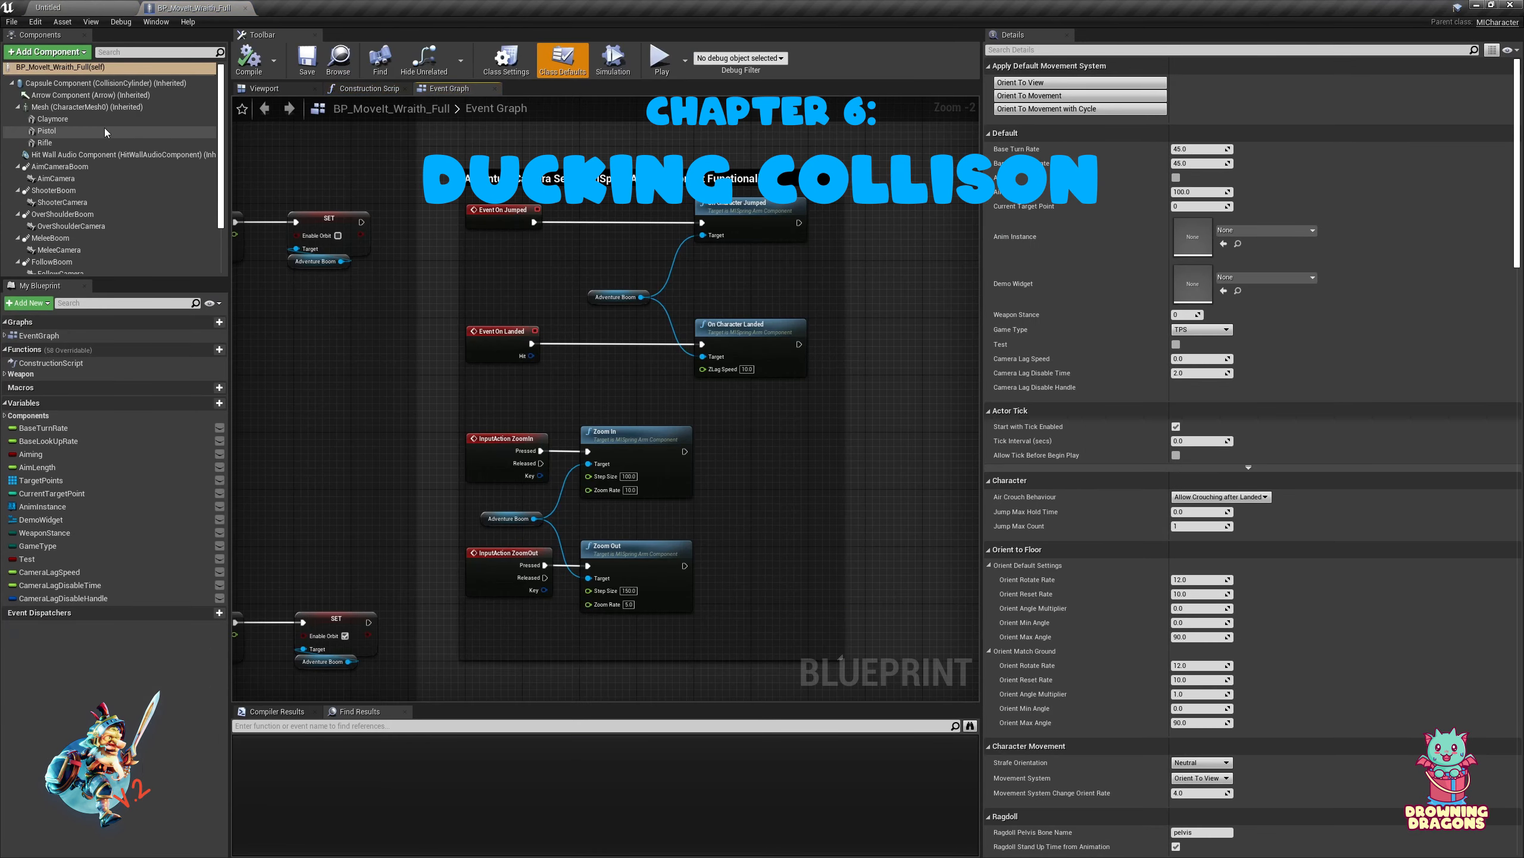
click(103, 108)
click(1302, 284)
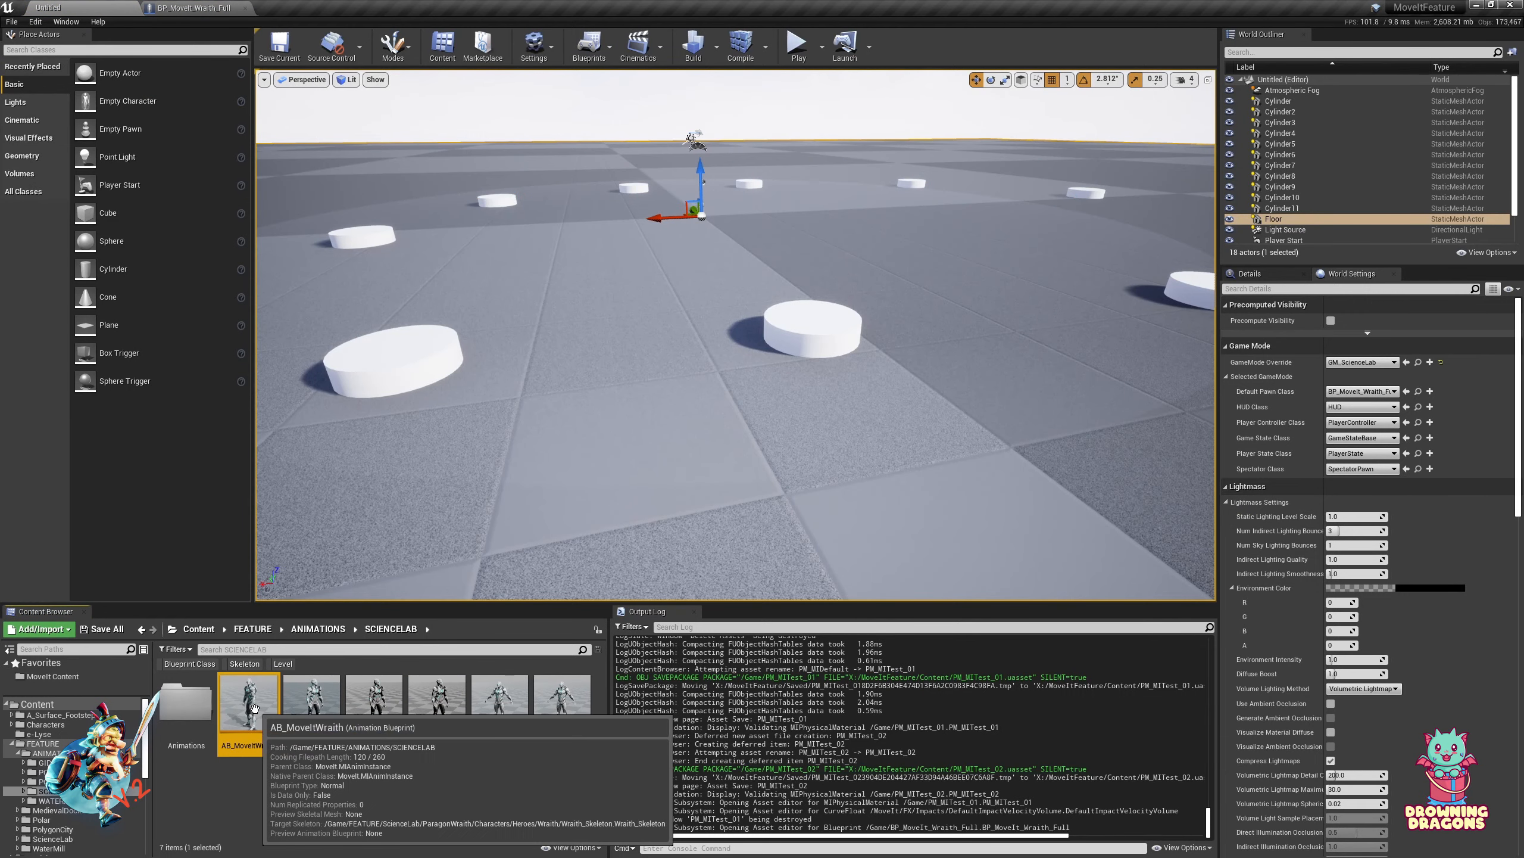
double_click(262, 732)
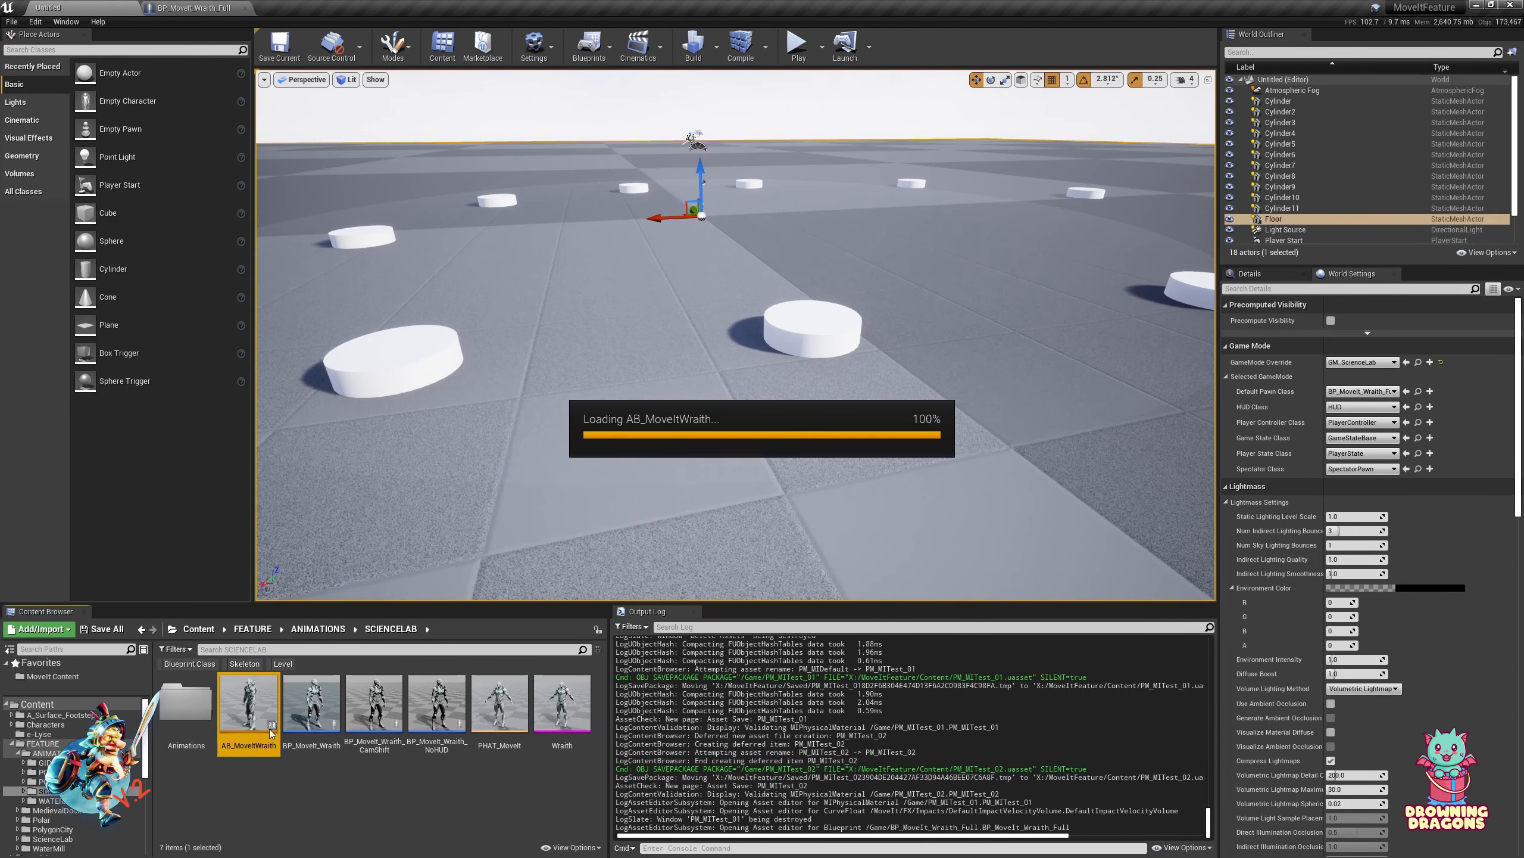
Find the Duck node in the AnimGraph's Ducking section and examine its Duck Trace Channel choices
scroll(502, 417, down, 5)
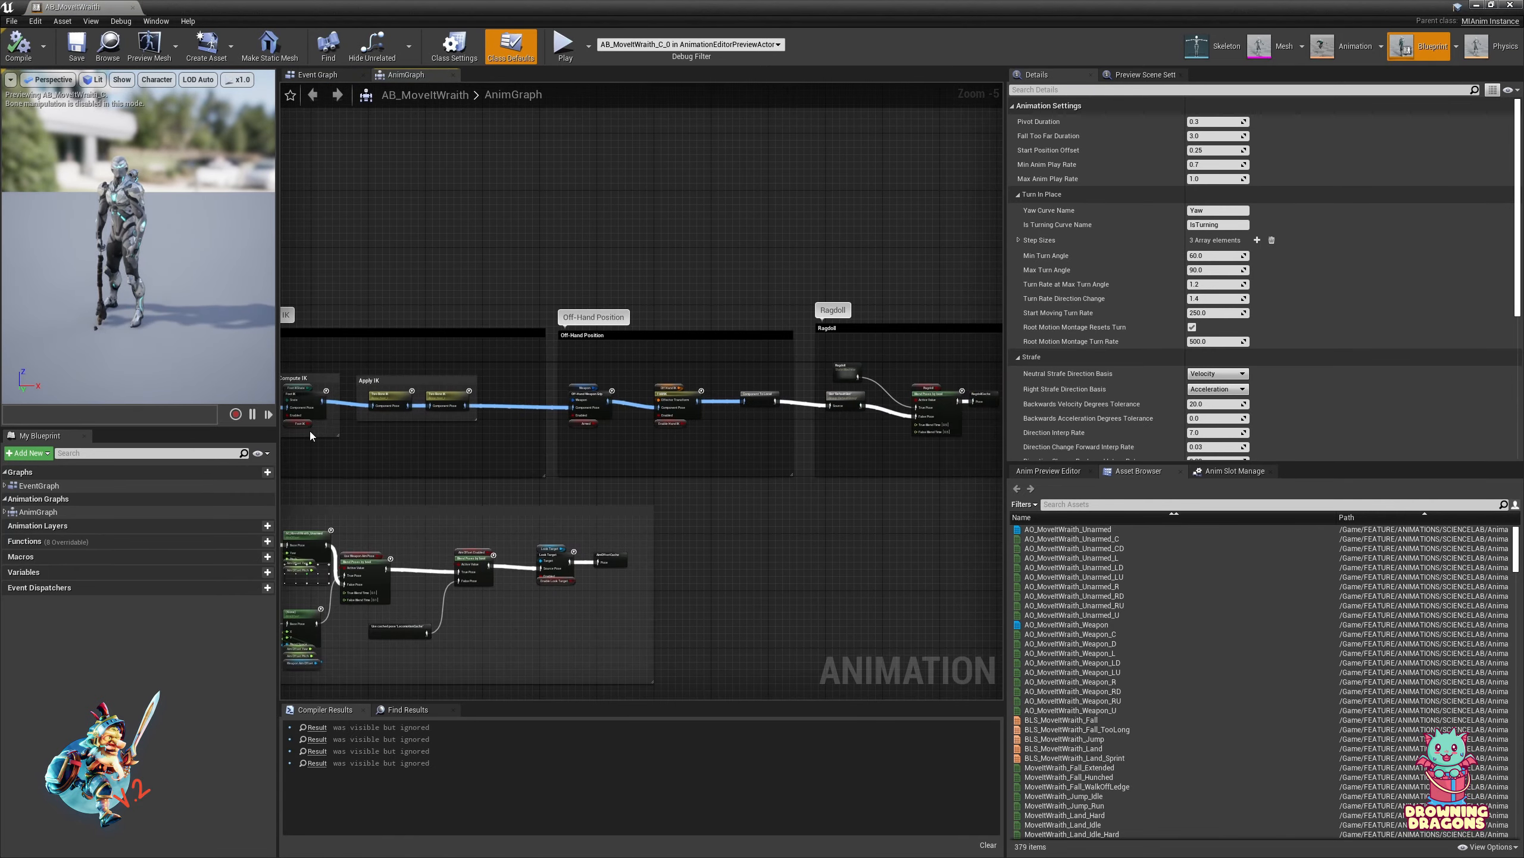
right_drag(552, 431, 996, 431)
right_drag(320, 453, 792, 452)
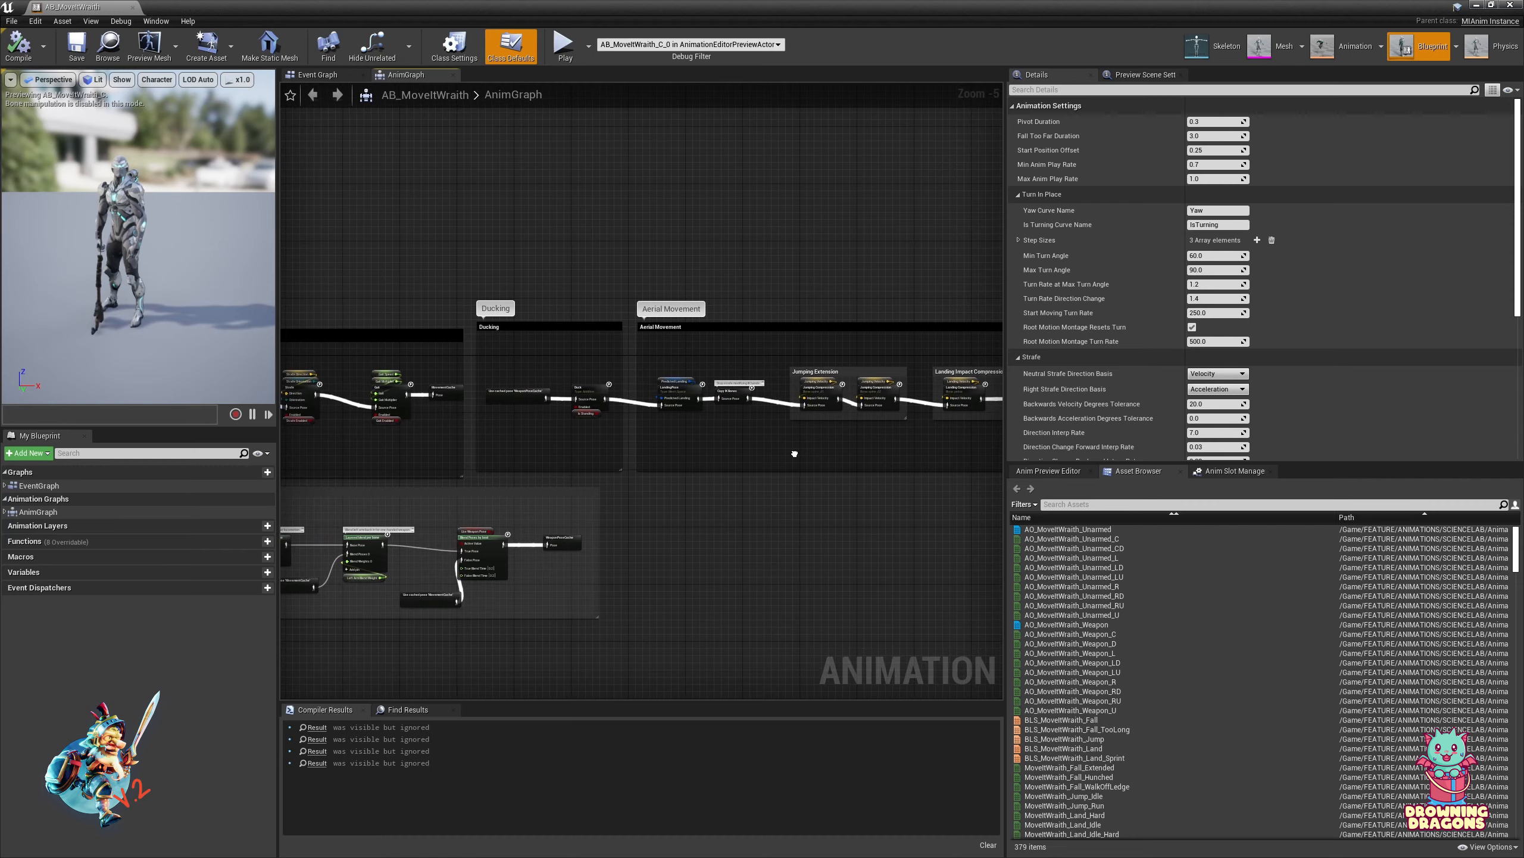
scroll(597, 406, up, 4)
scroll(597, 406, up, 1)
click(586, 355)
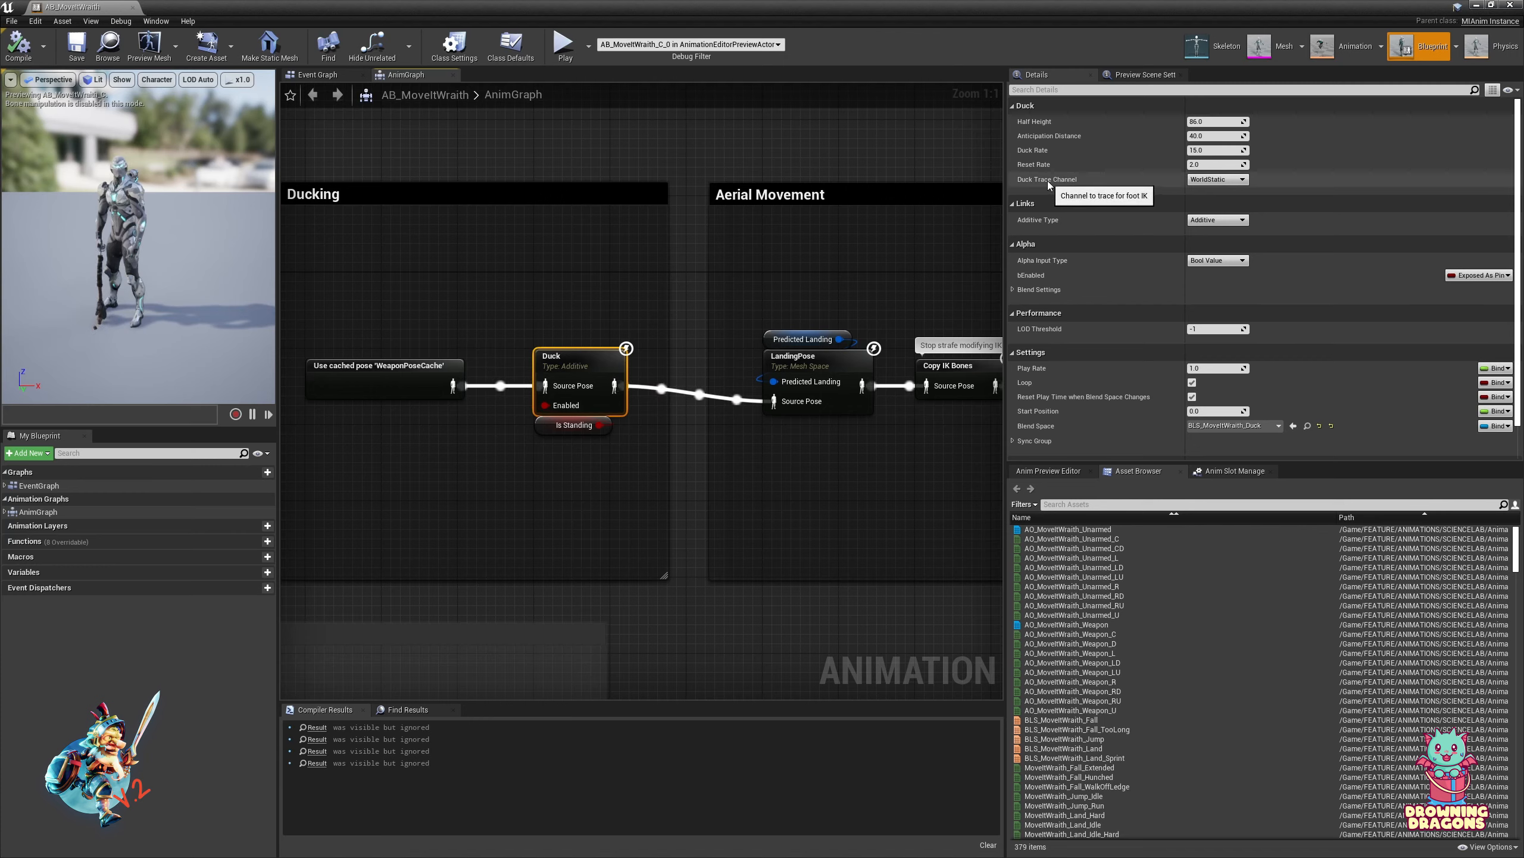
click(1223, 180)
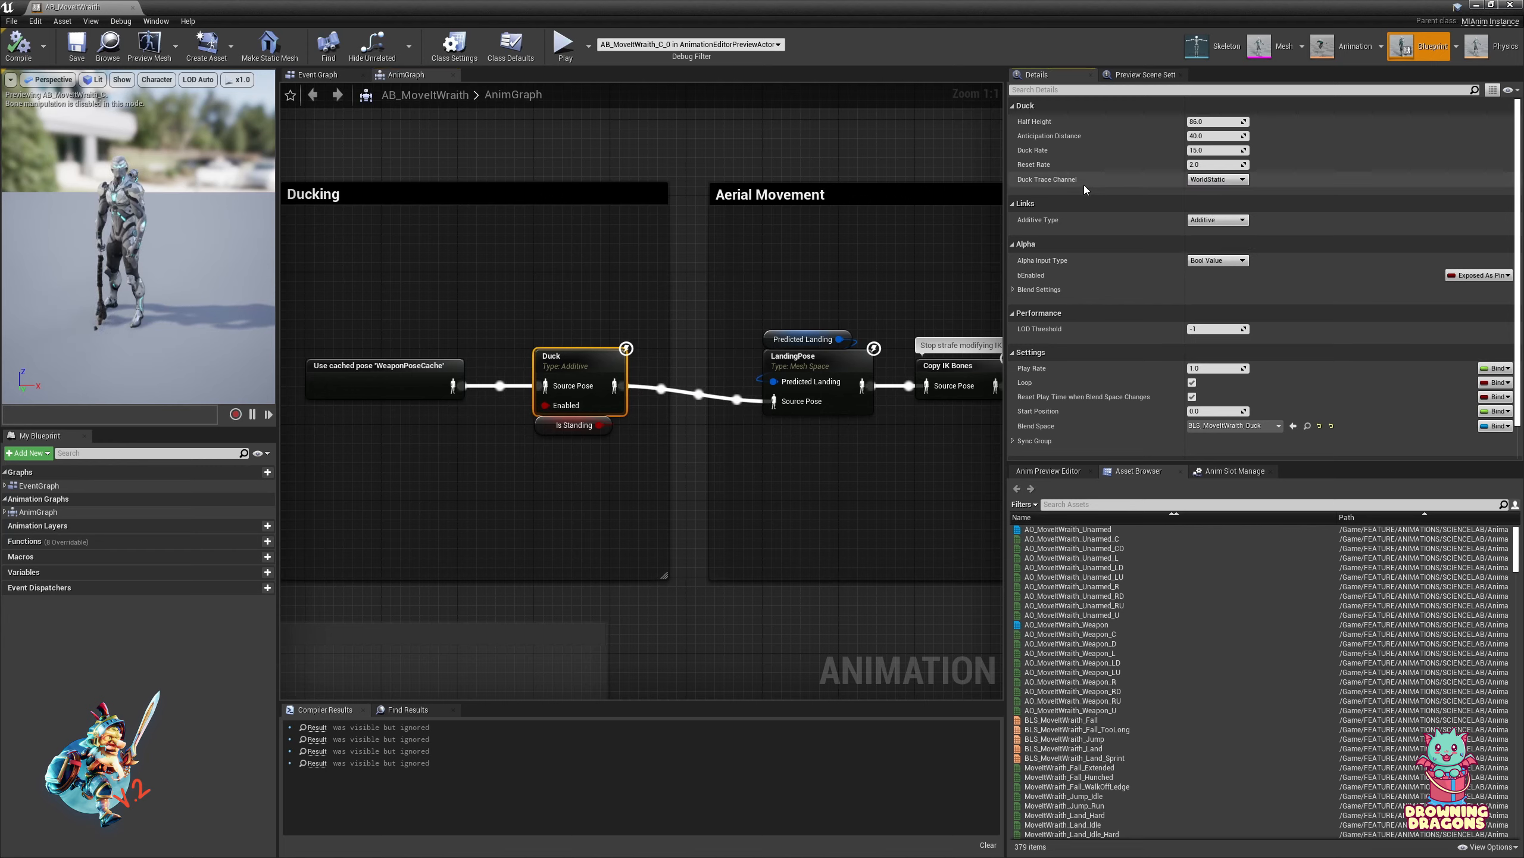
click(1219, 183)
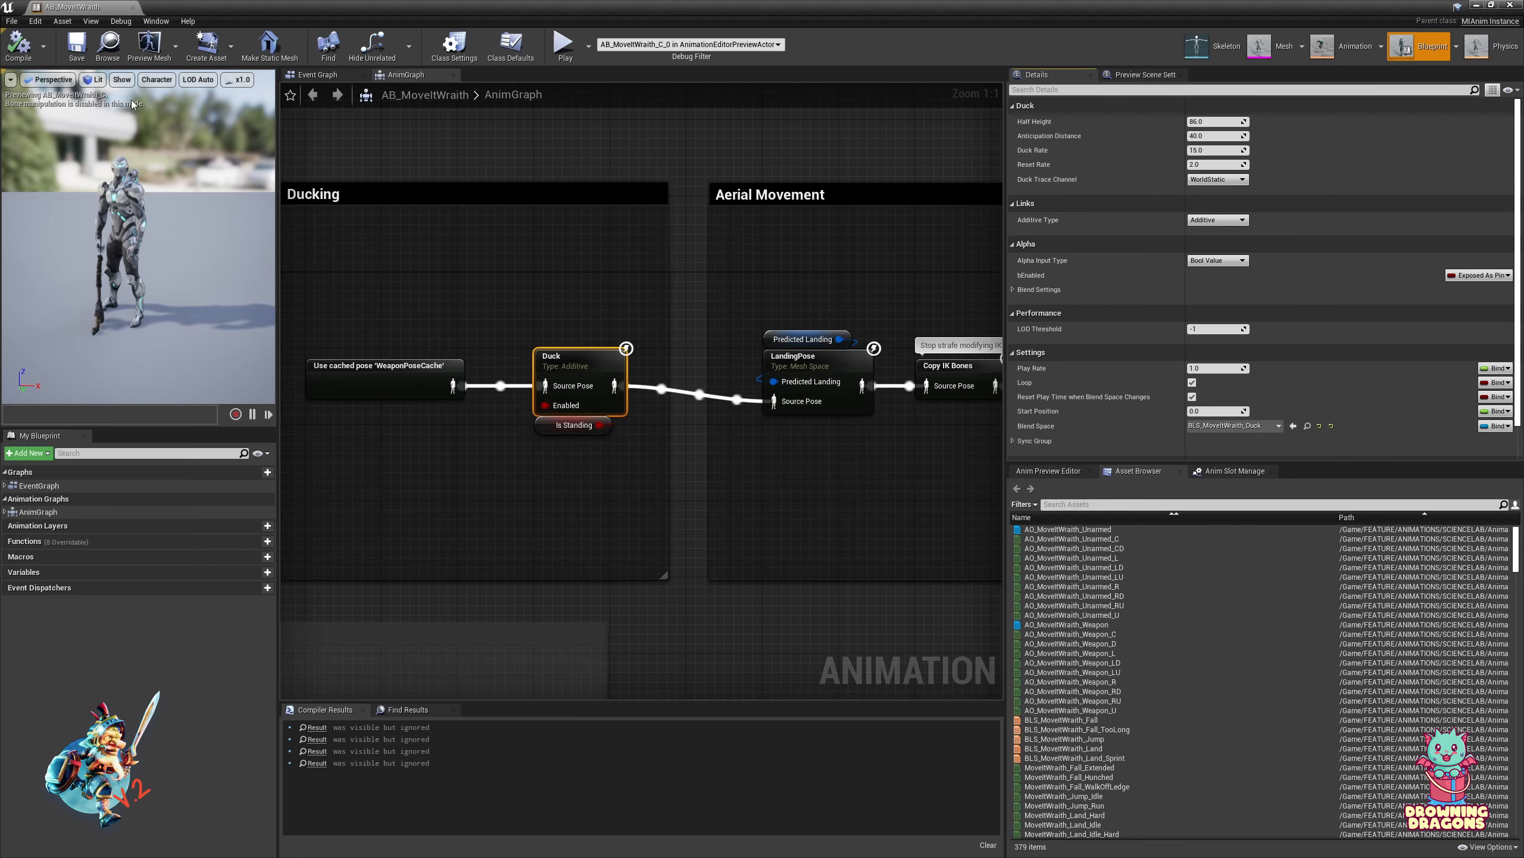
Open the project's engine collision settings and reposition their window so the Duck node's details stay visible
click(35, 21)
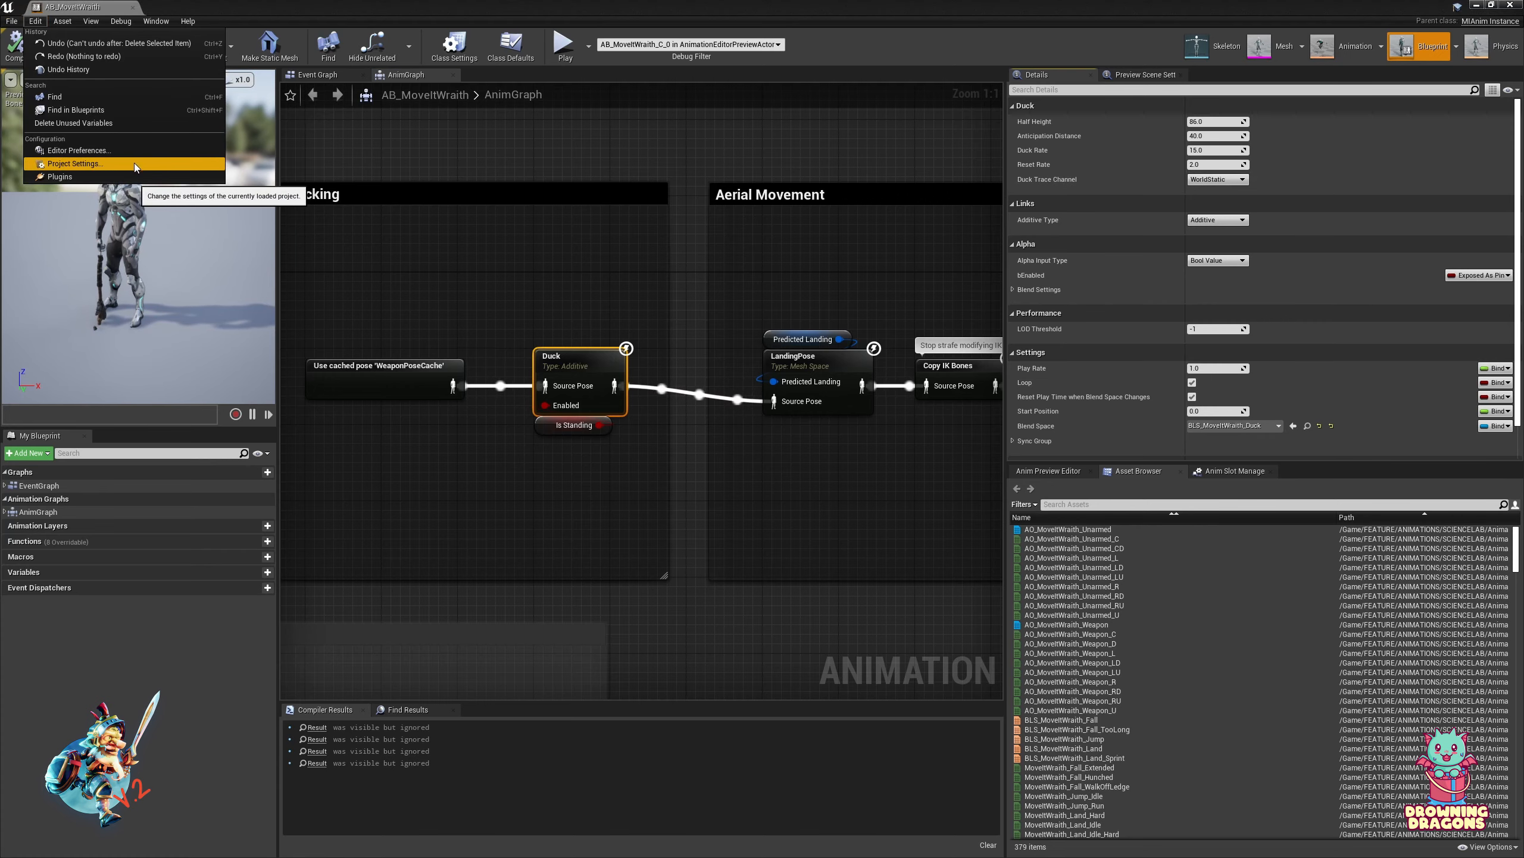
click(170, 165)
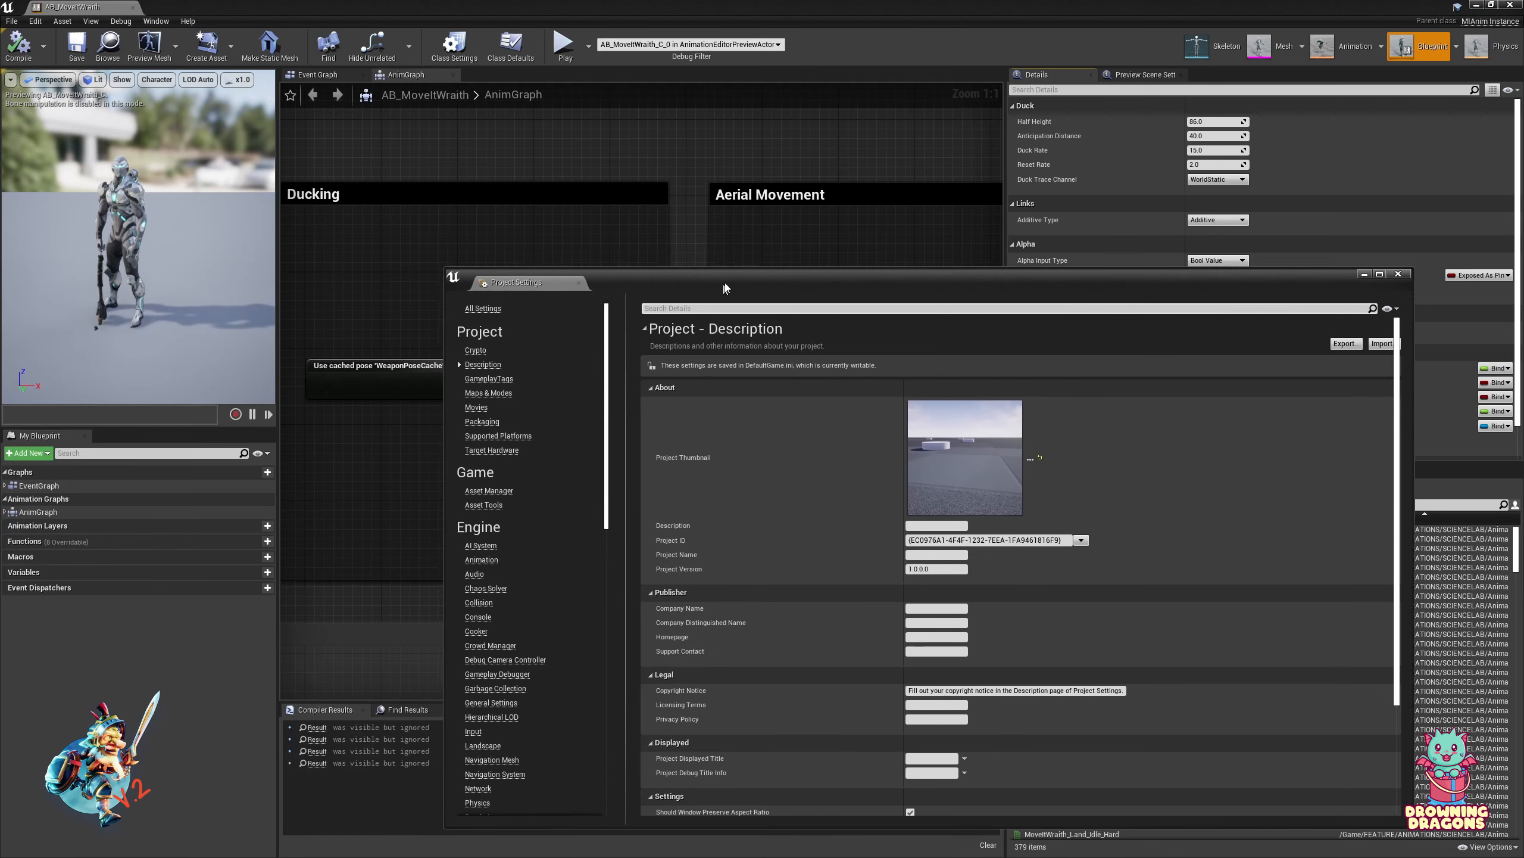
click(458, 542)
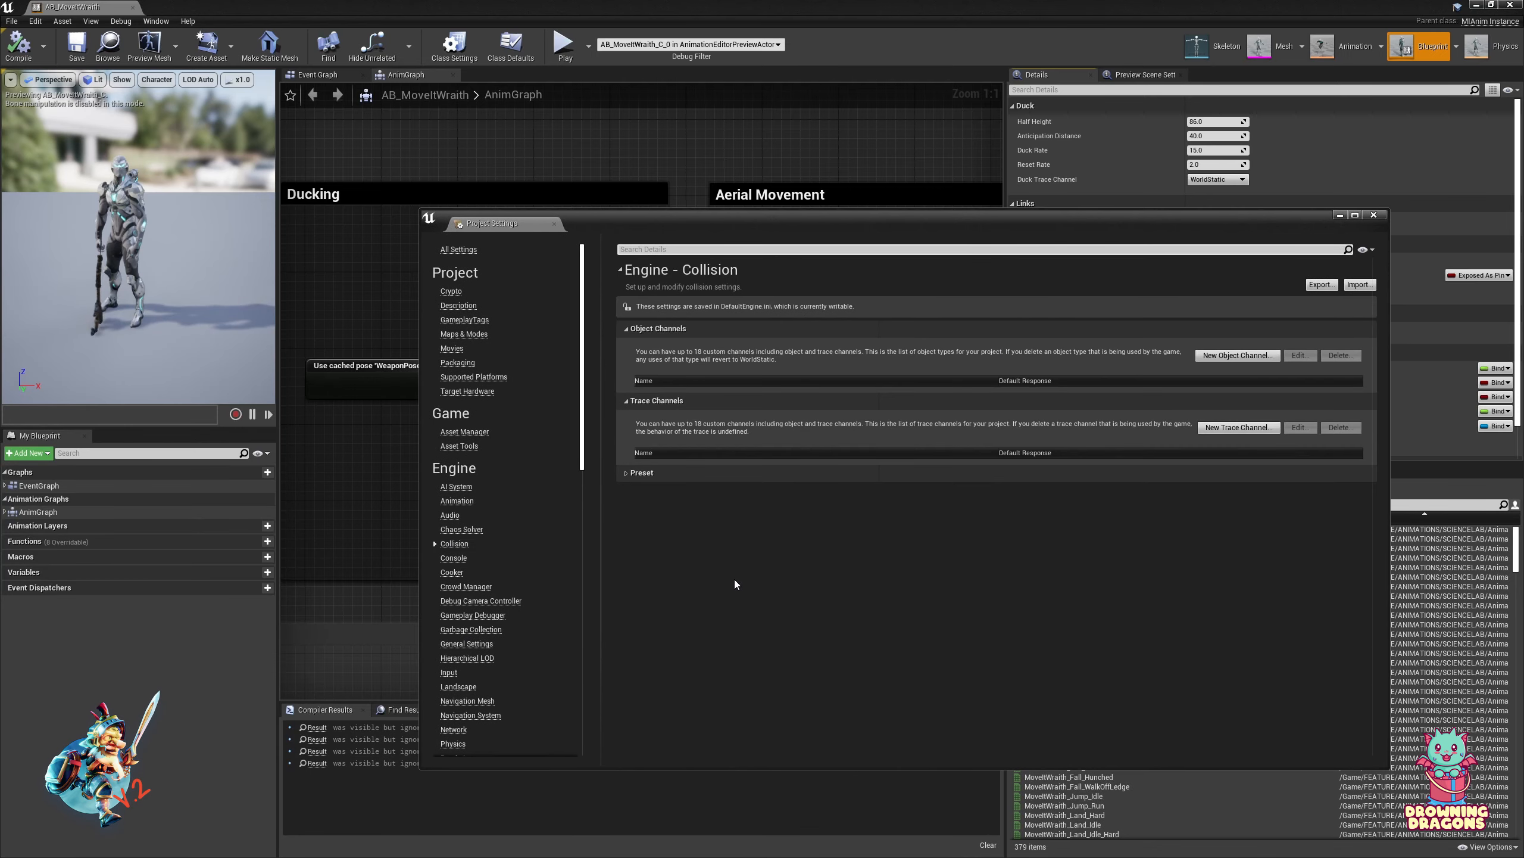
click(652, 473)
click(653, 475)
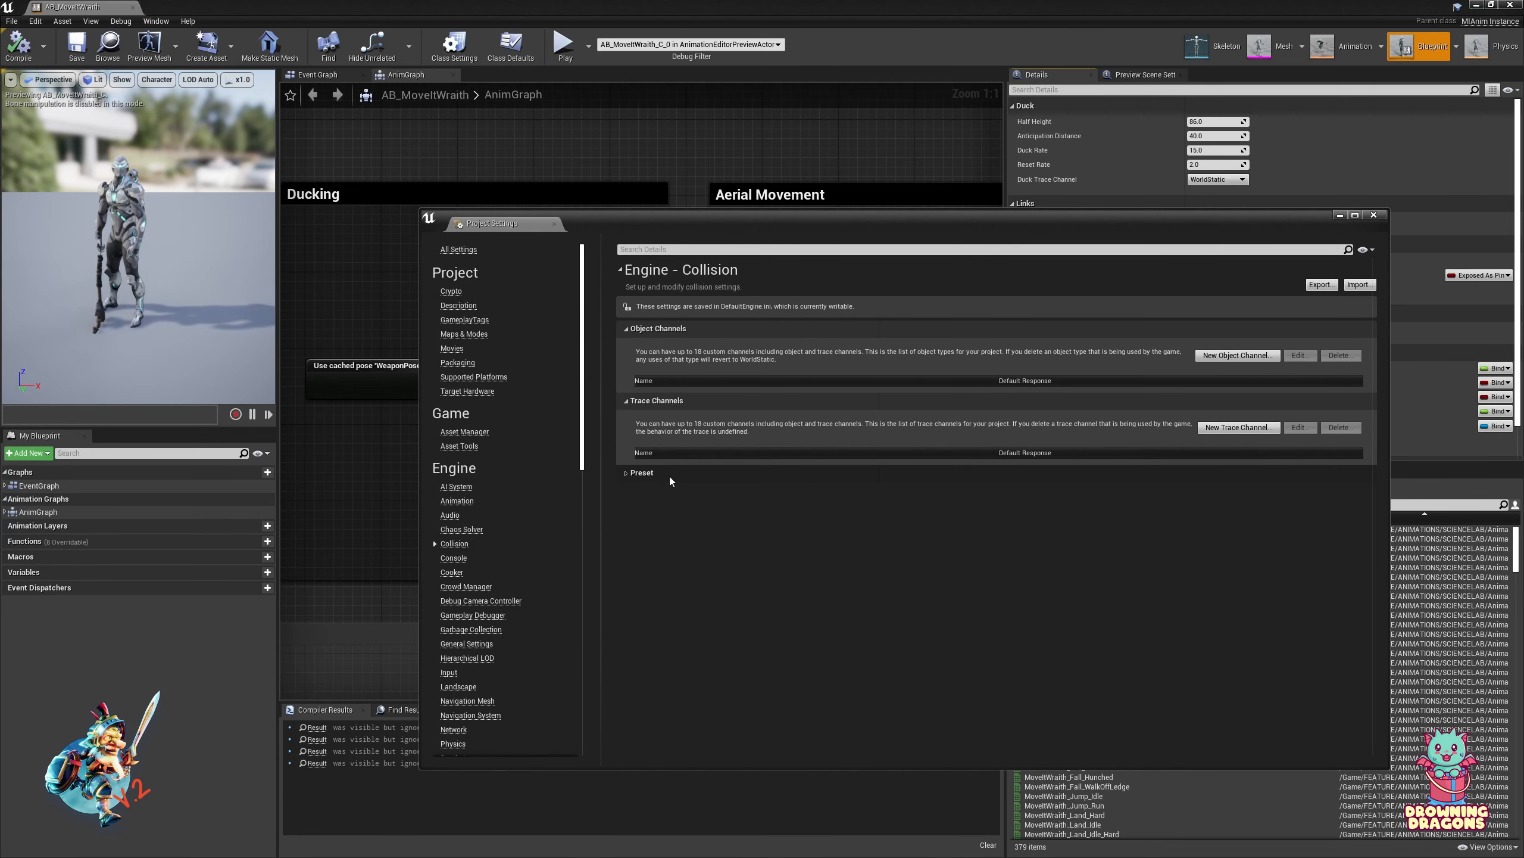
drag(944, 234, 544, 414)
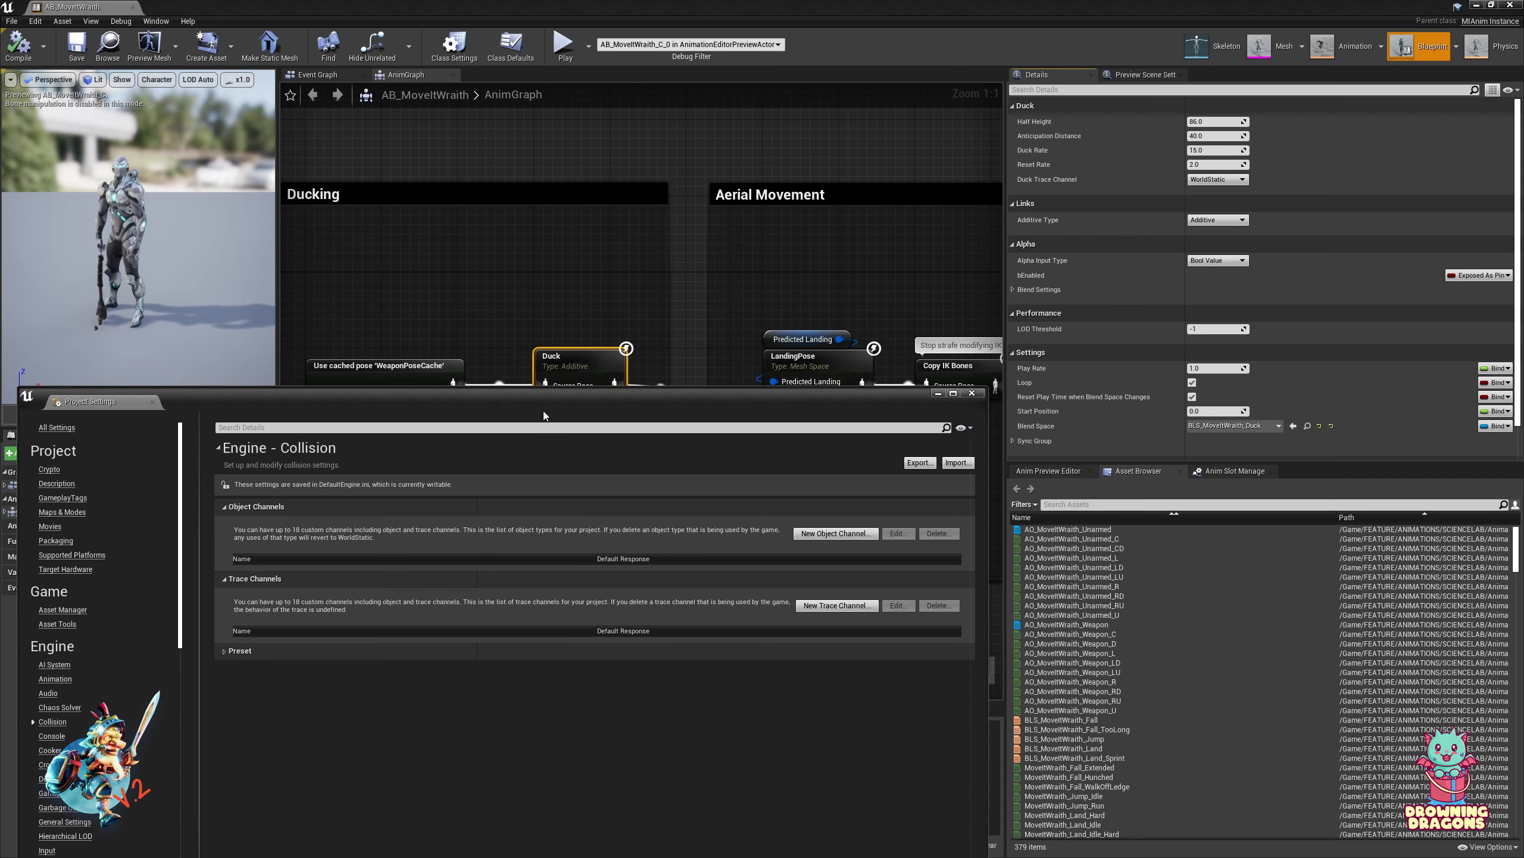
Create a new object channel named WorldStaticDuck with Block as its default response
click(839, 534)
click(779, 436)
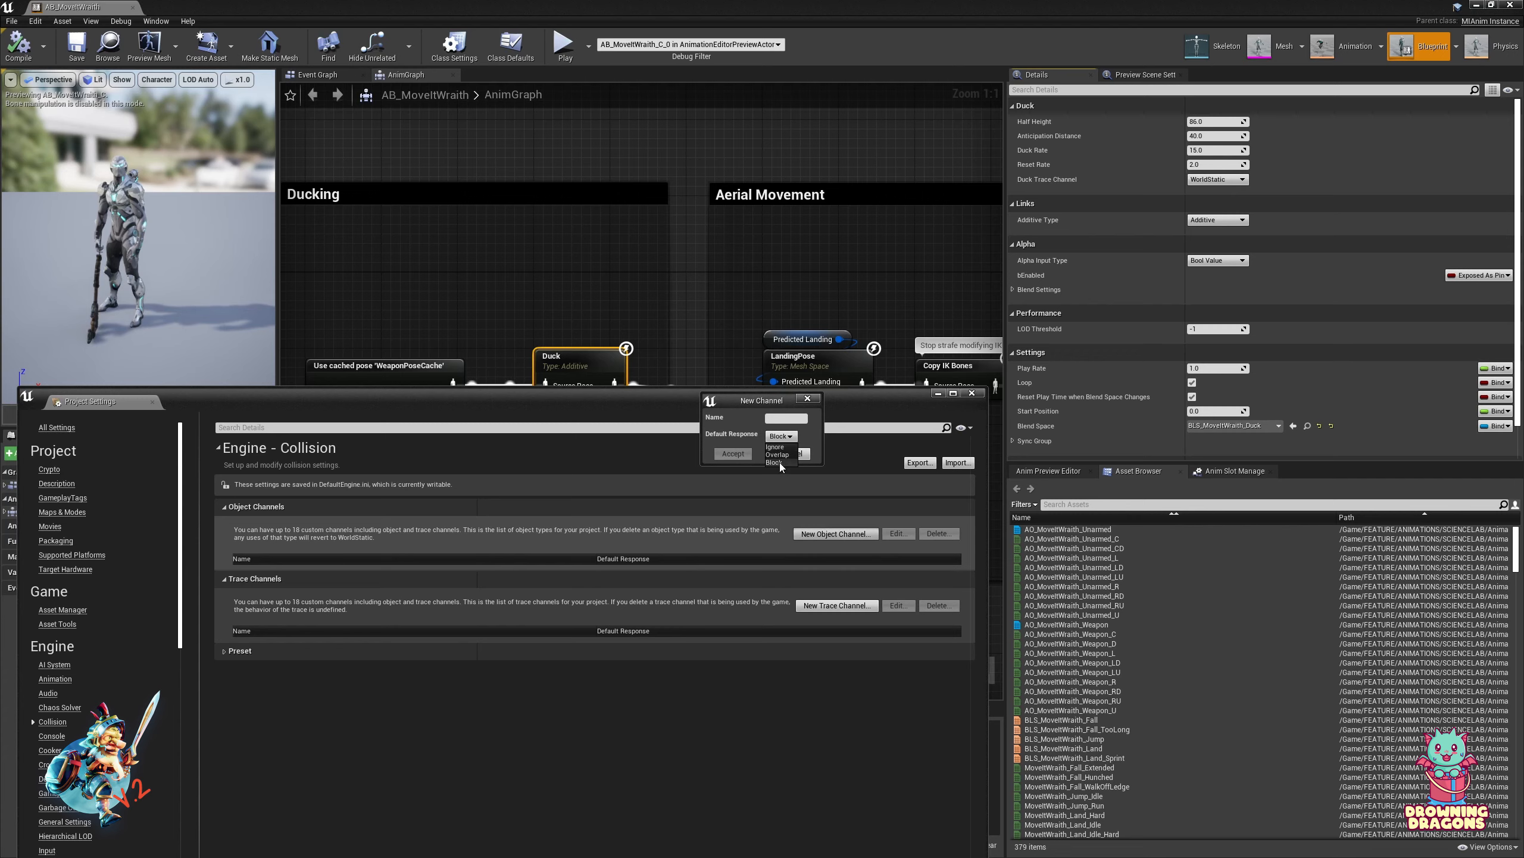
click(779, 462)
click(783, 418)
click(733, 454)
Expand the collision presets and reposition the project settings window to review the complete list of profiles
click(278, 664)
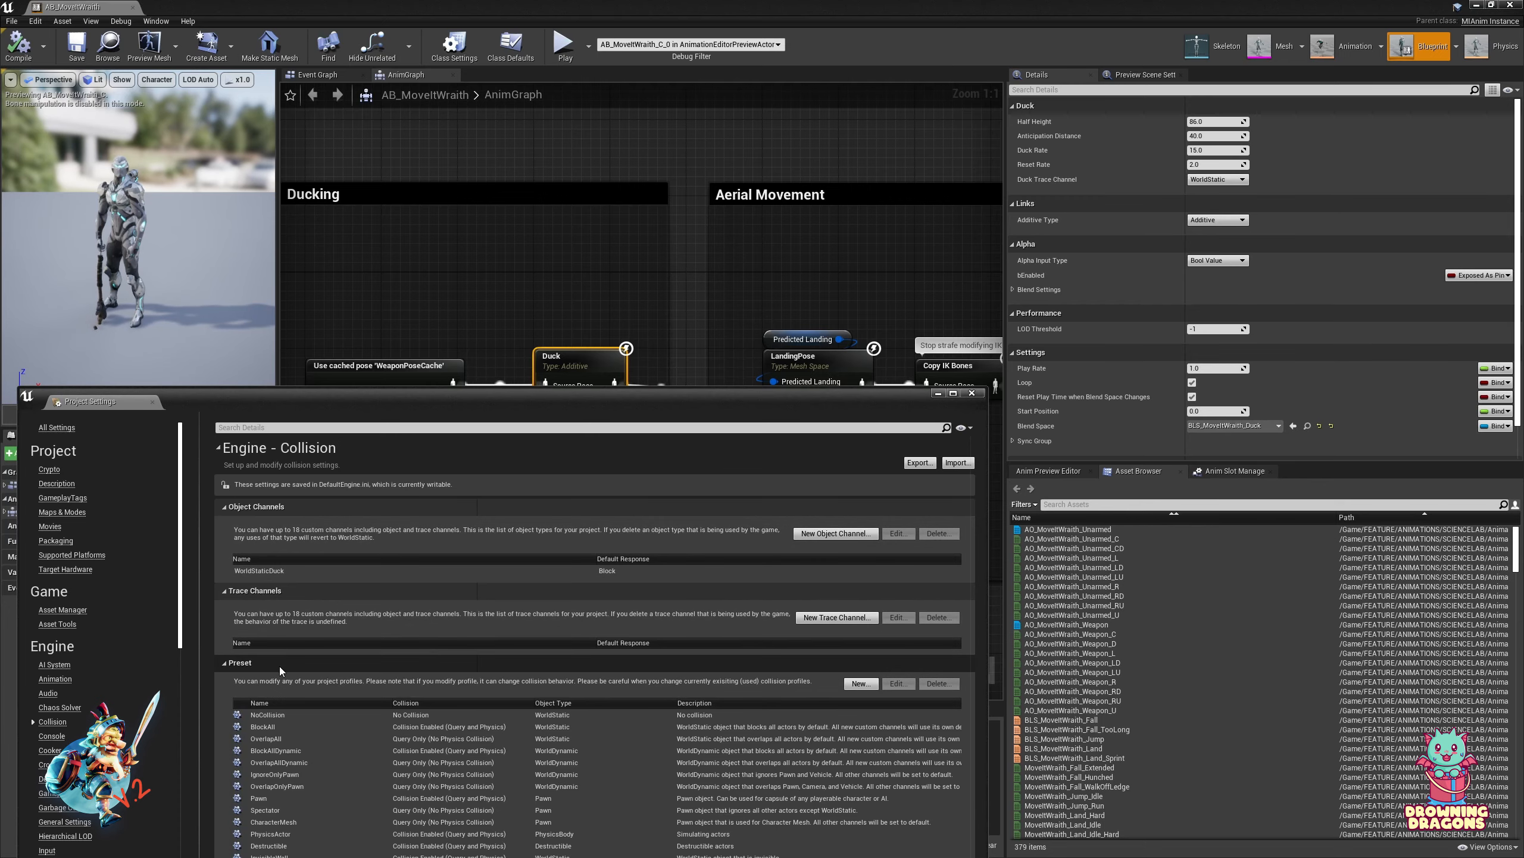
drag(410, 400, 402, 51)
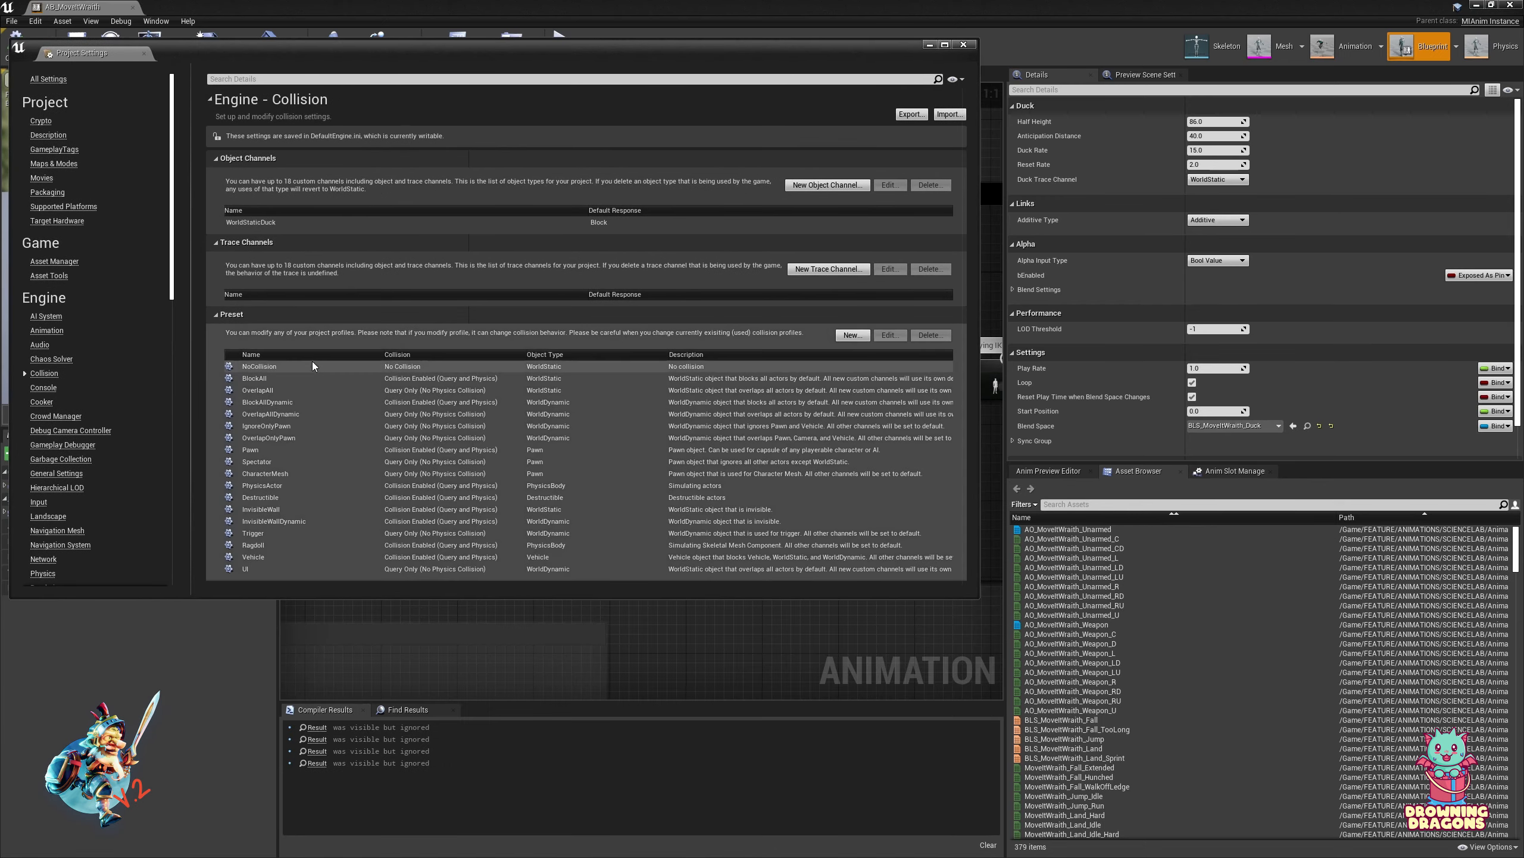
click(231, 314)
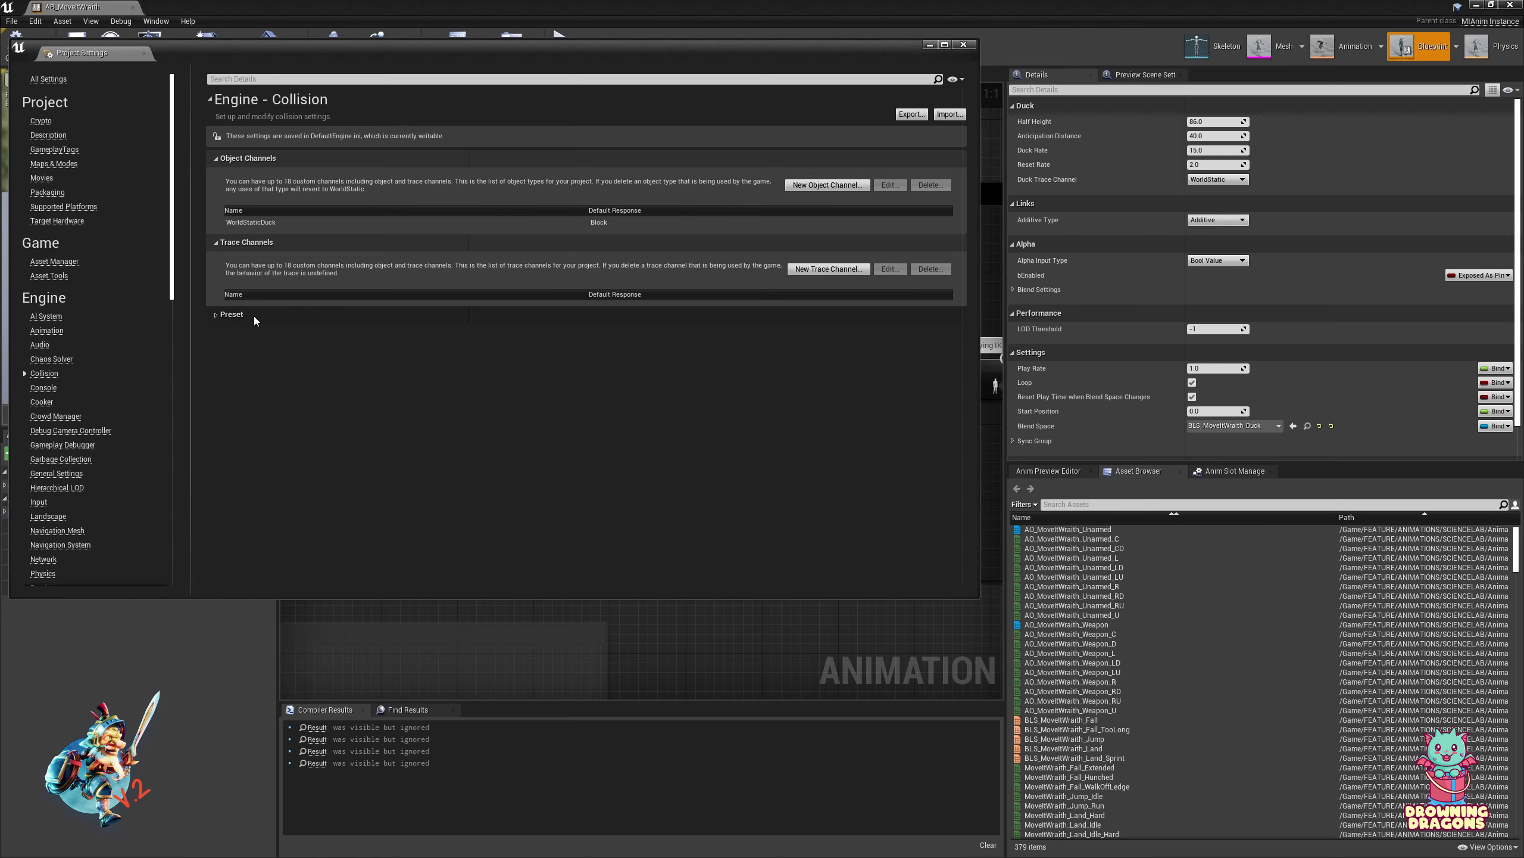
click(253, 315)
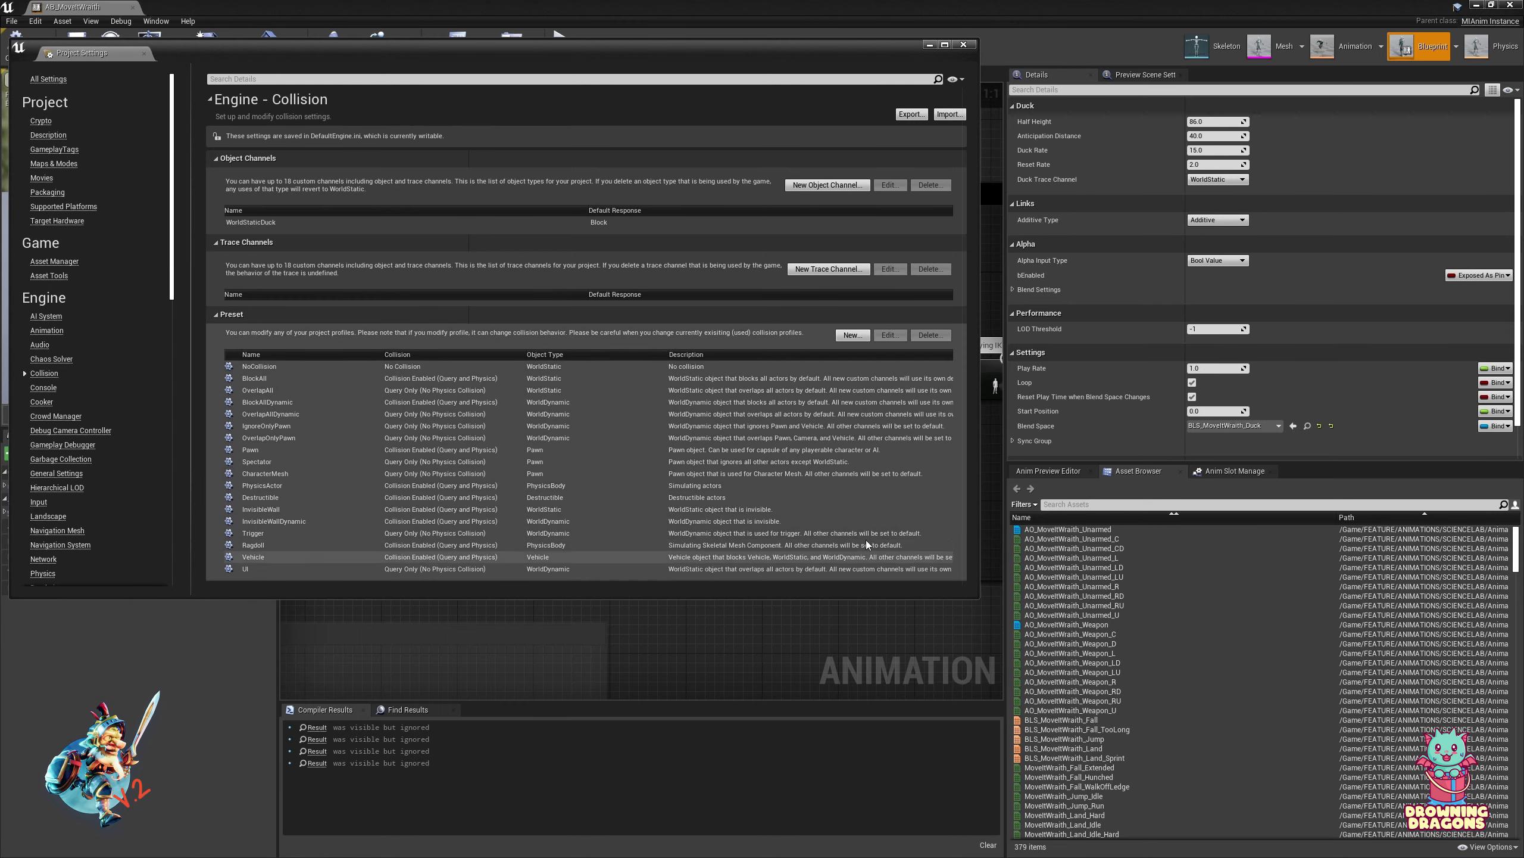
click(871, 497)
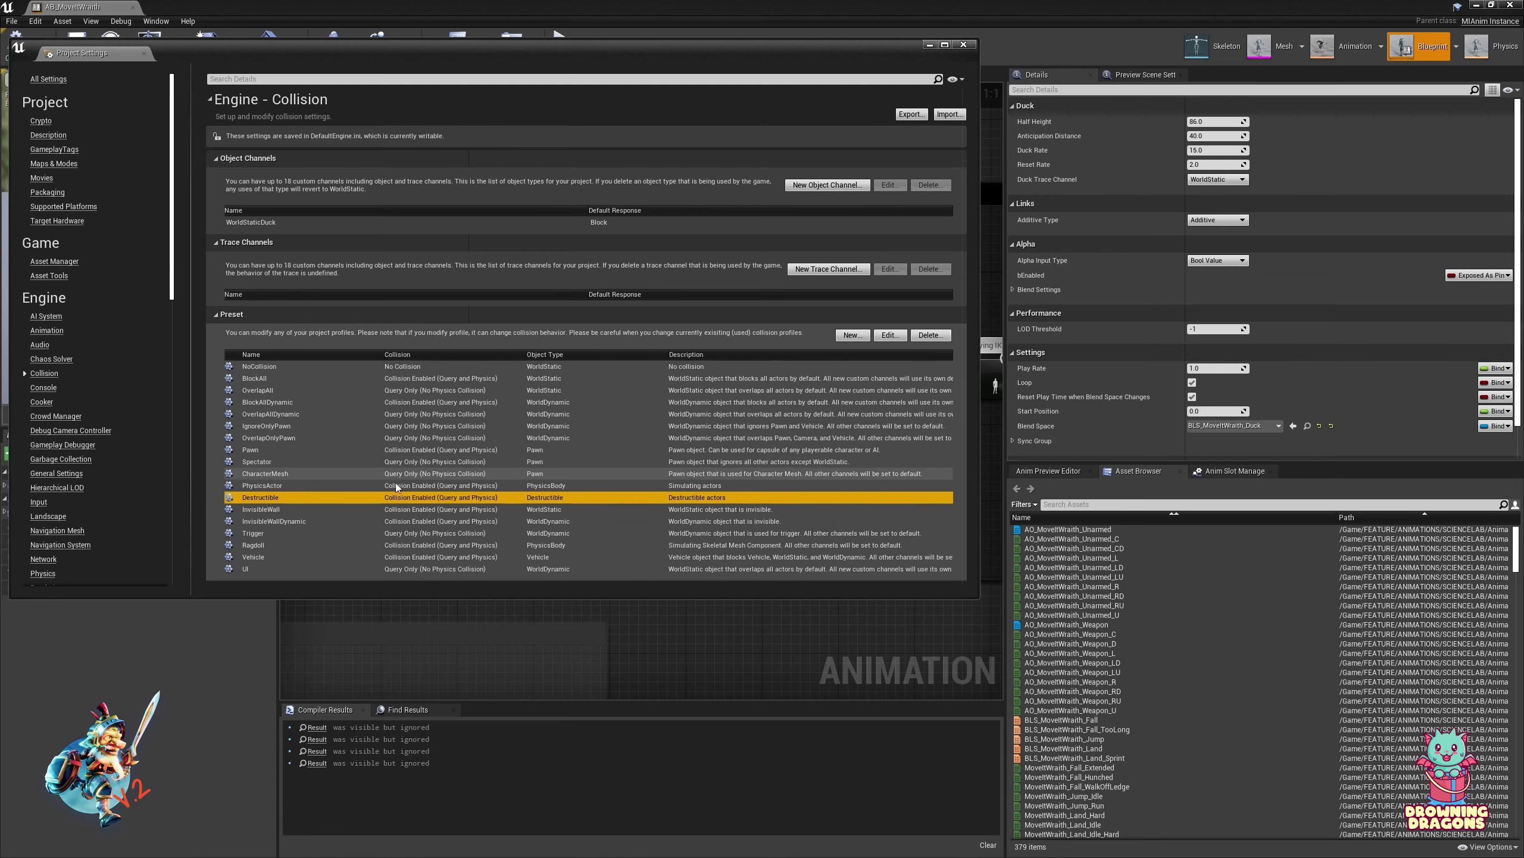
click(265, 567)
double_click(411, 54)
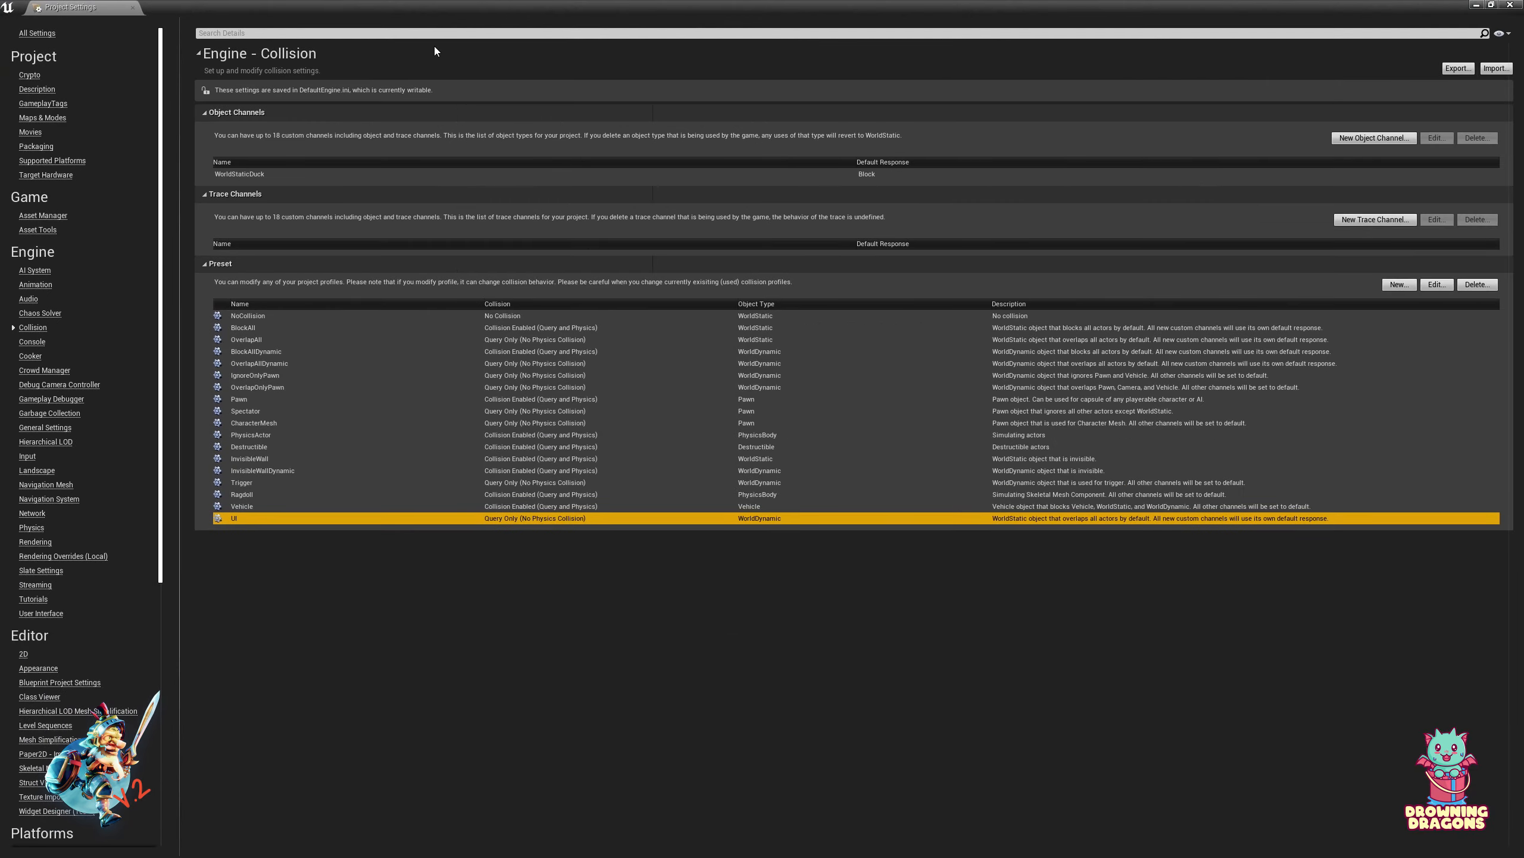
double_click(430, 9)
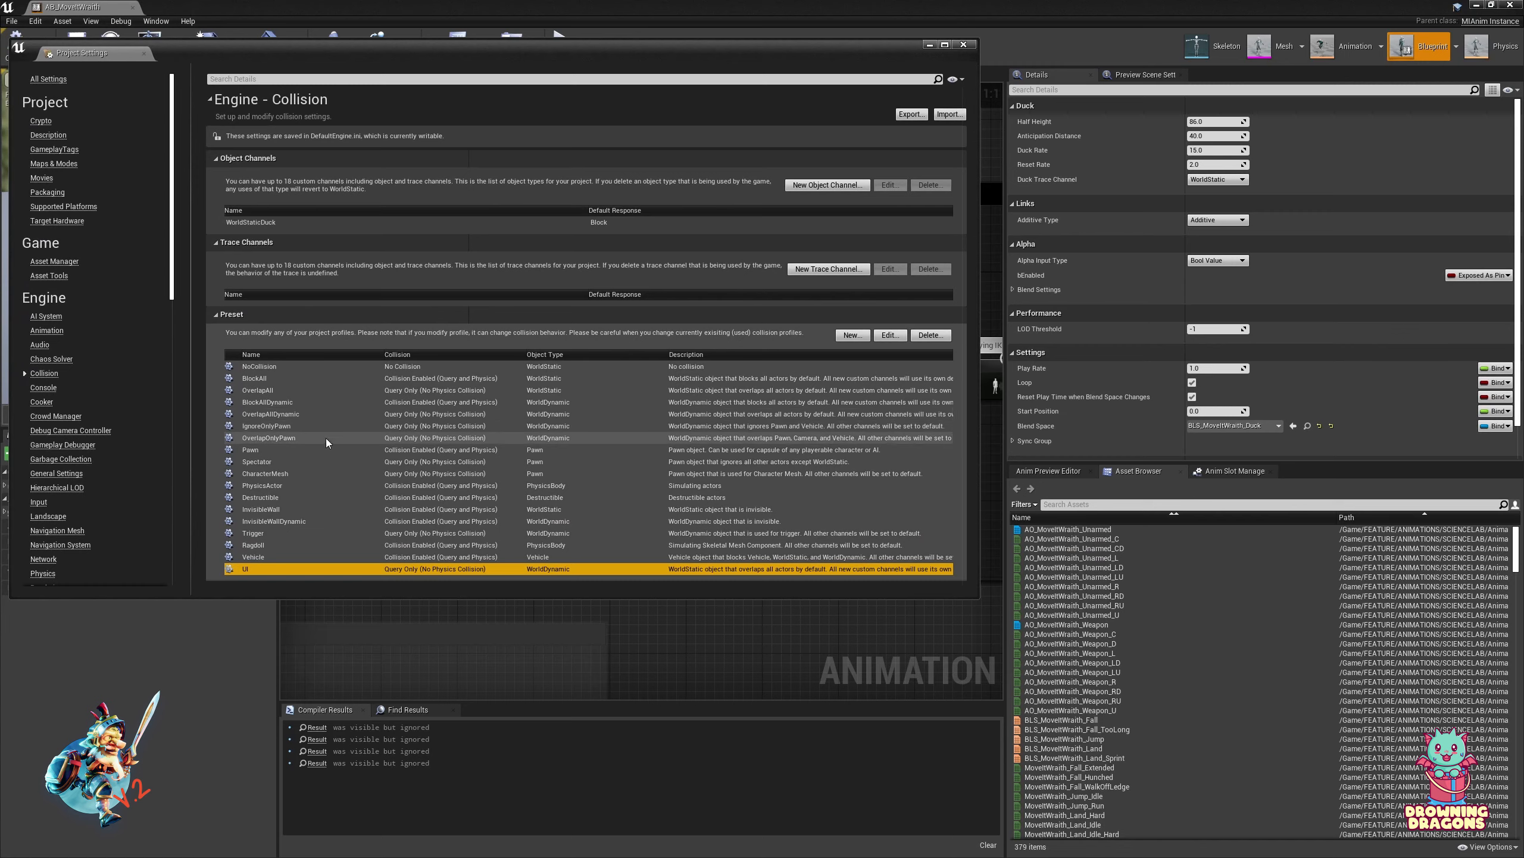
Inspect the channel responses in the BlockAllDynamic and BlockAll collision profiles, and close each without editing
double_click(290, 404)
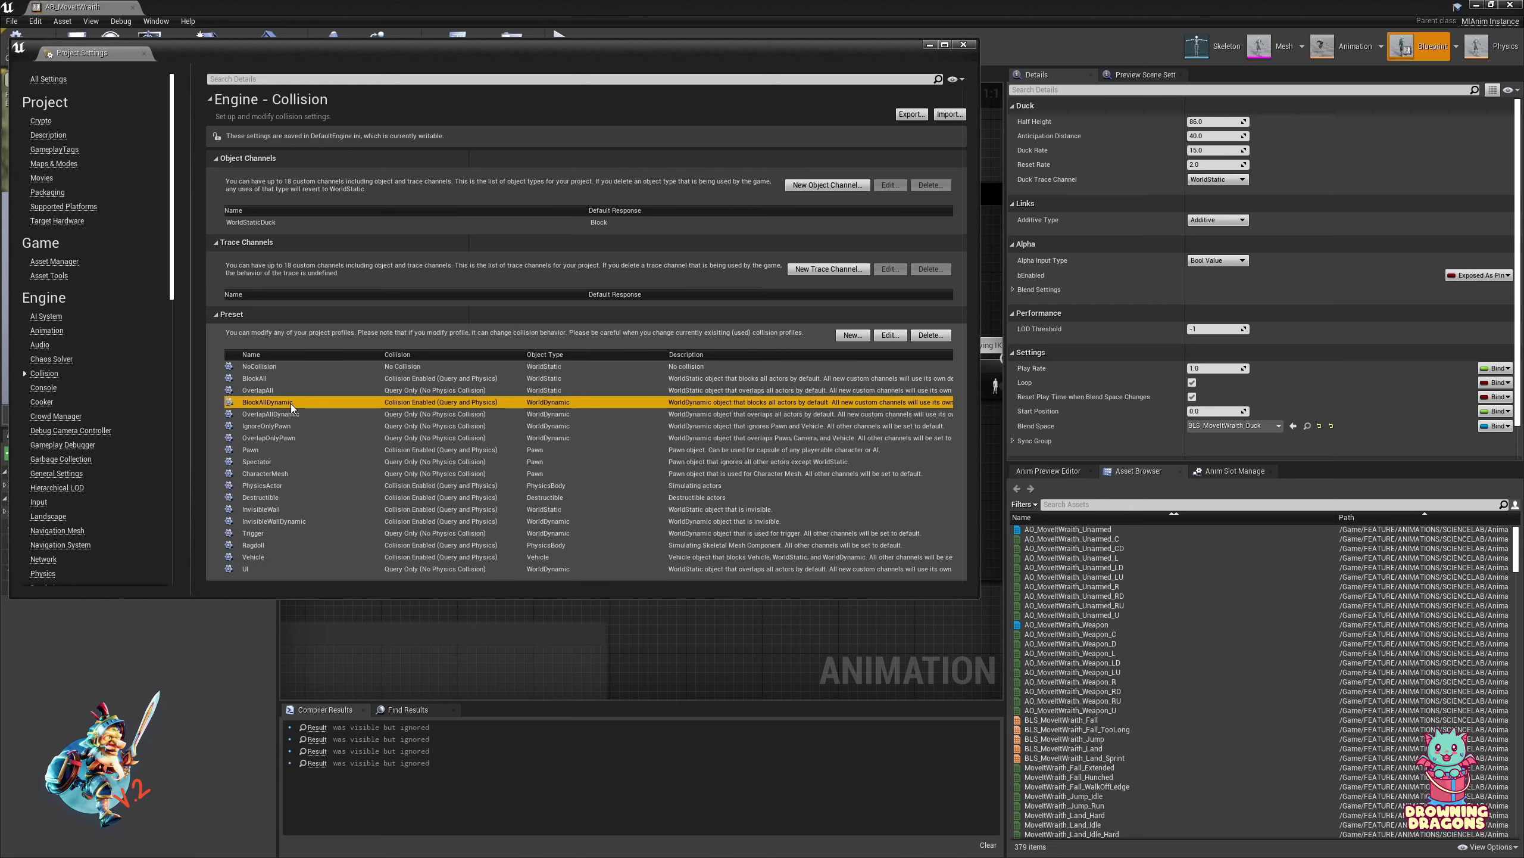
click(806, 587)
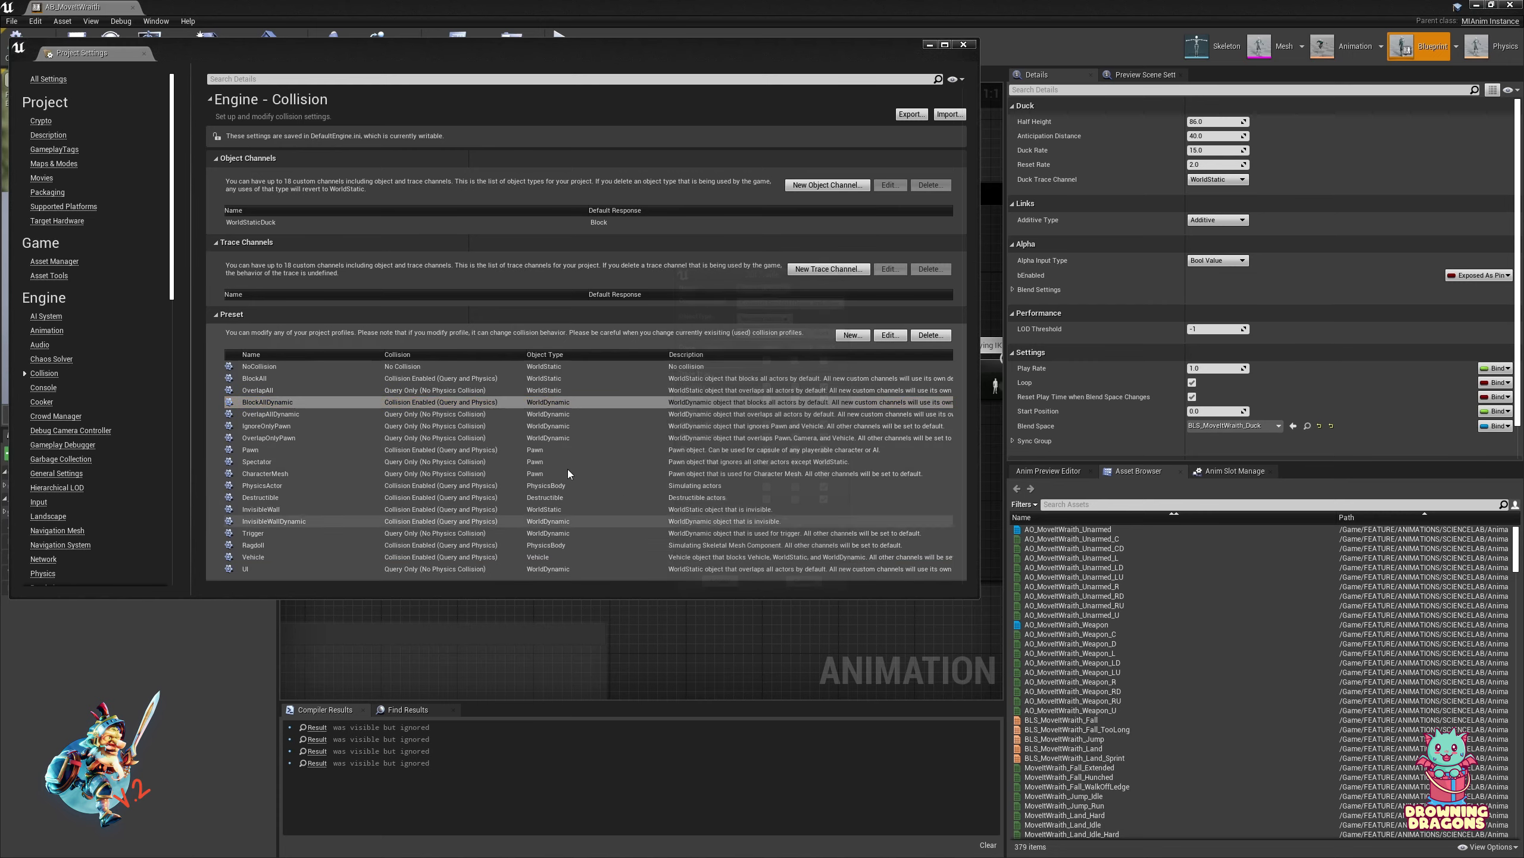
double_click(255, 378)
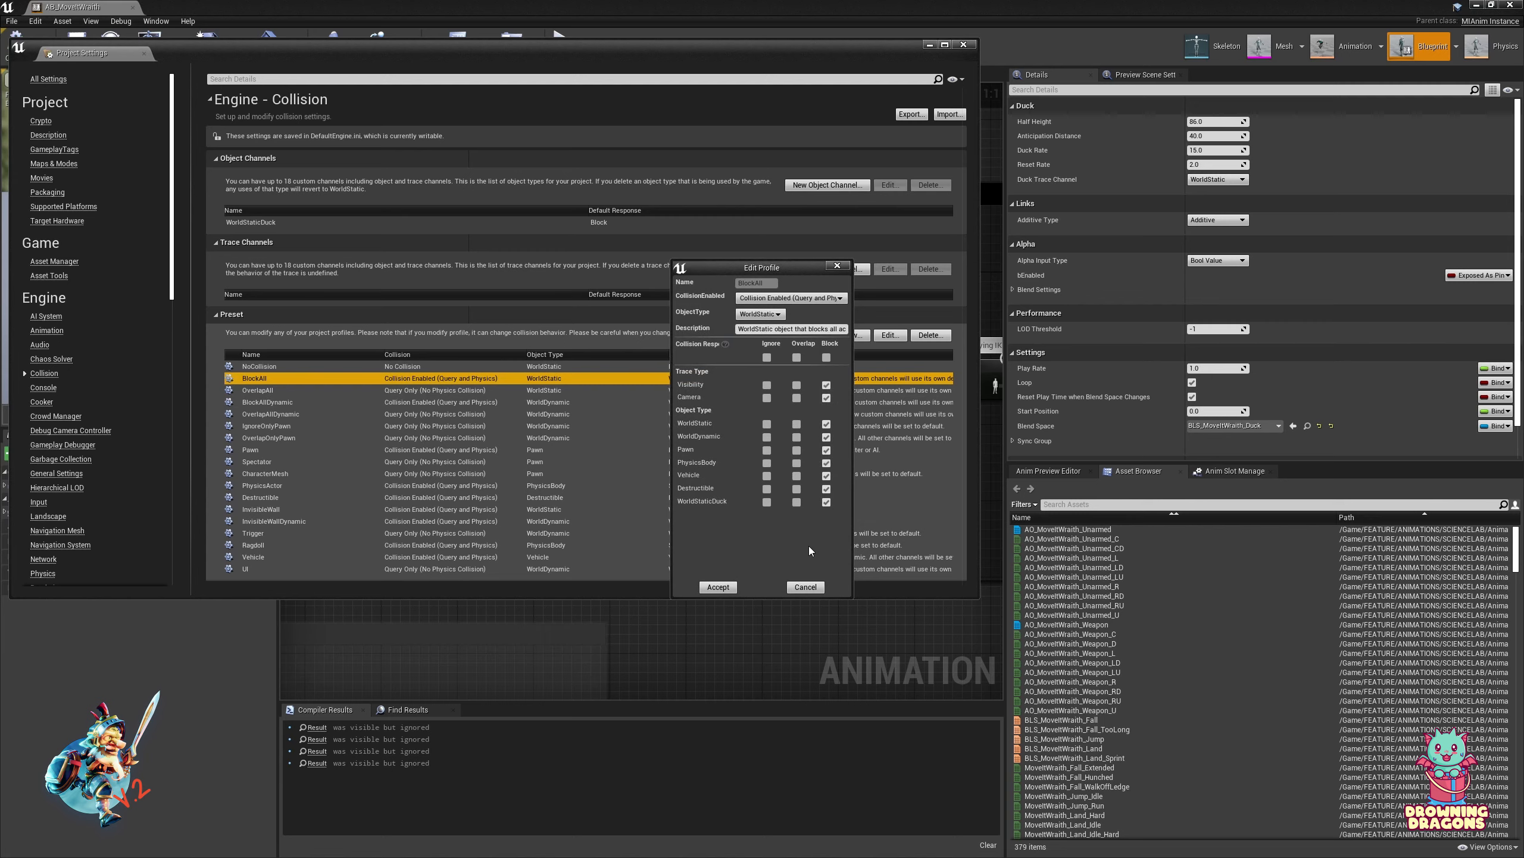
click(818, 588)
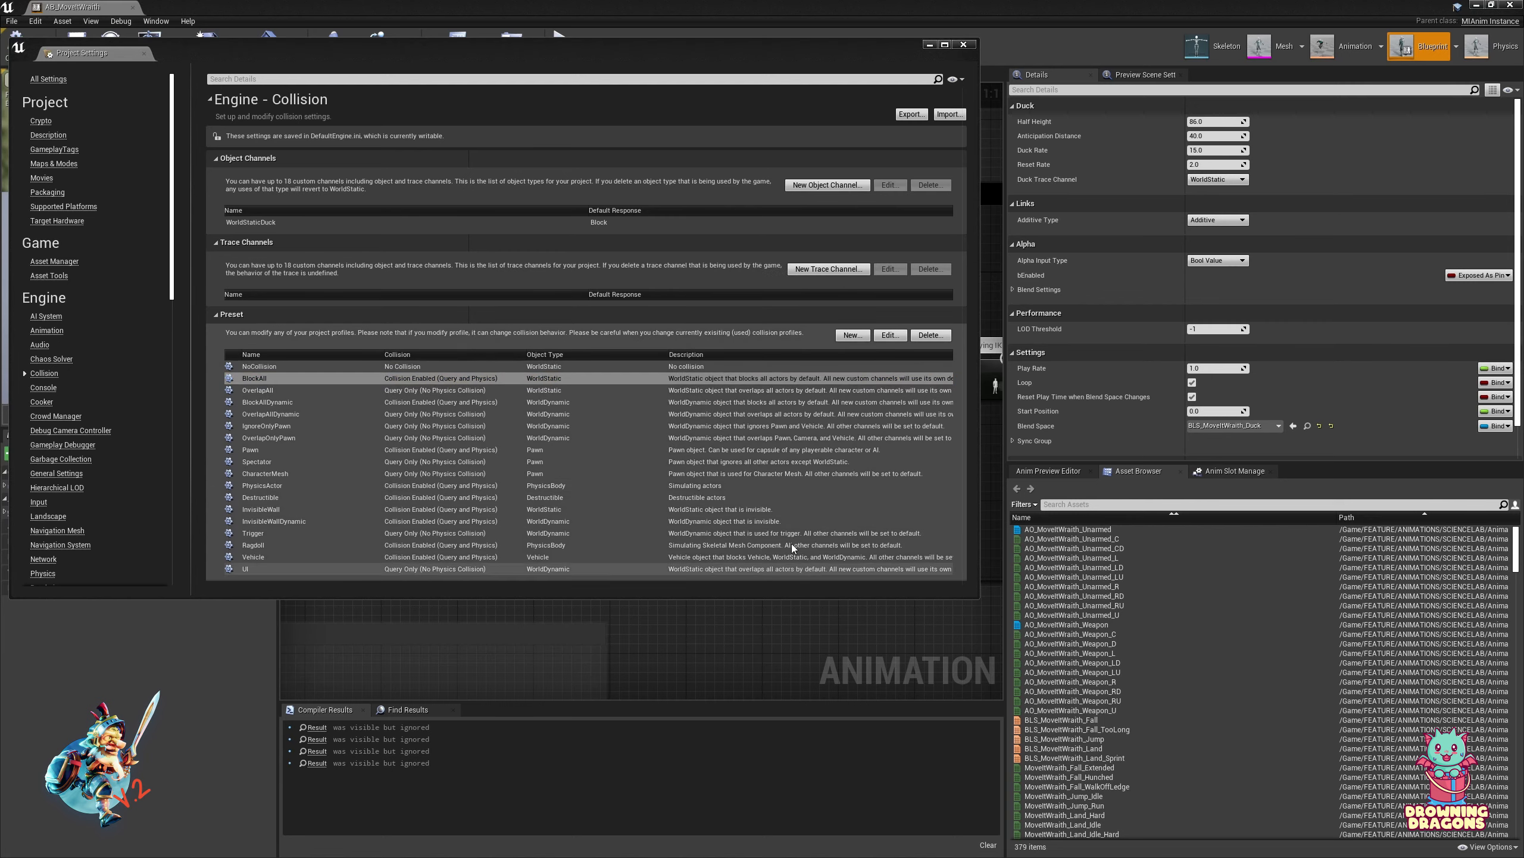
Draft a new collision profile with object type WorldStaticDuck and Collision Enabled (Query and Physics), and discard it
click(851, 336)
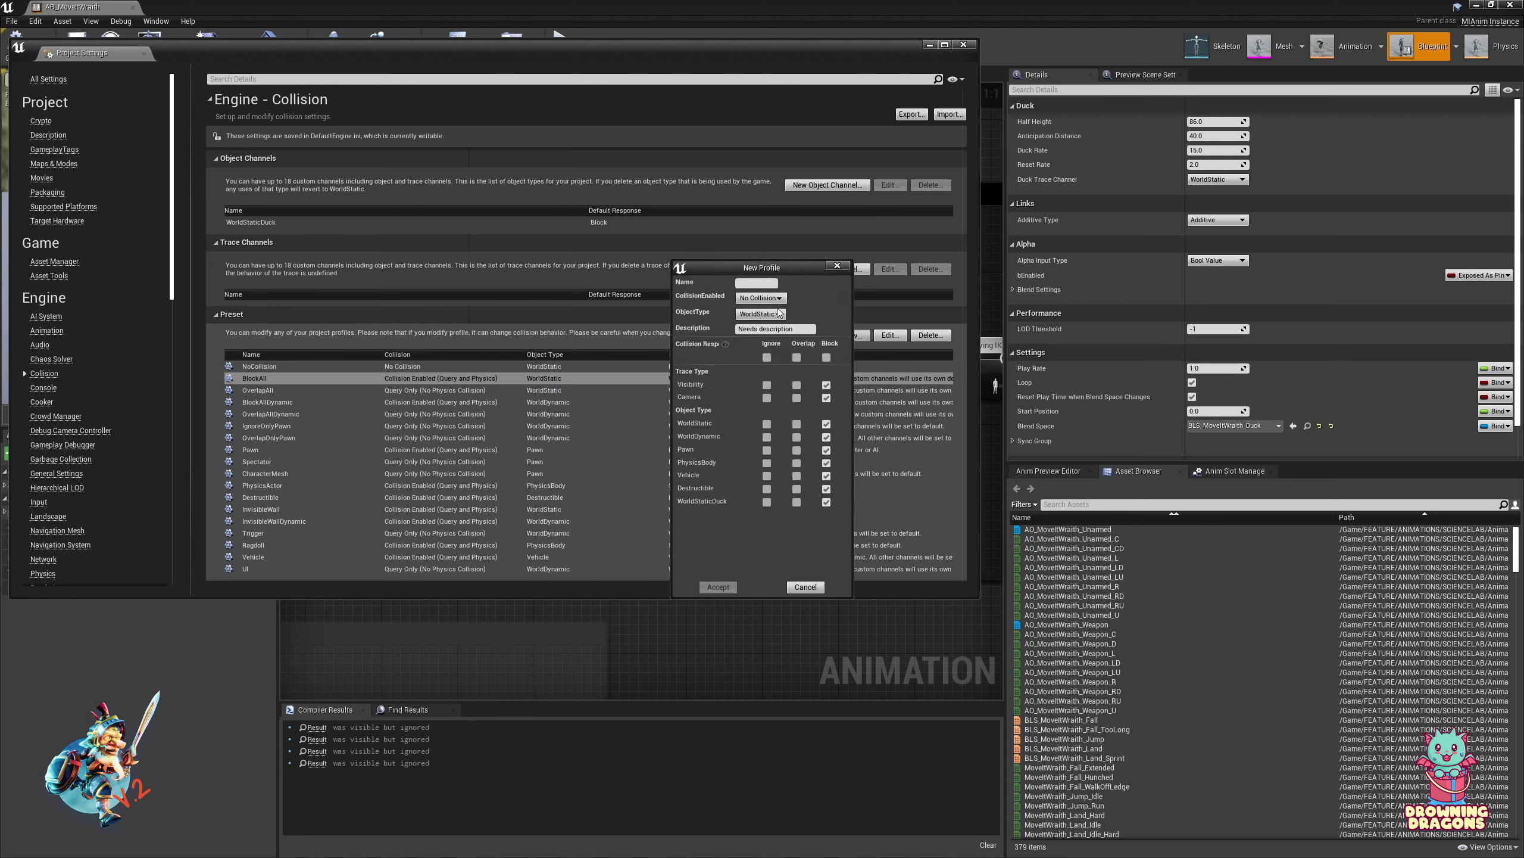
click(769, 316)
click(767, 372)
click(759, 298)
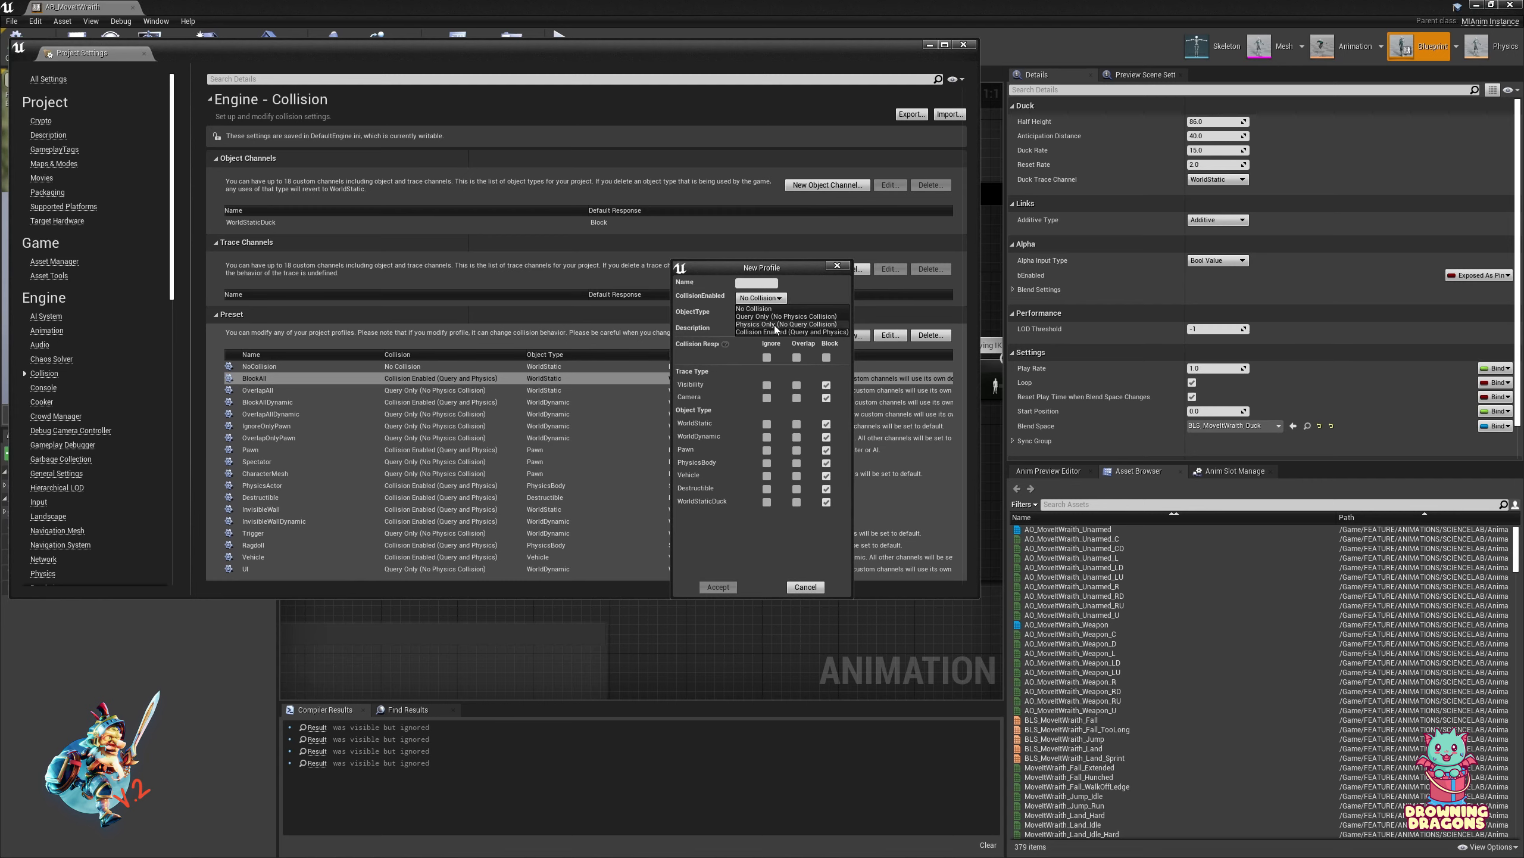
click(780, 332)
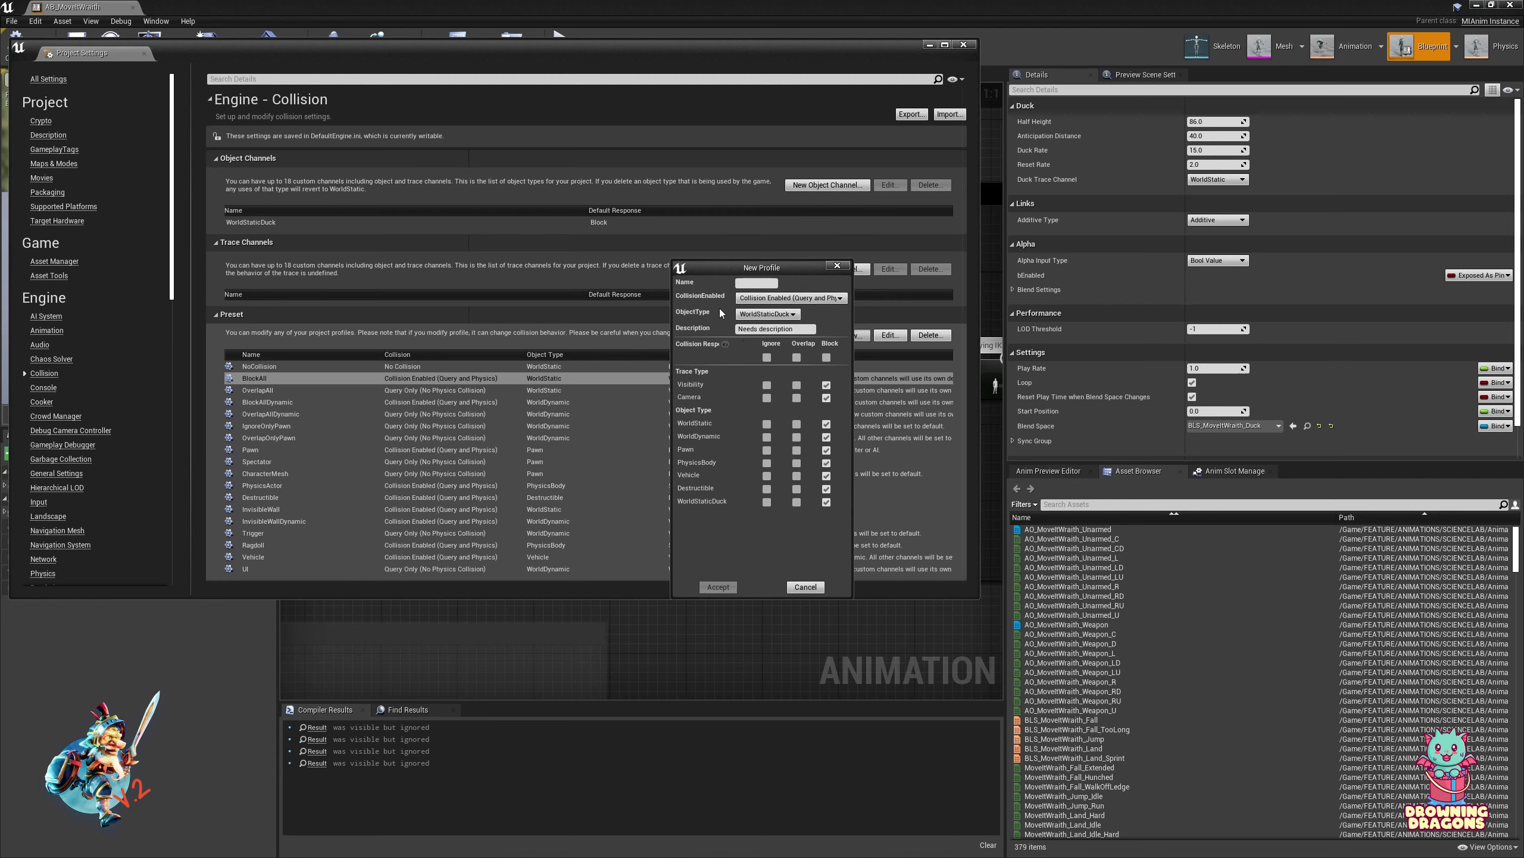
click(805, 587)
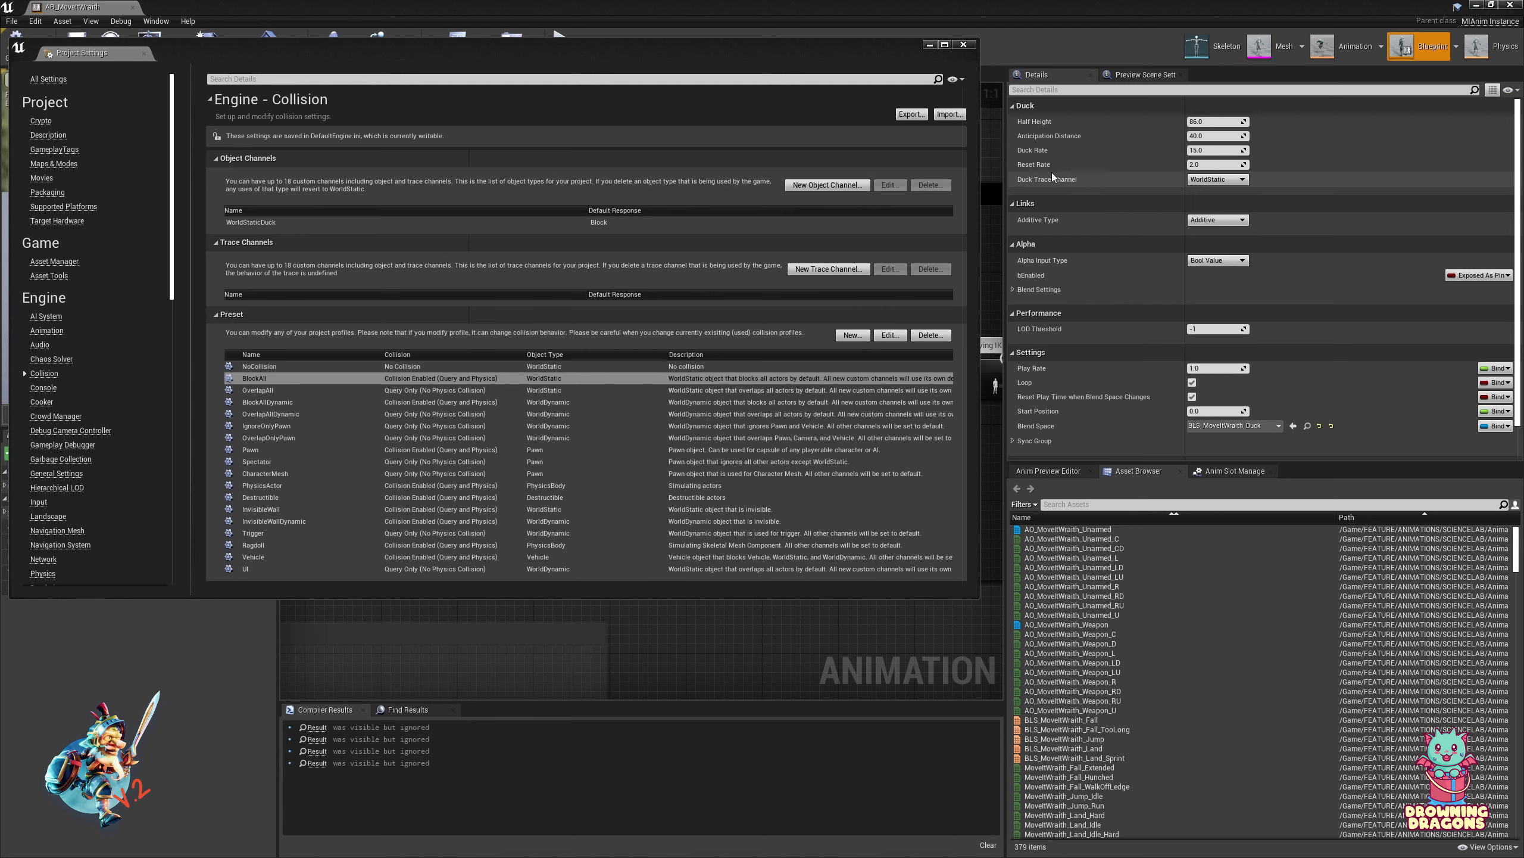
Try WorldStaticDuck as the Duck node's trace channel, restore WorldStatic, and compile the animation blueprint
click(1210, 181)
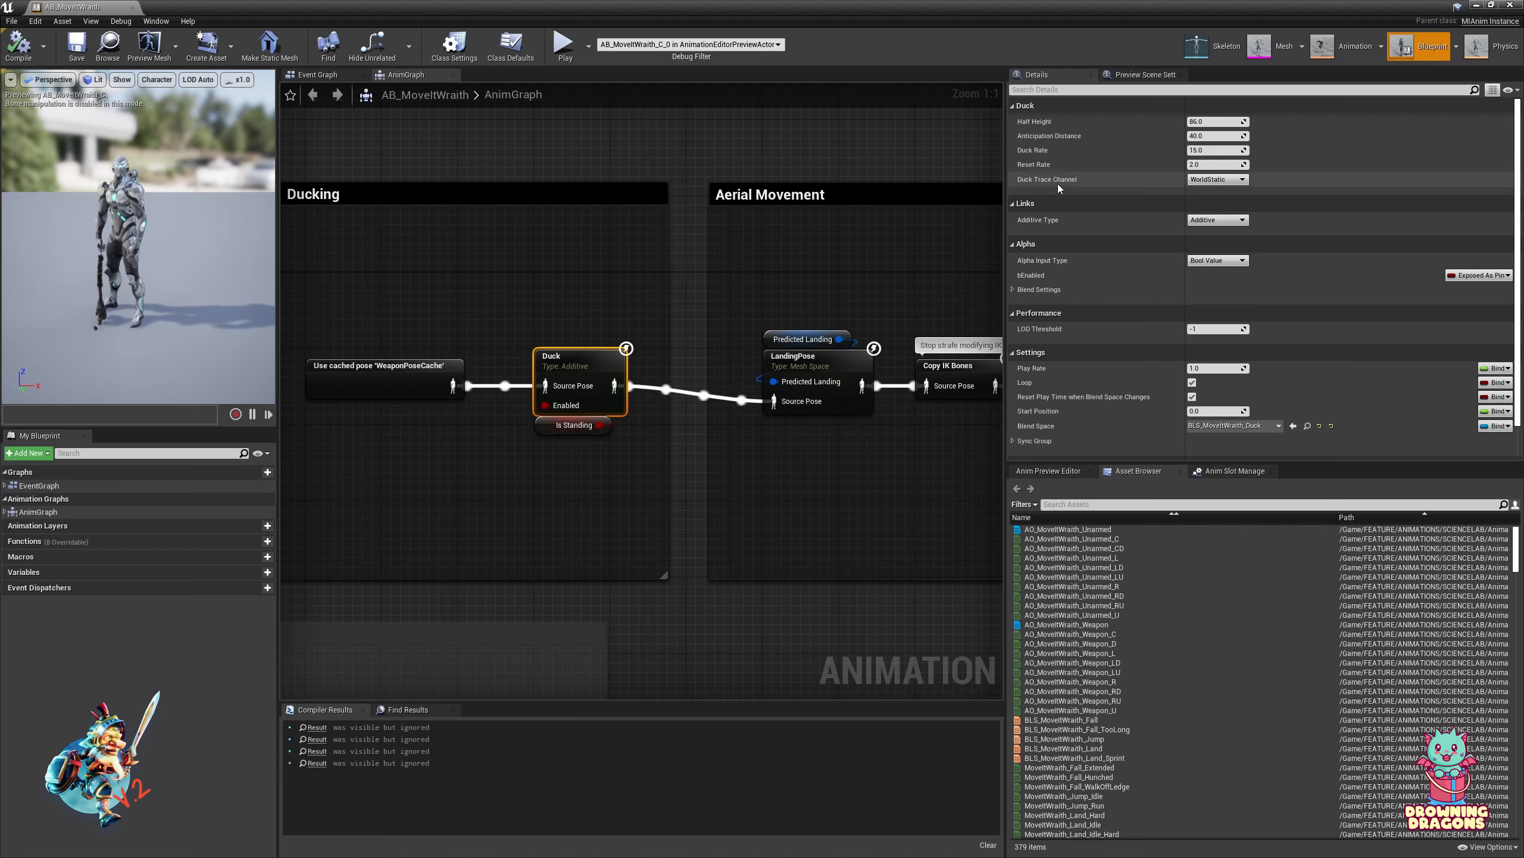
click(1213, 251)
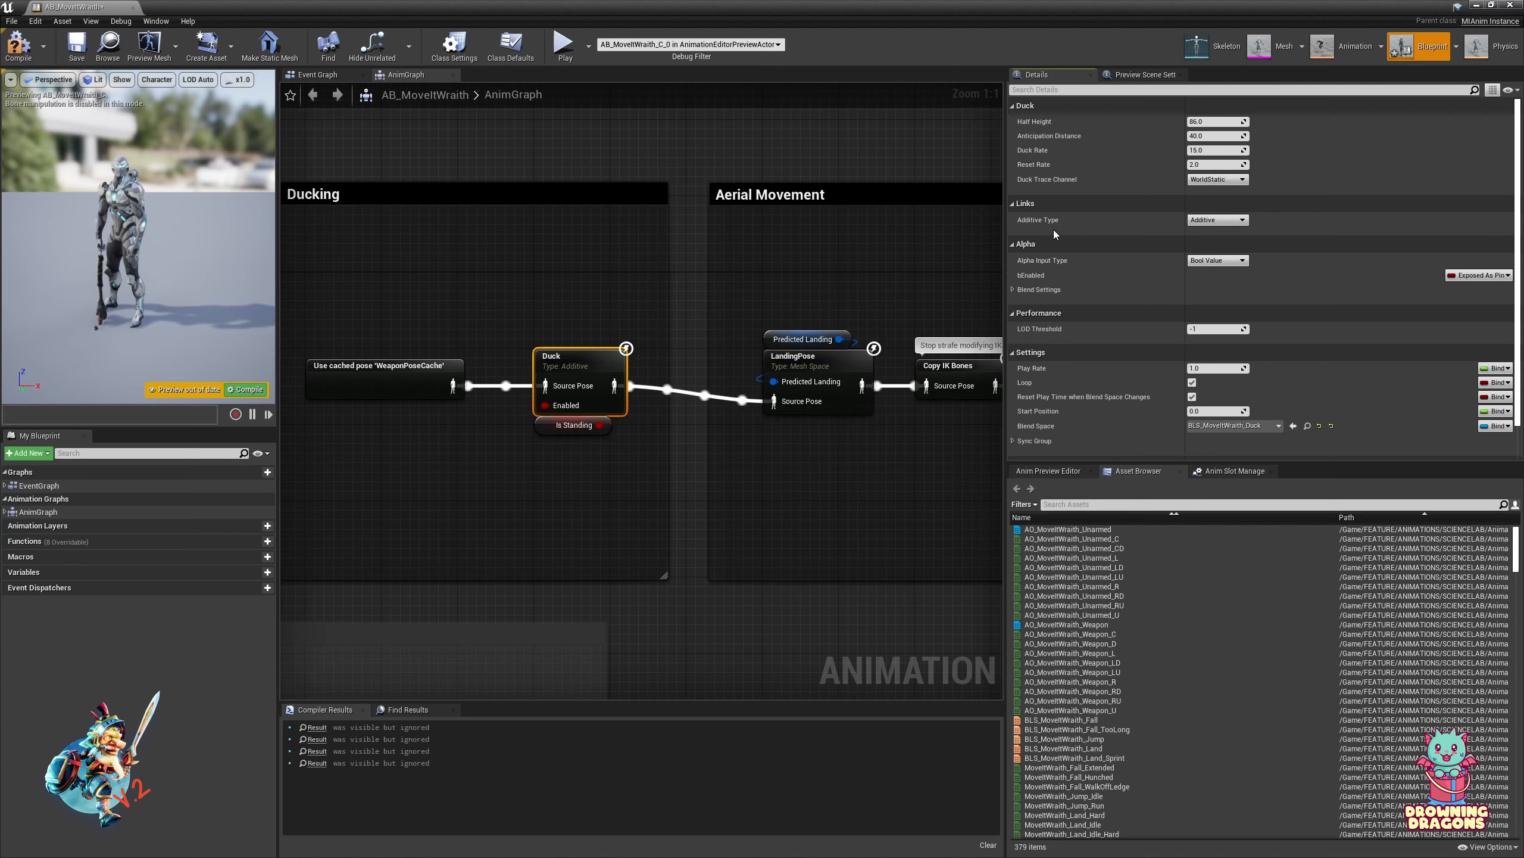
click(1210, 180)
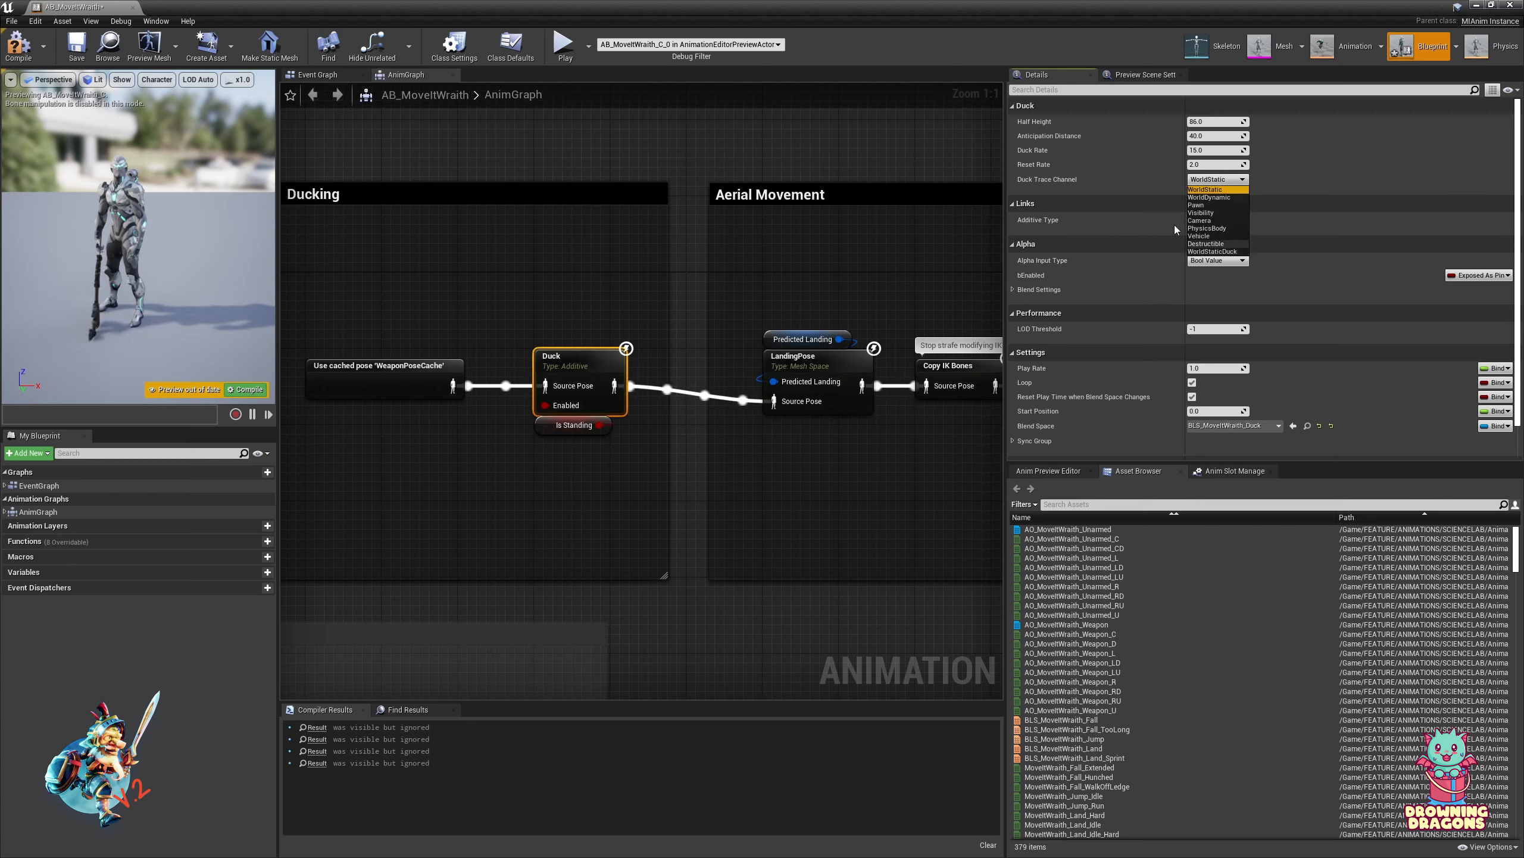
click(1207, 189)
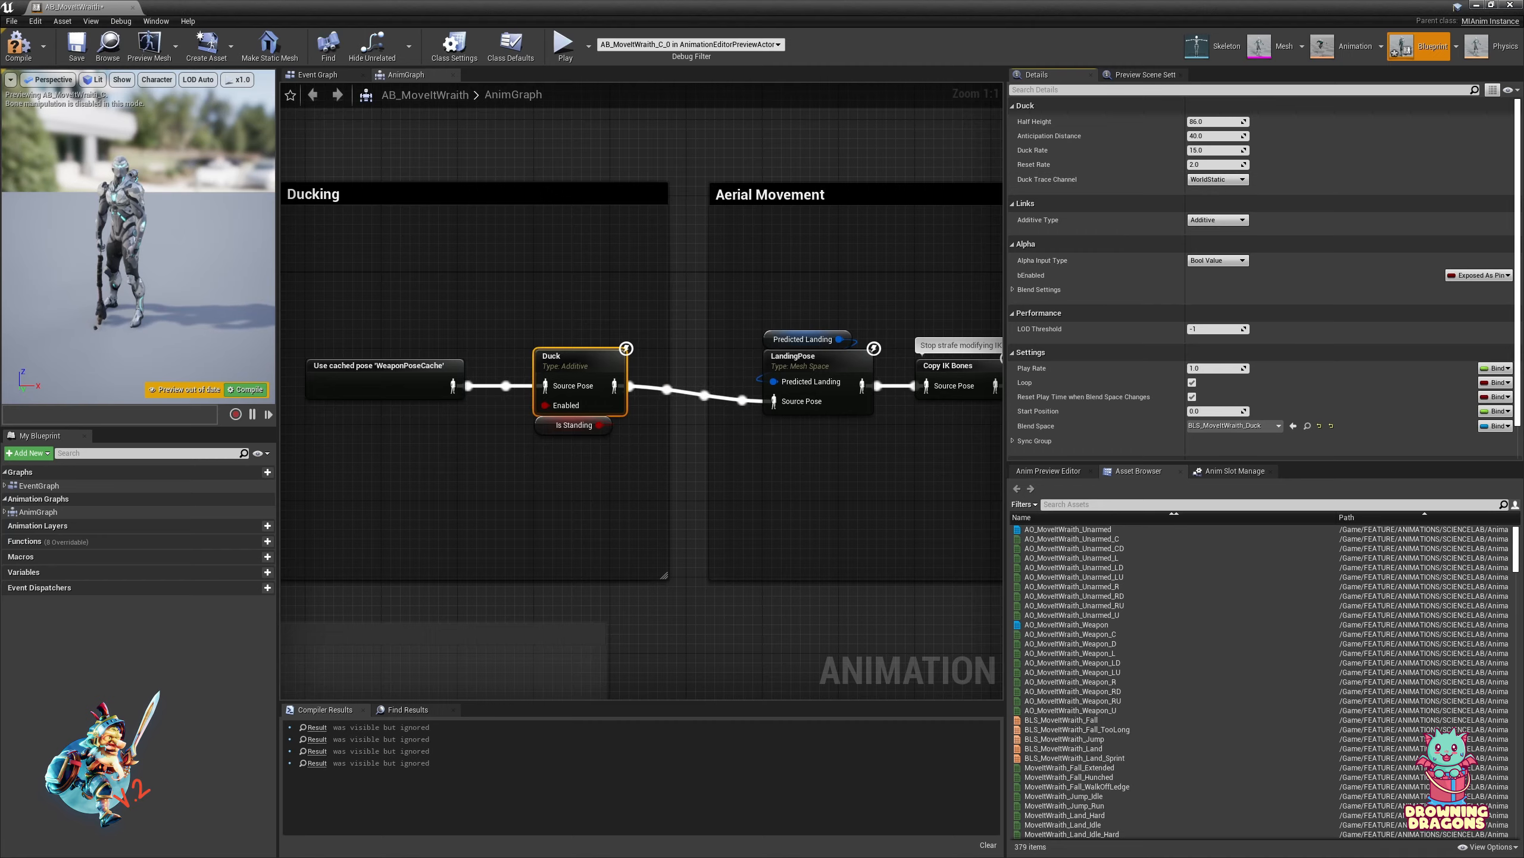
click(18, 45)
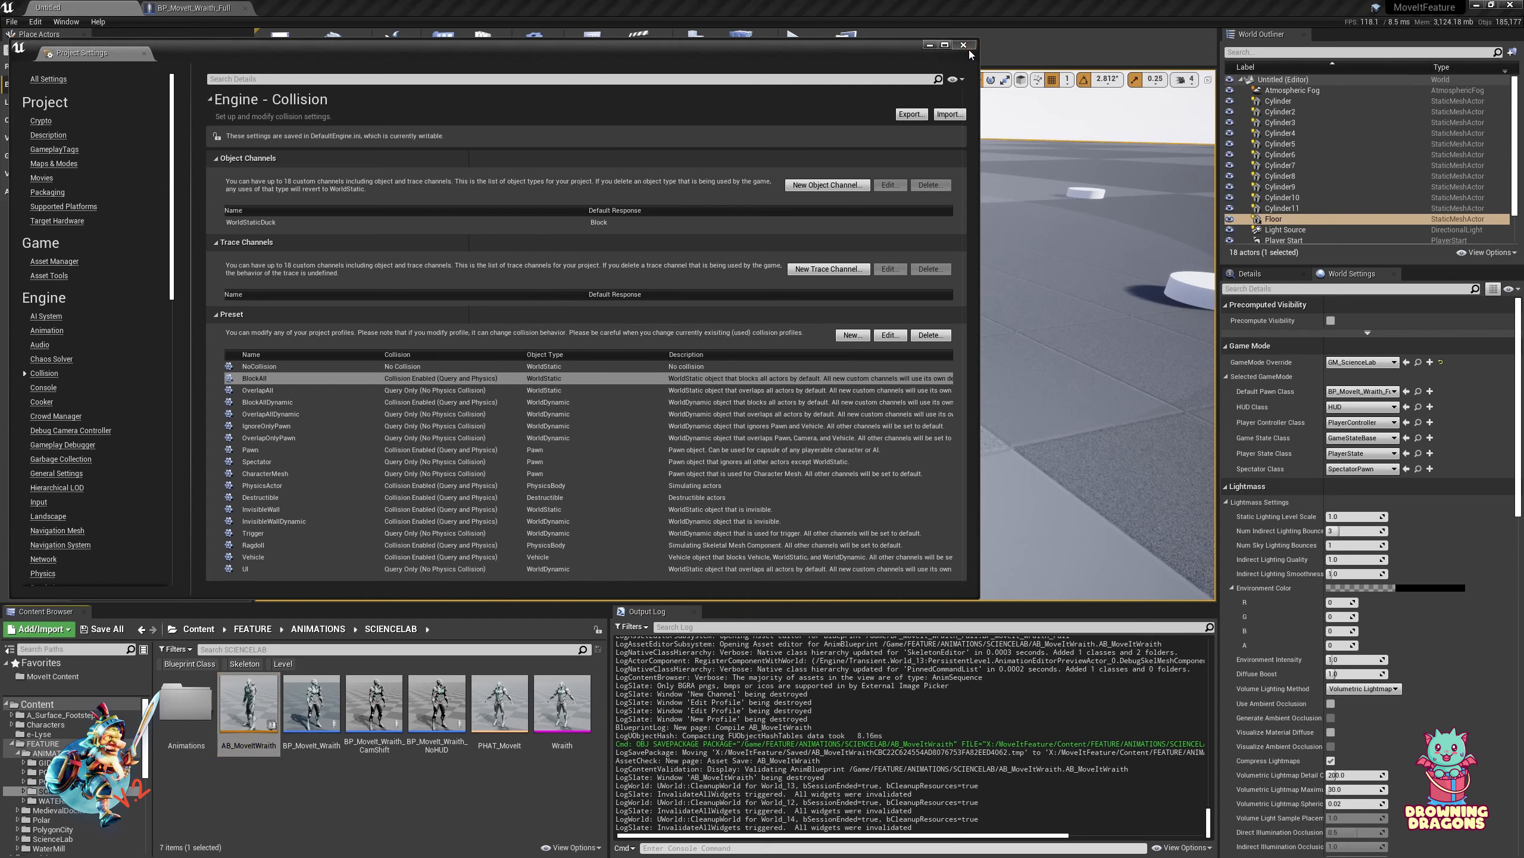
Close the project settings and launch a two-player preview in a new editor window with net mode Play As Client
click(964, 45)
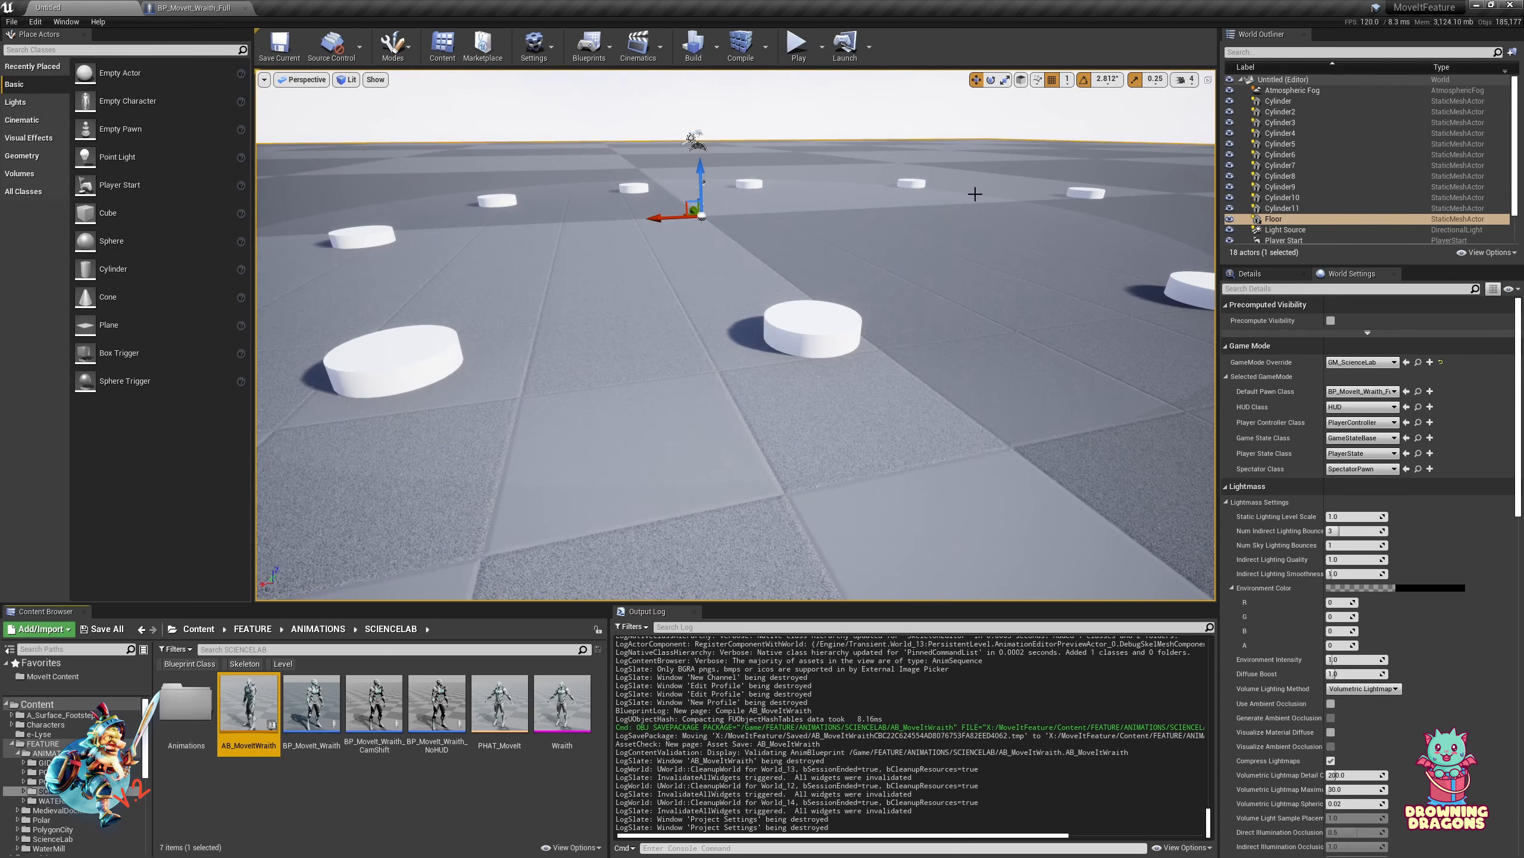
mouse_move(873, 349)
right_down()
mouse_move(936, 349)
mouse_move(870, 358)
right_up()
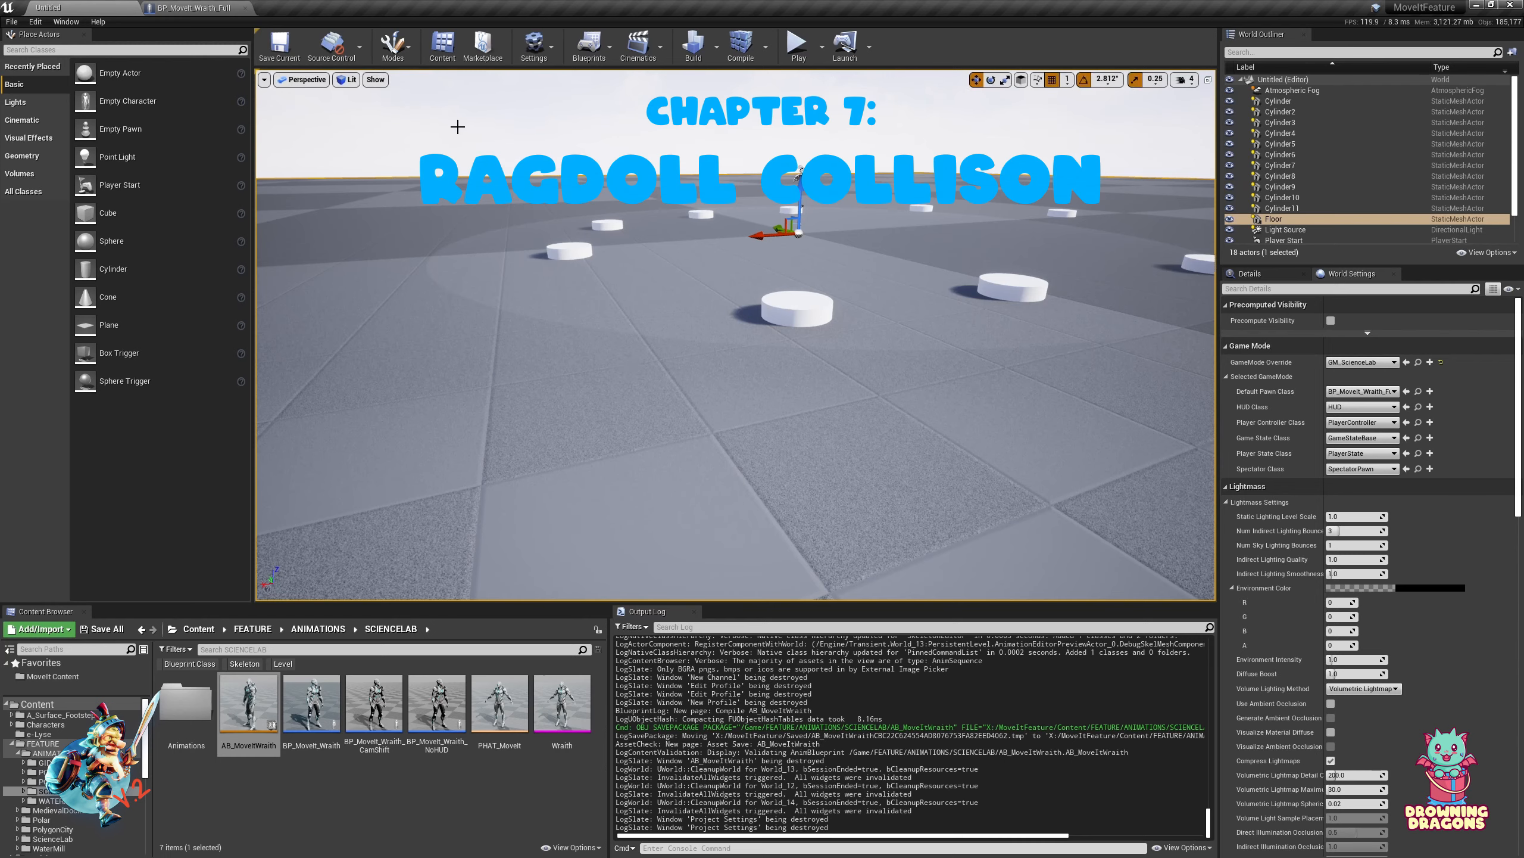
click(822, 48)
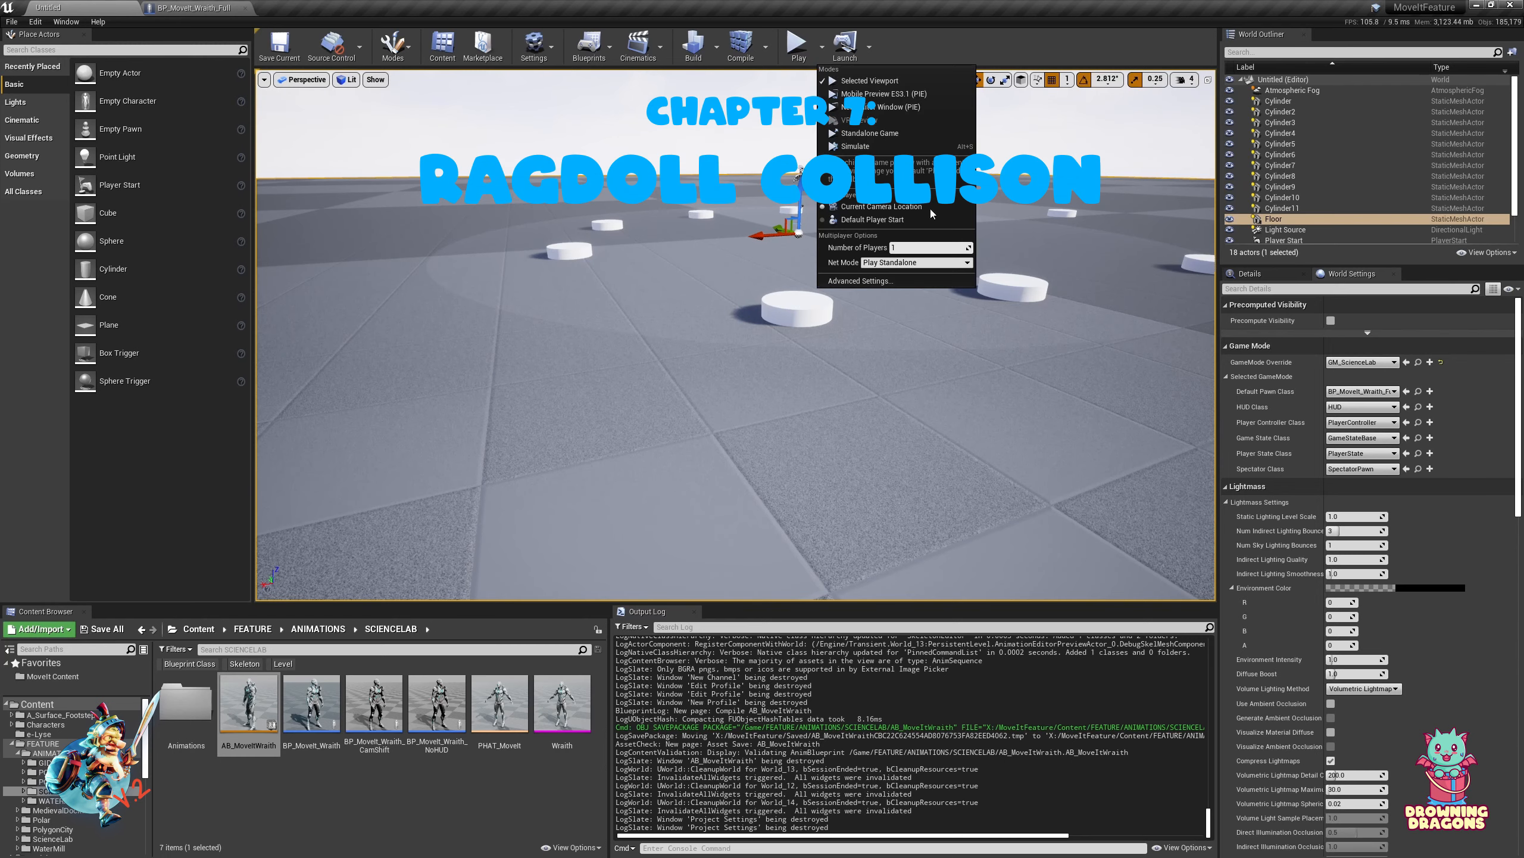
click(914, 262)
click(908, 289)
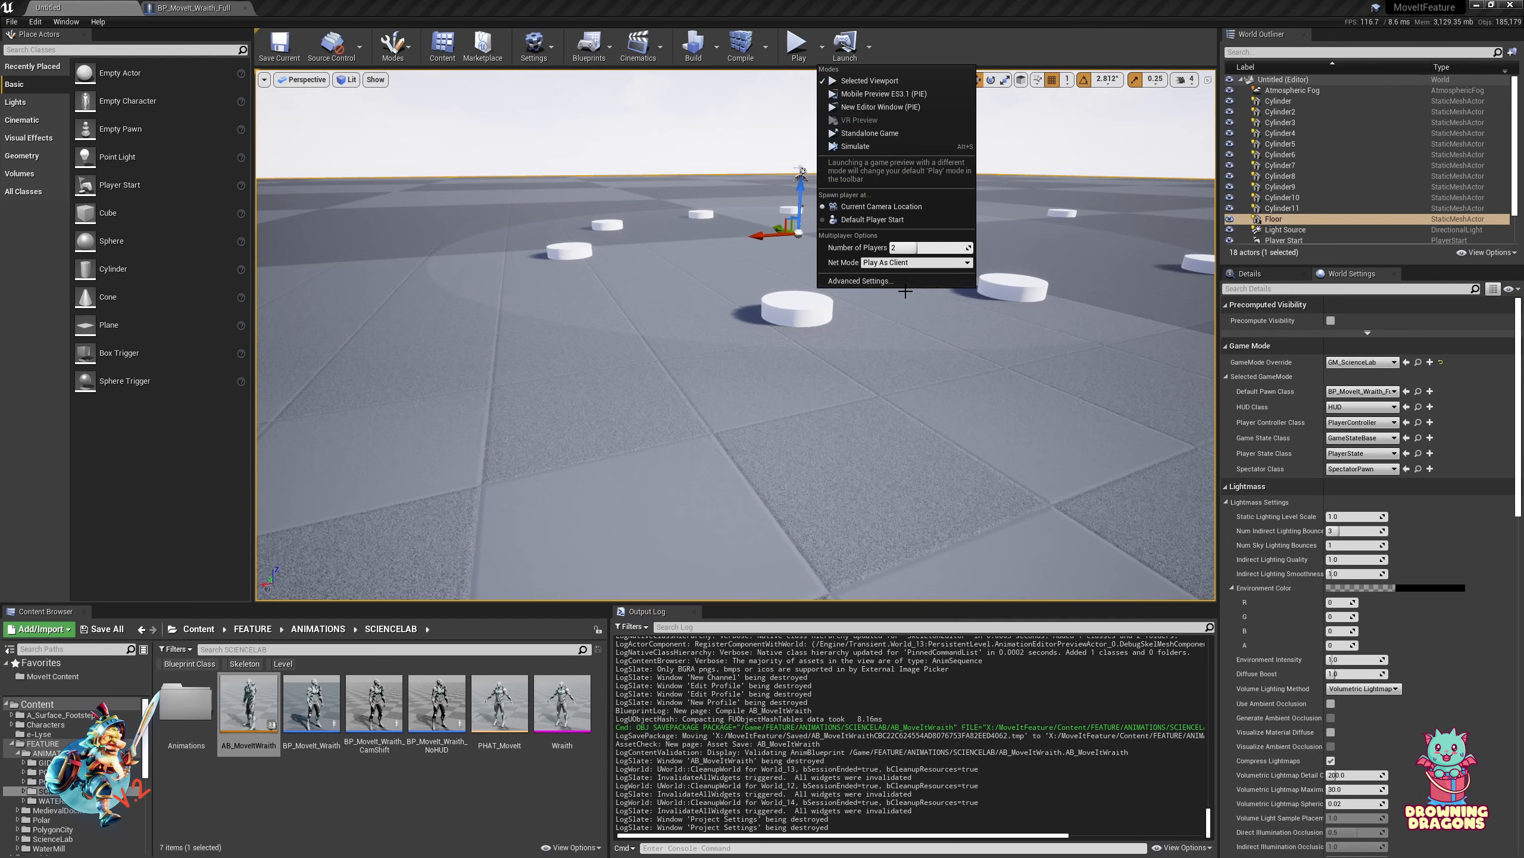
click(880, 107)
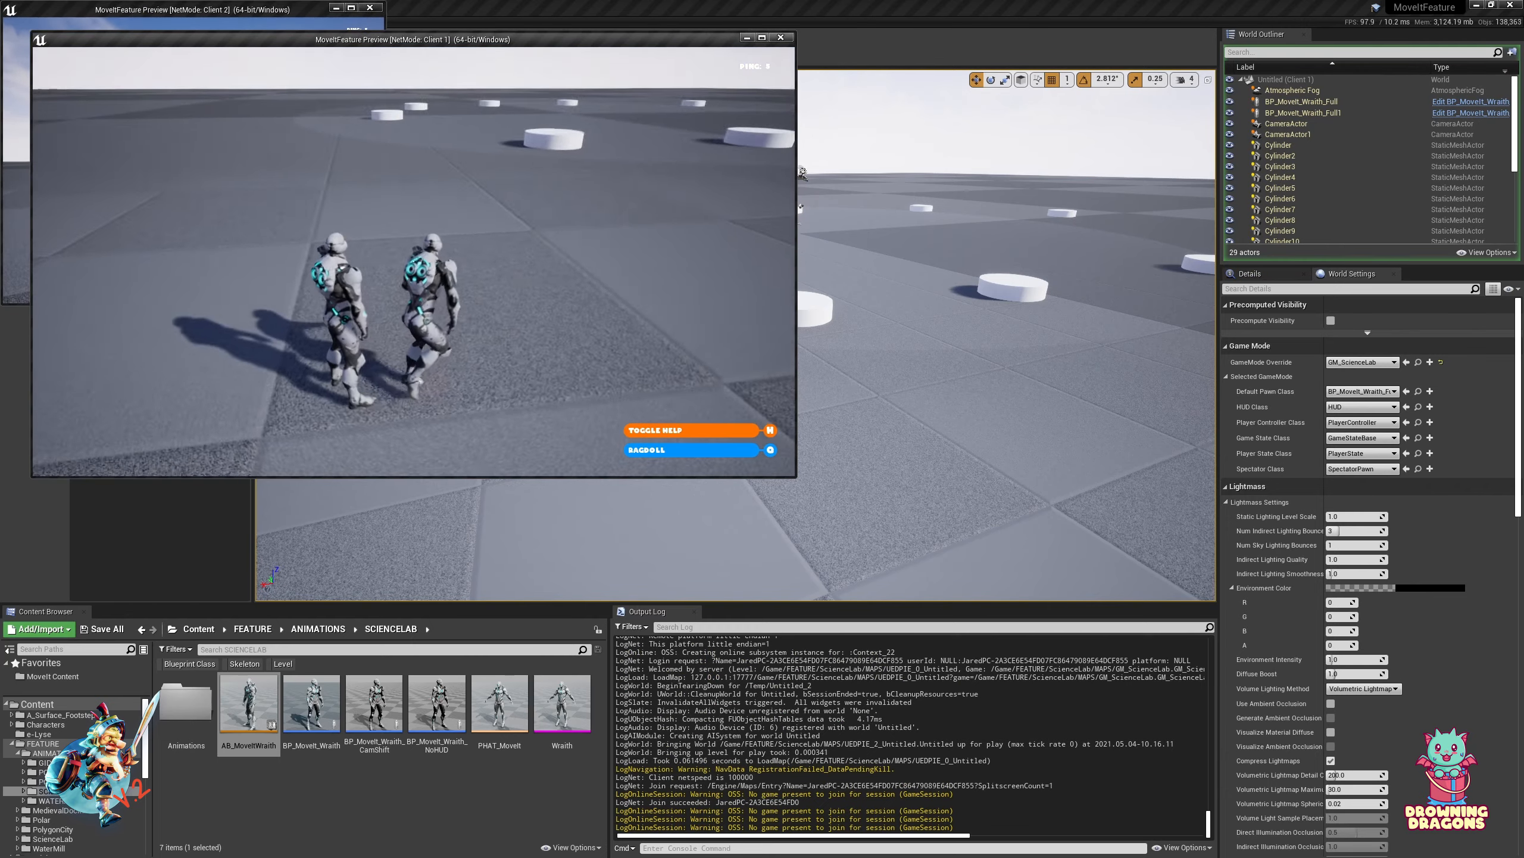
Ragdoll the Client 1 character, walk the Client 2 character up to it to test their collision, and stop the preview
key(d)
key(q)
key(shift+F1)
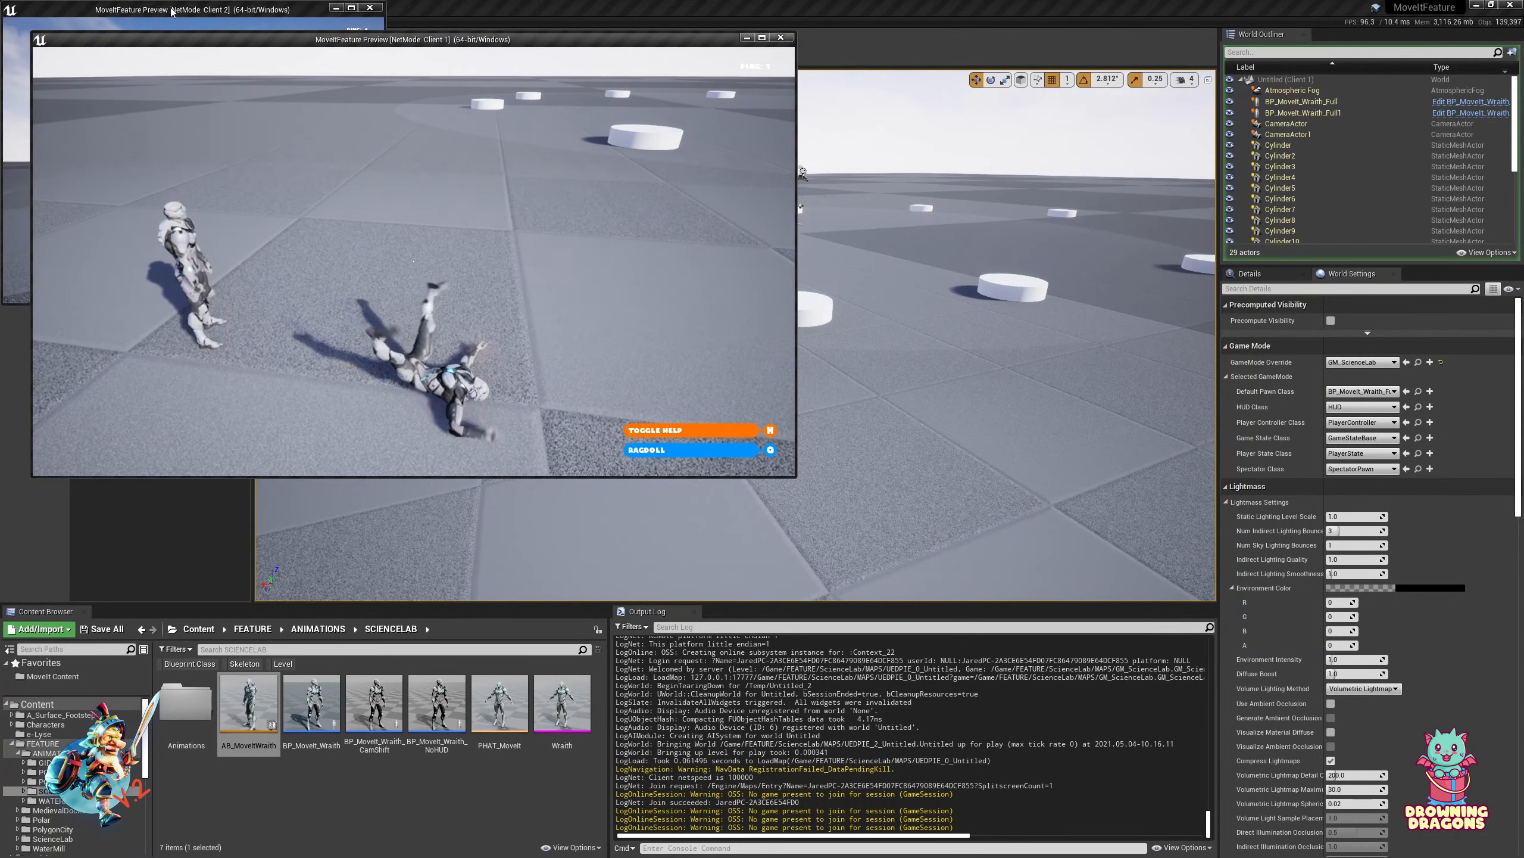
click(172, 11)
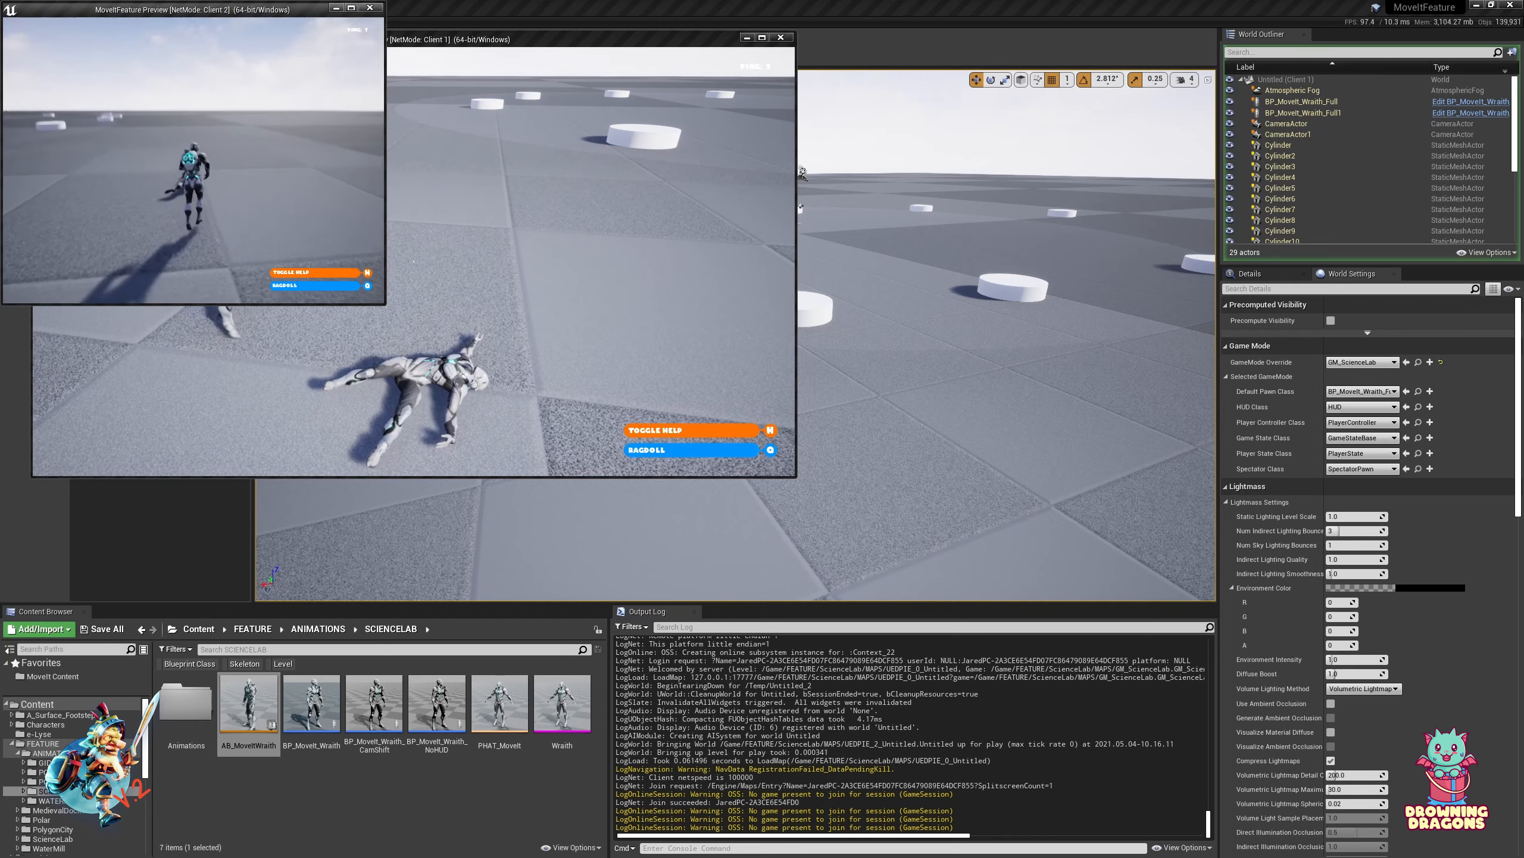
key(w)
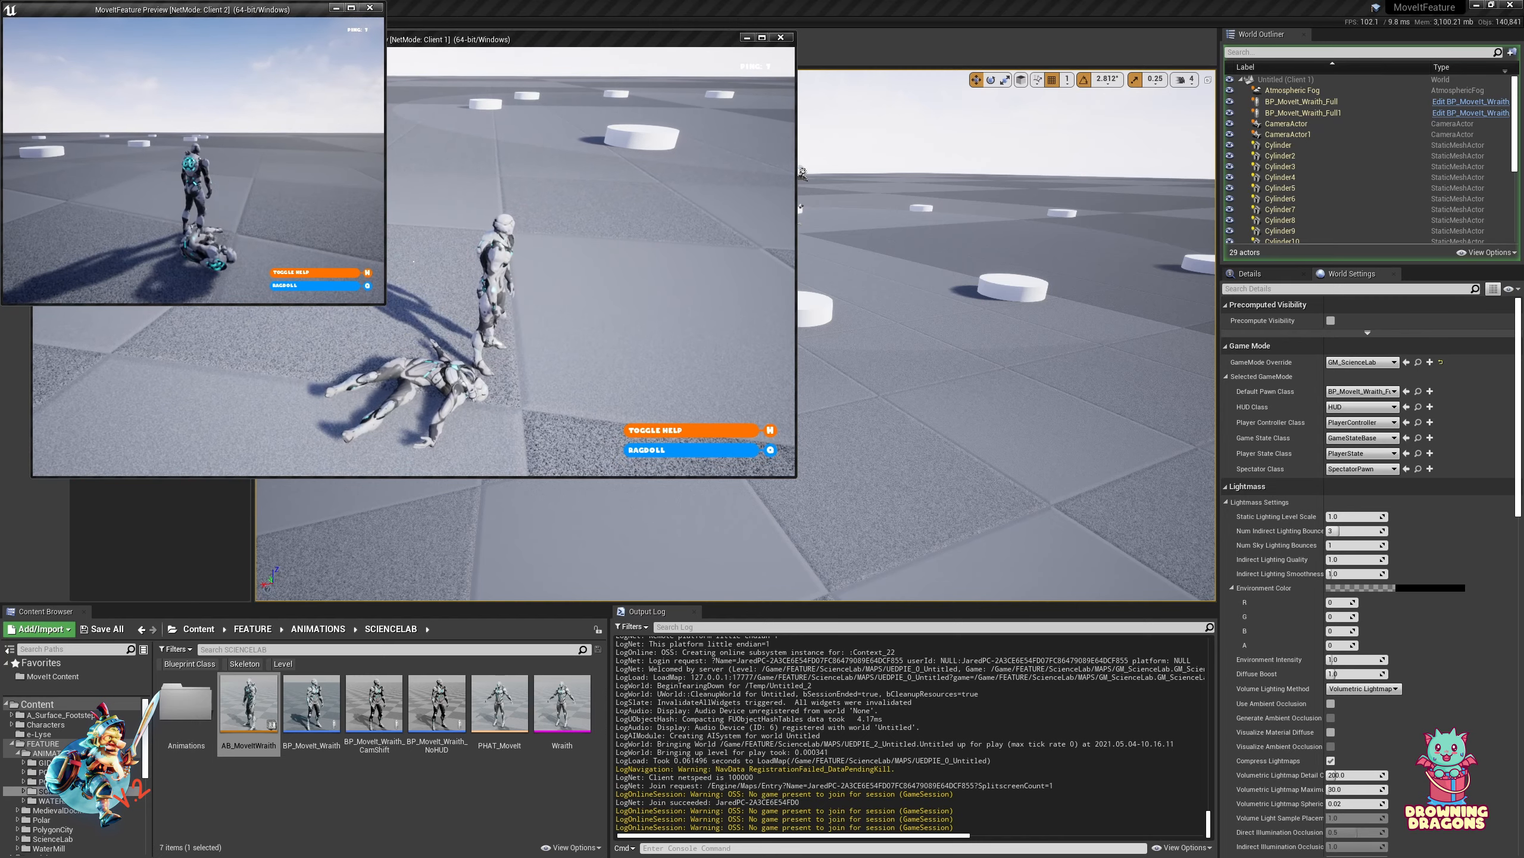
key(Escape)
Return to the BP_MoveIt_Wraith_Full blueprint and expand the Collision settings of its Mesh component
click(289, 783)
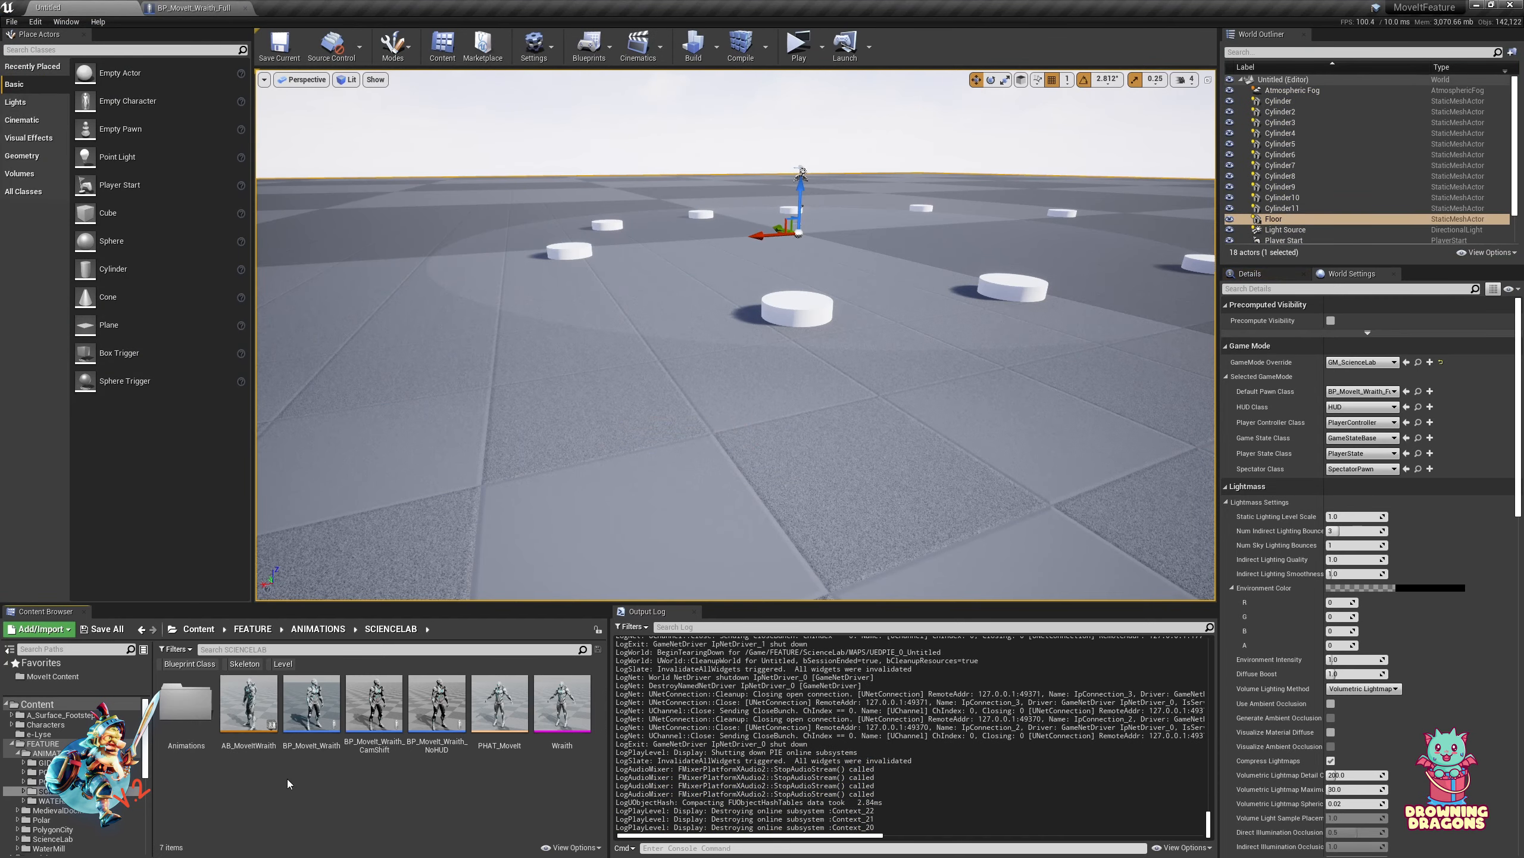
click(36, 704)
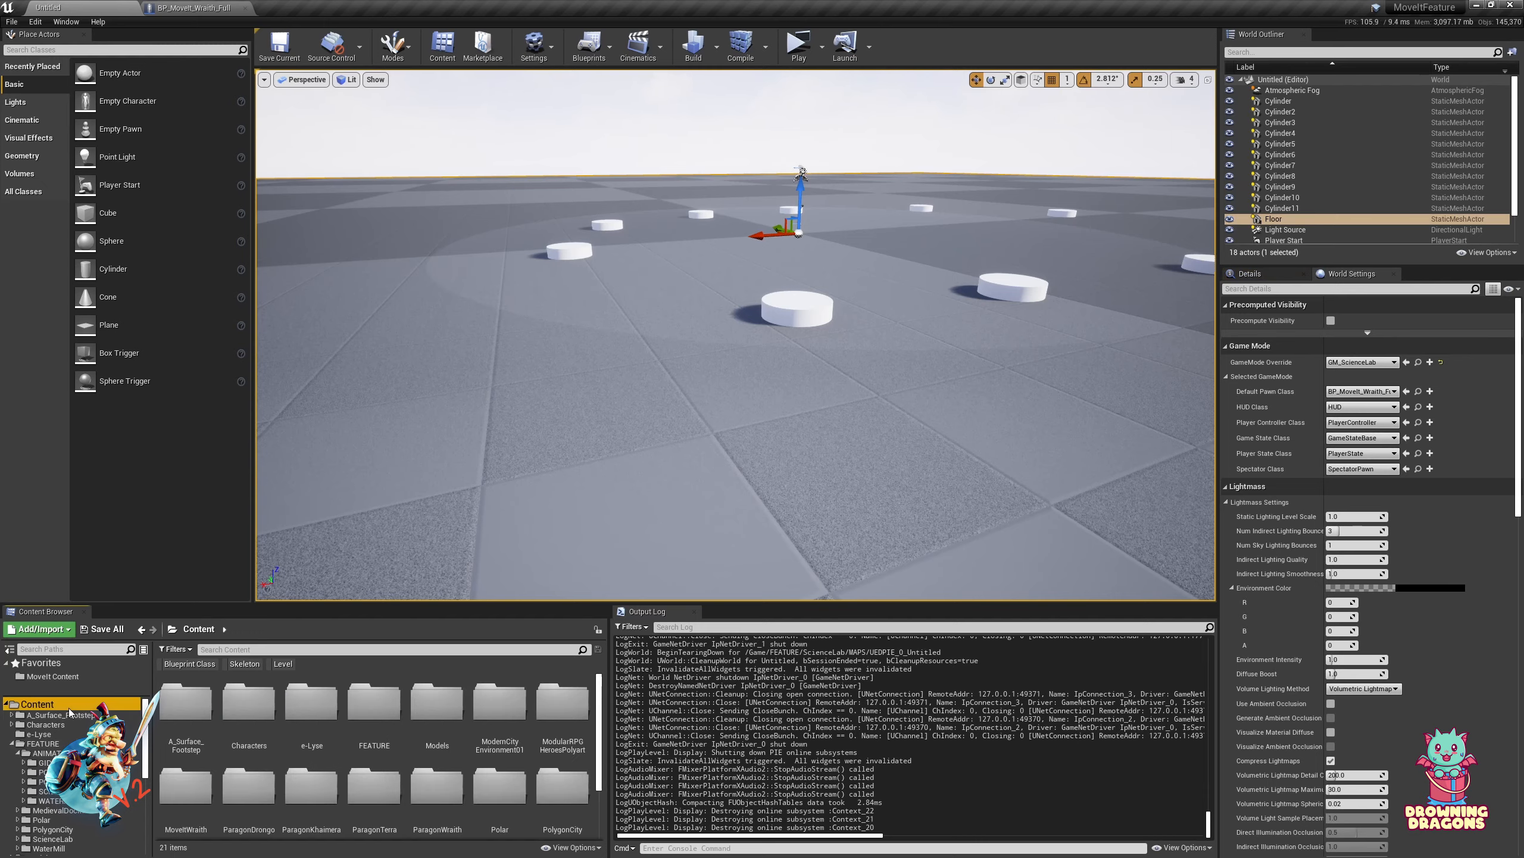
double_click(354, 777)
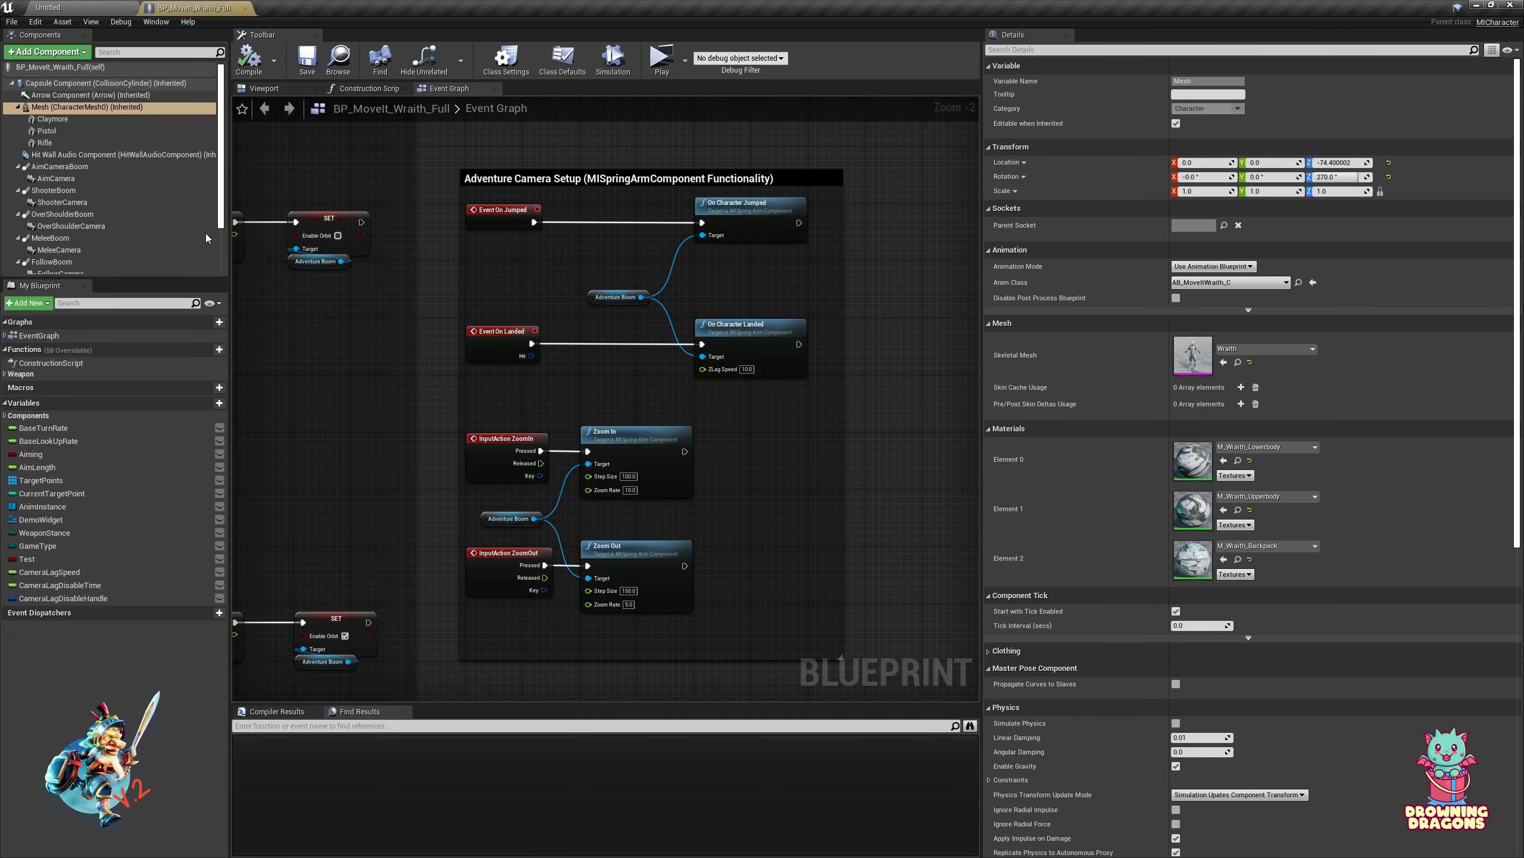
click(56, 111)
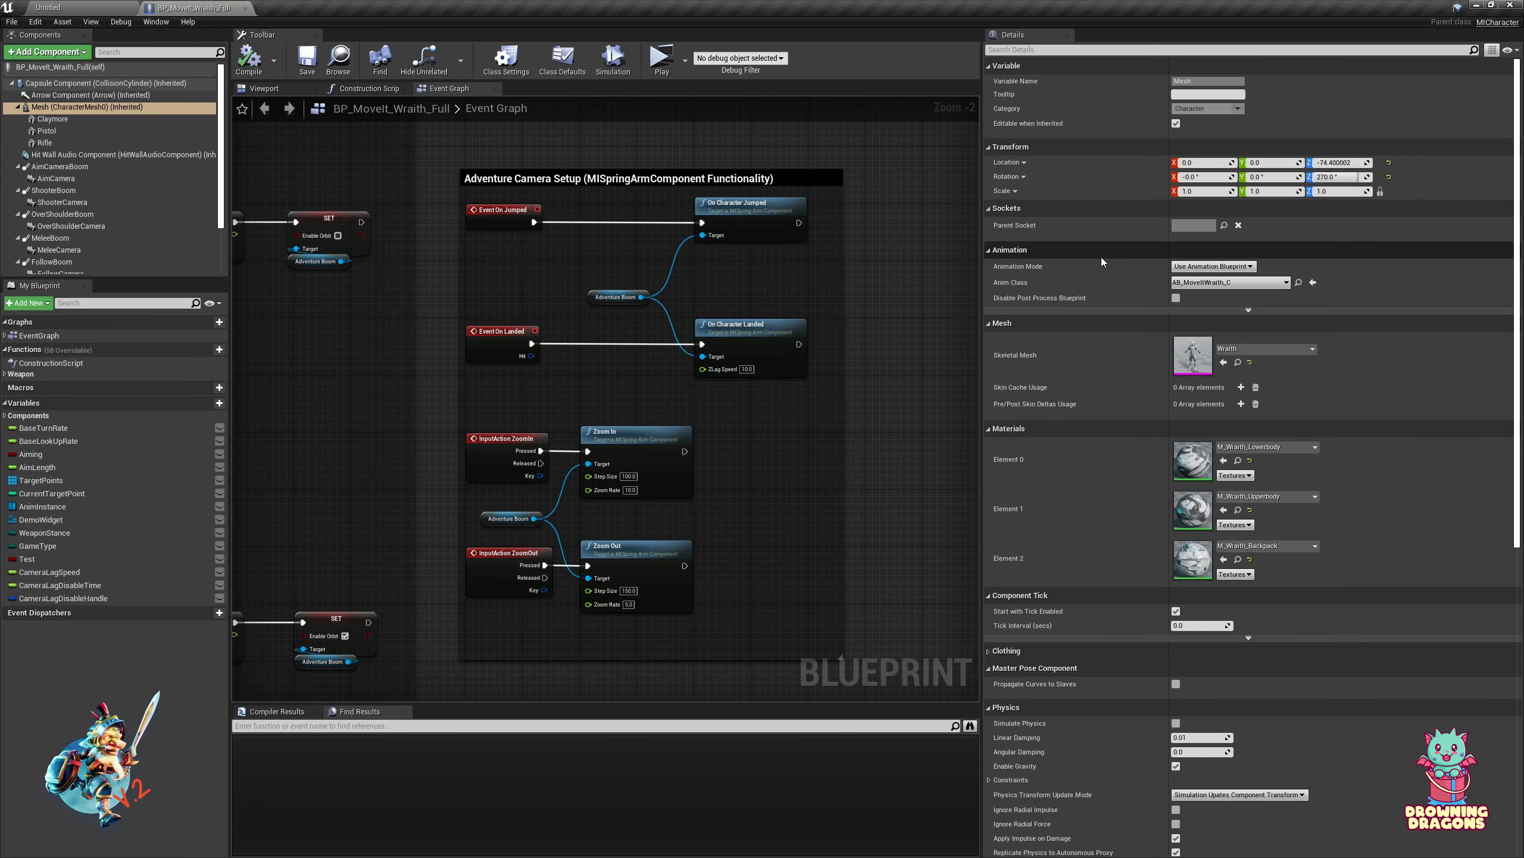
scroll(1114, 522, down, 3)
scroll(1115, 527, down, 1)
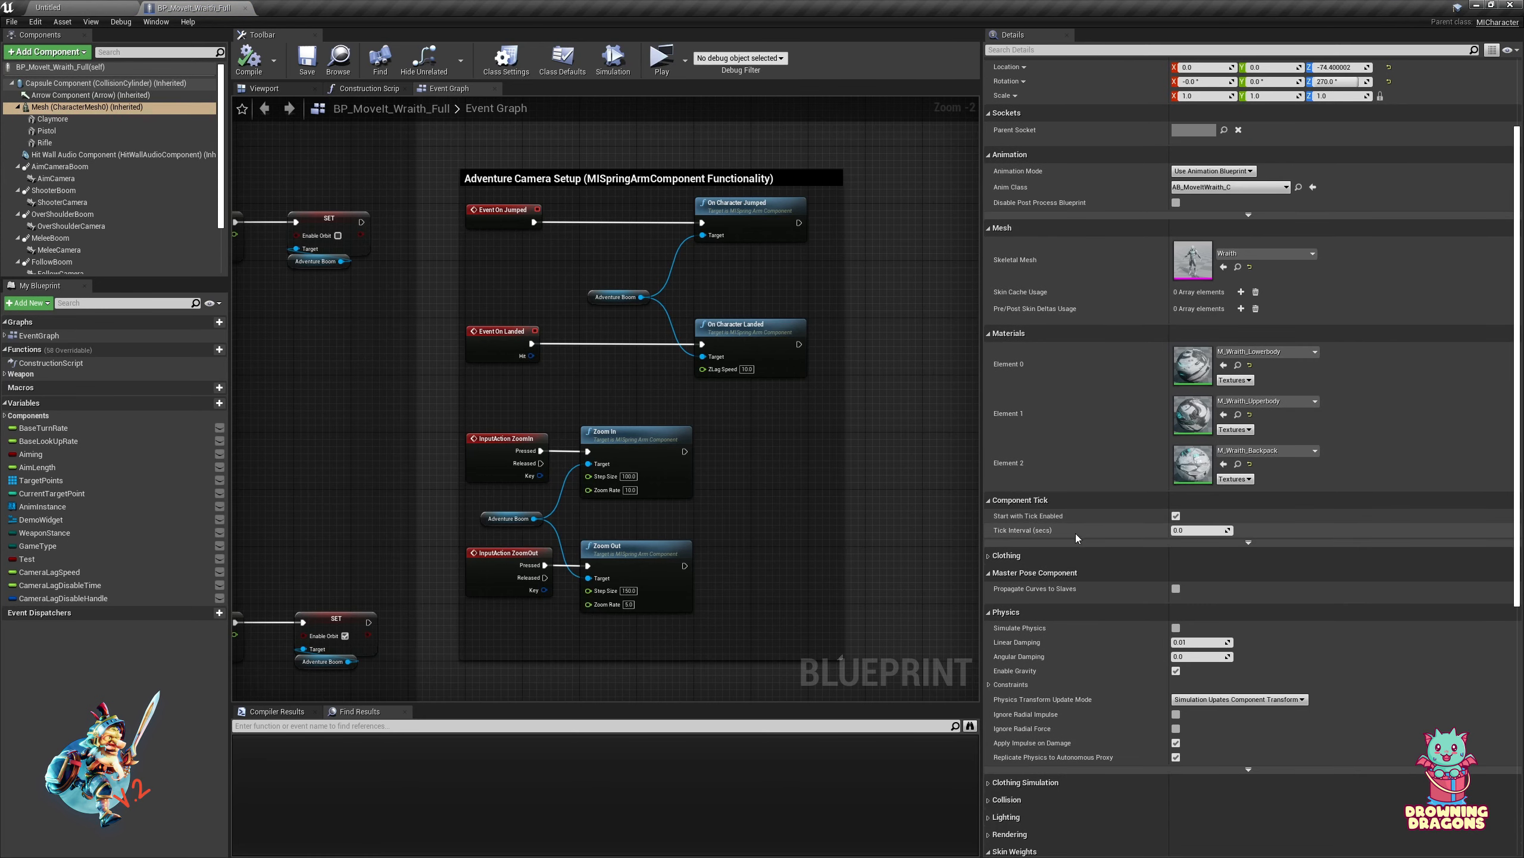
scroll(1077, 523, down, 5)
click(1033, 609)
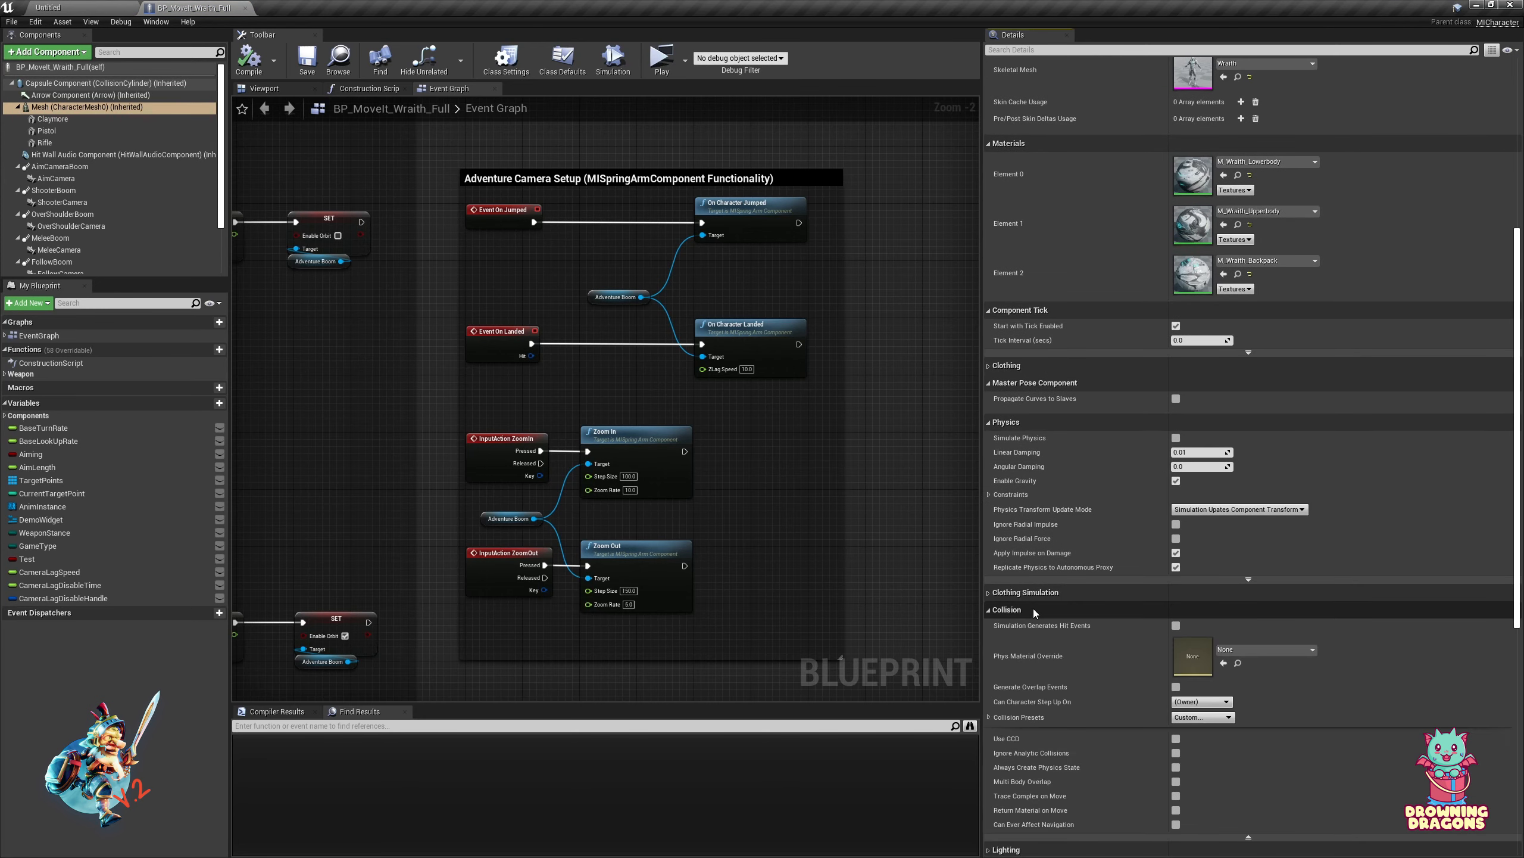
Expand the Mesh component's Collision Presets and examine its Object Type options and the Pawn and PhysicsBody responses
scroll(1075, 608, down, 5)
click(1028, 546)
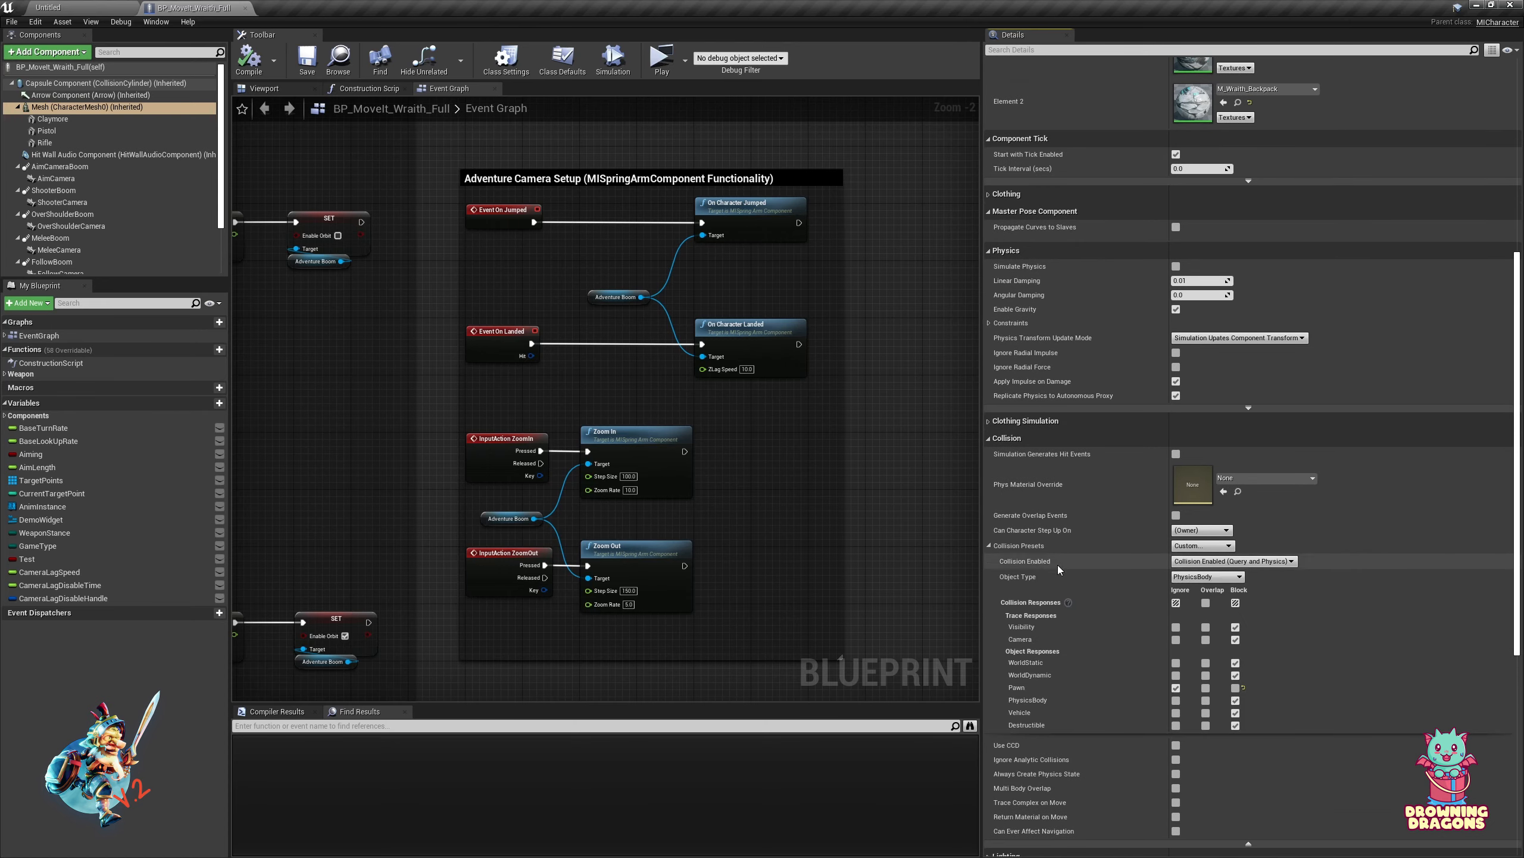
scroll(1058, 565, down, 2)
click(1194, 520)
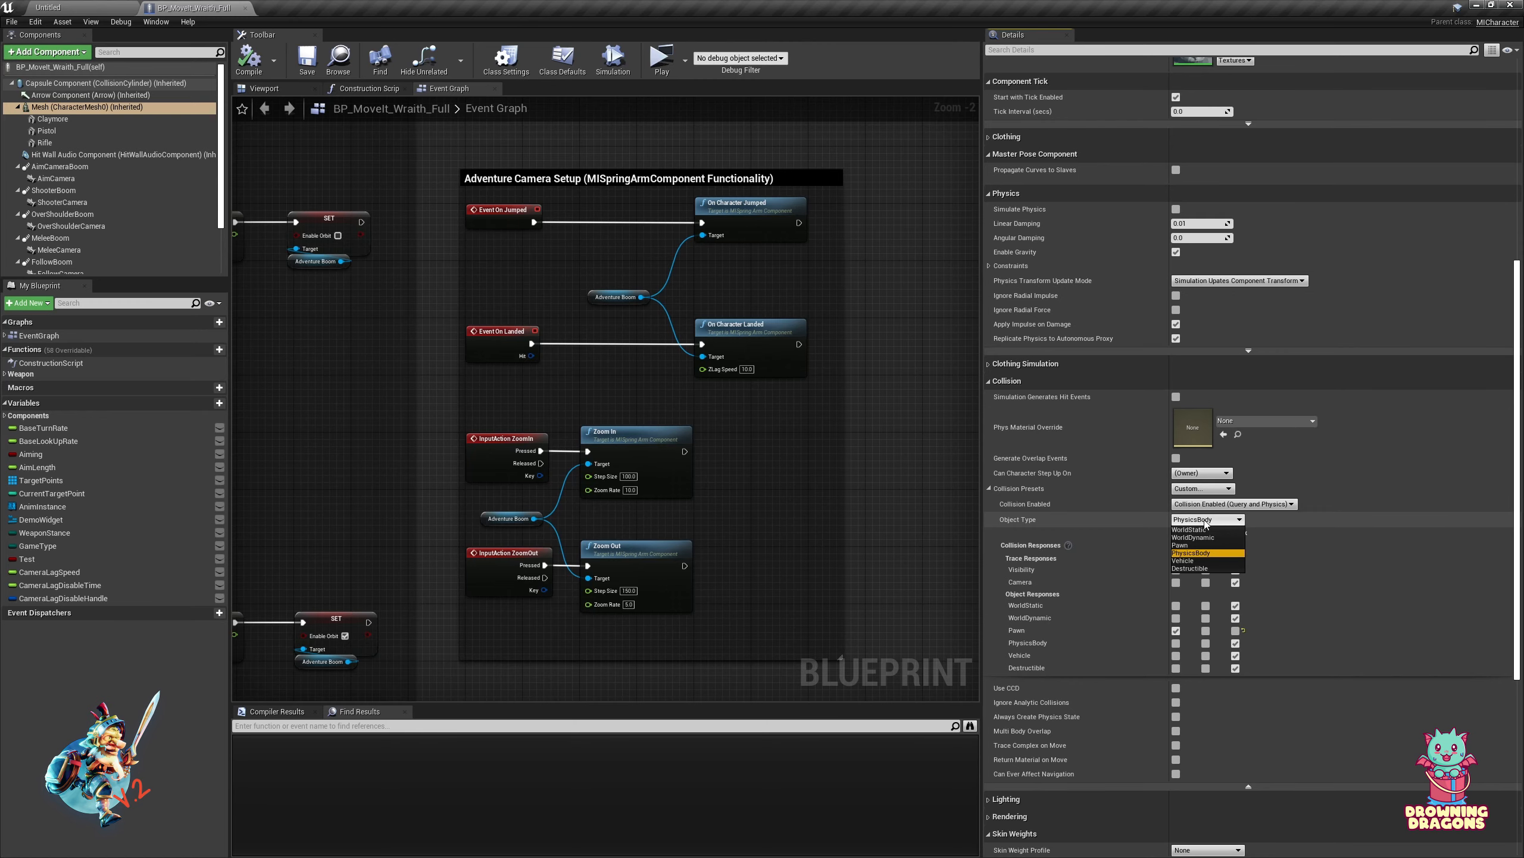
click(1115, 535)
scroll(1066, 598, down, 2)
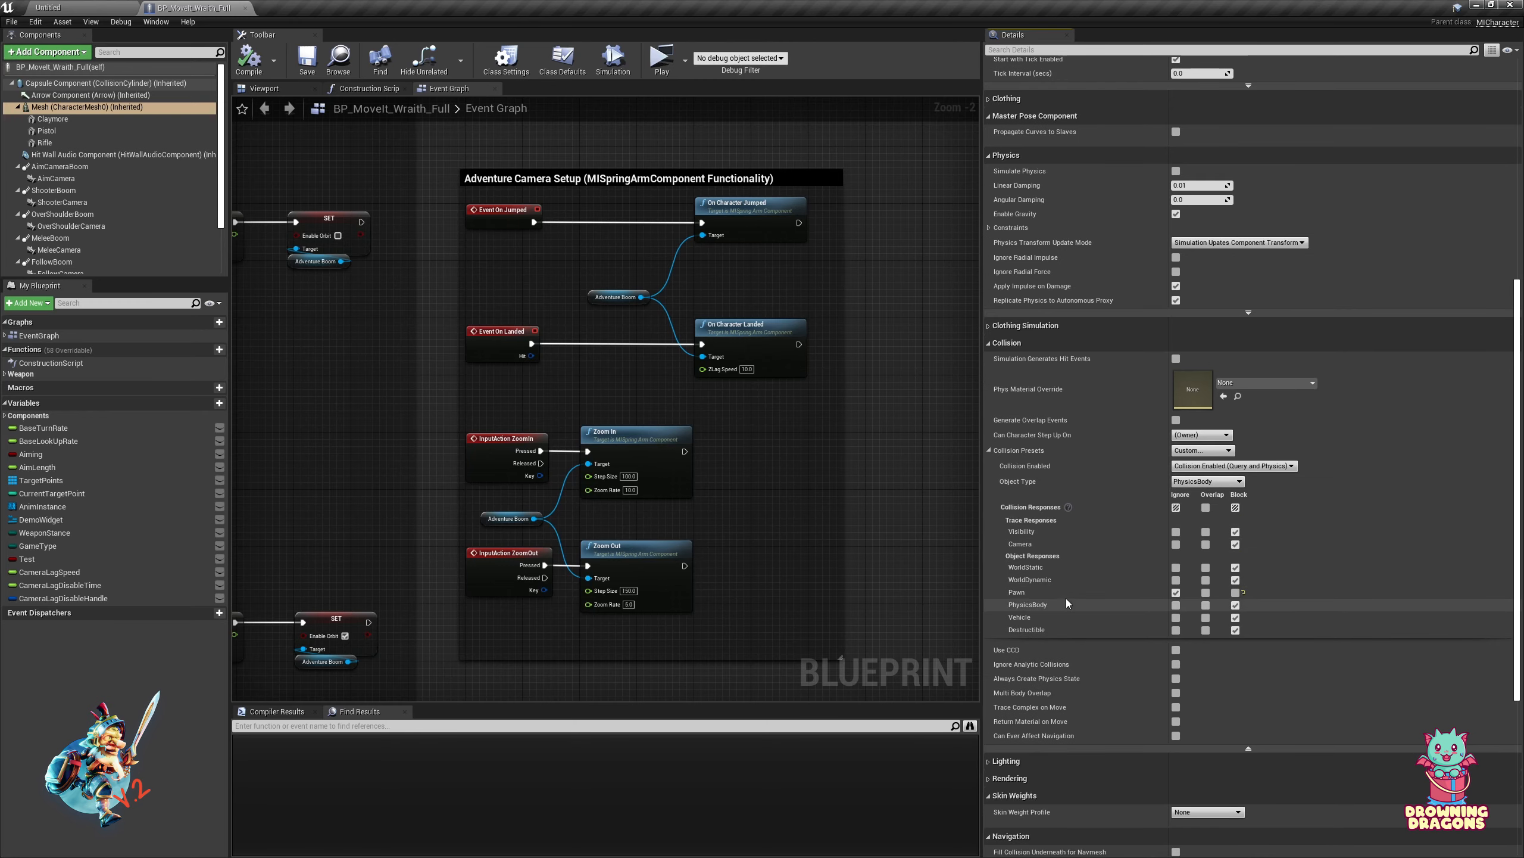
click(1176, 592)
click(1200, 482)
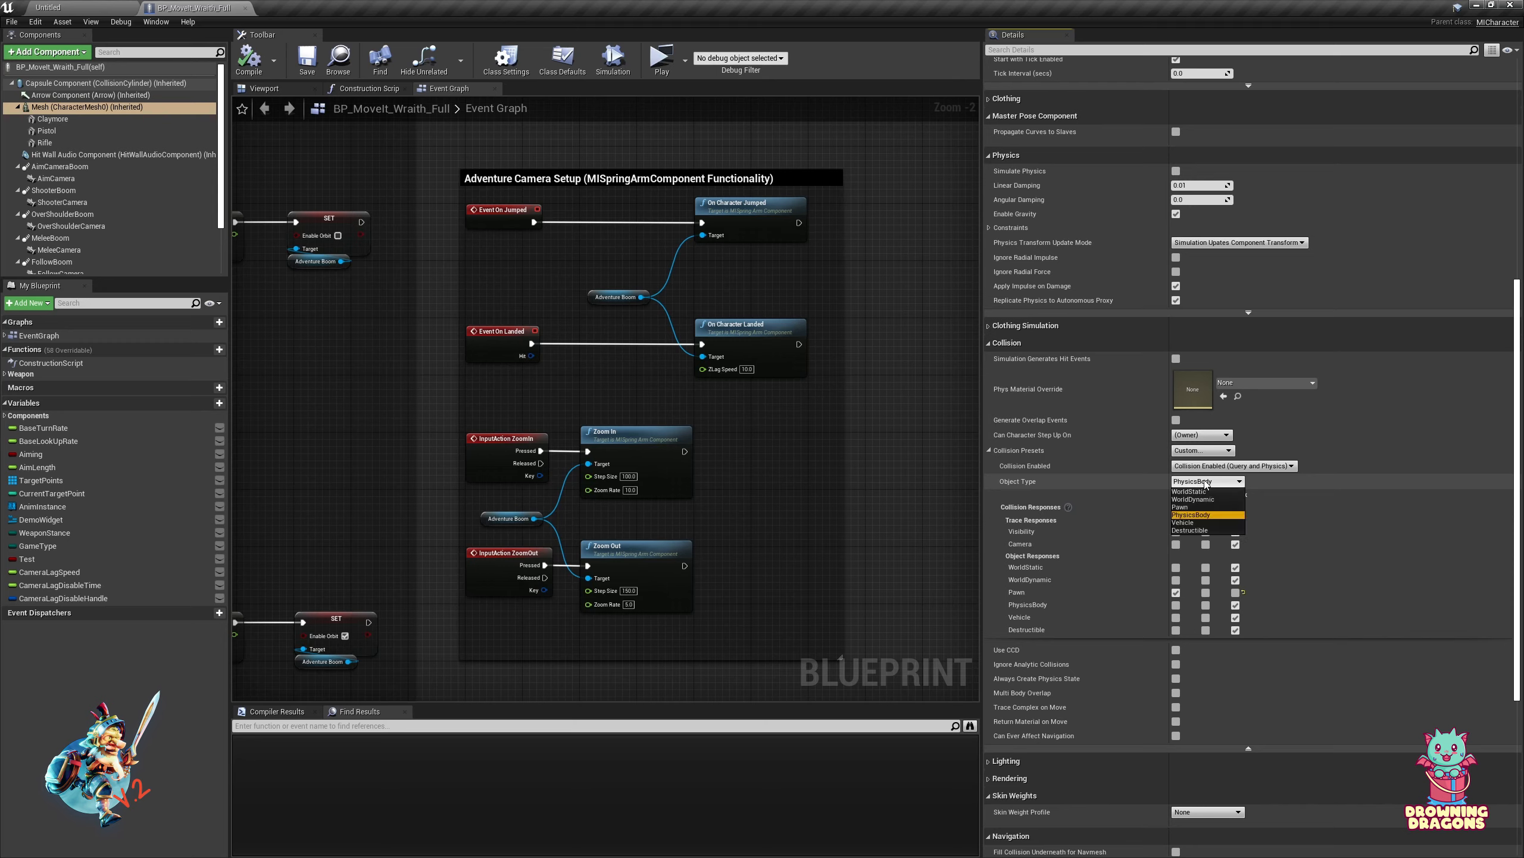
click(1206, 482)
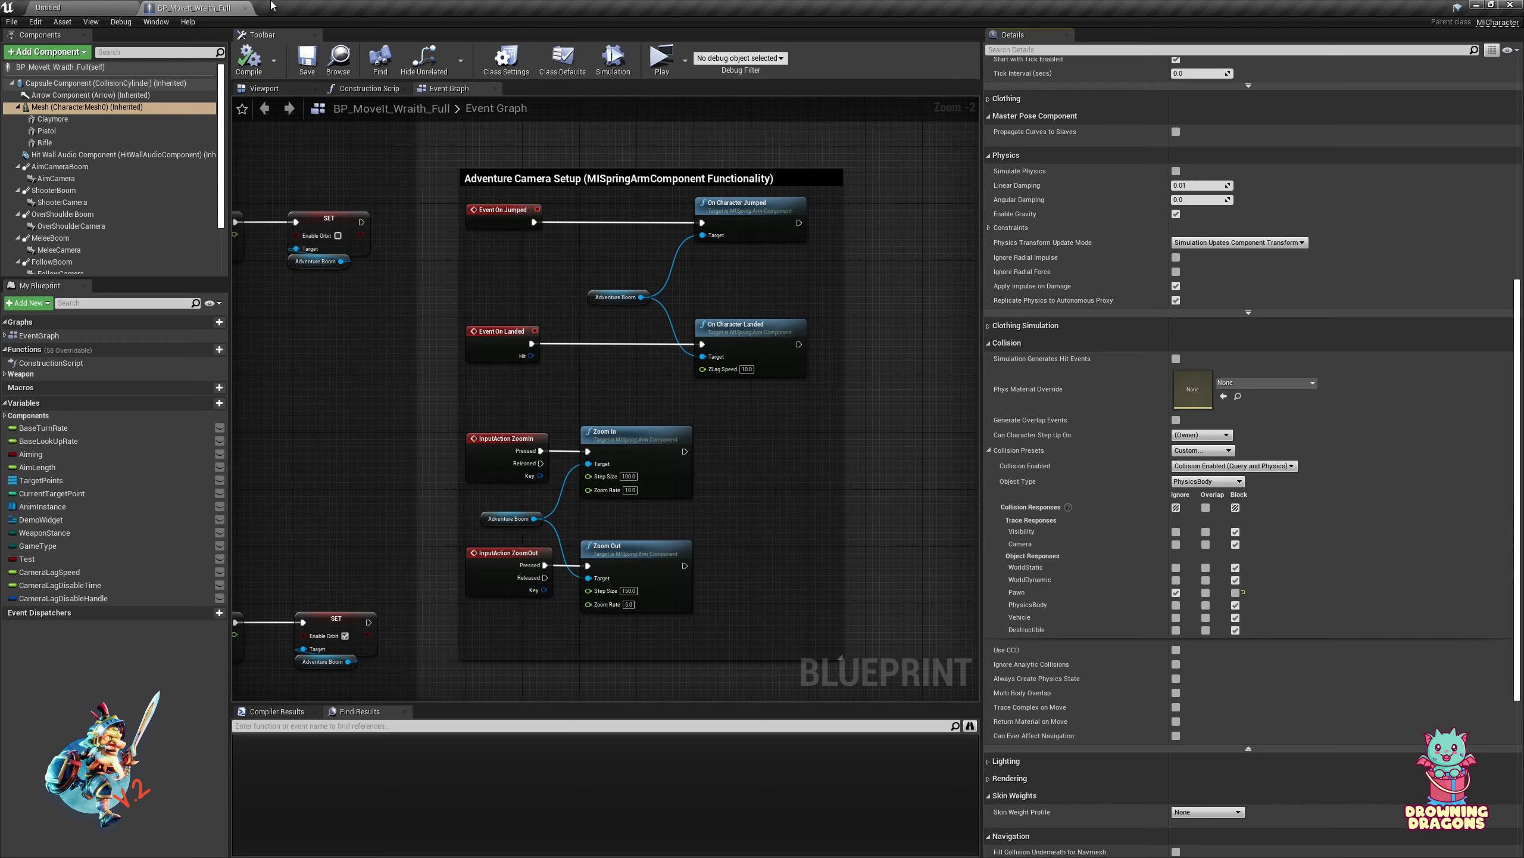
Close the character blueprint and open the AB_MoveItWraith animation blueprint from the FEATURE/ANIMATIONS/SCIENCELAB folder
click(245, 8)
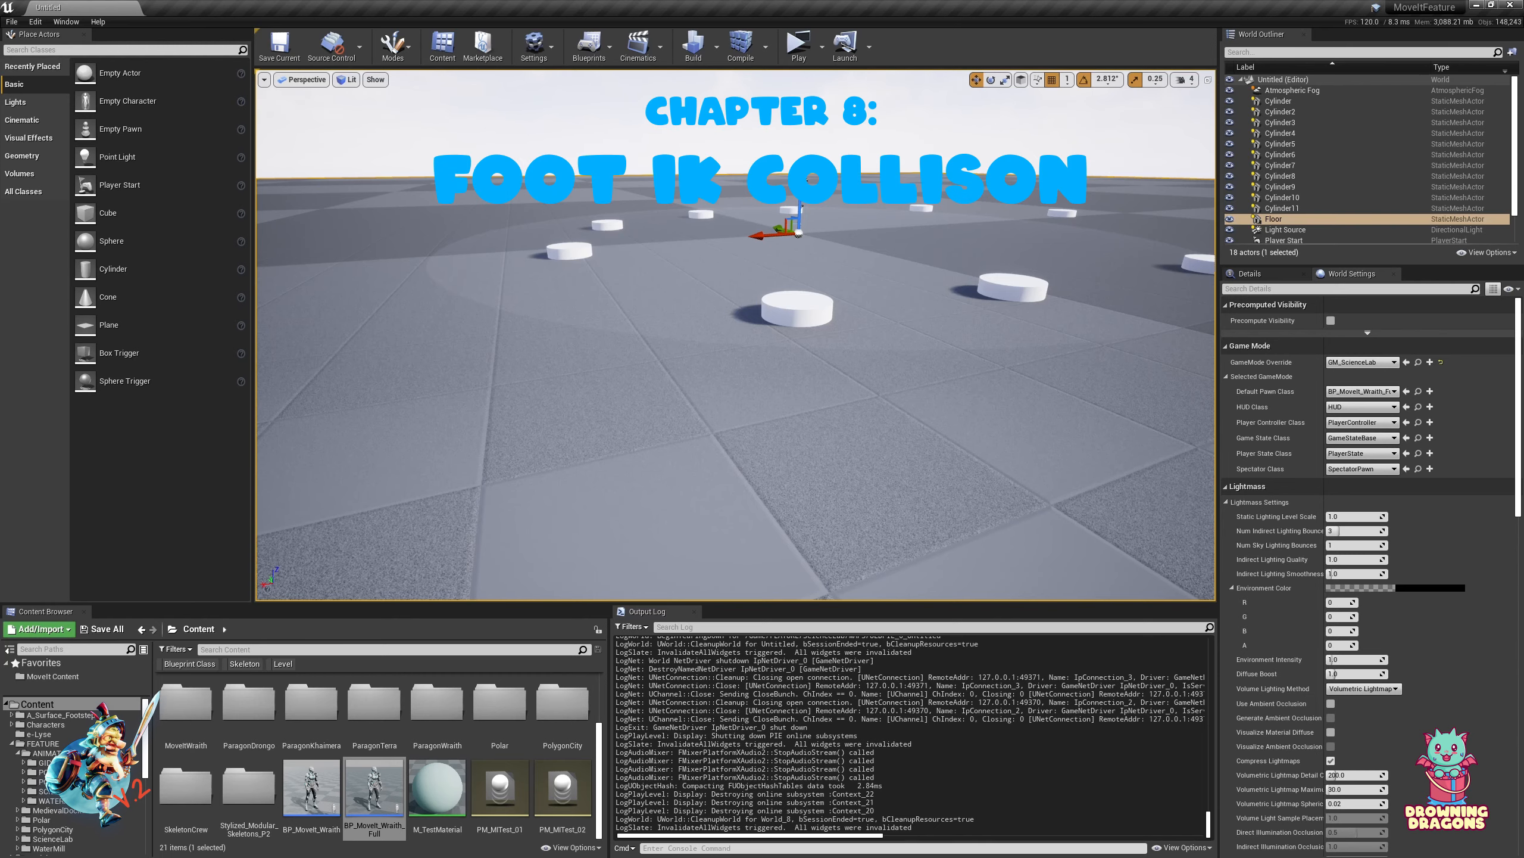
click(42, 790)
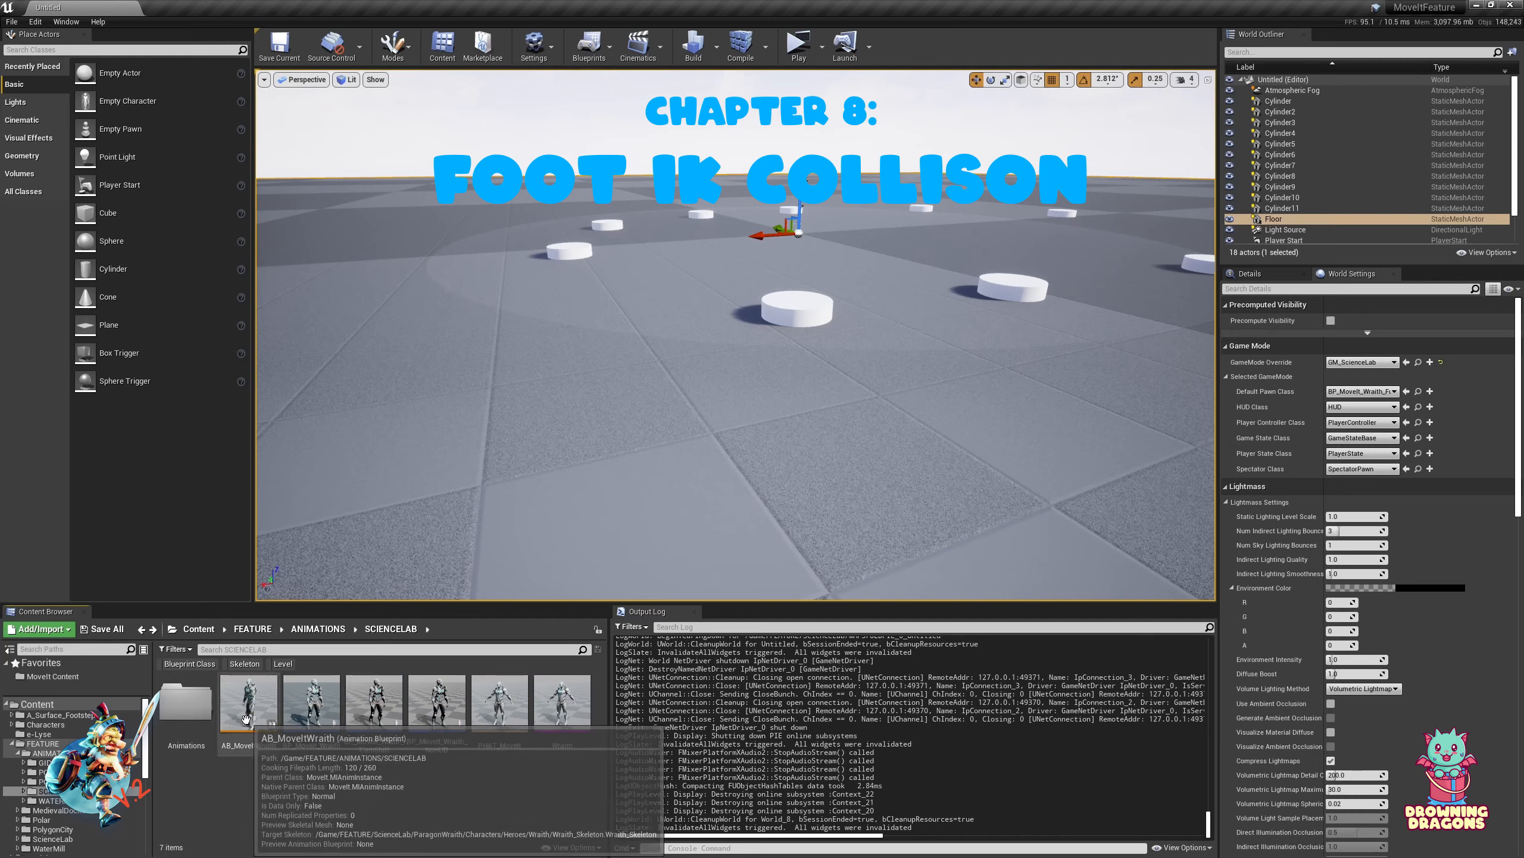
double_click(264, 713)
Select the Foot IK node in the Compute IK group of the AnimGraph
scroll(511, 354, down, 5)
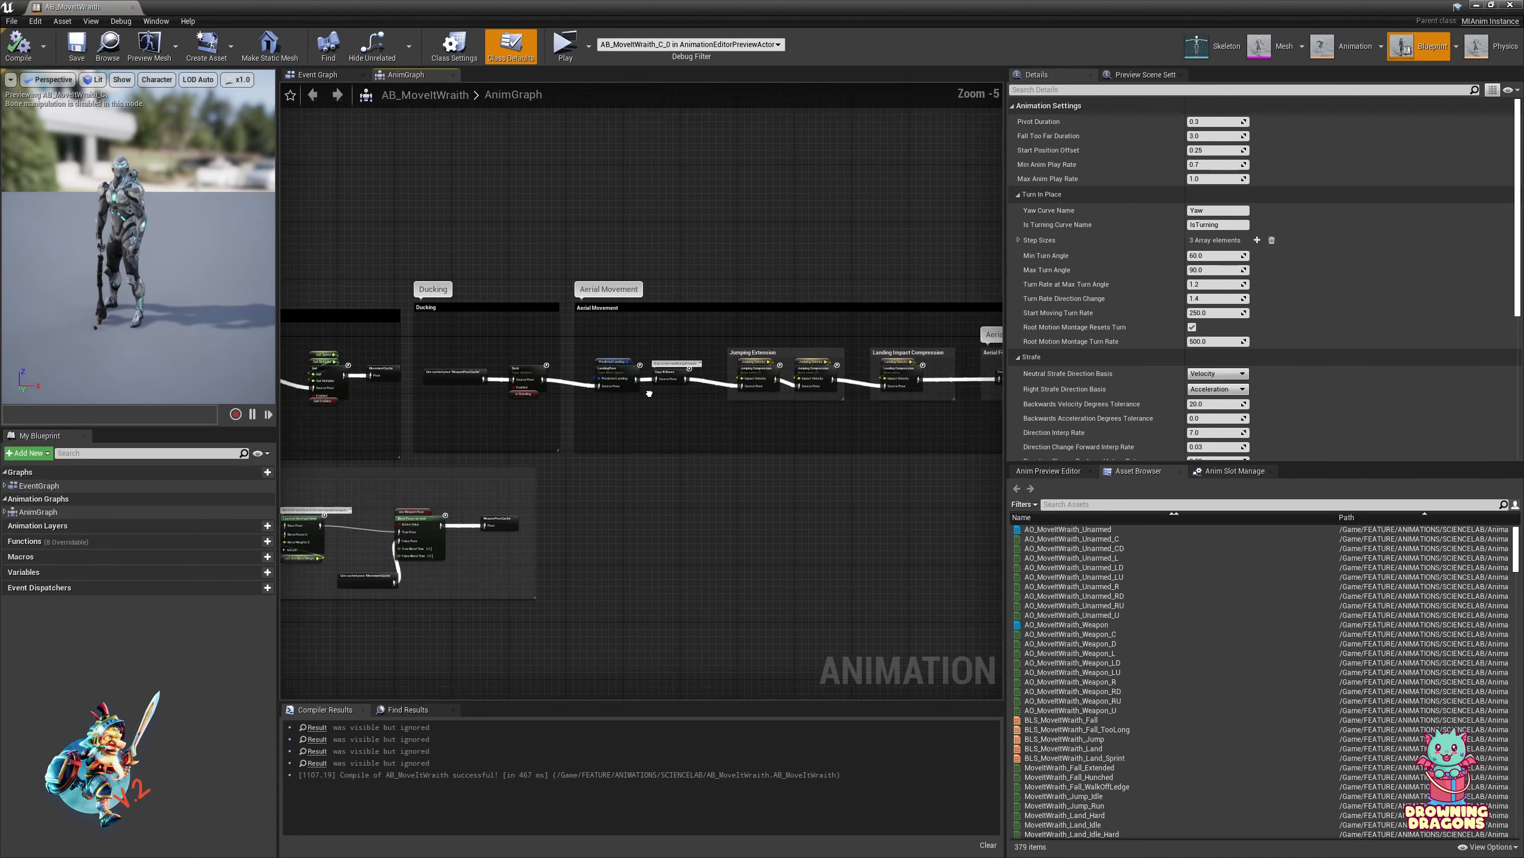
right_drag(909, 384, 657, 430)
mouse_move(832, 462)
right_down()
mouse_move(640, 439)
mouse_move(627, 420)
right_up()
right_drag(768, 402, 557, 403)
scroll(558, 403, up, 4)
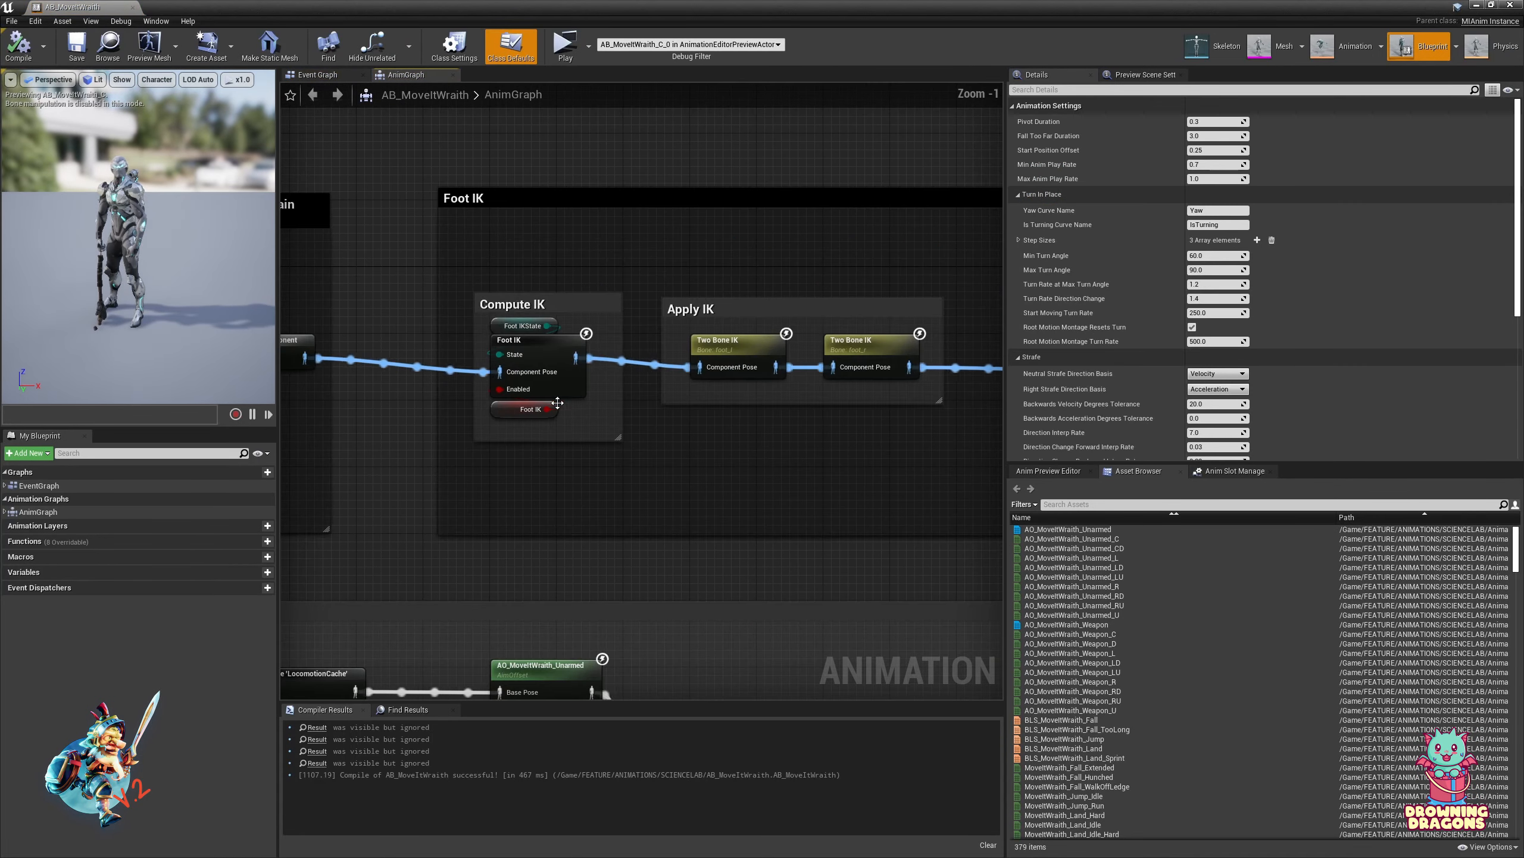
click(583, 392)
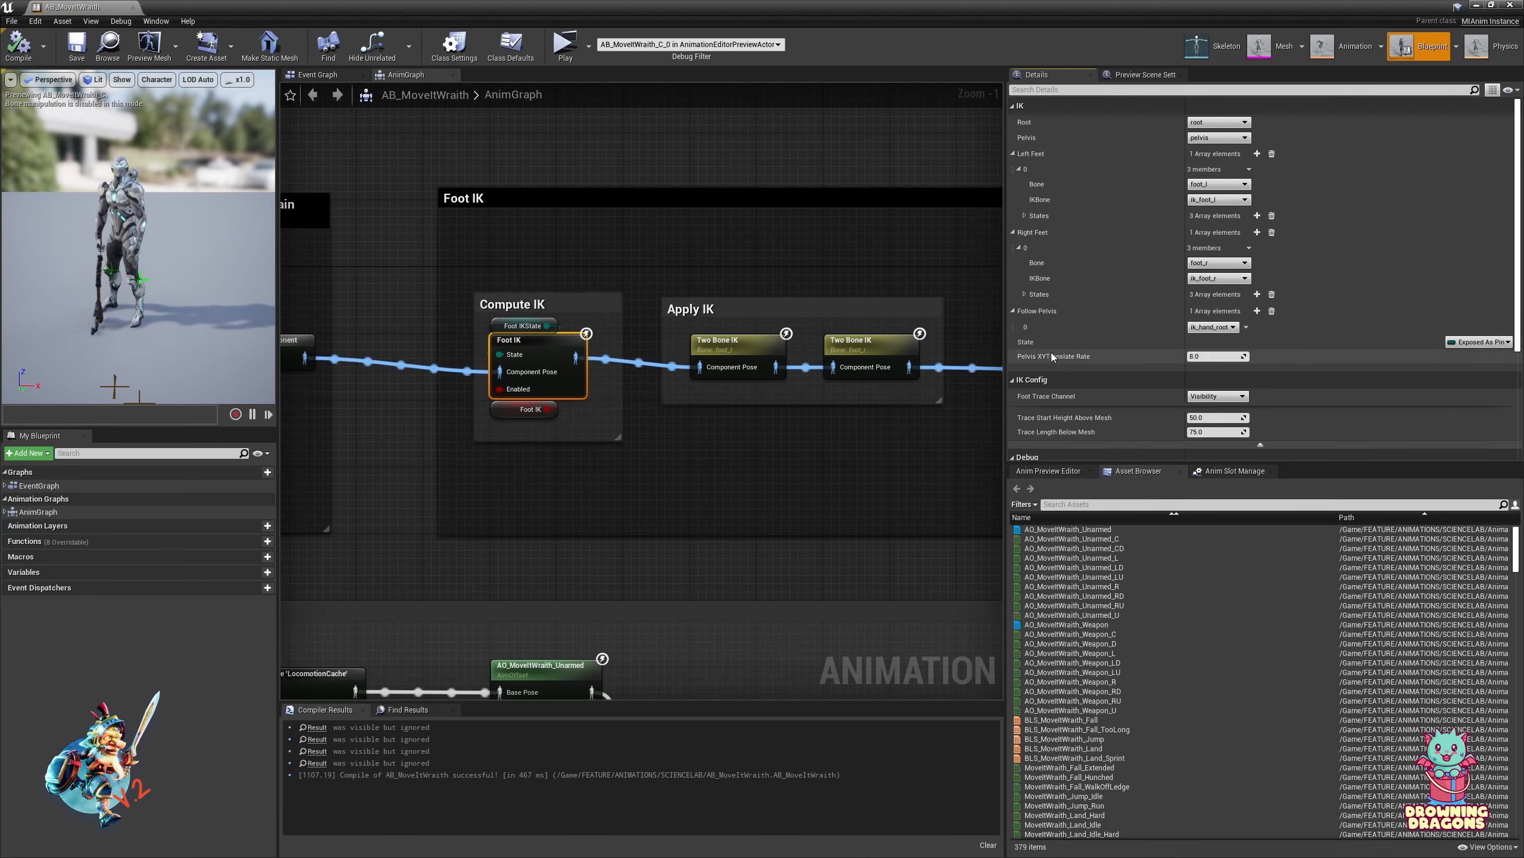
Examine the channel options for Foot Trace Channel in the Foot IK node's IK Config
scroll(1044, 345, down, 2)
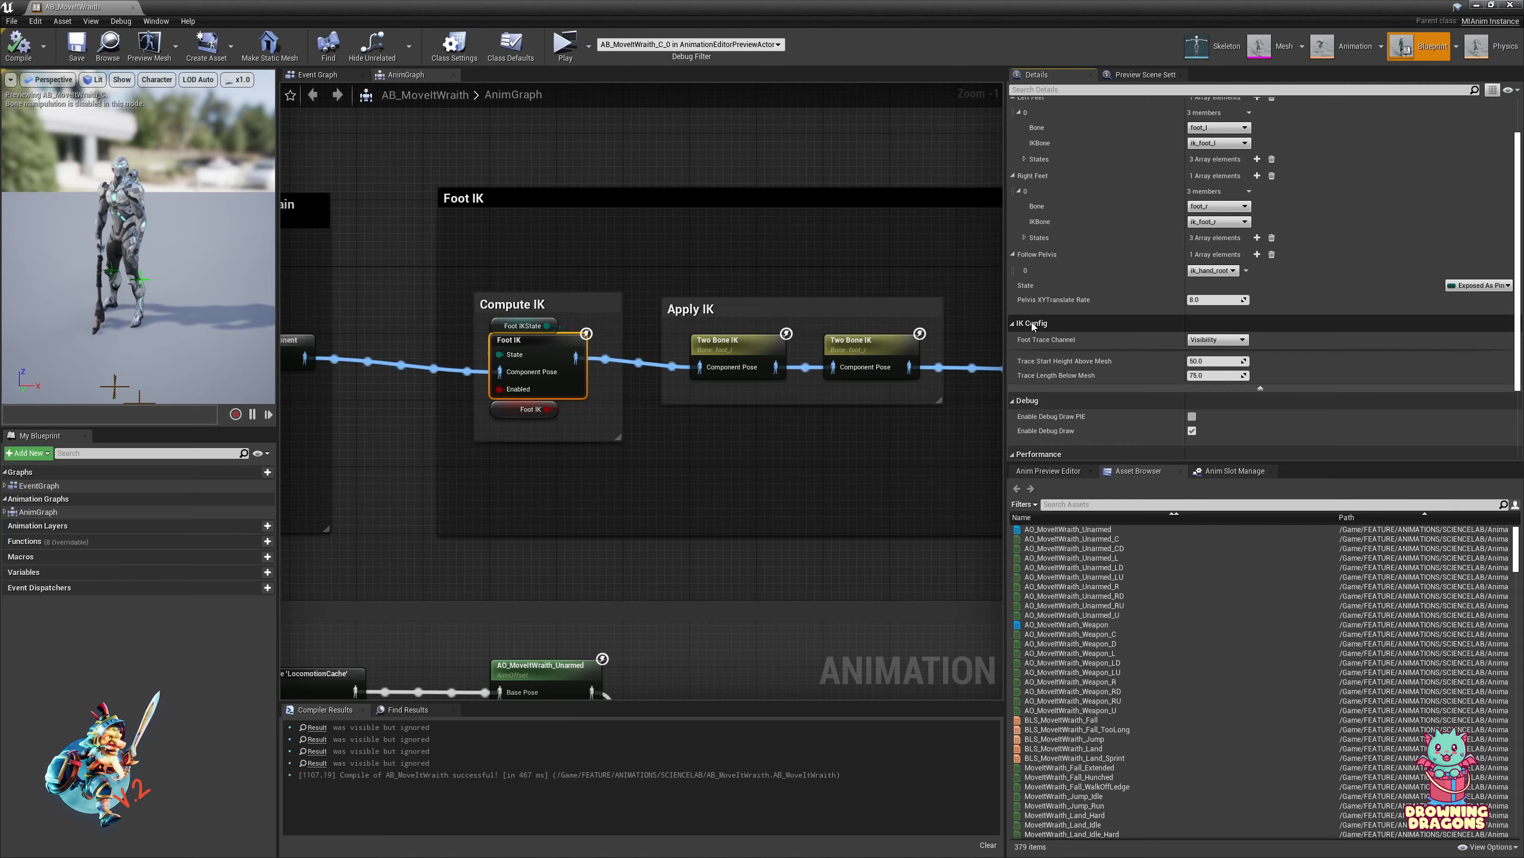
click(1216, 340)
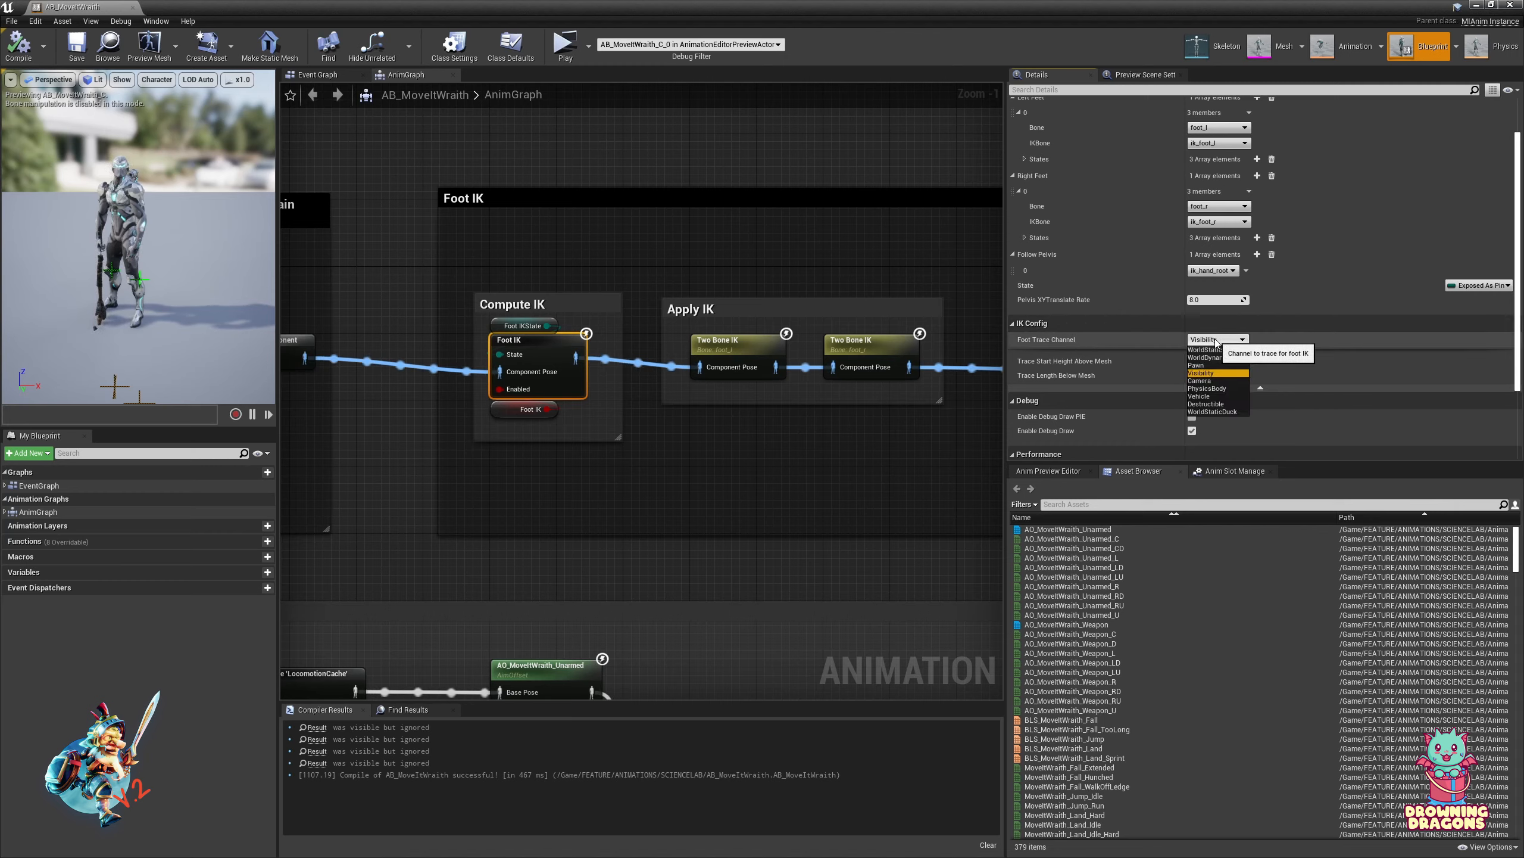
click(1219, 341)
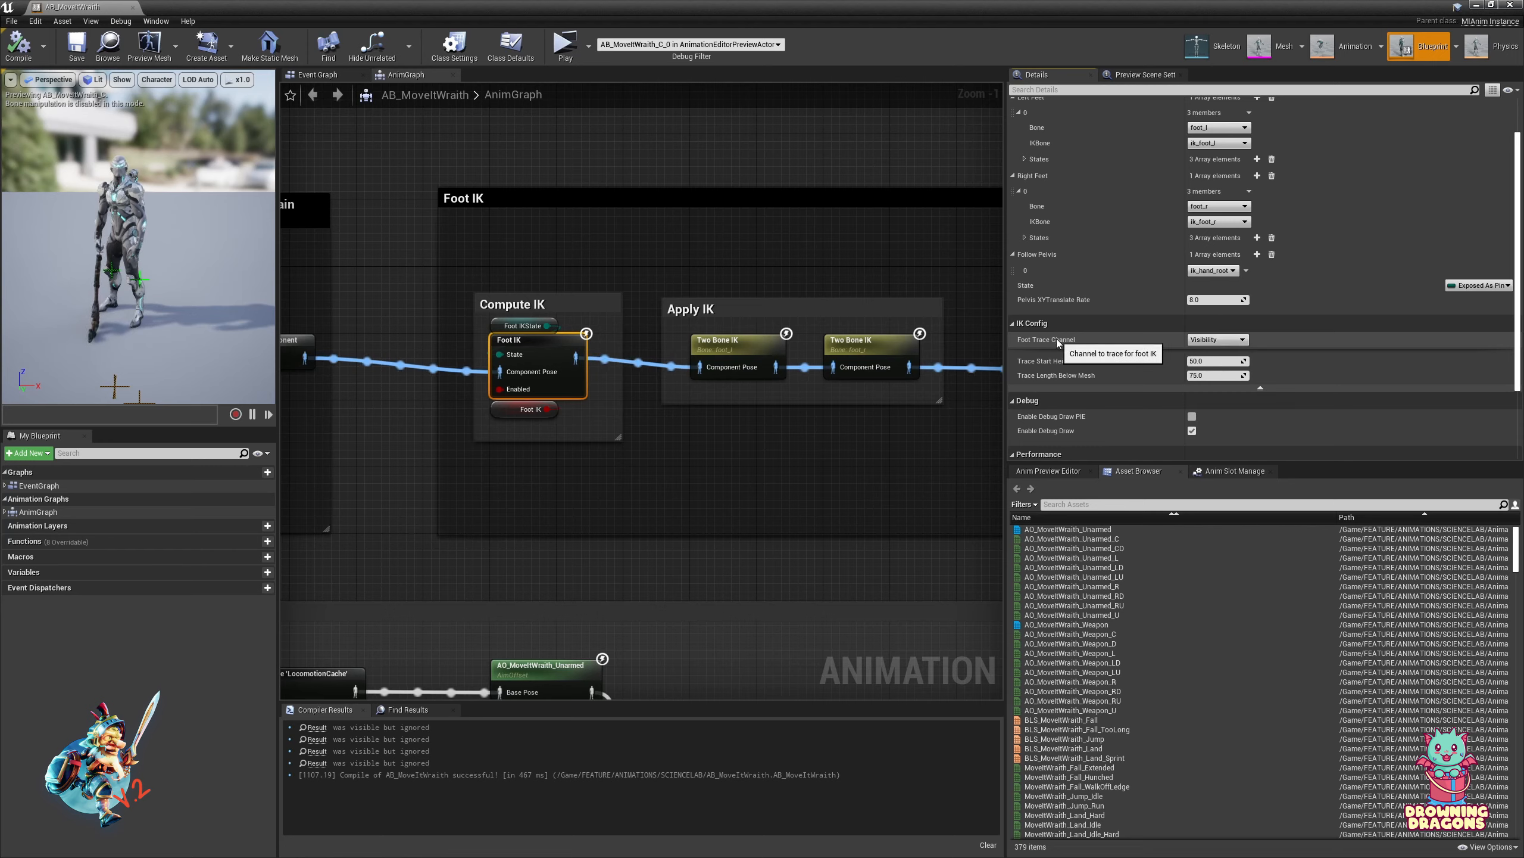
click(1214, 343)
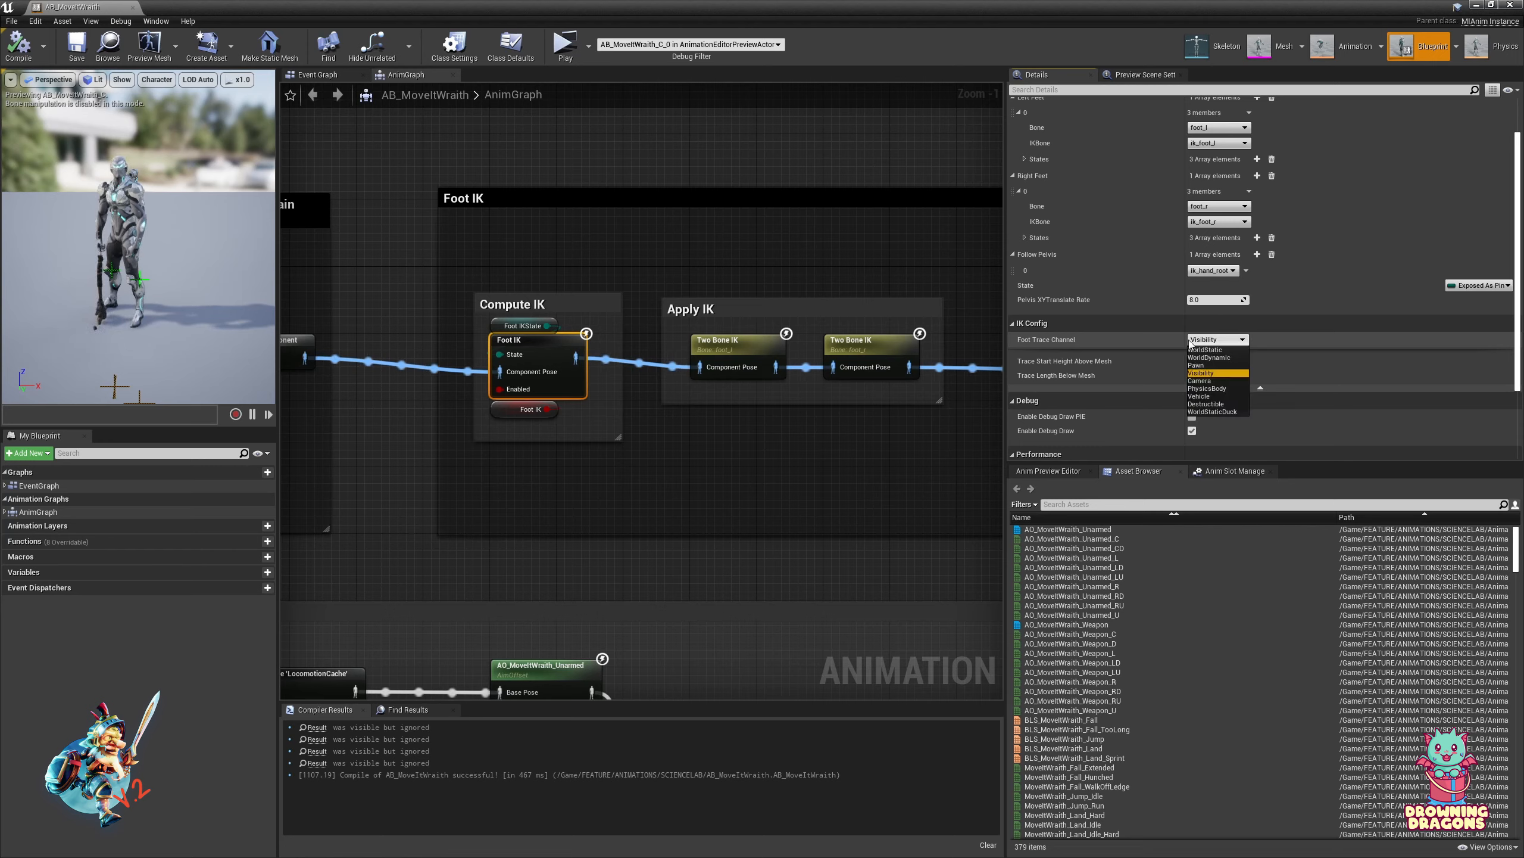
click(1120, 342)
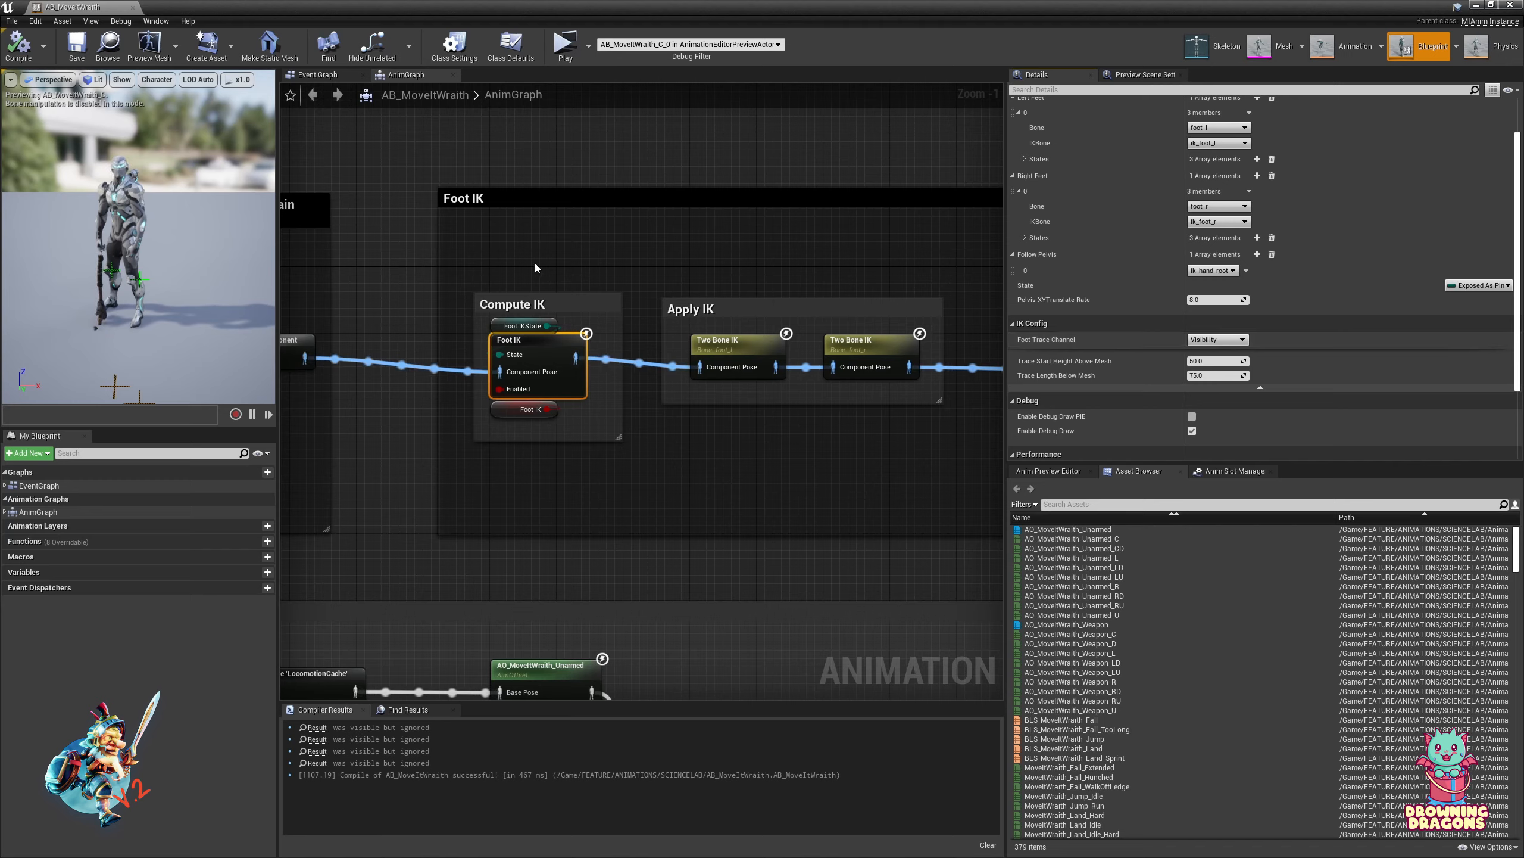
Inspect the foot trace debug drawing around the character's feet in the preview viewport from different angles
alt+drag(138, 252, 270, 277)
scroll(138, 289, up, 5)
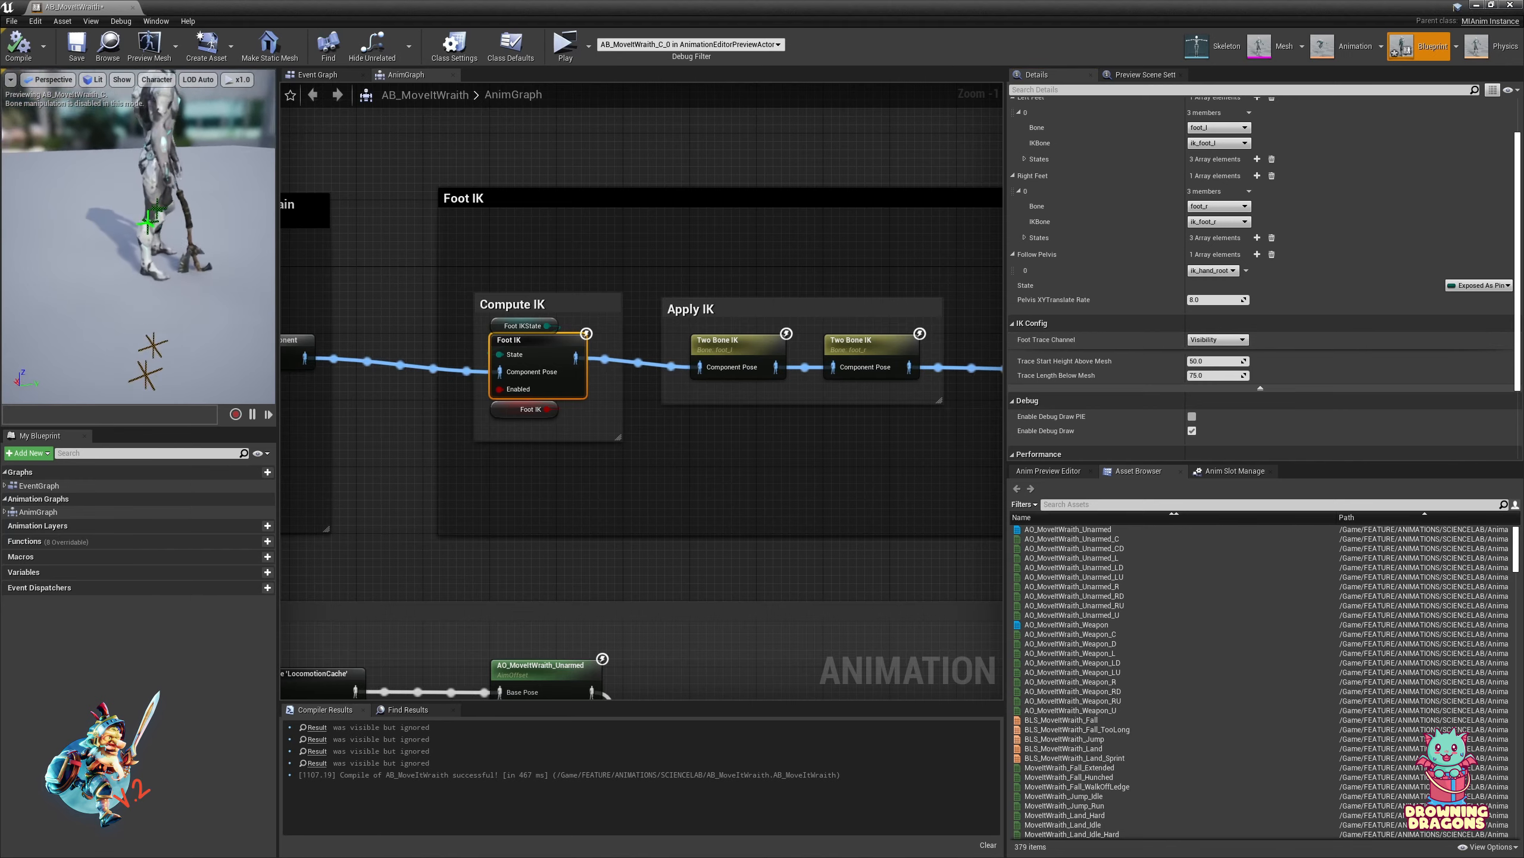
alt+drag(138, 312, 63, 300)
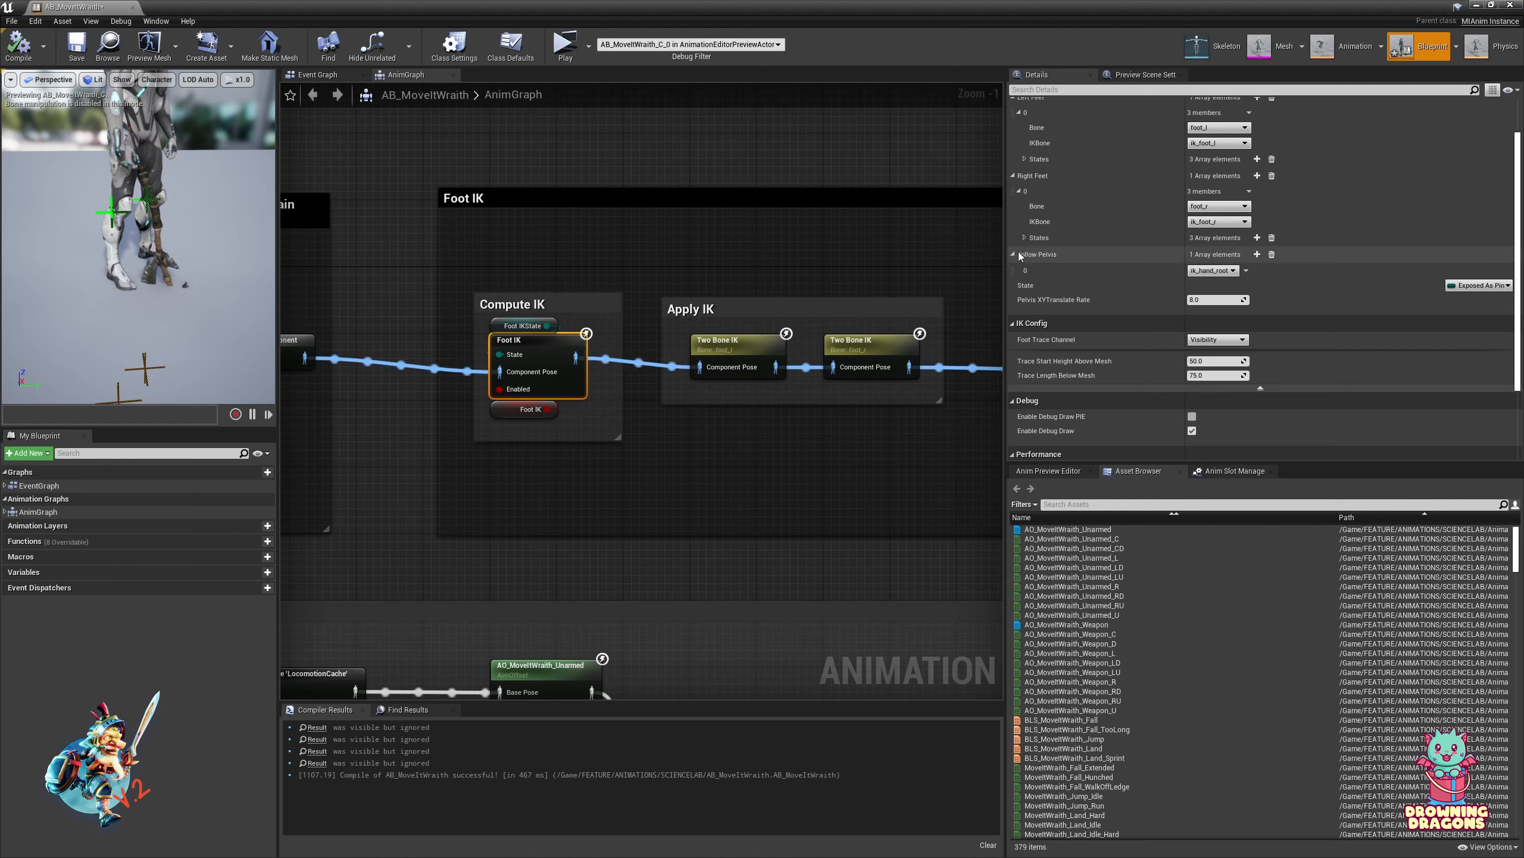
Review the Foot IK node's Foot Trace Channel choices again within the Foot IK section, and clear the node selection
click(1211, 340)
click(1211, 343)
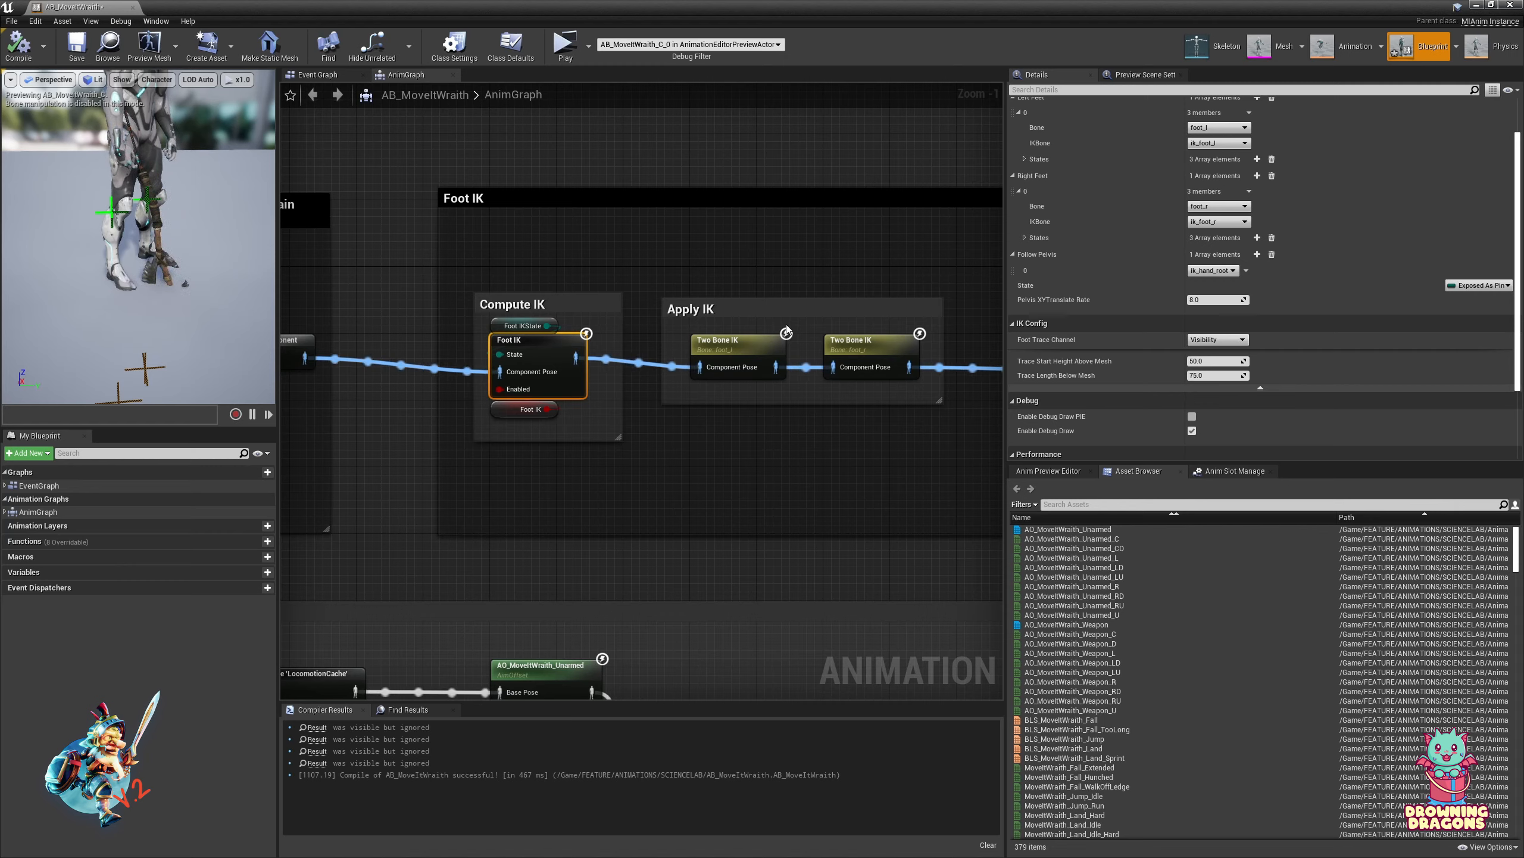
click(1215, 340)
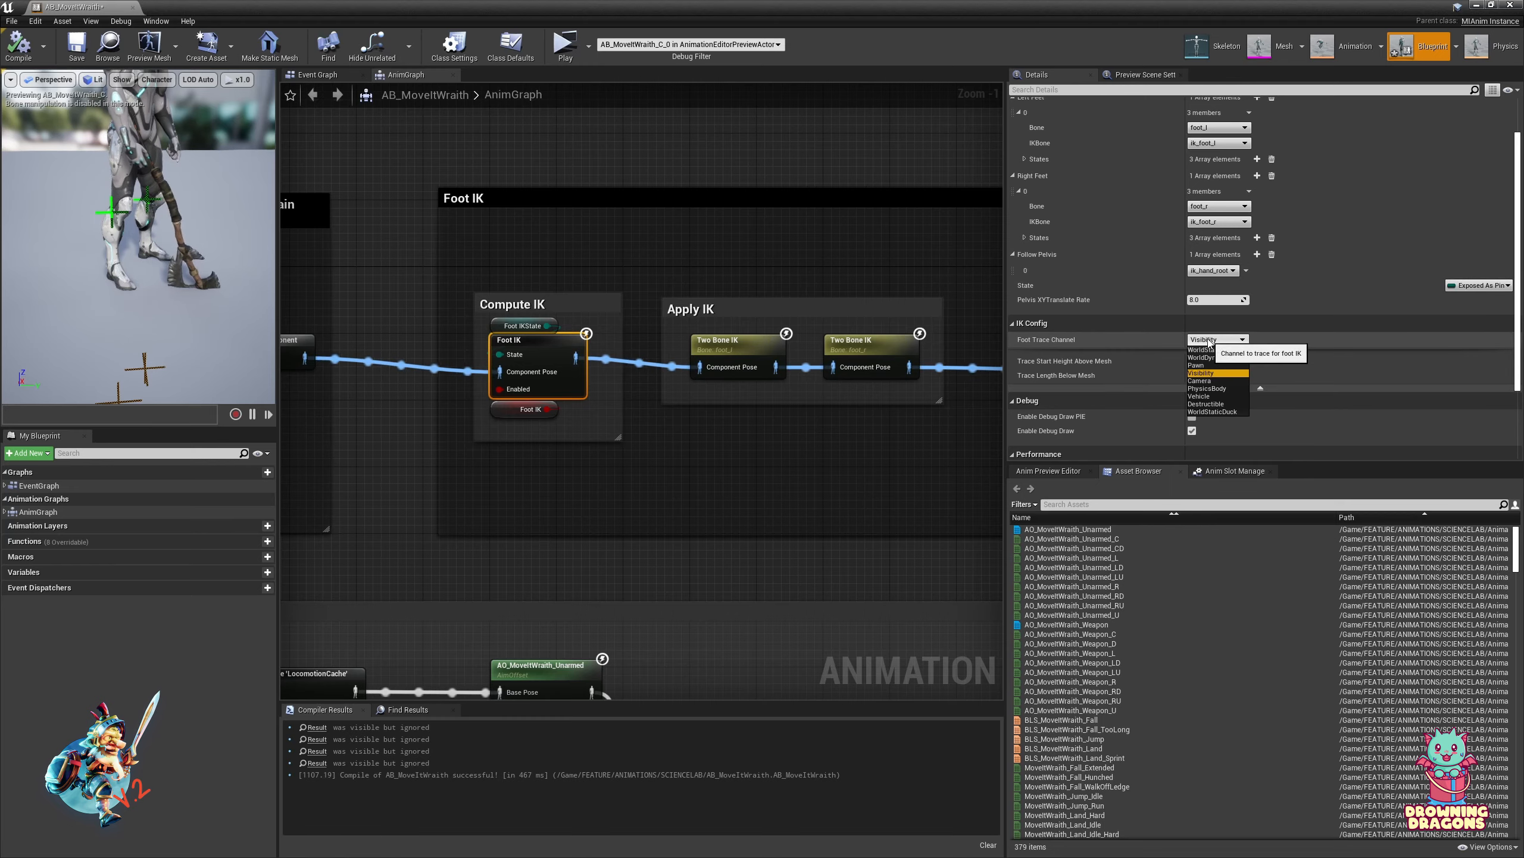
click(1215, 341)
scroll(681, 439, down, 3)
scroll(555, 443, up, 4)
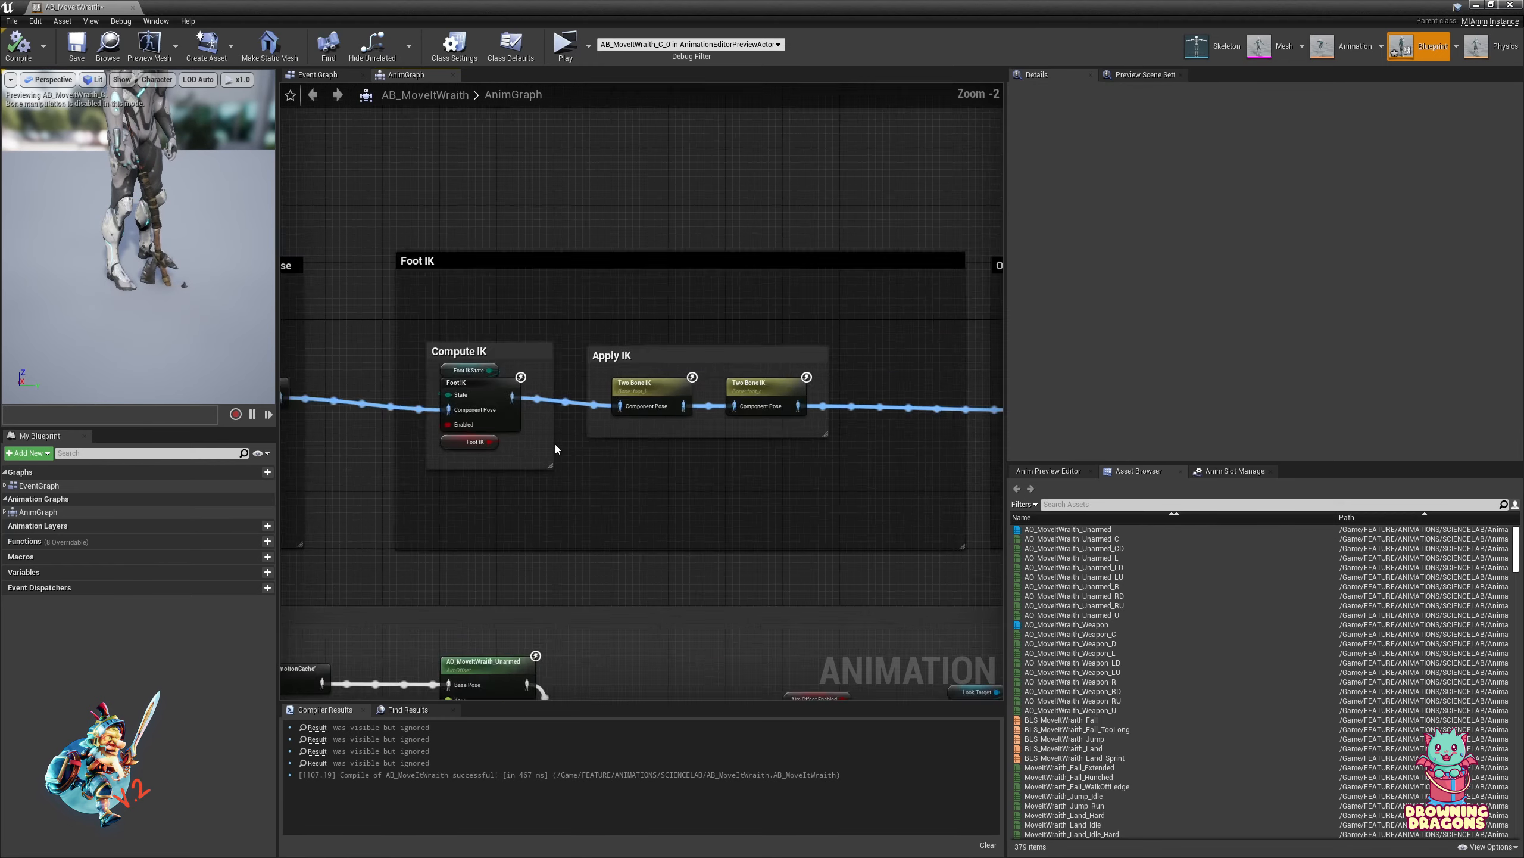
click(1229, 341)
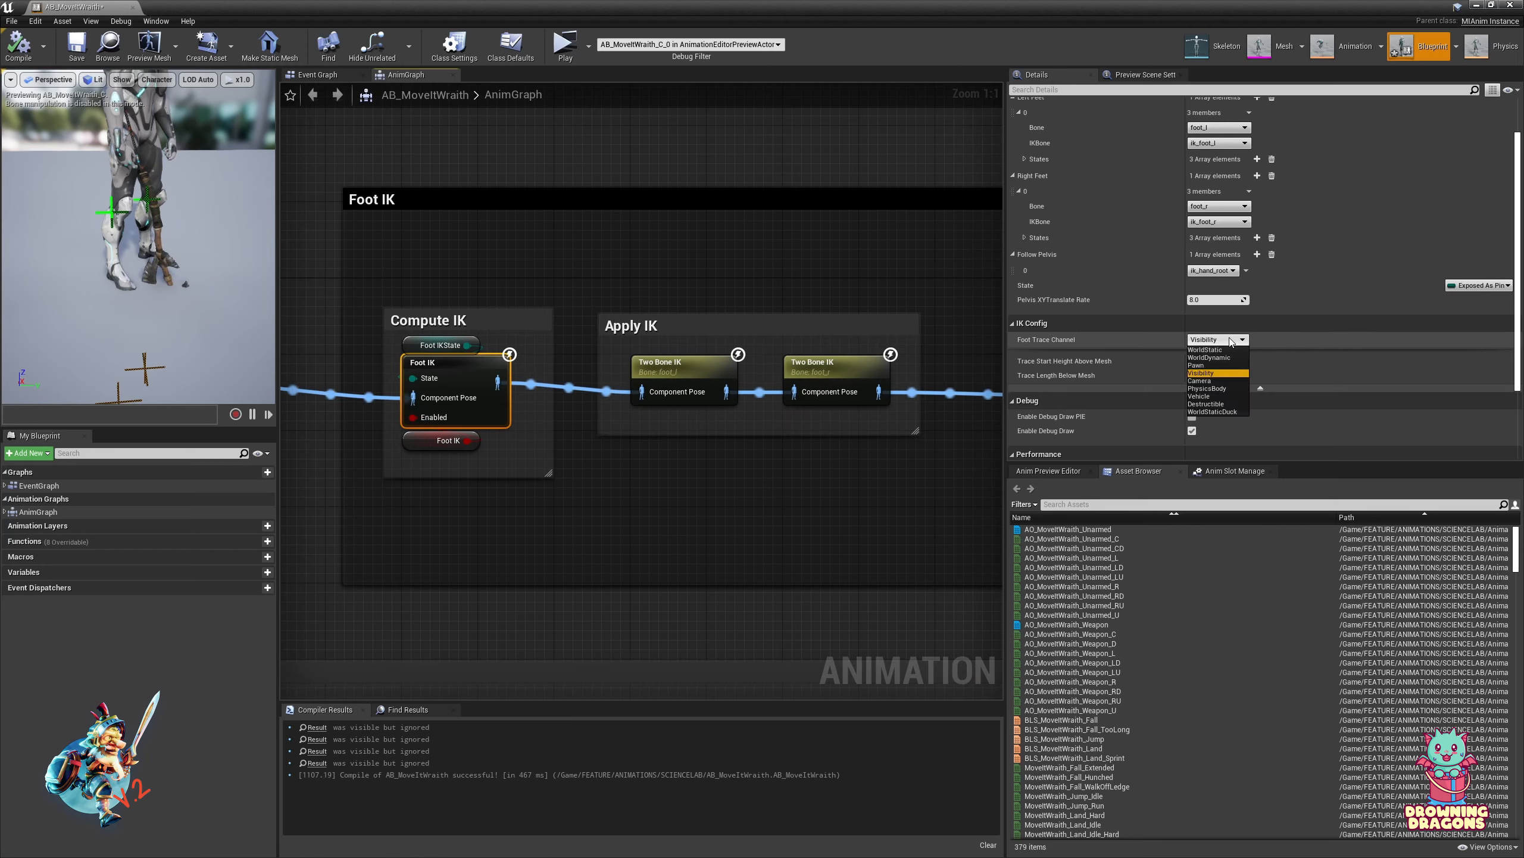
click(1230, 342)
click(1231, 341)
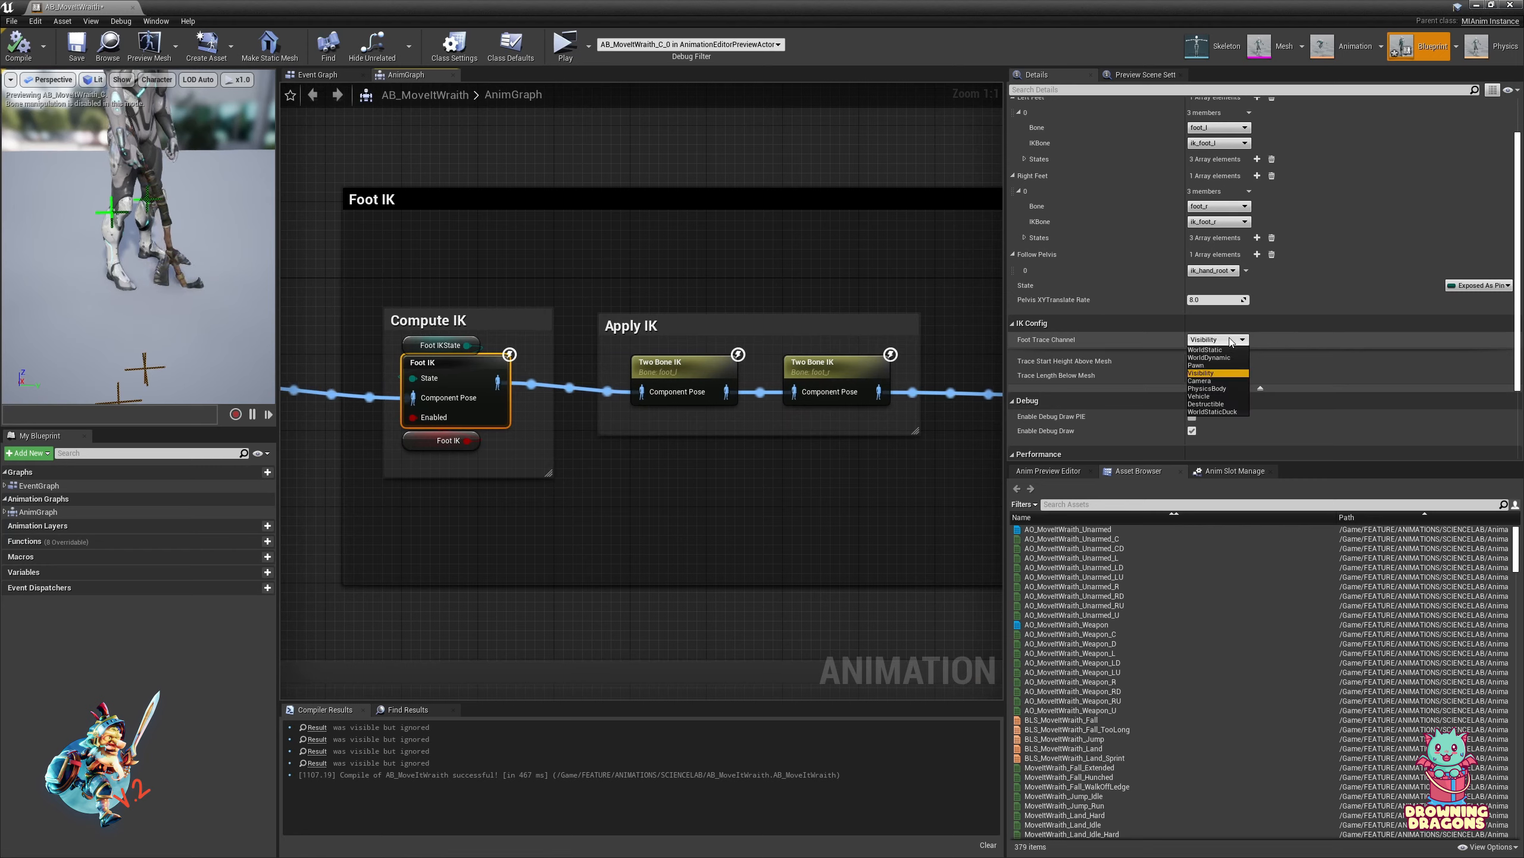
click(1231, 342)
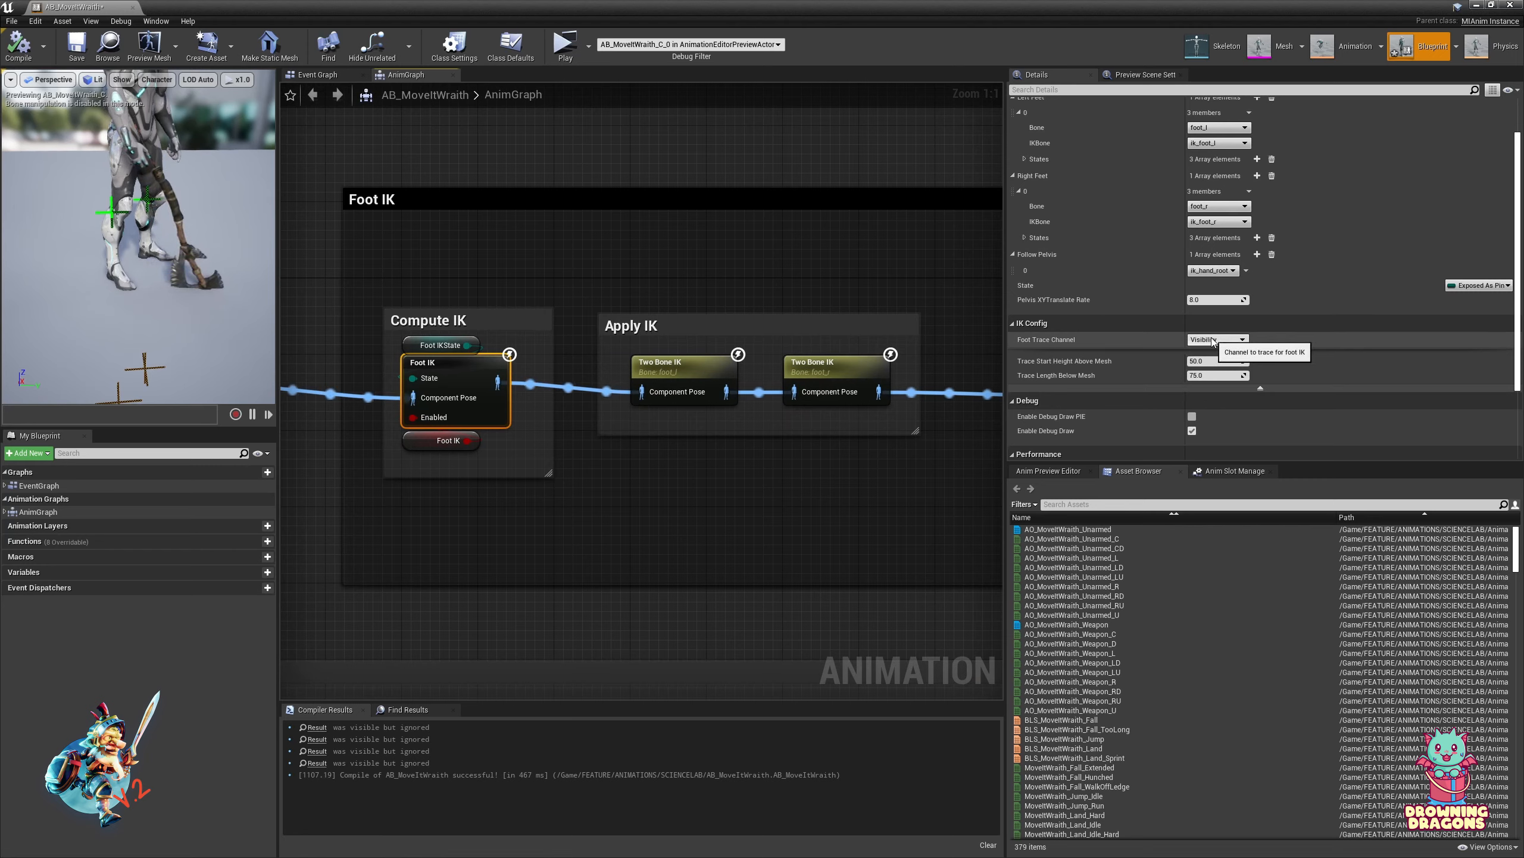
click(644, 293)
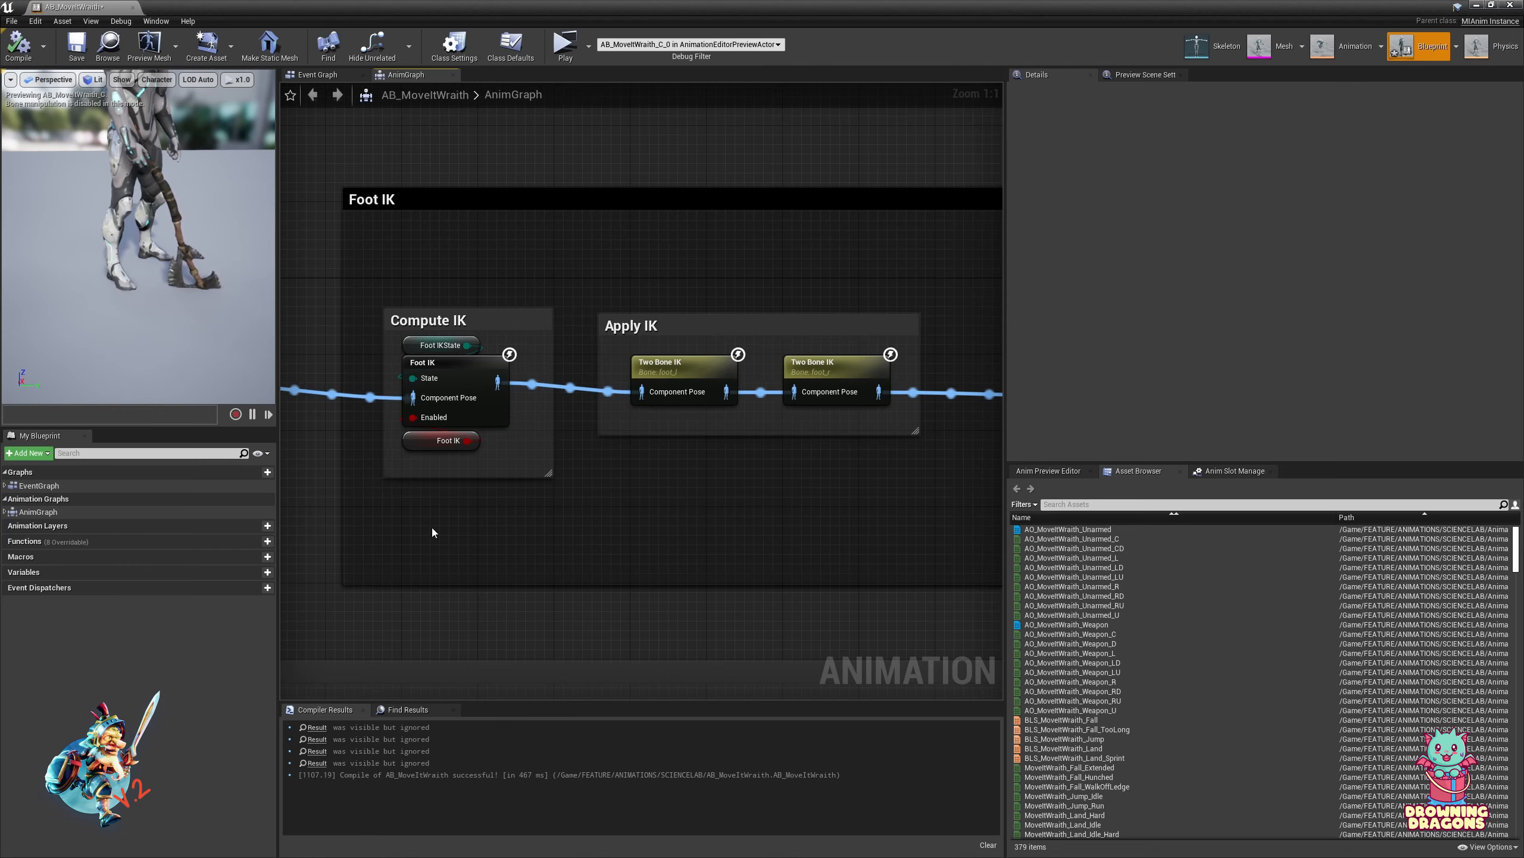
Close and reopen the AB_MoveItWraith animation blueprint and show its class defaults
click(132, 7)
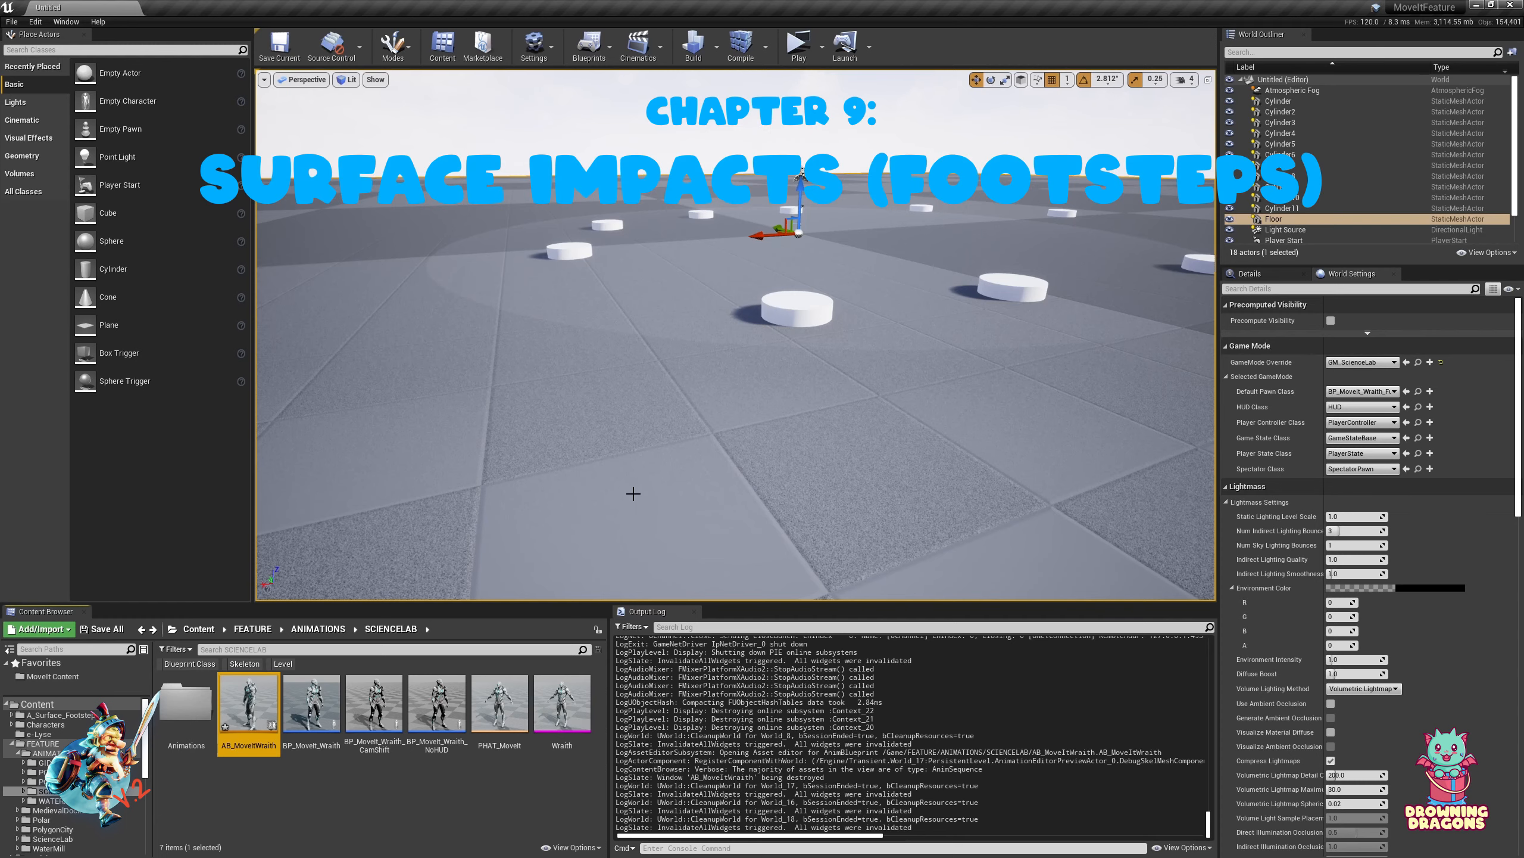
click(373, 806)
double_click(255, 730)
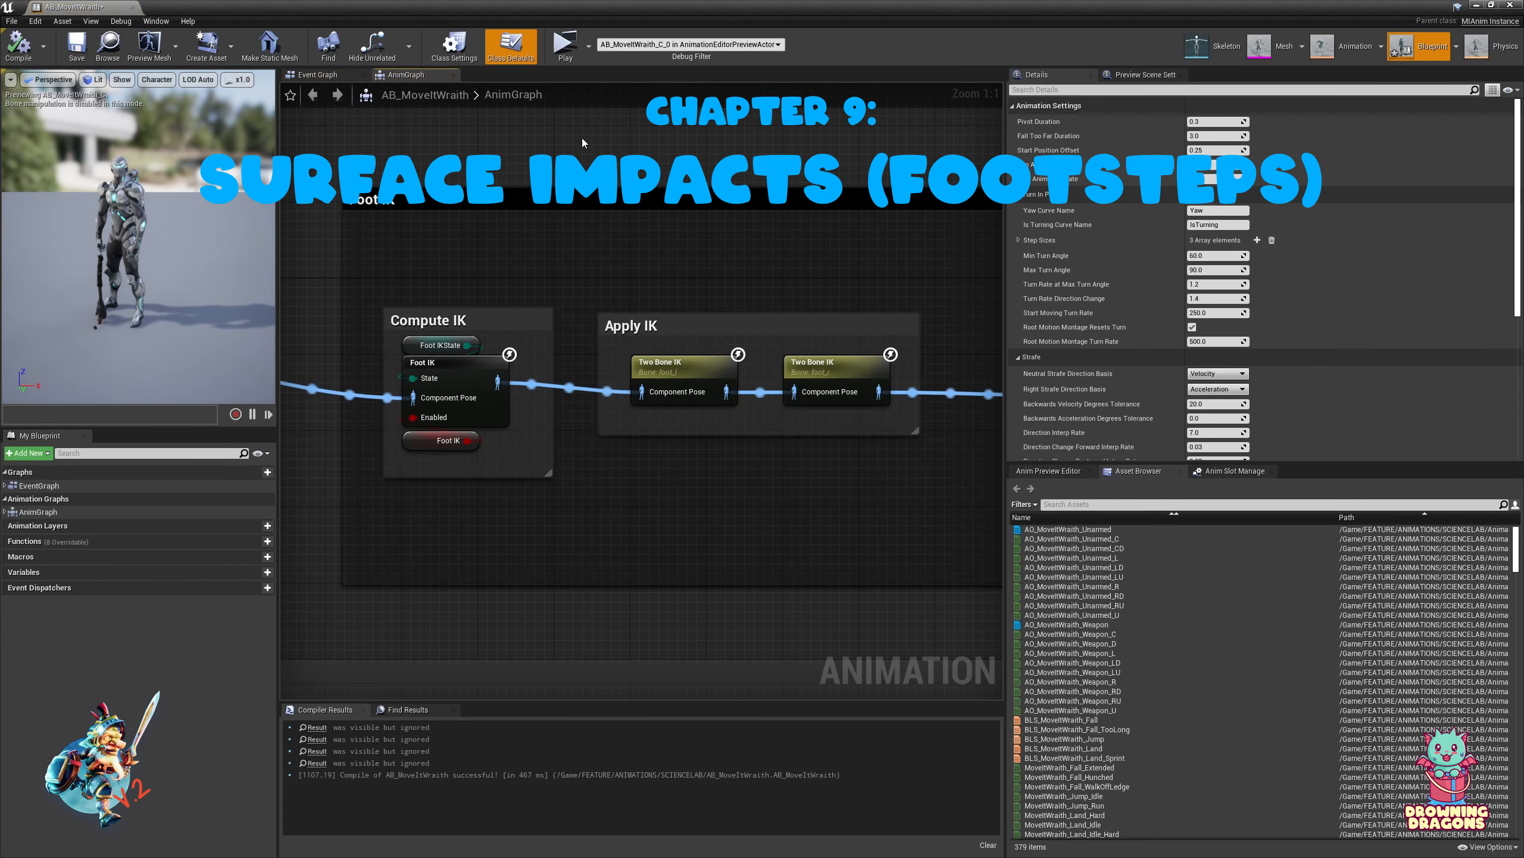
click(527, 60)
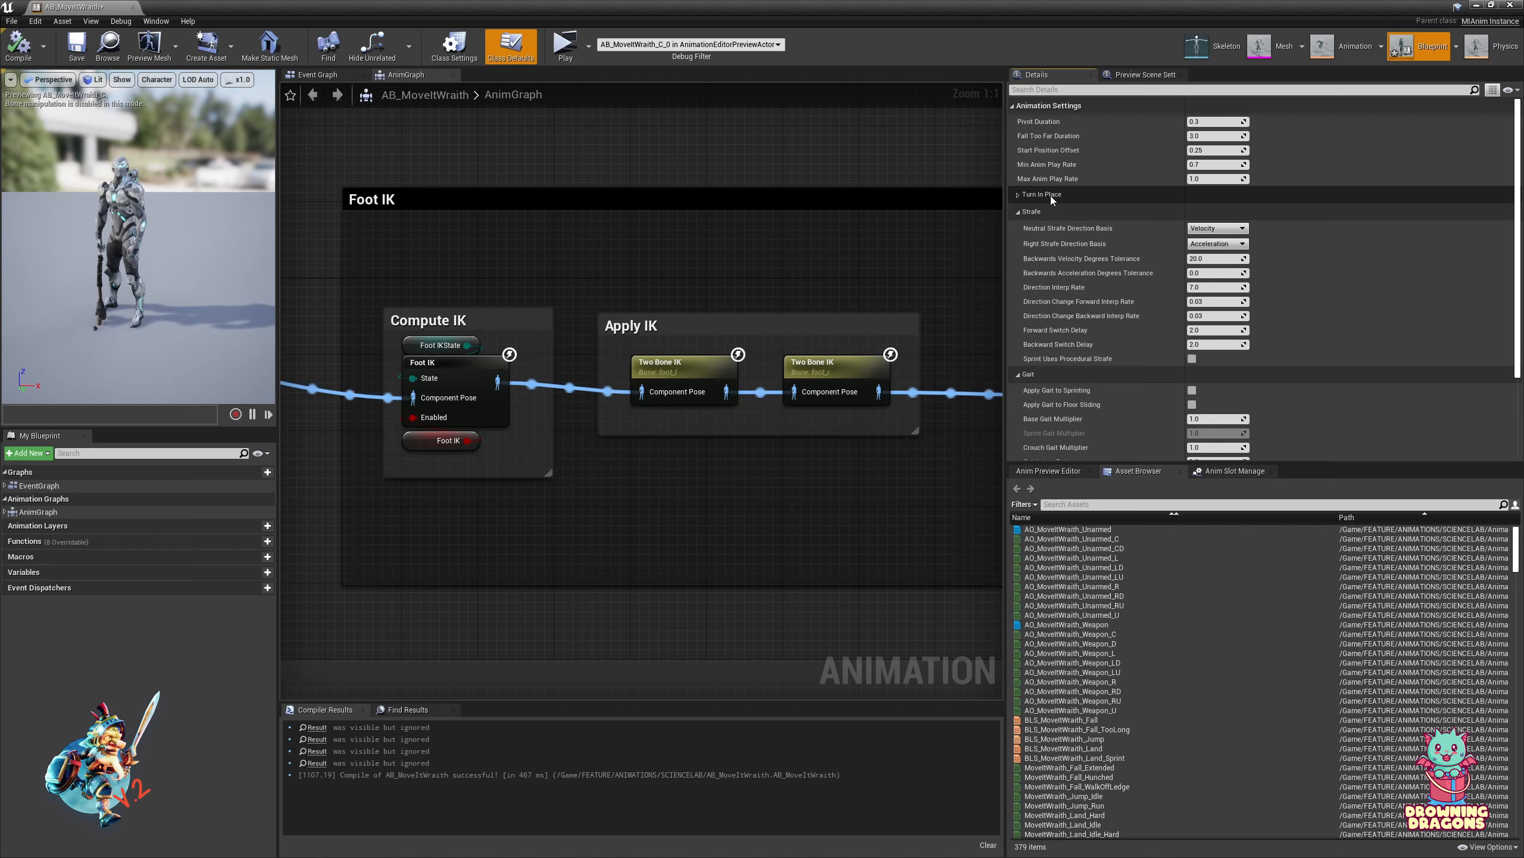
Collapse the other Animation Settings groups such as Strafe and Gait, and expand Impacts and its Surface Impacts array
click(1051, 213)
click(1043, 229)
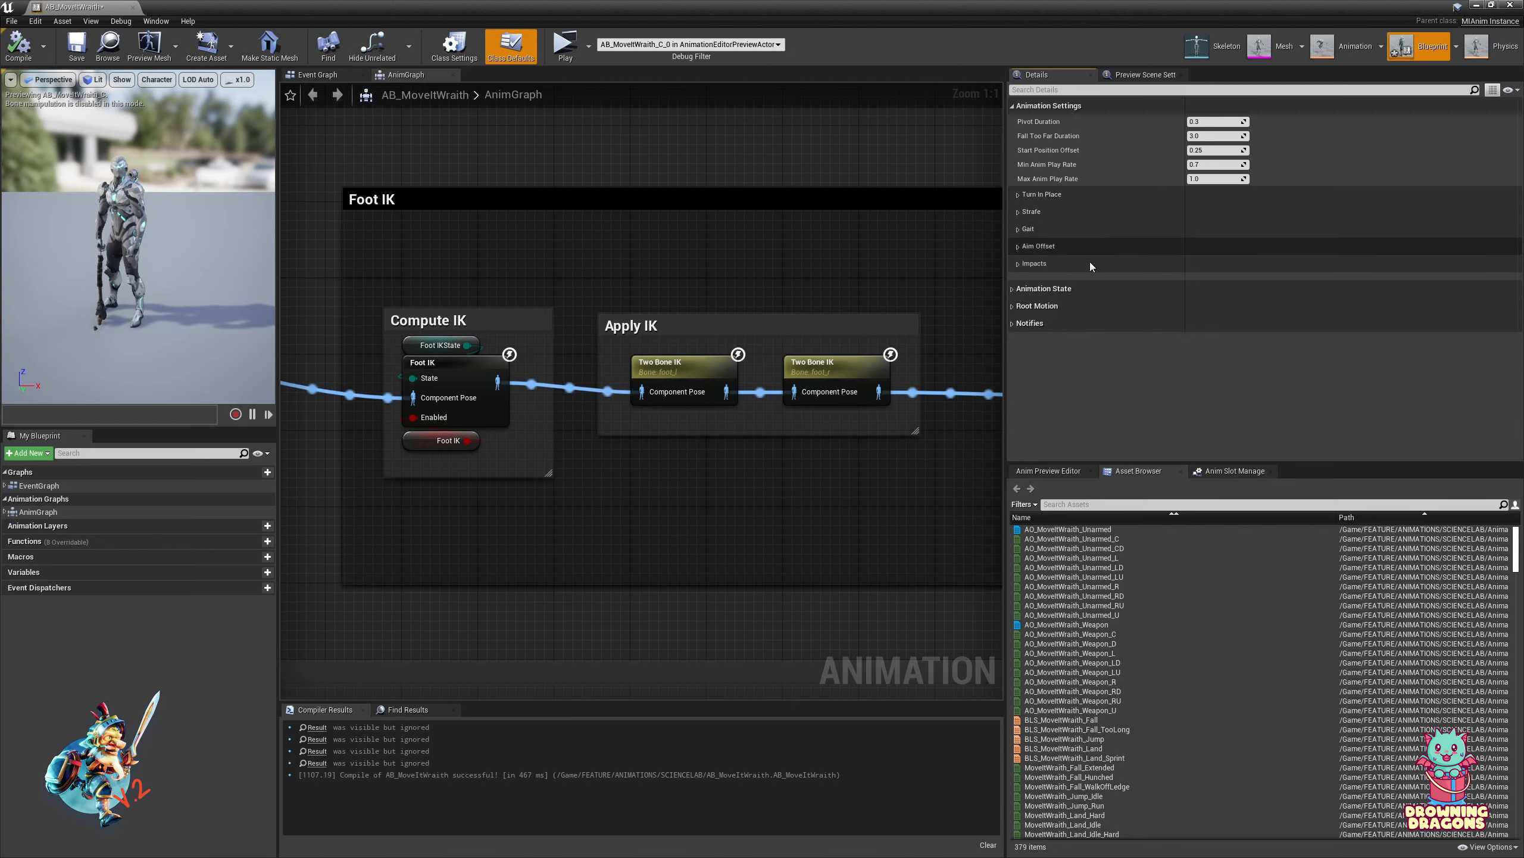
click(1038, 265)
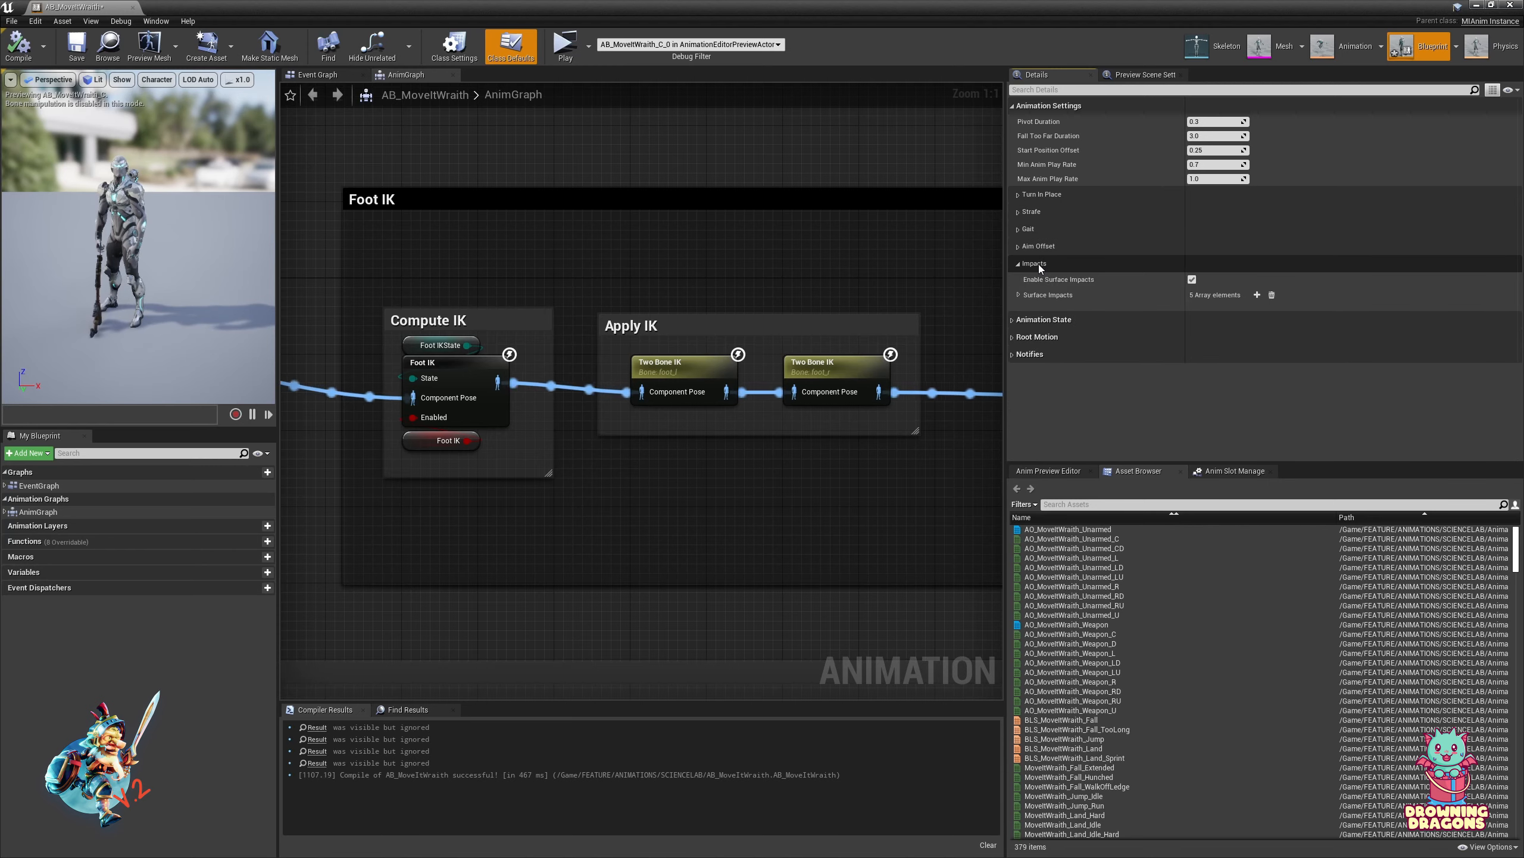
click(1054, 298)
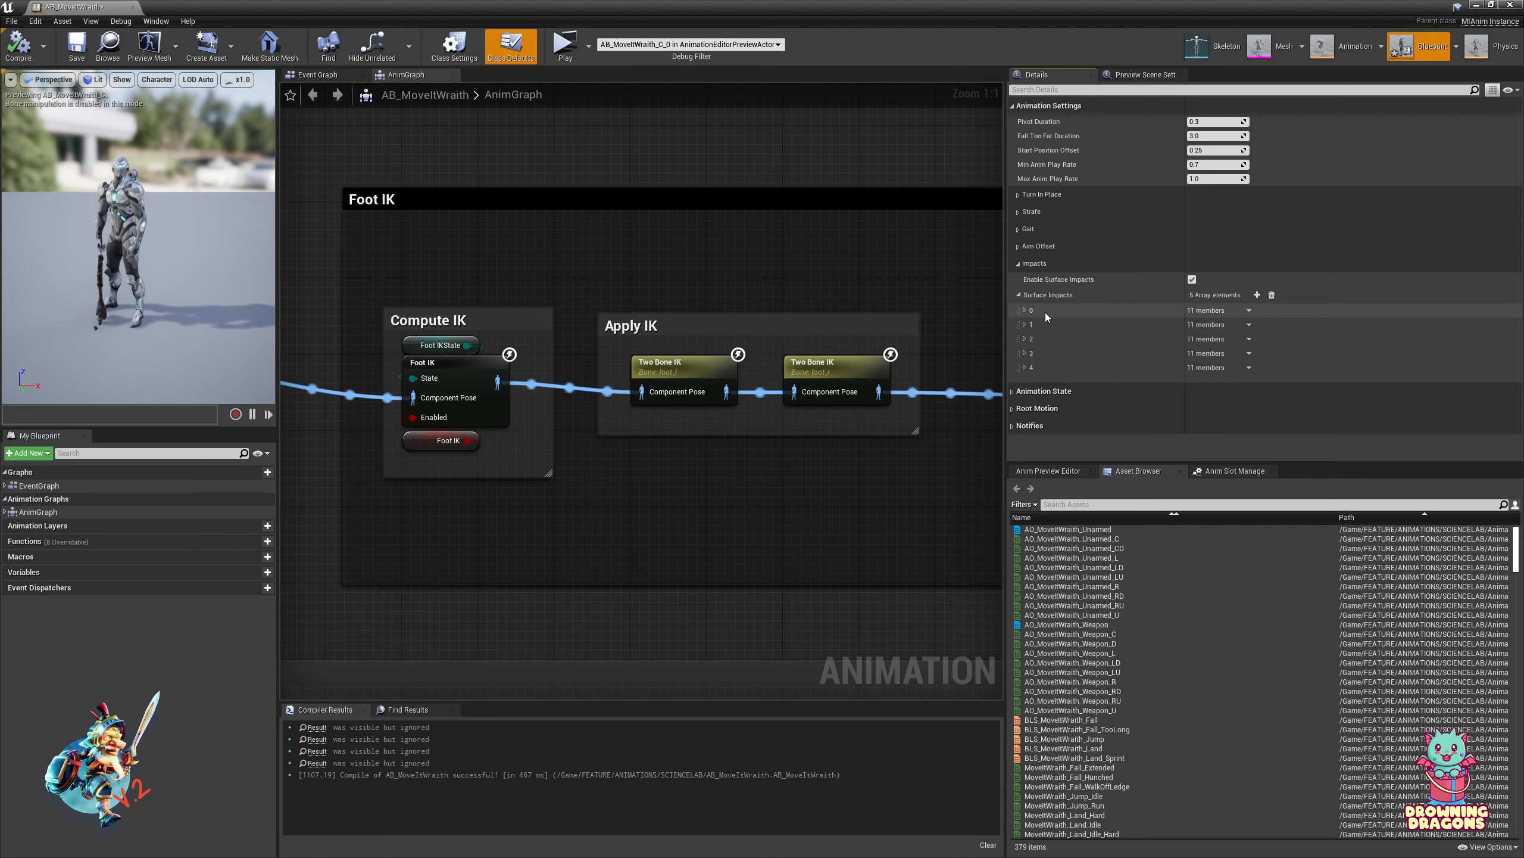
Expand Surface Impacts element 0 and examine its bone, socket, velocity and trace settings
click(1045, 312)
scroll(1045, 312, down, 2)
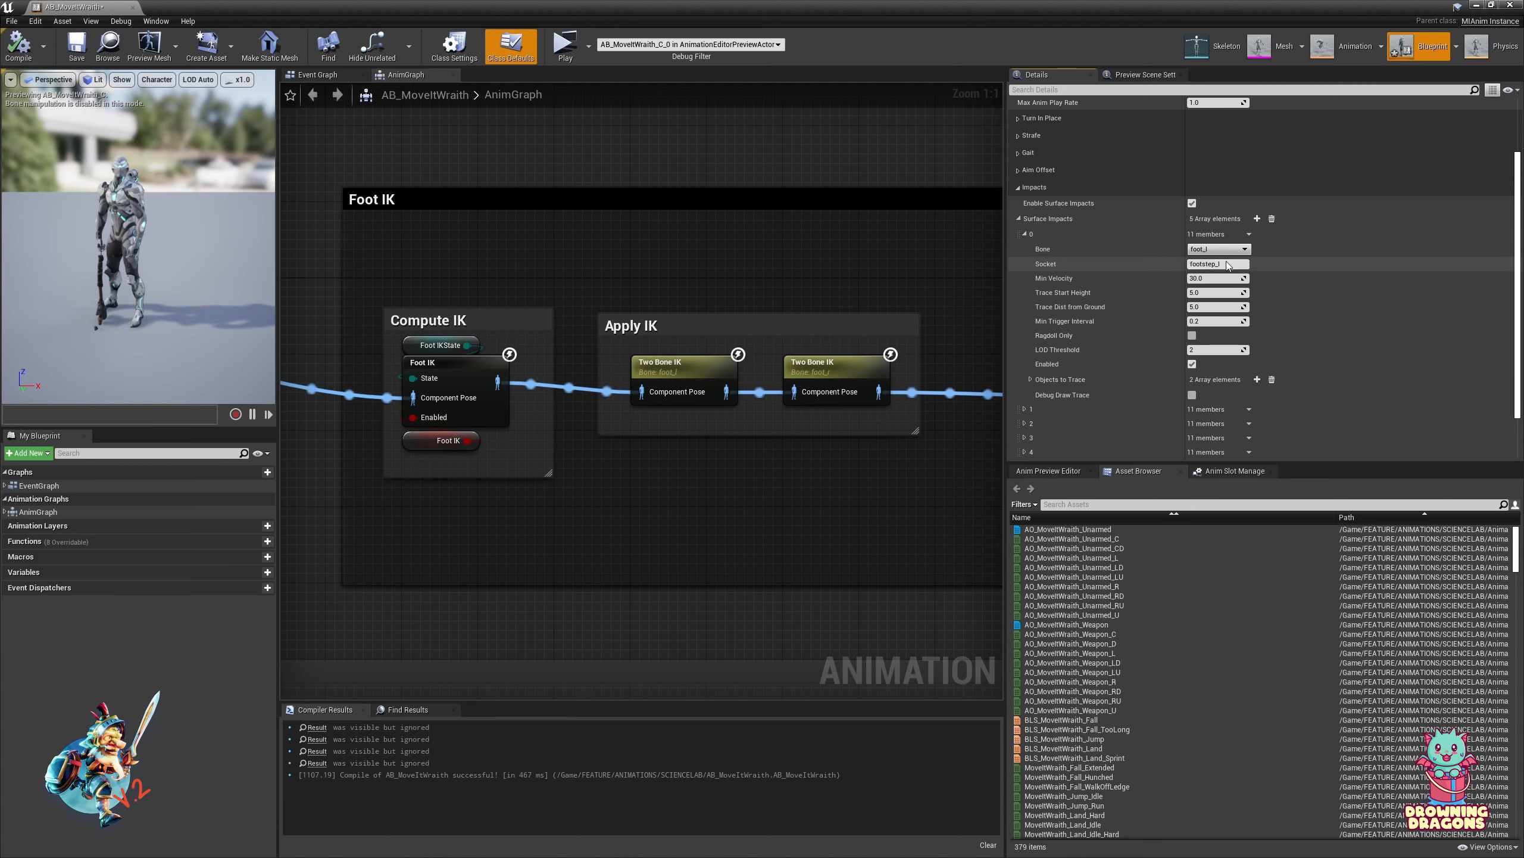
scroll(1098, 333, down, 2)
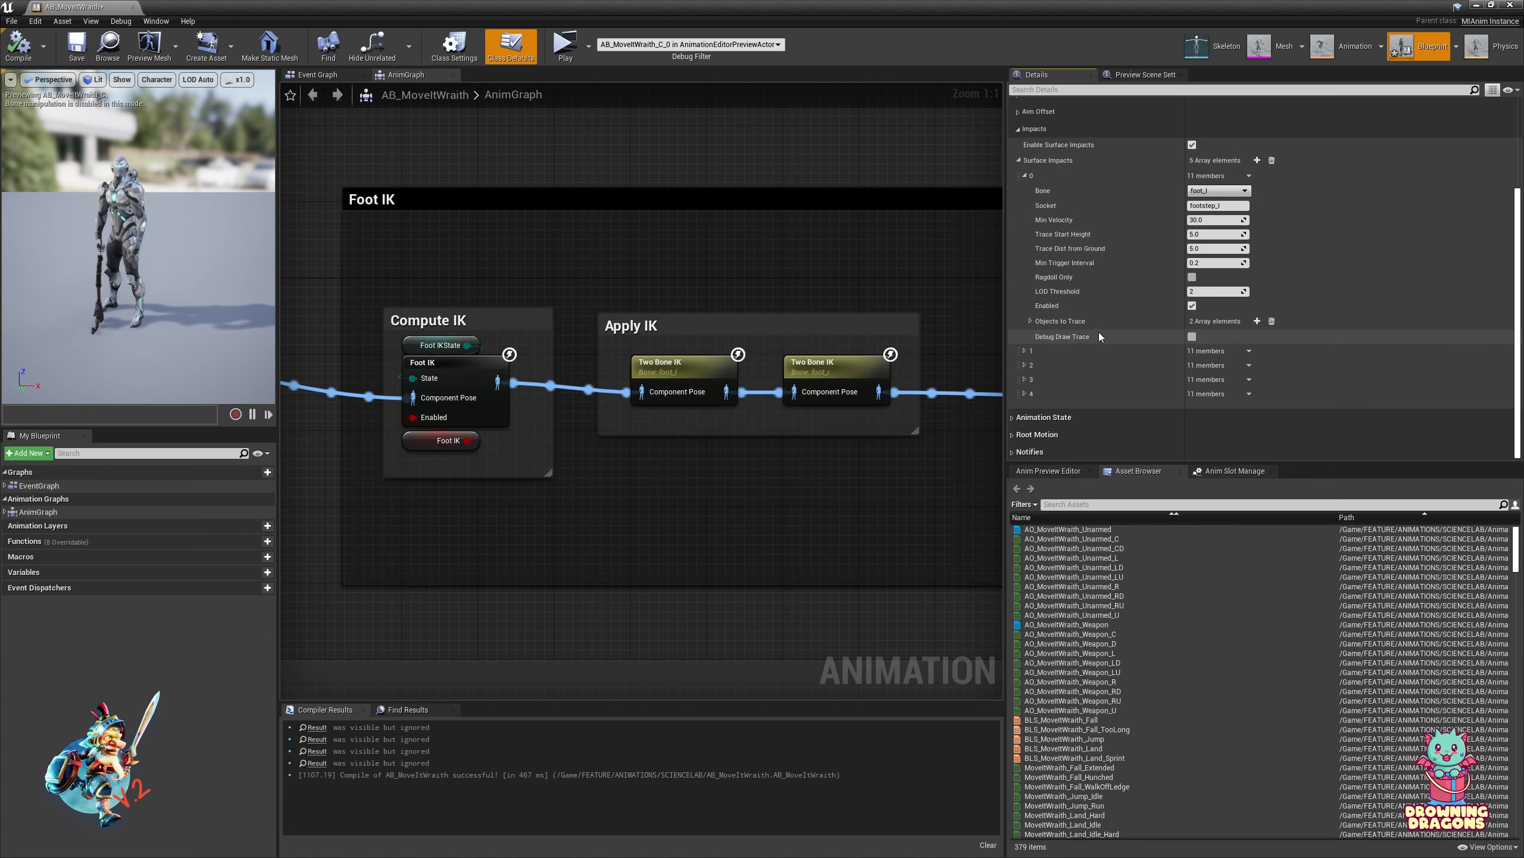
Expand Surface Impacts element 3 and compare its Ragdoll Only and trace settings with element 0
click(1061, 376)
scroll(1093, 362, down, 4)
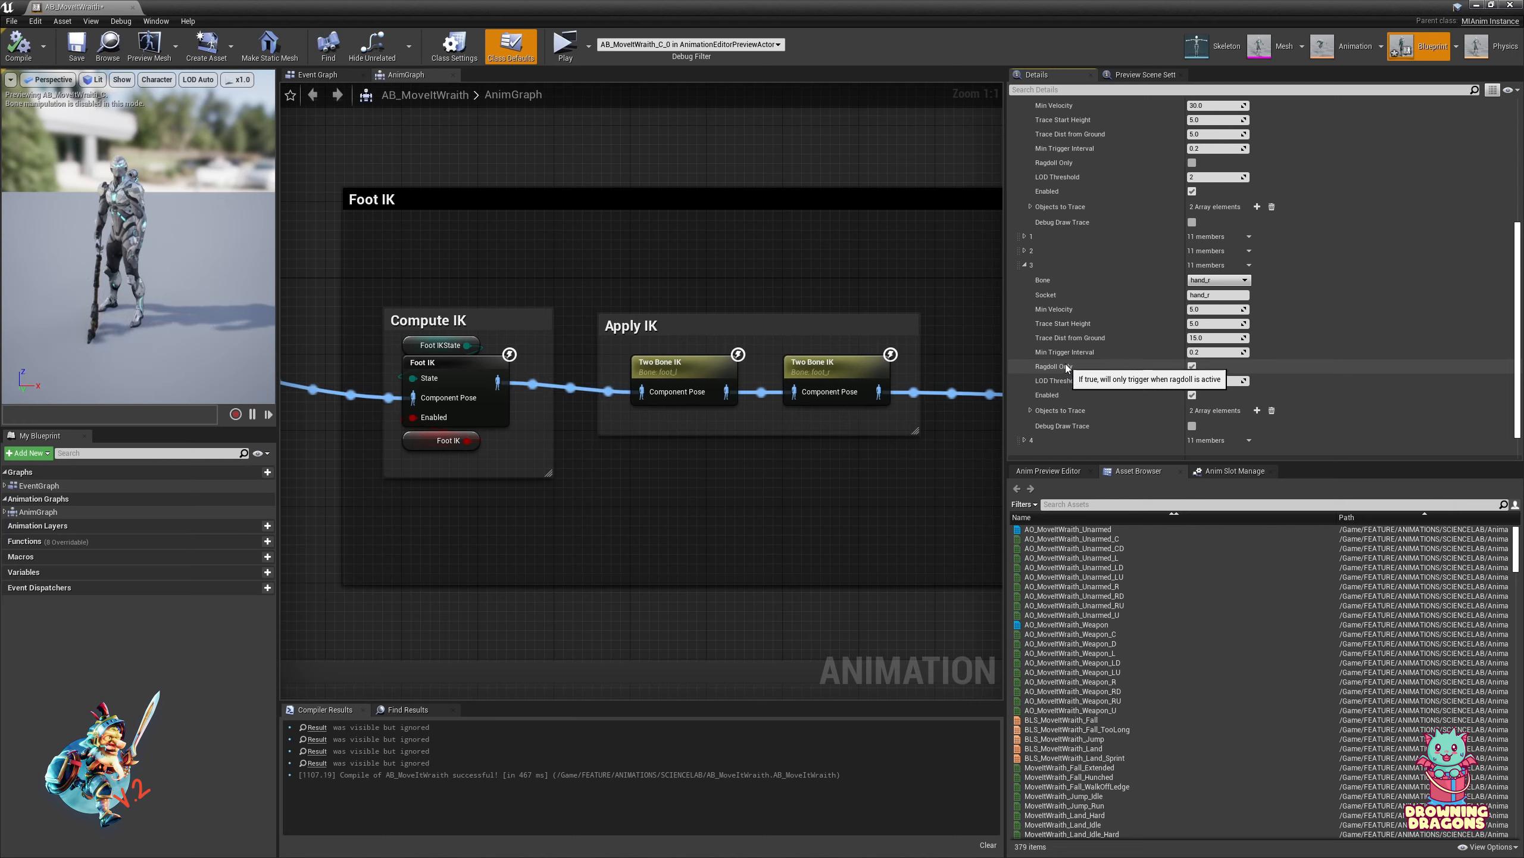
scroll(1098, 276, up, 3)
scroll(1100, 338, down, 3)
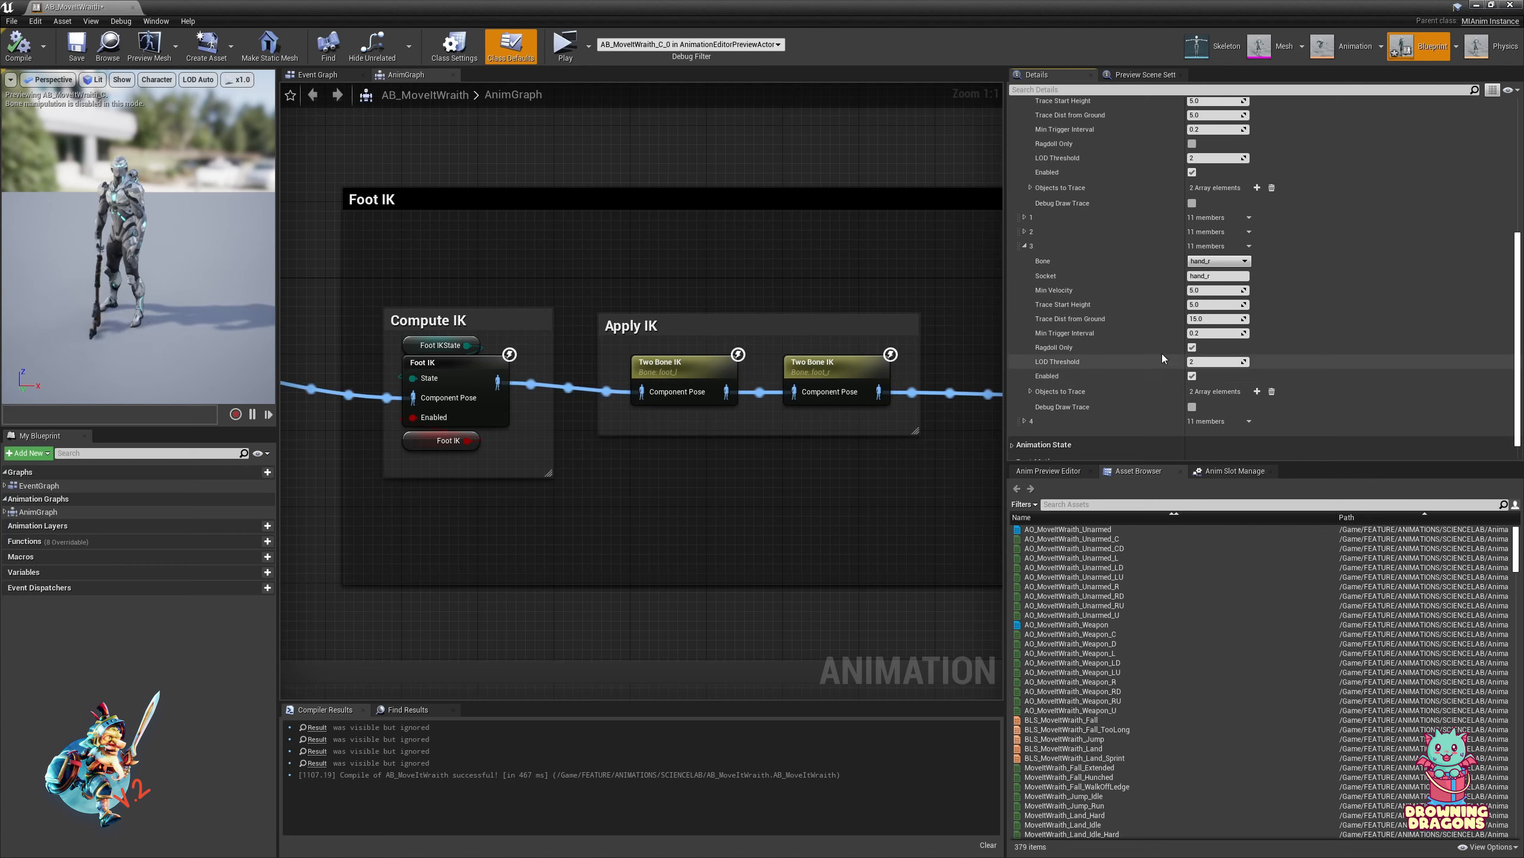
Expand Surface Impacts element 4 and examine its bone, trace distance and Ragdoll Only settings
scroll(1075, 399, down, 1)
click(1041, 399)
scroll(1106, 401, down, 4)
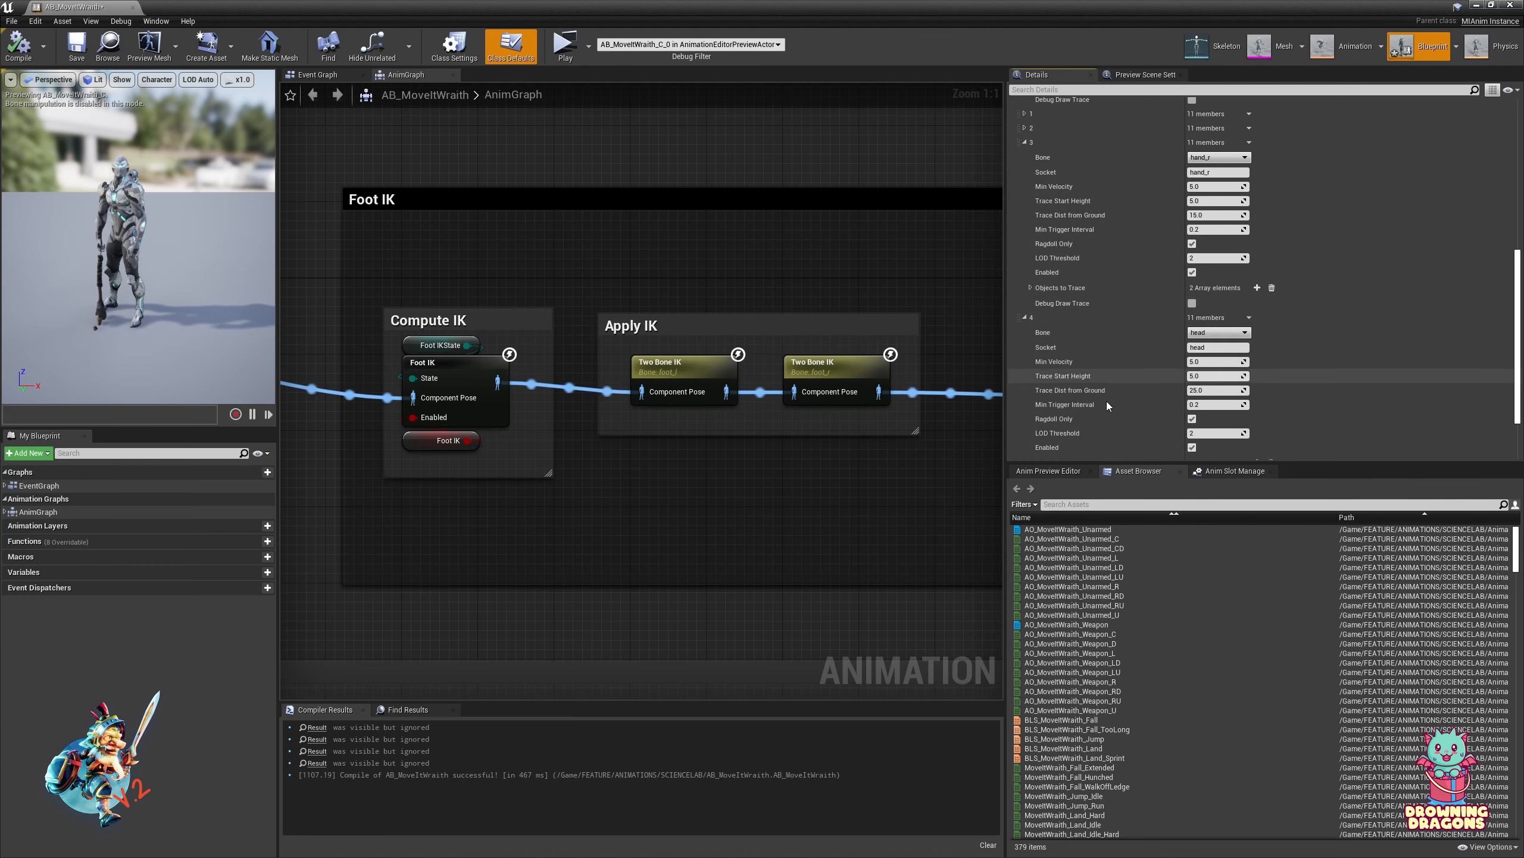
Expand Surface Impacts element 1 and compare its bone, socket and Ragdoll Only settings with elements 0 and 3
scroll(1110, 414, up, 5)
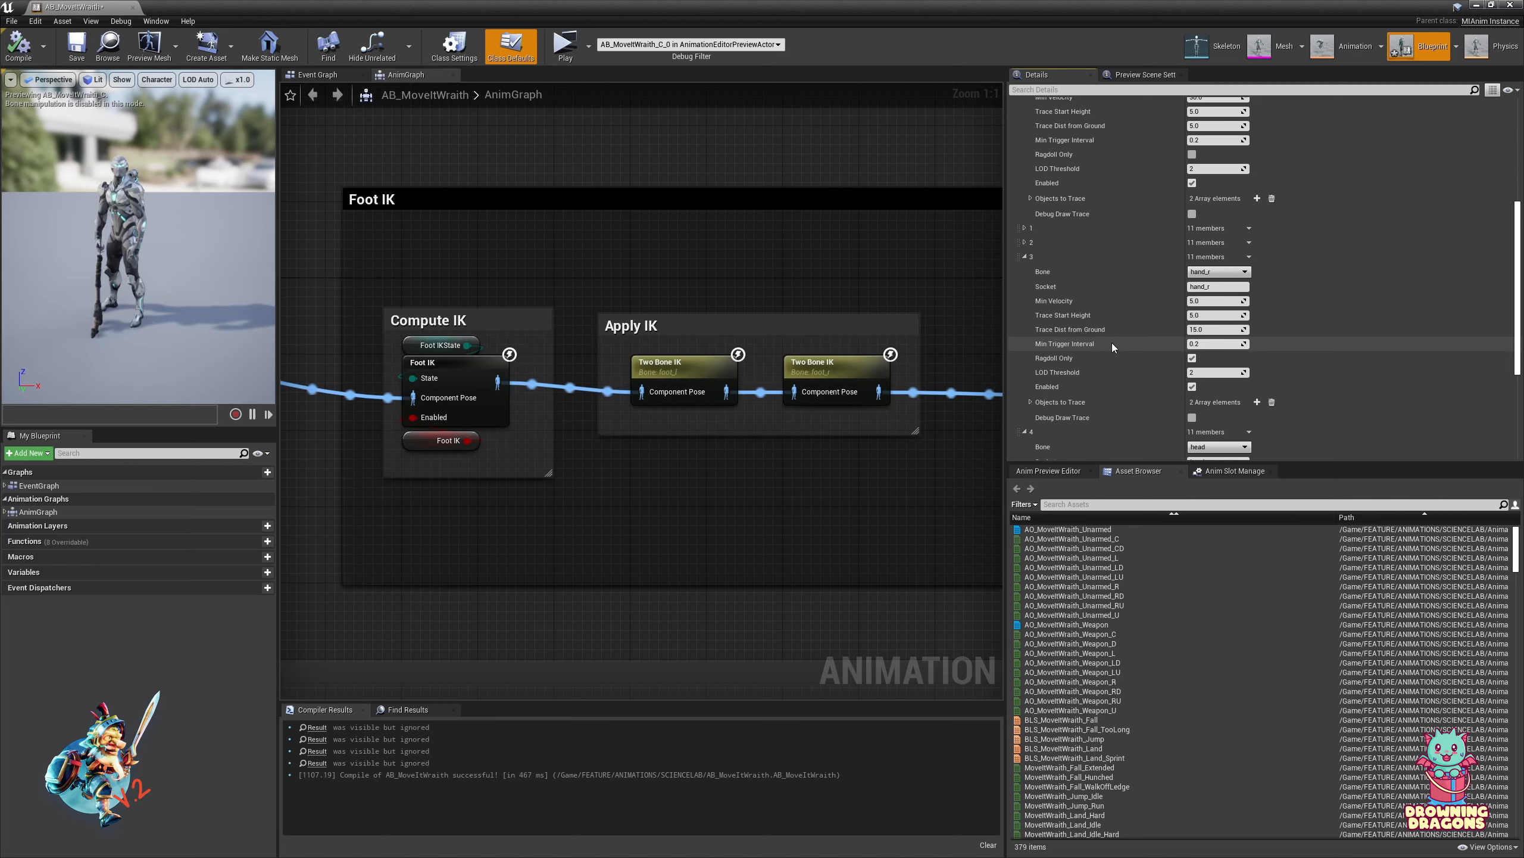
scroll(1103, 444, up, 5)
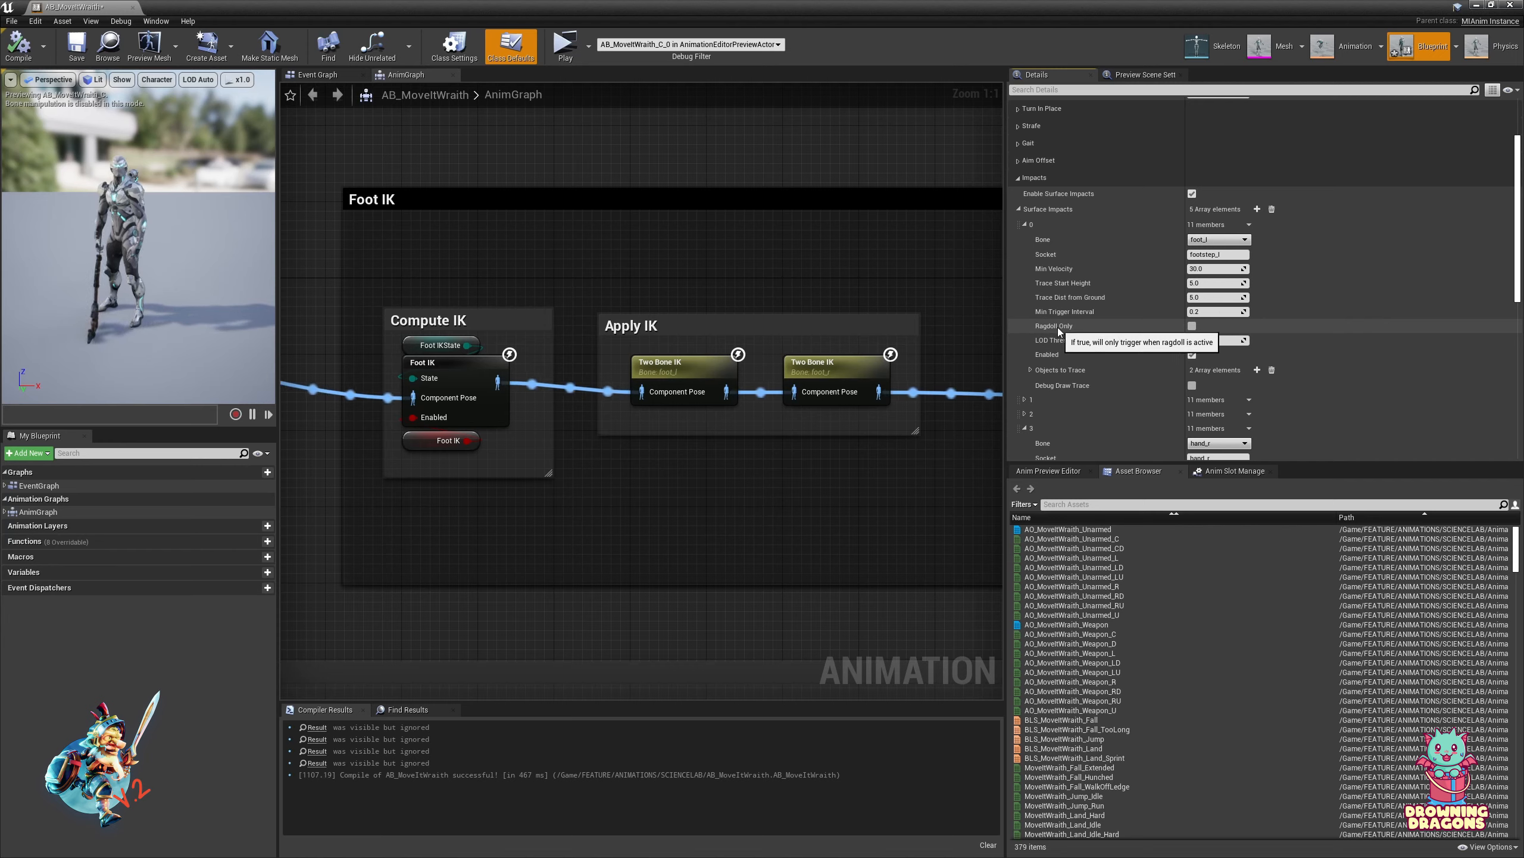
scroll(1065, 335, down, 2)
click(1044, 323)
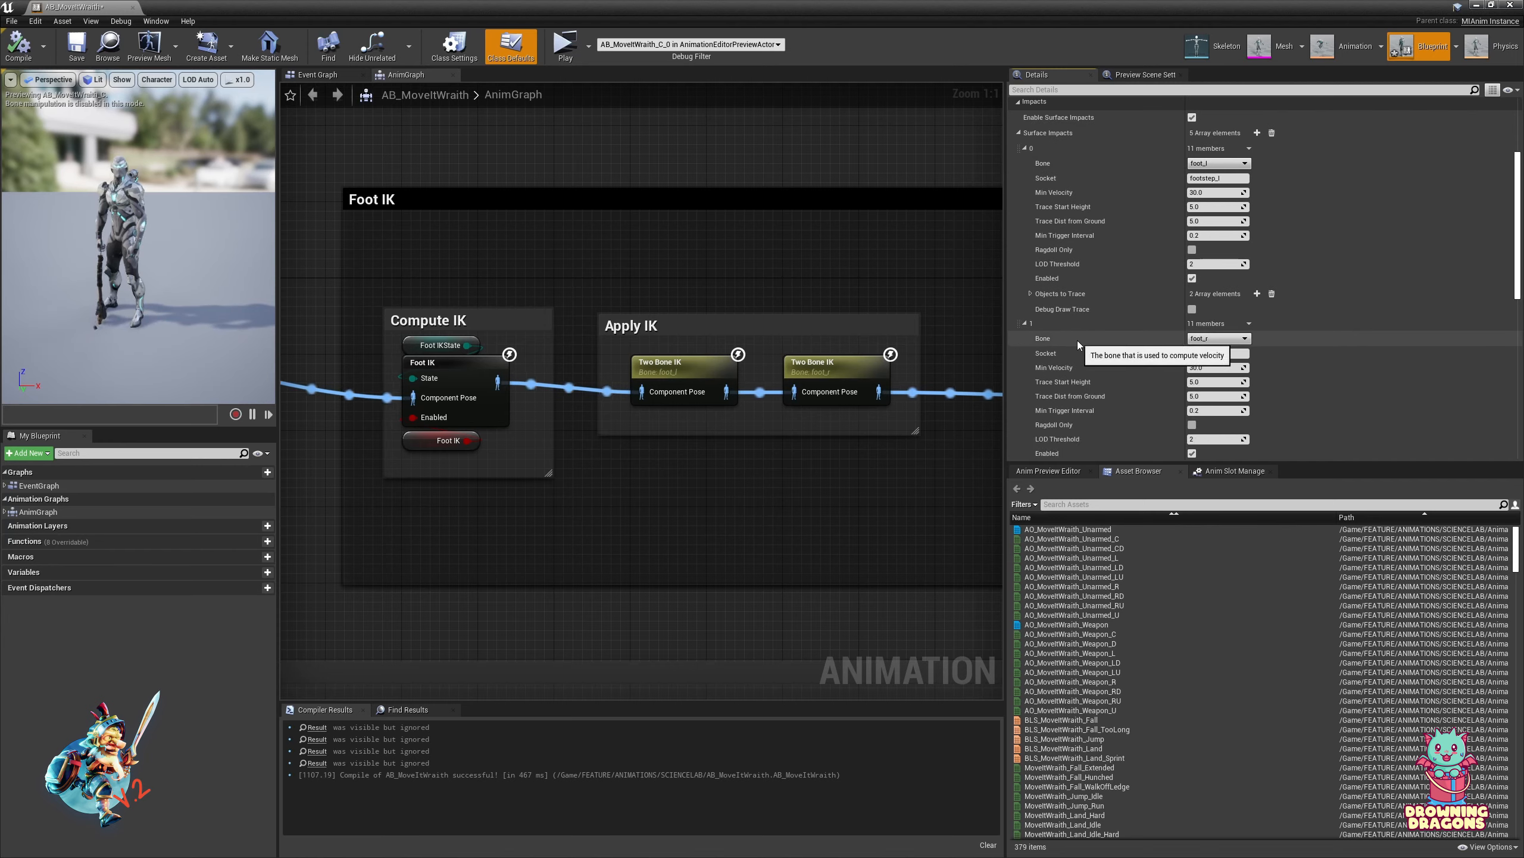
scroll(1080, 331, down, 3)
scroll(1102, 310, down, 3)
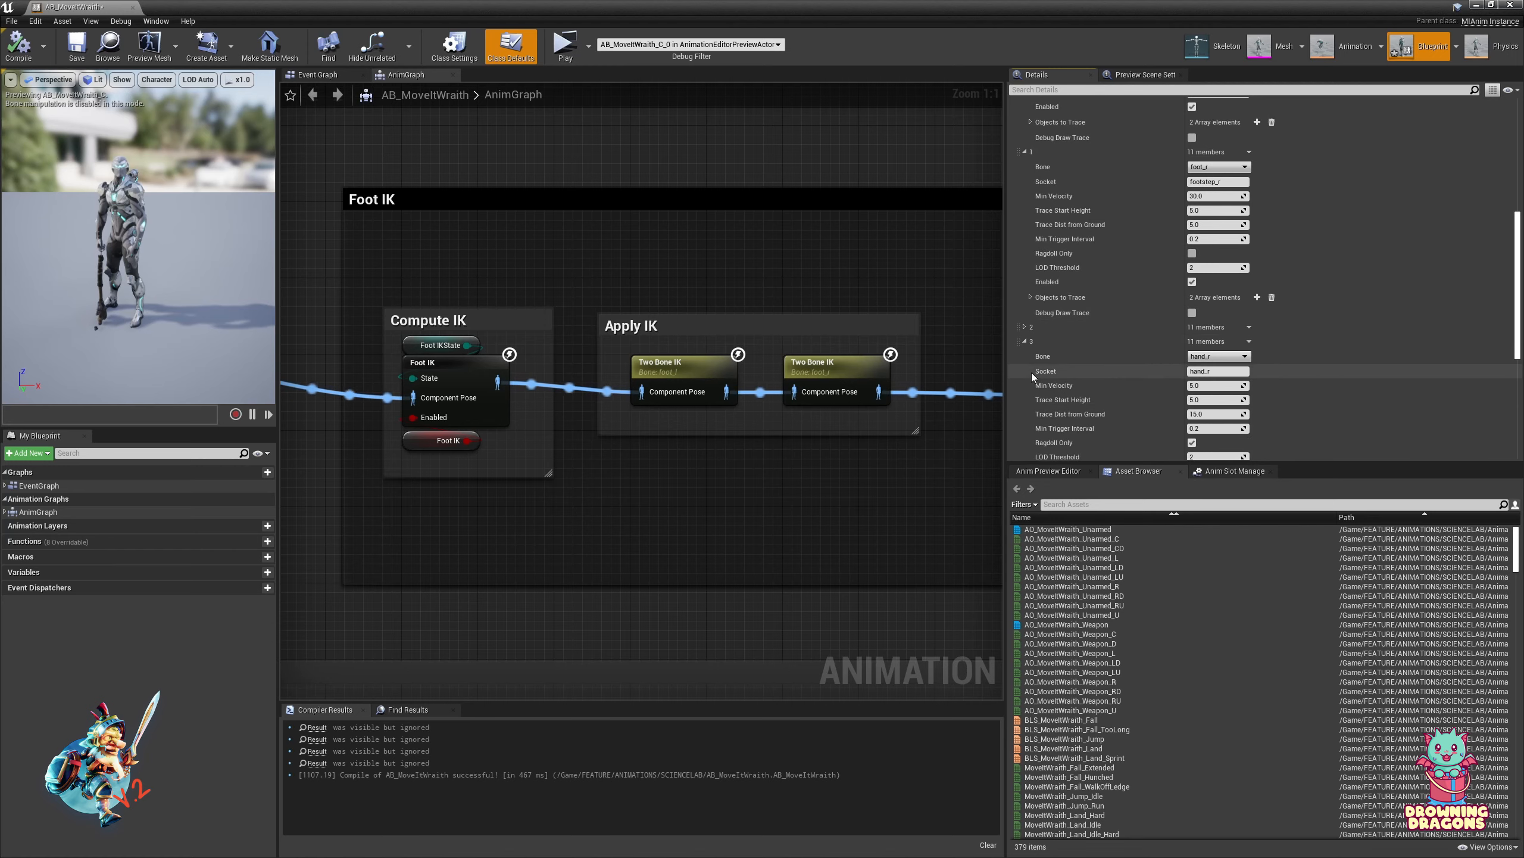
Collapse Surface Impacts elements 3 and 4, and check the bone selection of element 0
double_click(1055, 345)
double_click(1054, 359)
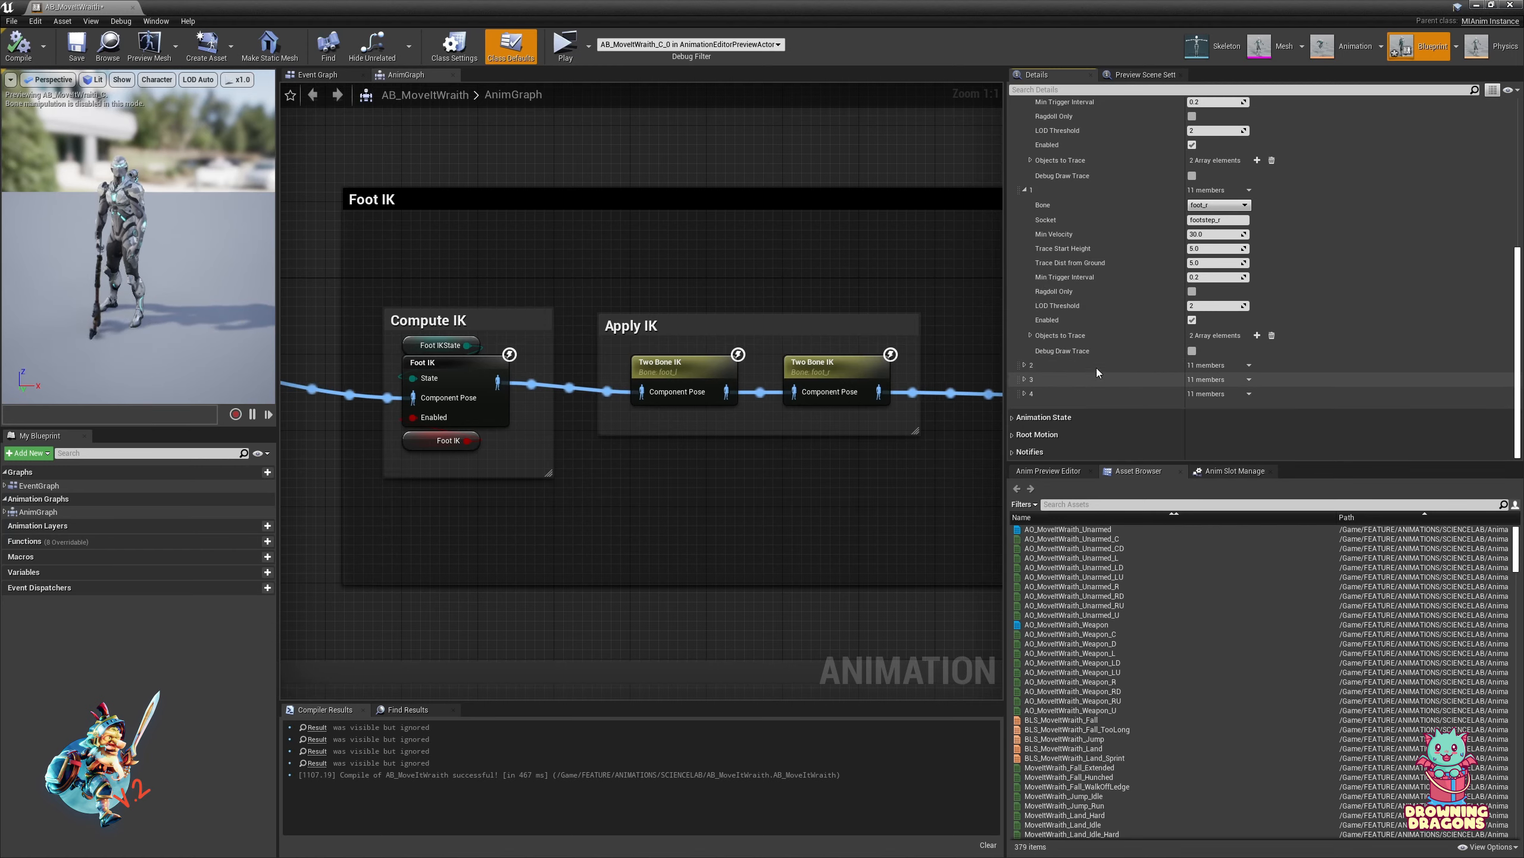
scroll(1096, 367, up, 6)
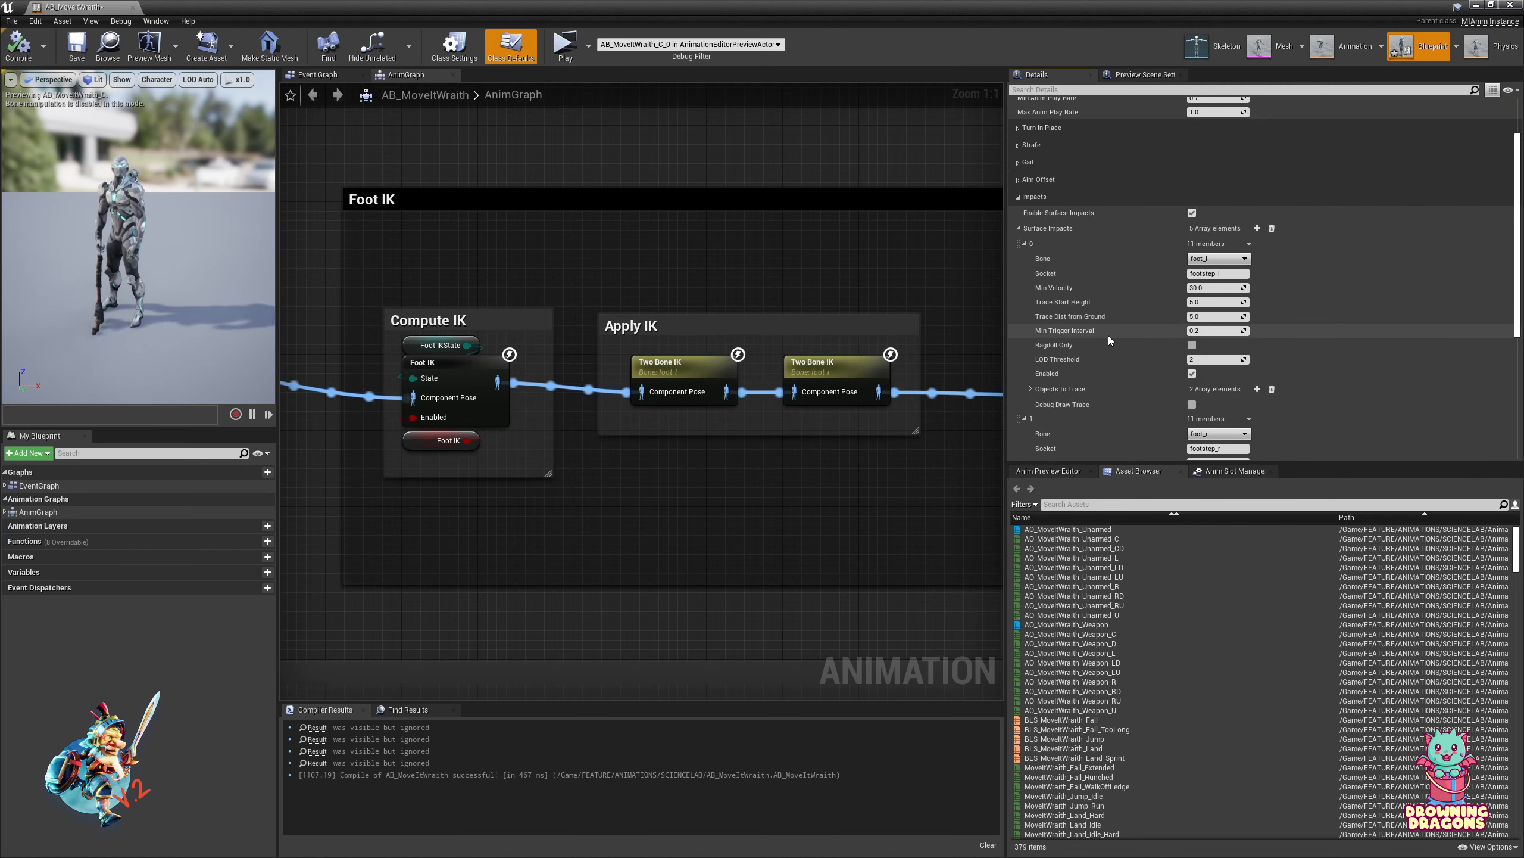
click(1228, 259)
click(1227, 259)
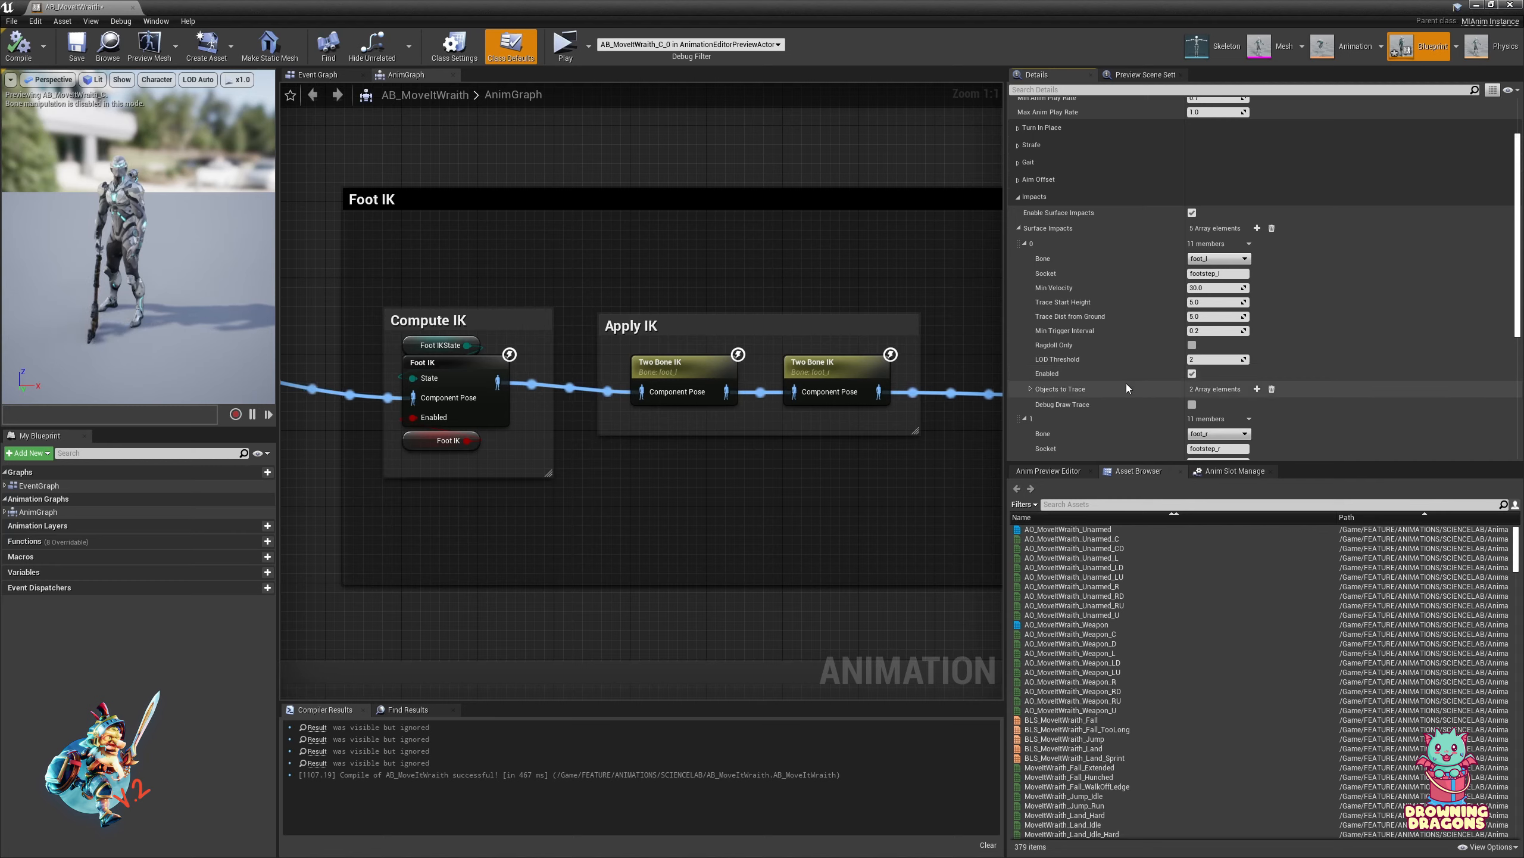
Enable Debug Draw Trace on Surface Impacts element 0 and compile the animation blueprint
scroll(1158, 369, down, 2)
click(1192, 366)
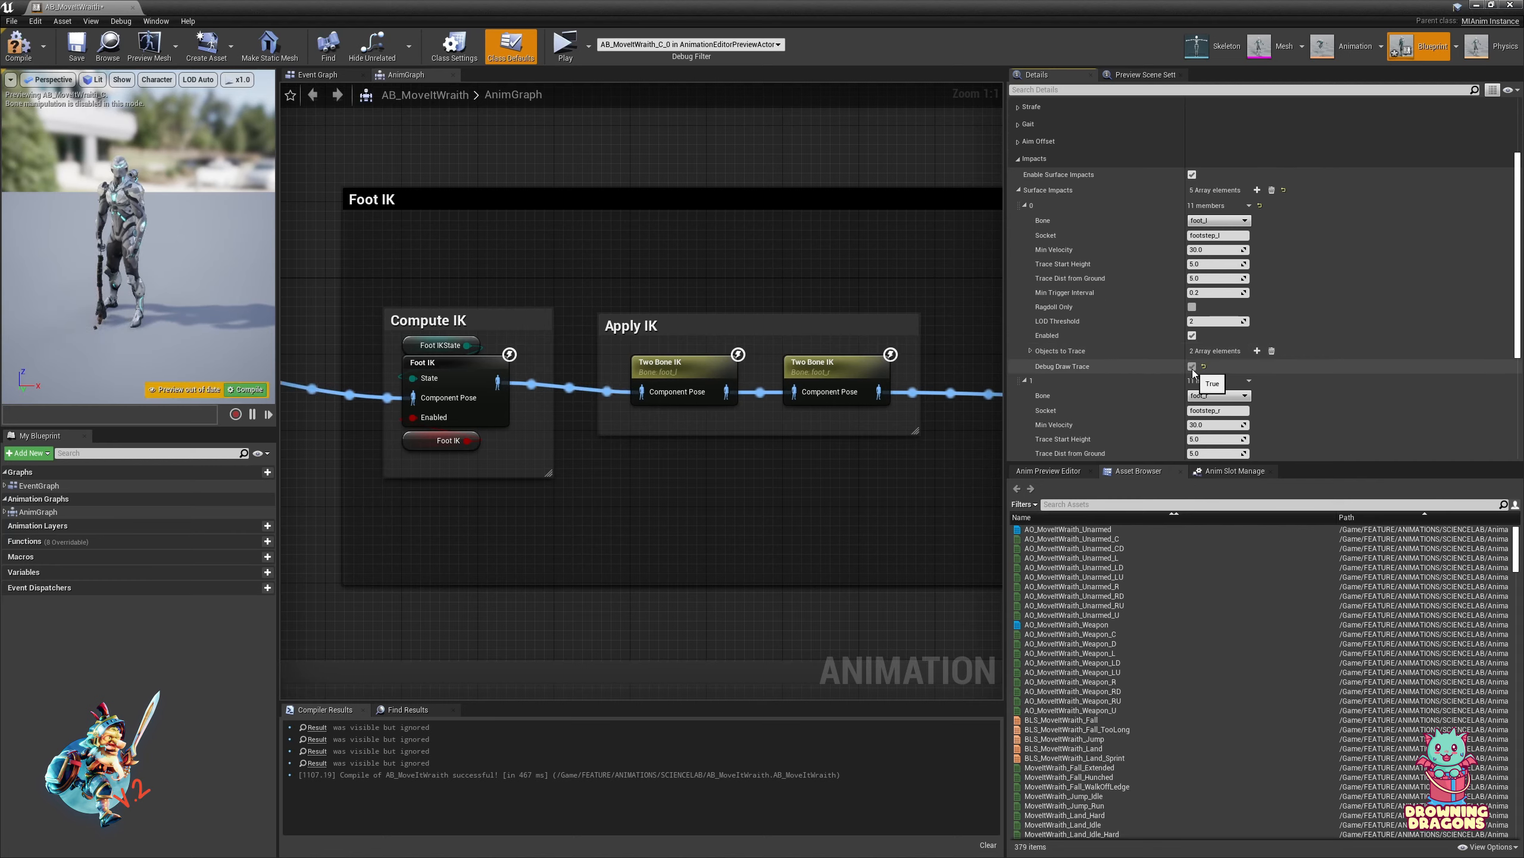
click(18, 45)
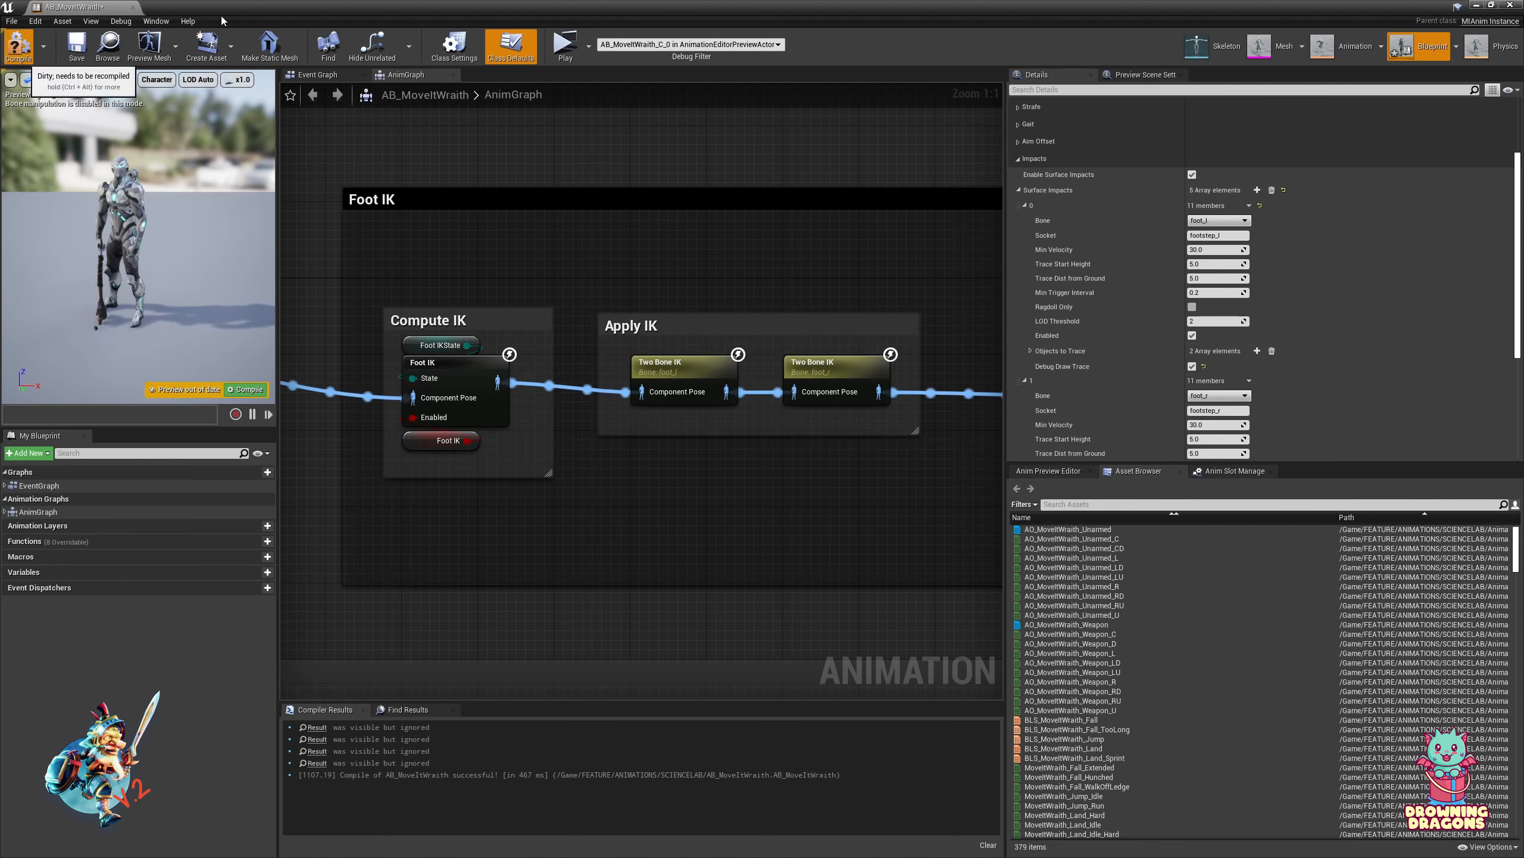
Bring the level editor into view, set Net Mode to Play Standalone and play in the selected viewport
double_click(203, 13)
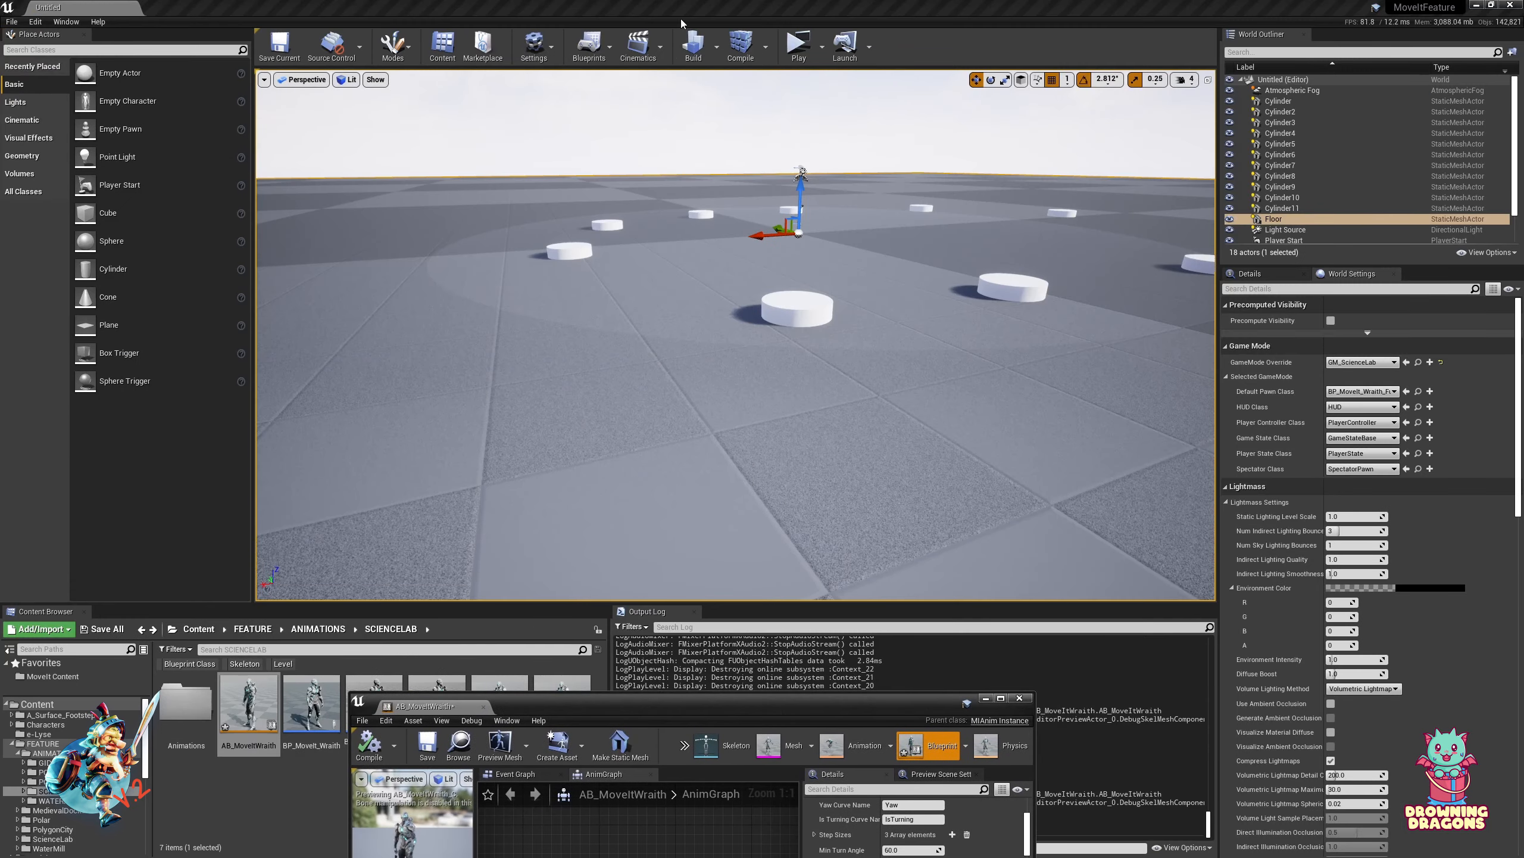
click(822, 47)
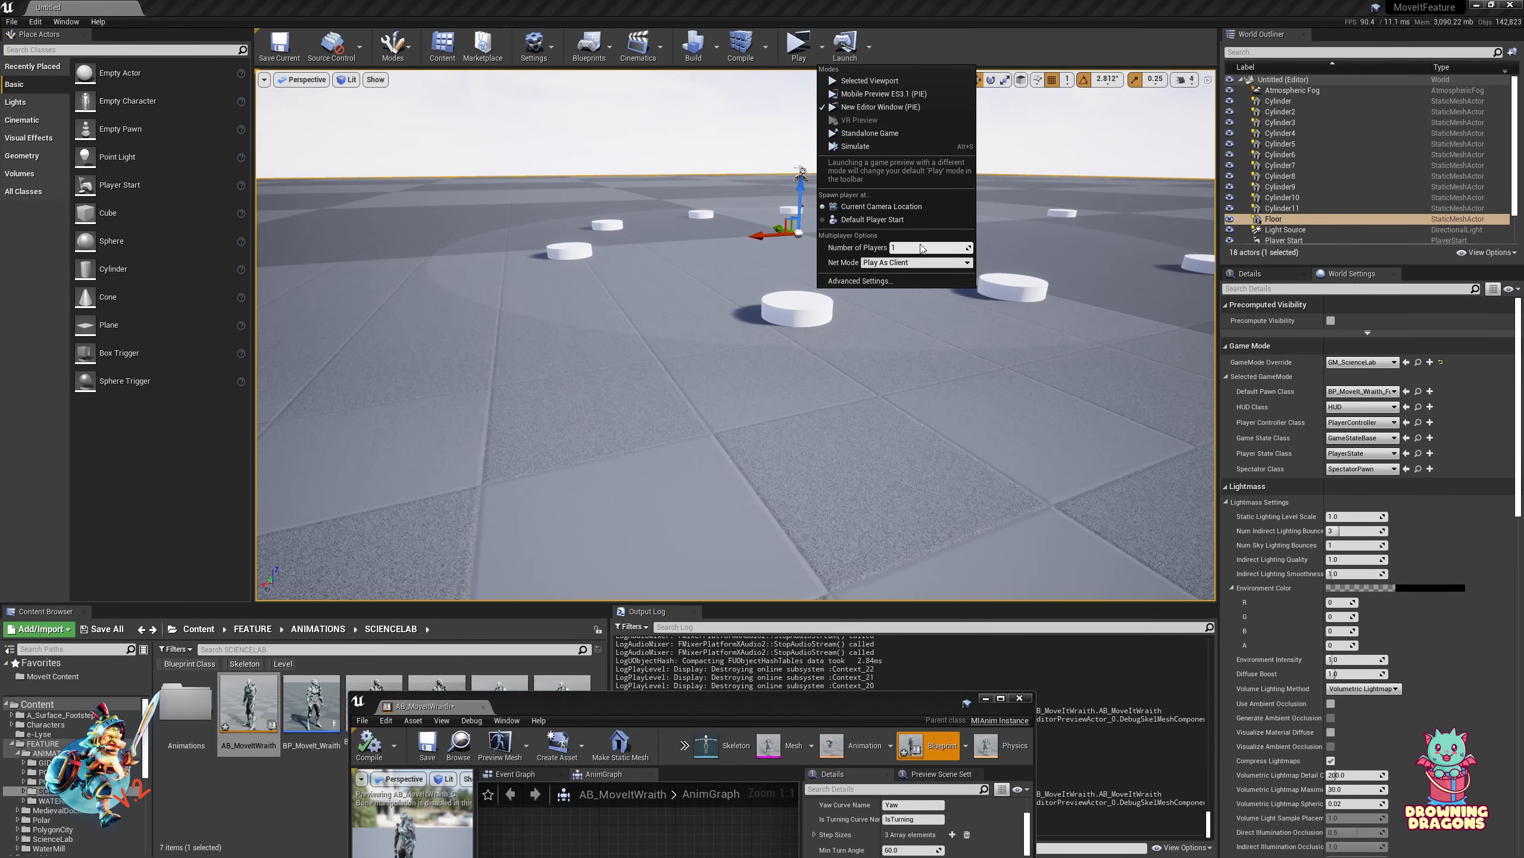
click(915, 263)
click(900, 279)
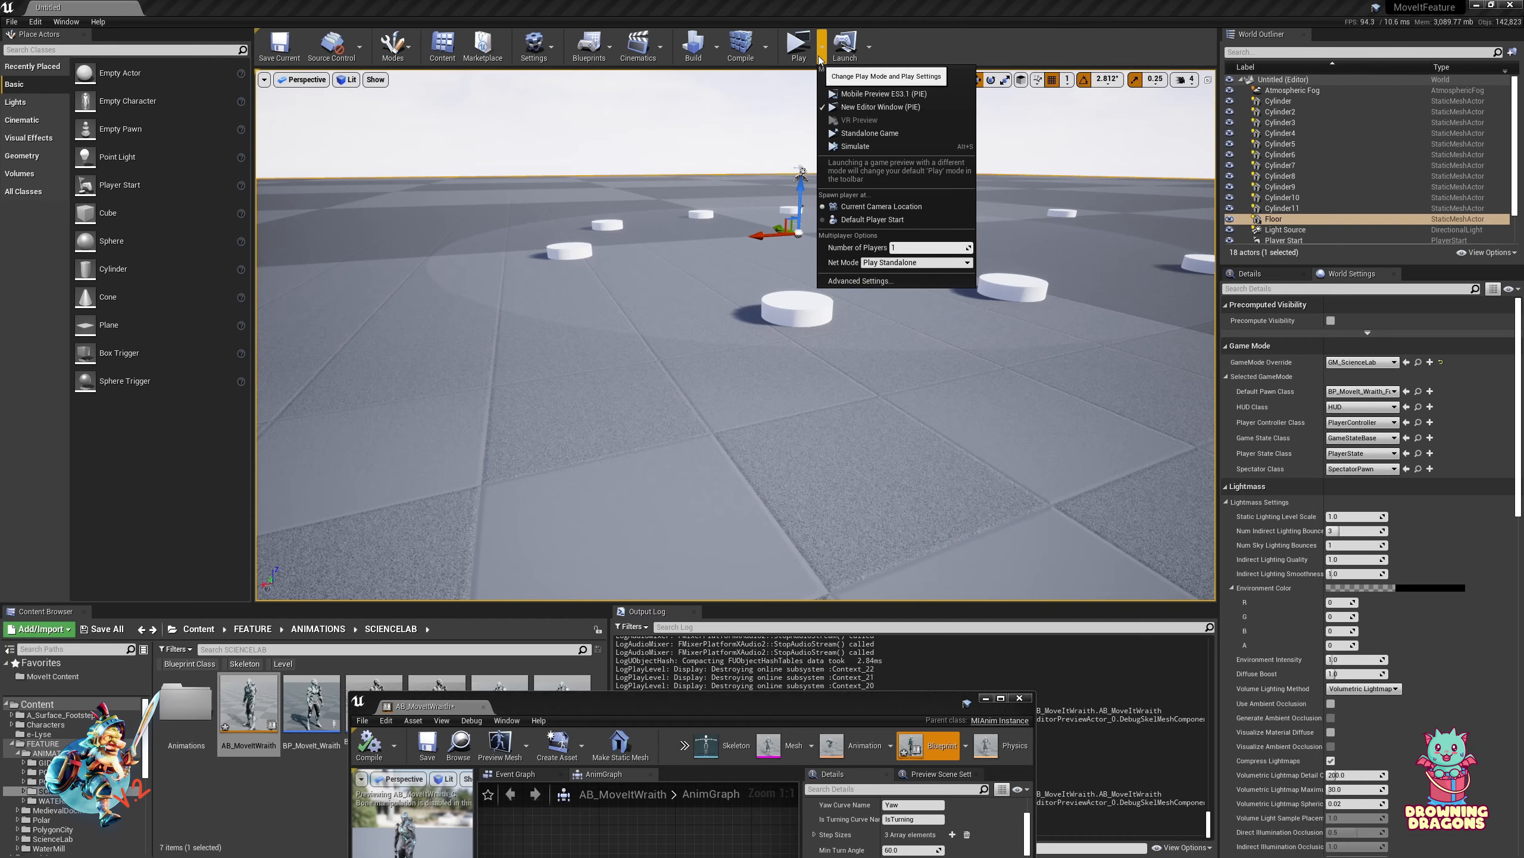
click(850, 82)
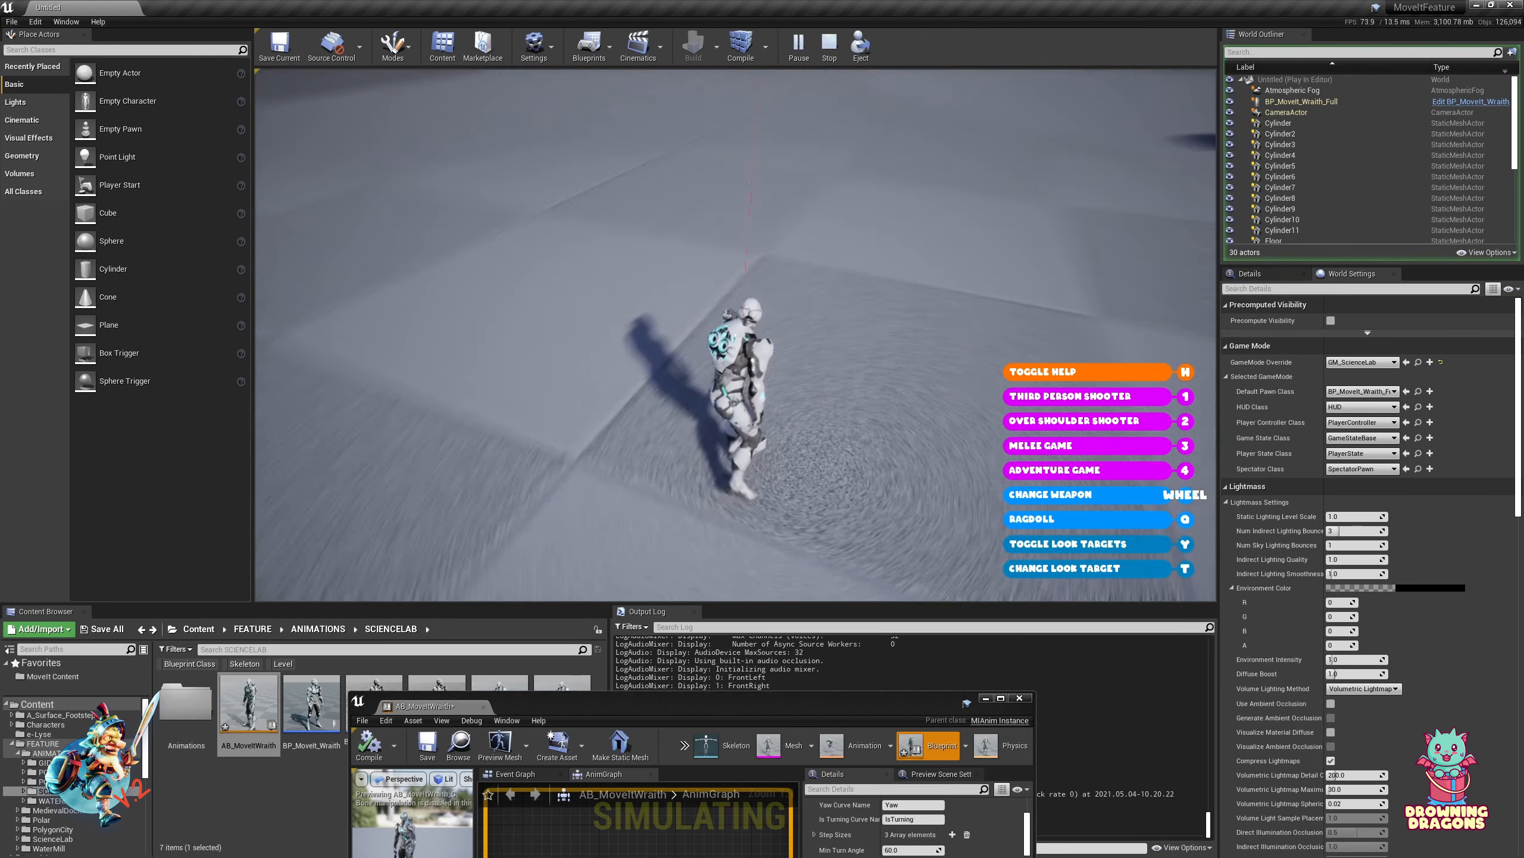
Run the Wraith around the level to examine the footstep debug traces, and end the play session
key(d)
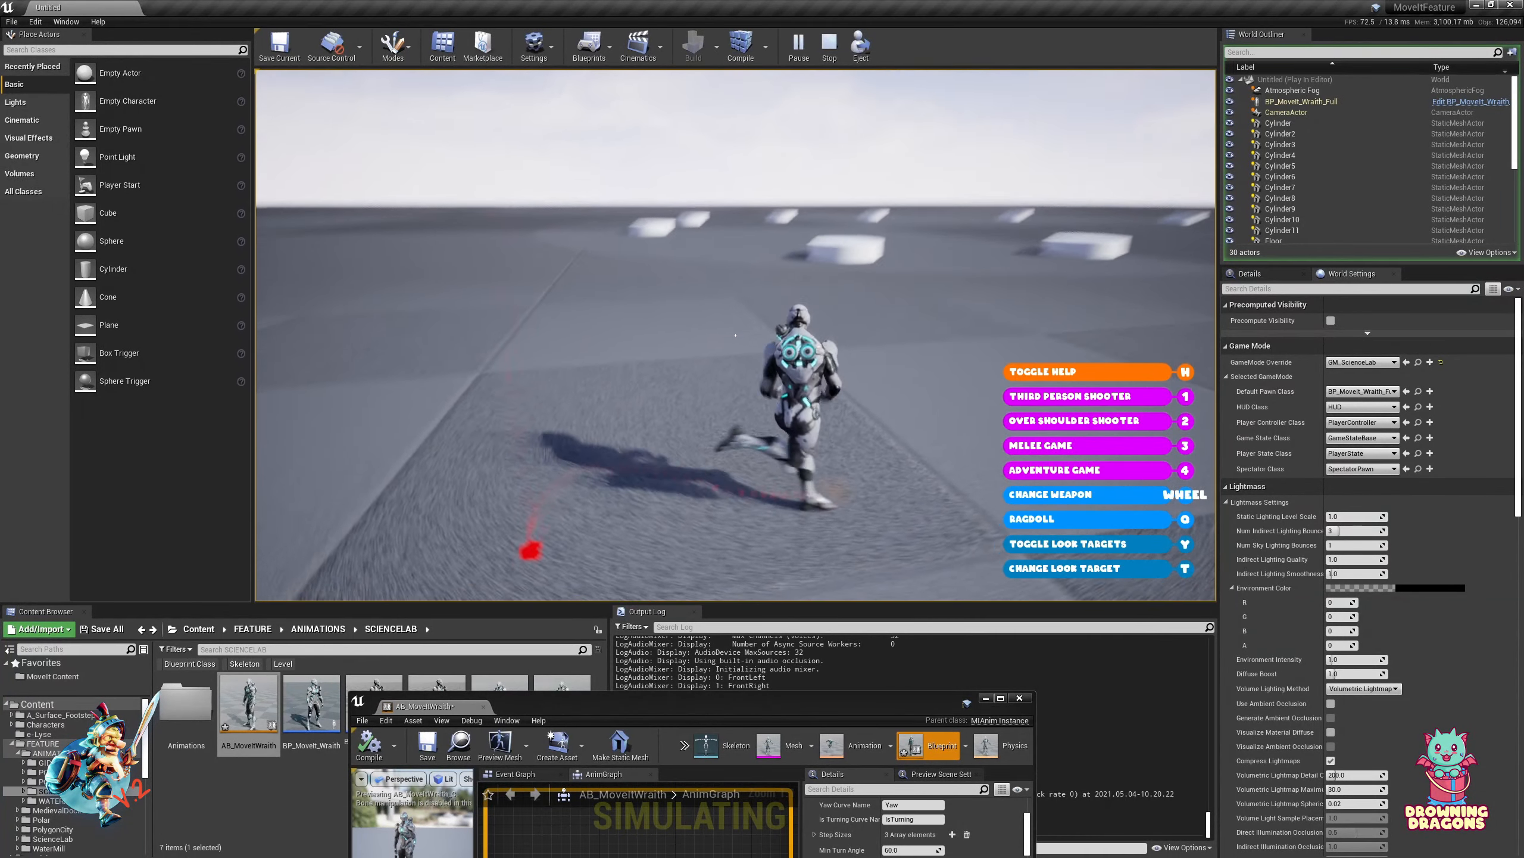
key(d)
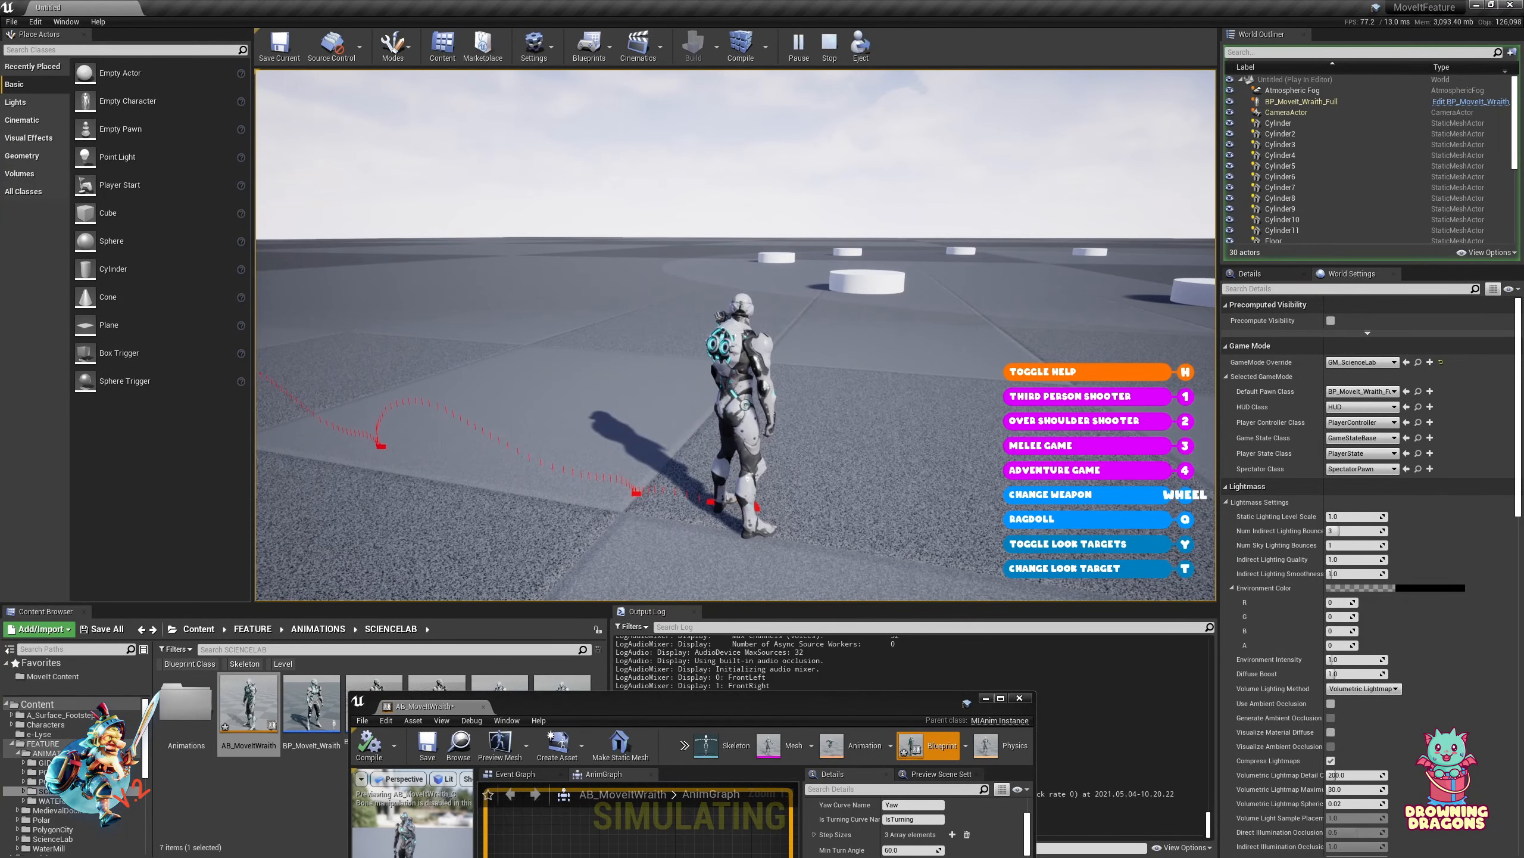
key(w)
key(d)
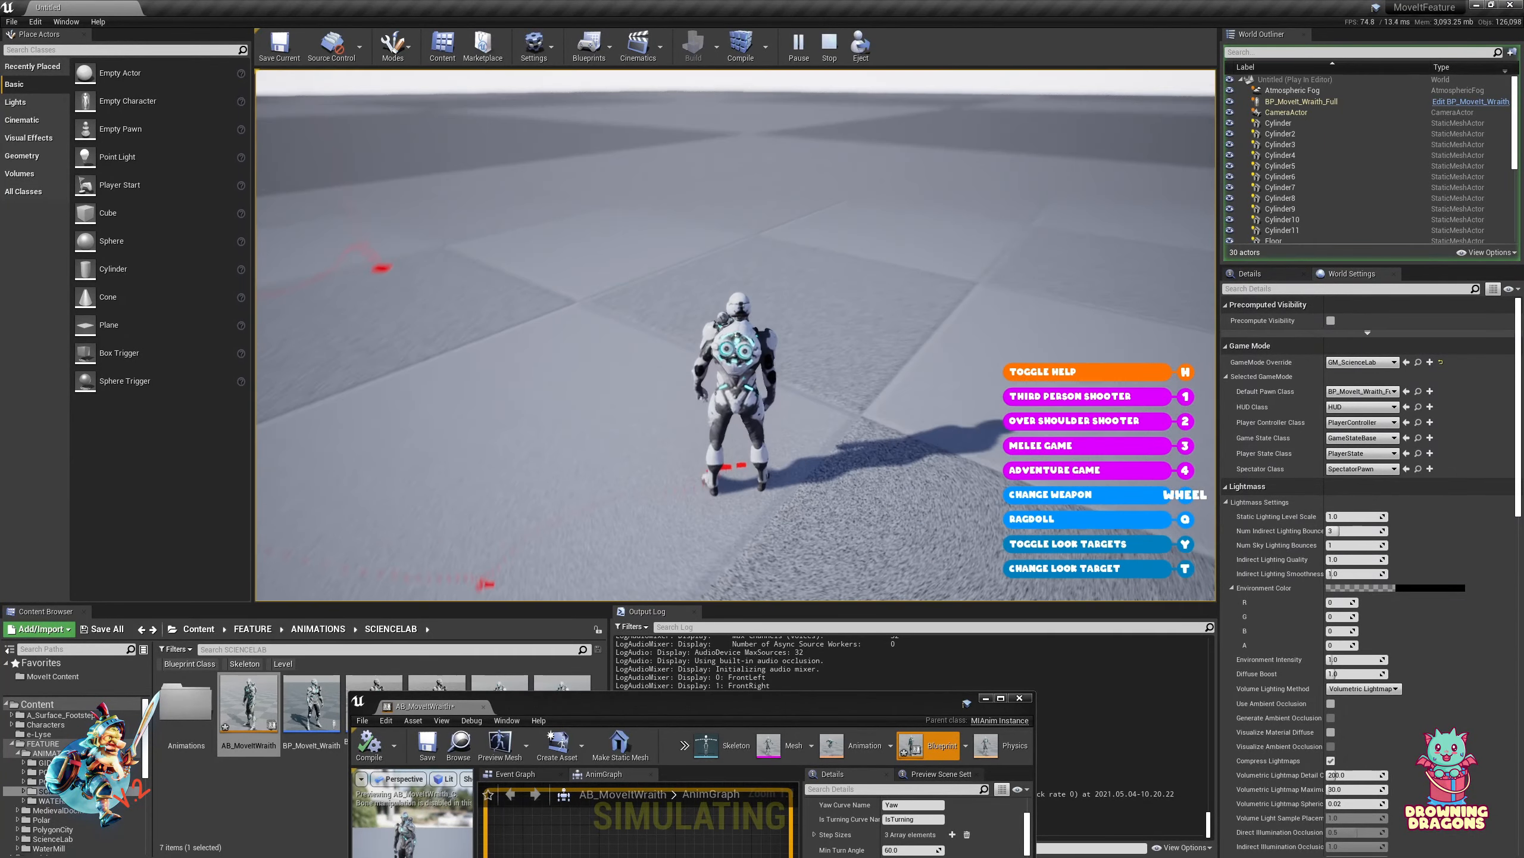
key(w)
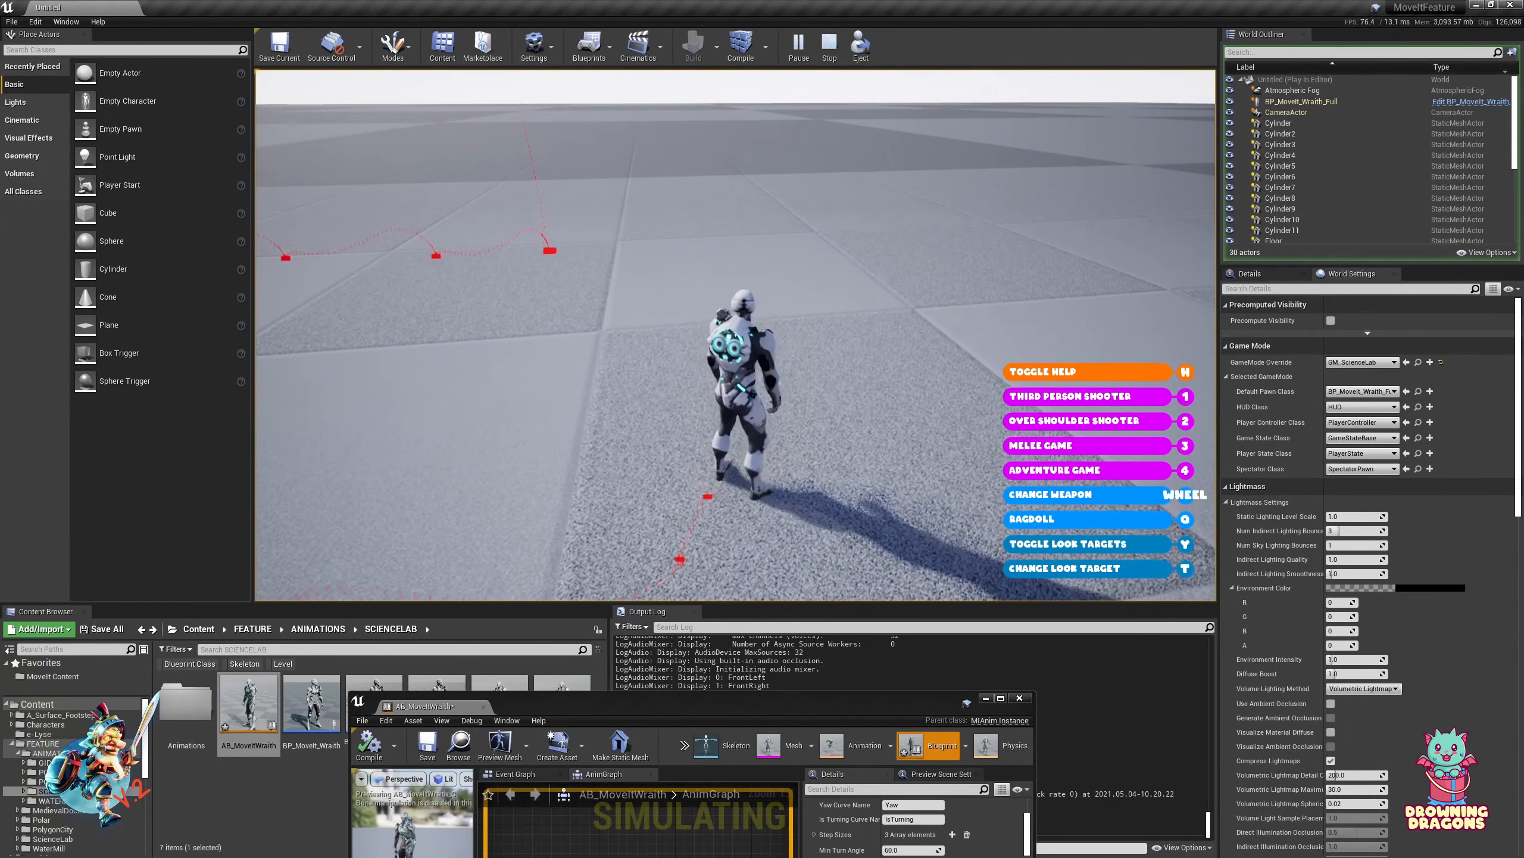
key(w)
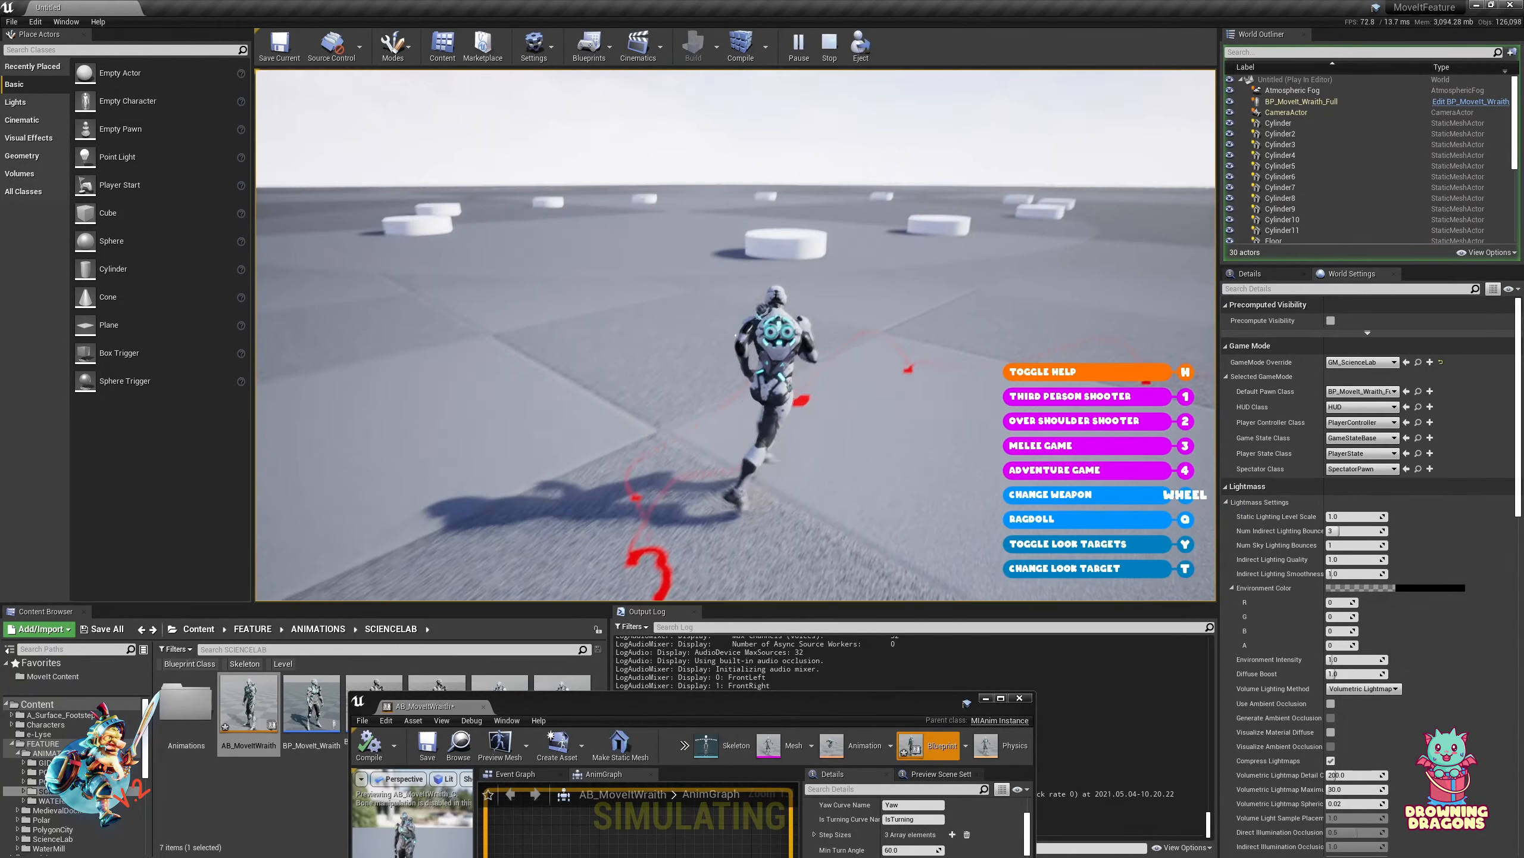
key(d)
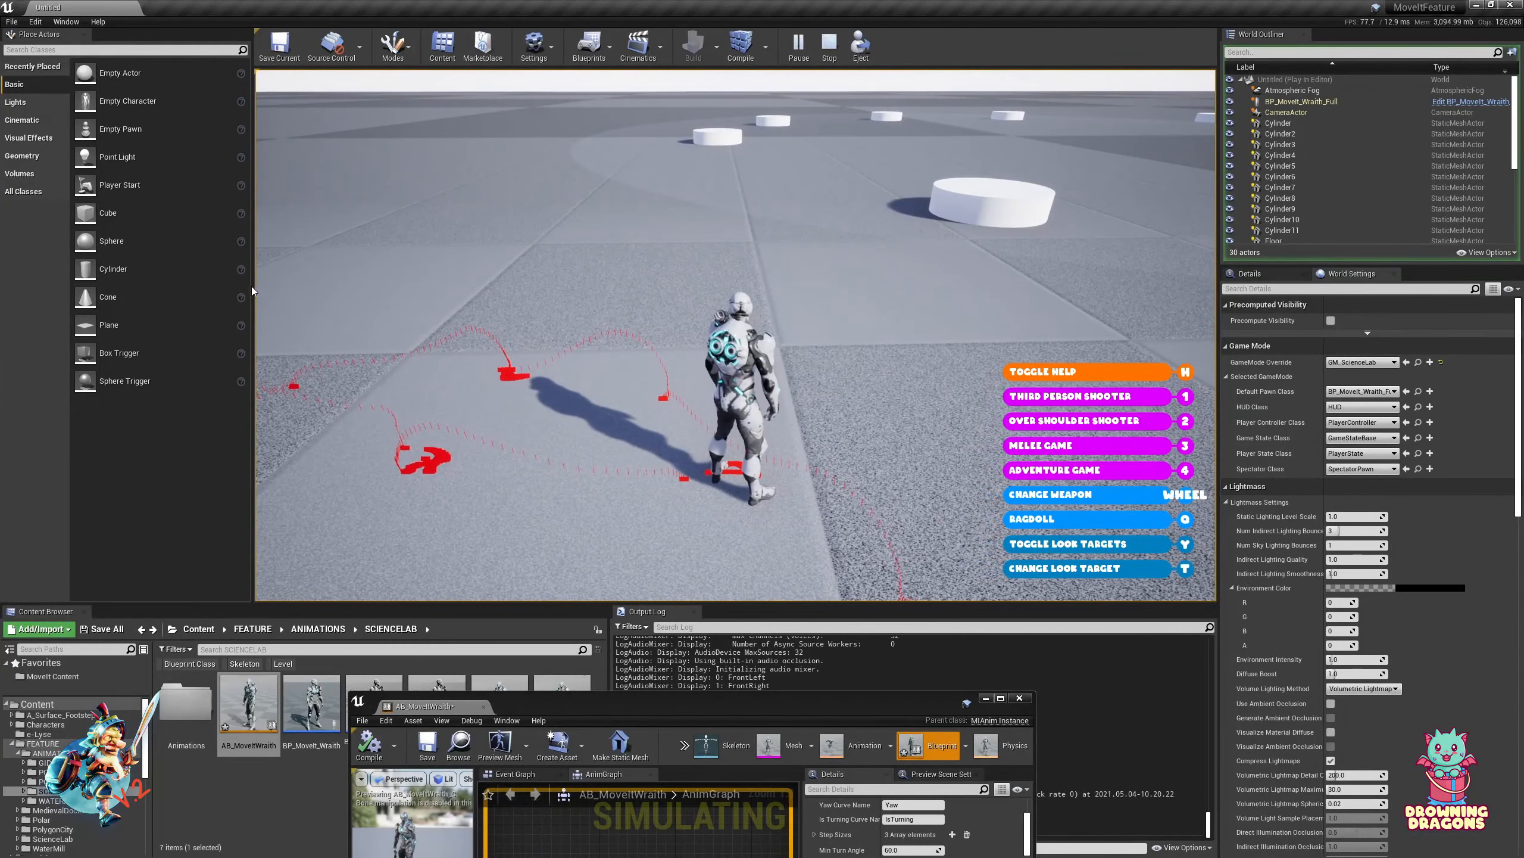
key(Escape)
Return to the maximized AB_MoveItWraith editor, collapse Surface Impacts element 1 and disable Debug Draw Trace on element 0
double_click(632, 709)
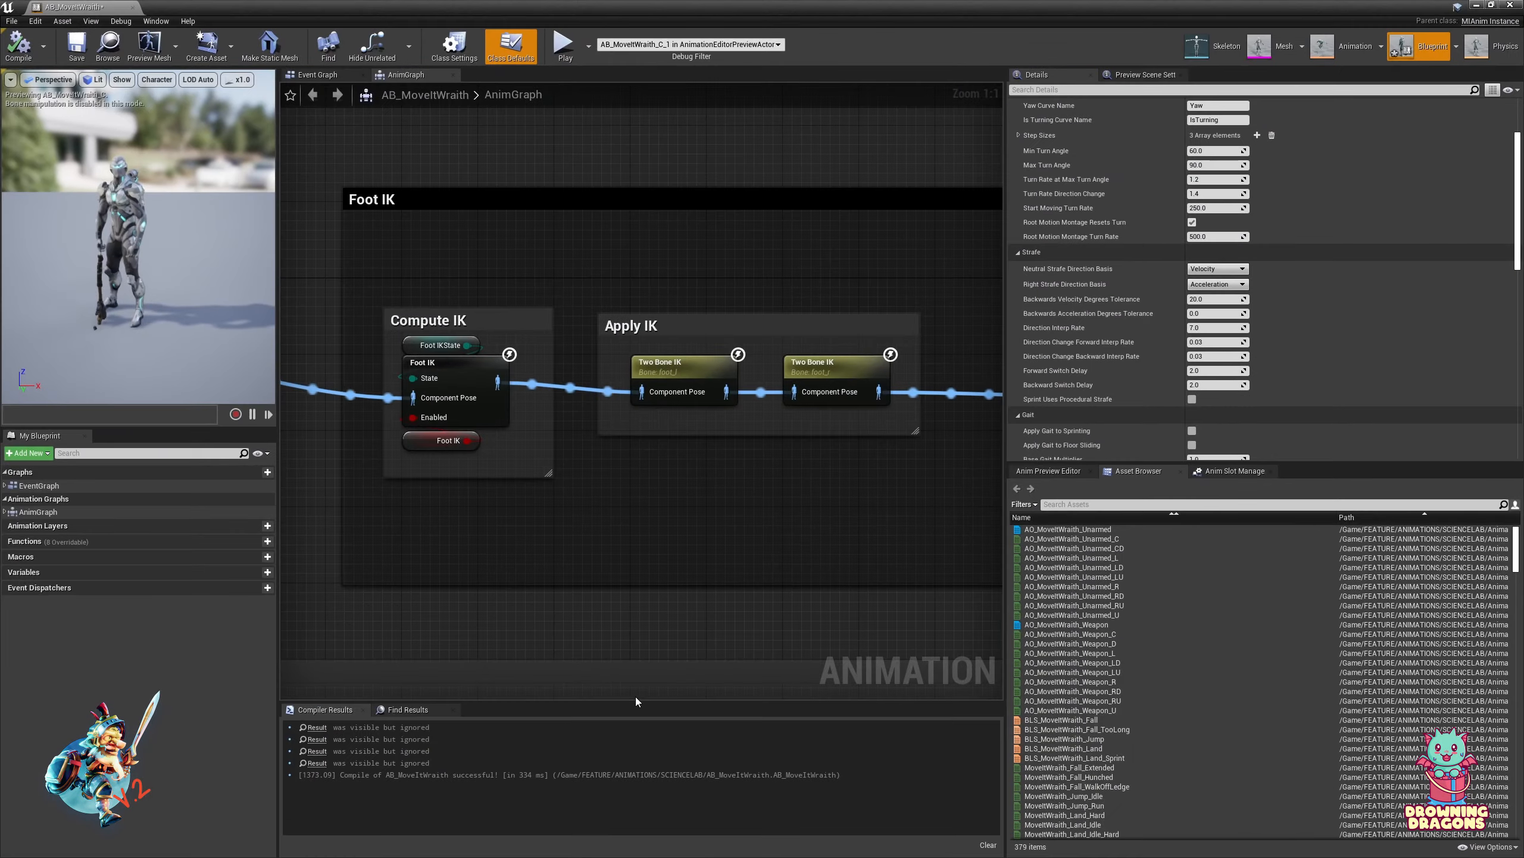
scroll(1112, 283, down, 6)
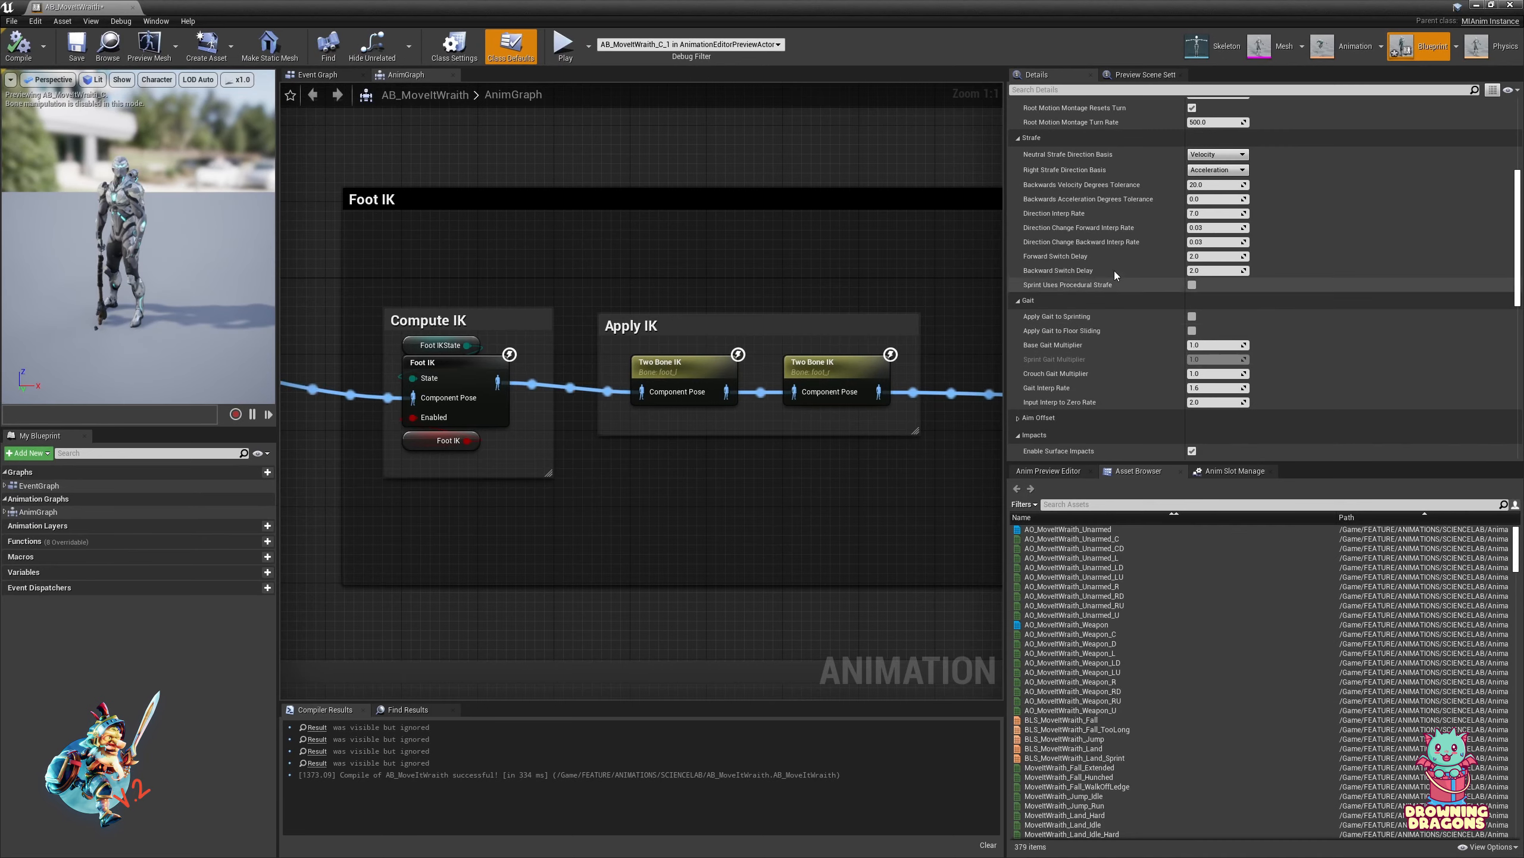
scroll(1105, 279, down, 3)
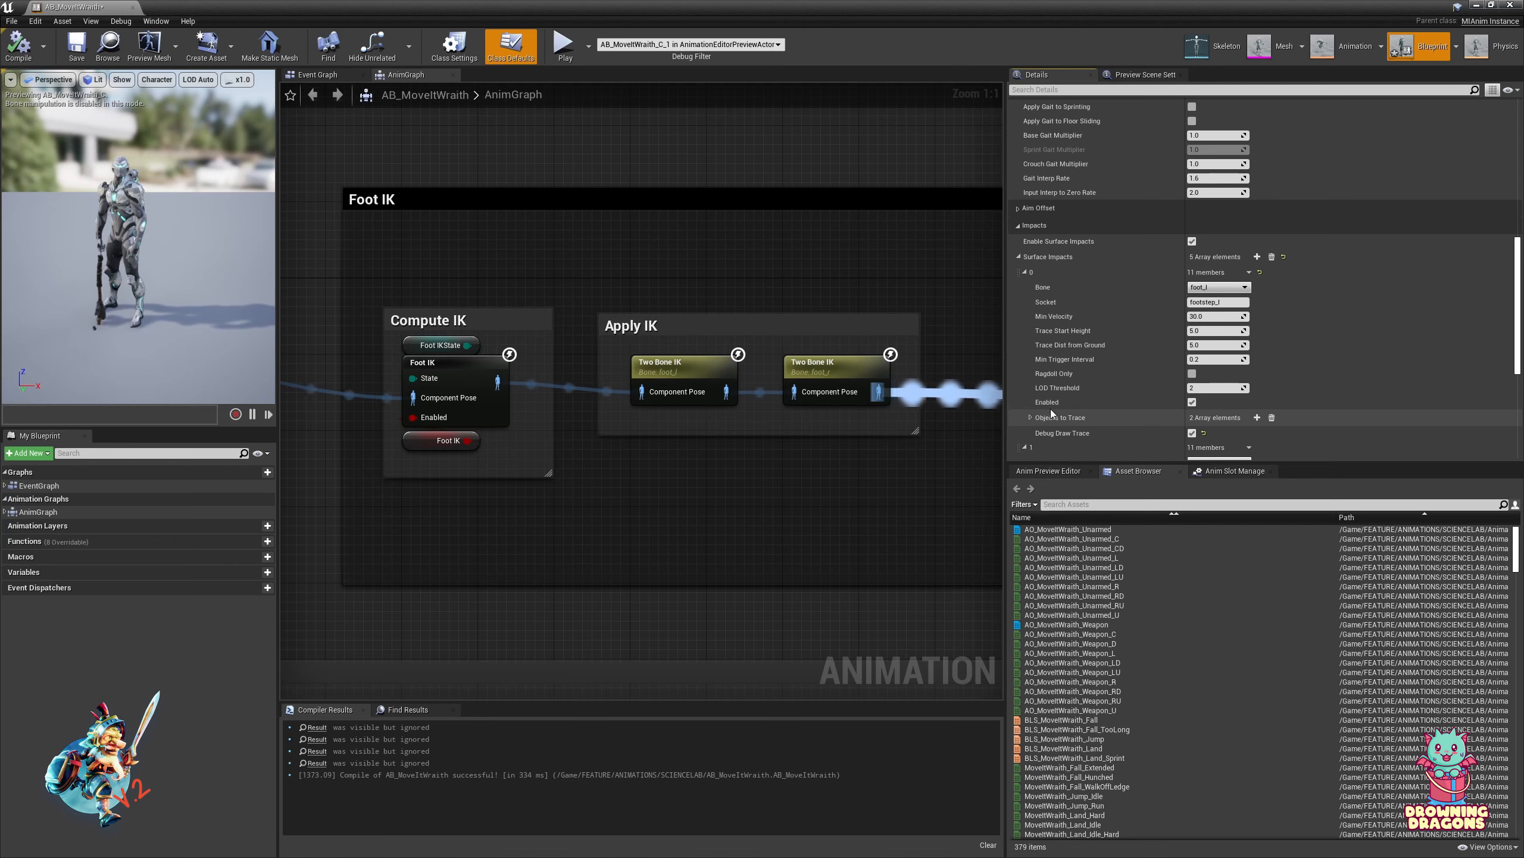
scroll(1084, 424, down, 4)
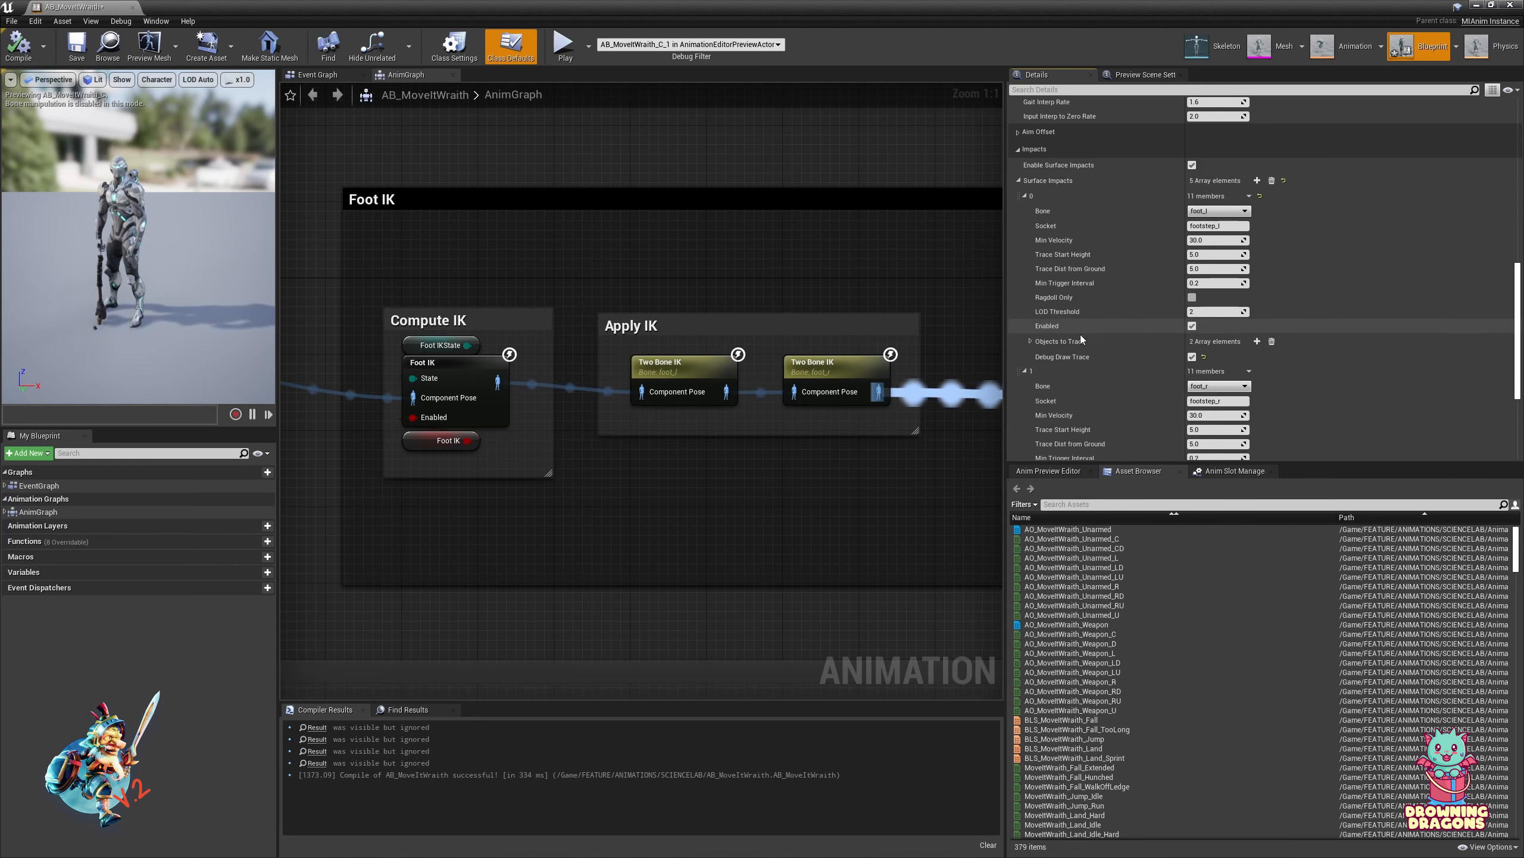
click(1049, 370)
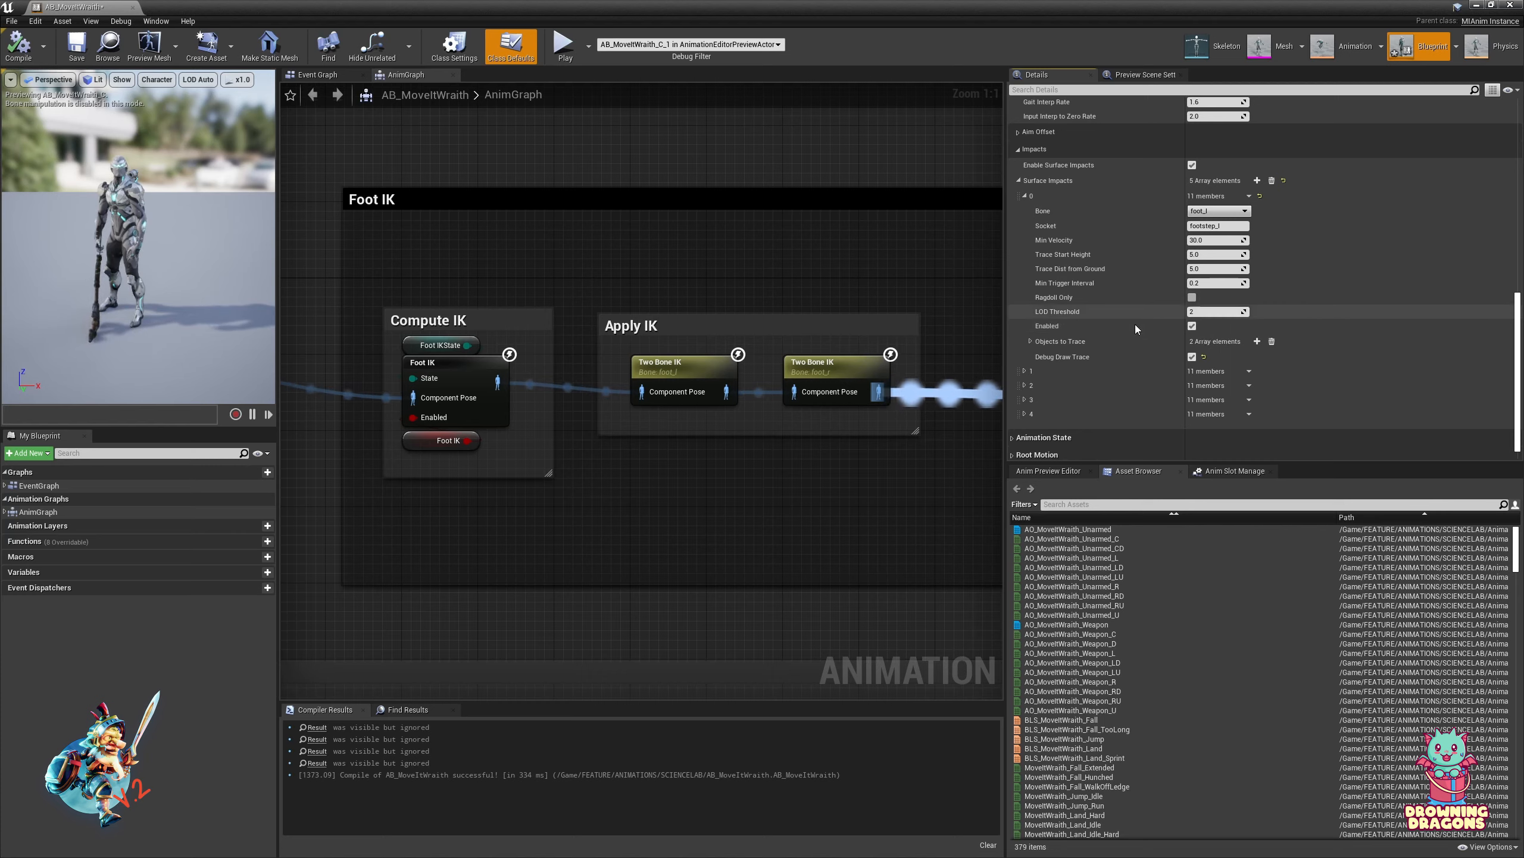
click(1192, 357)
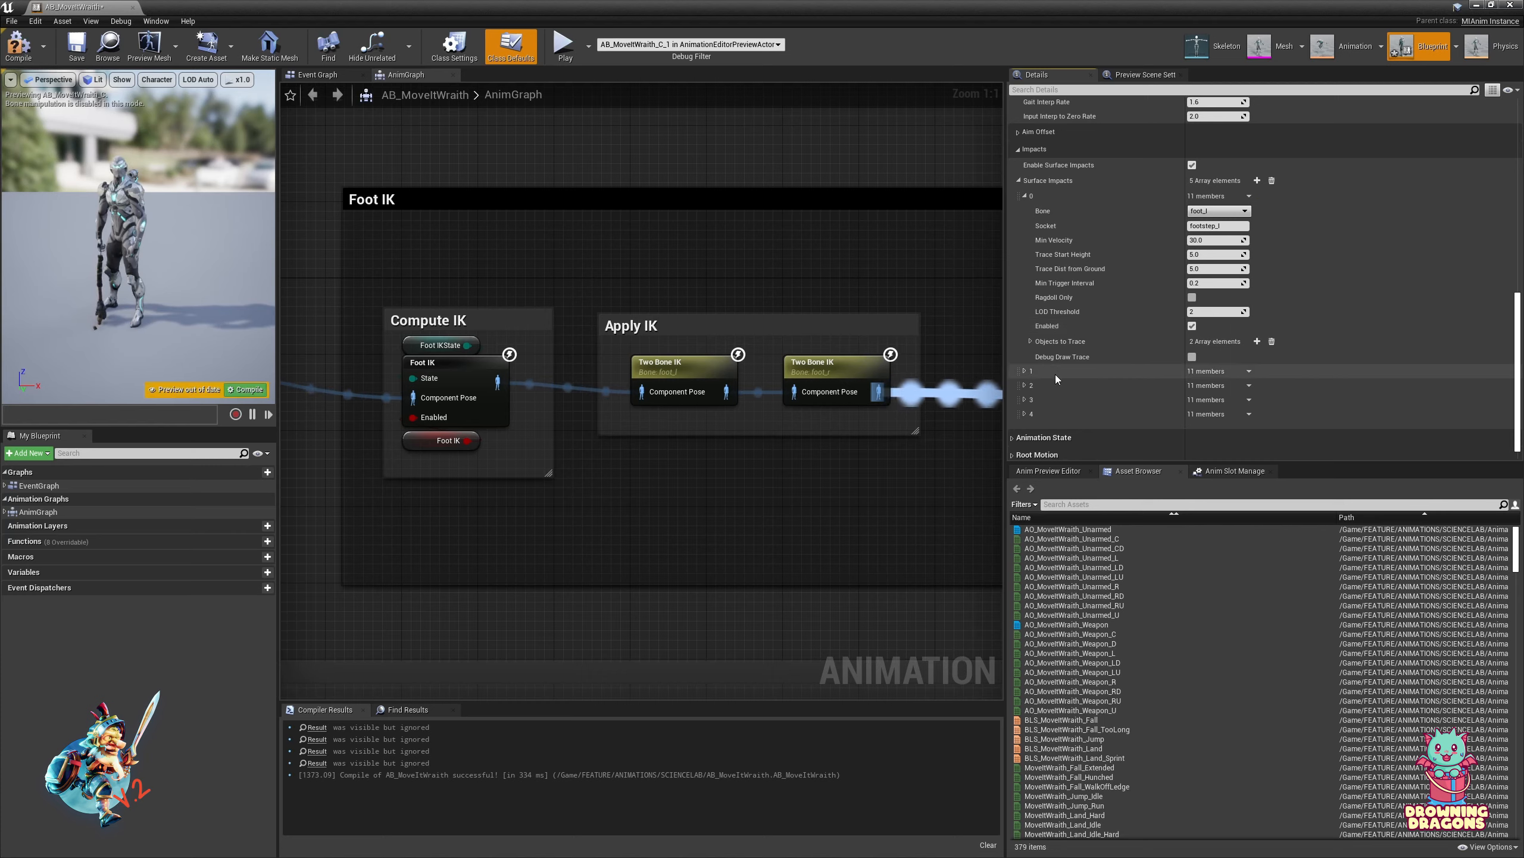
Expand Surface Impacts element 1 and check its Debug Draw Trace setting
click(1055, 374)
scroll(1060, 379, down, 3)
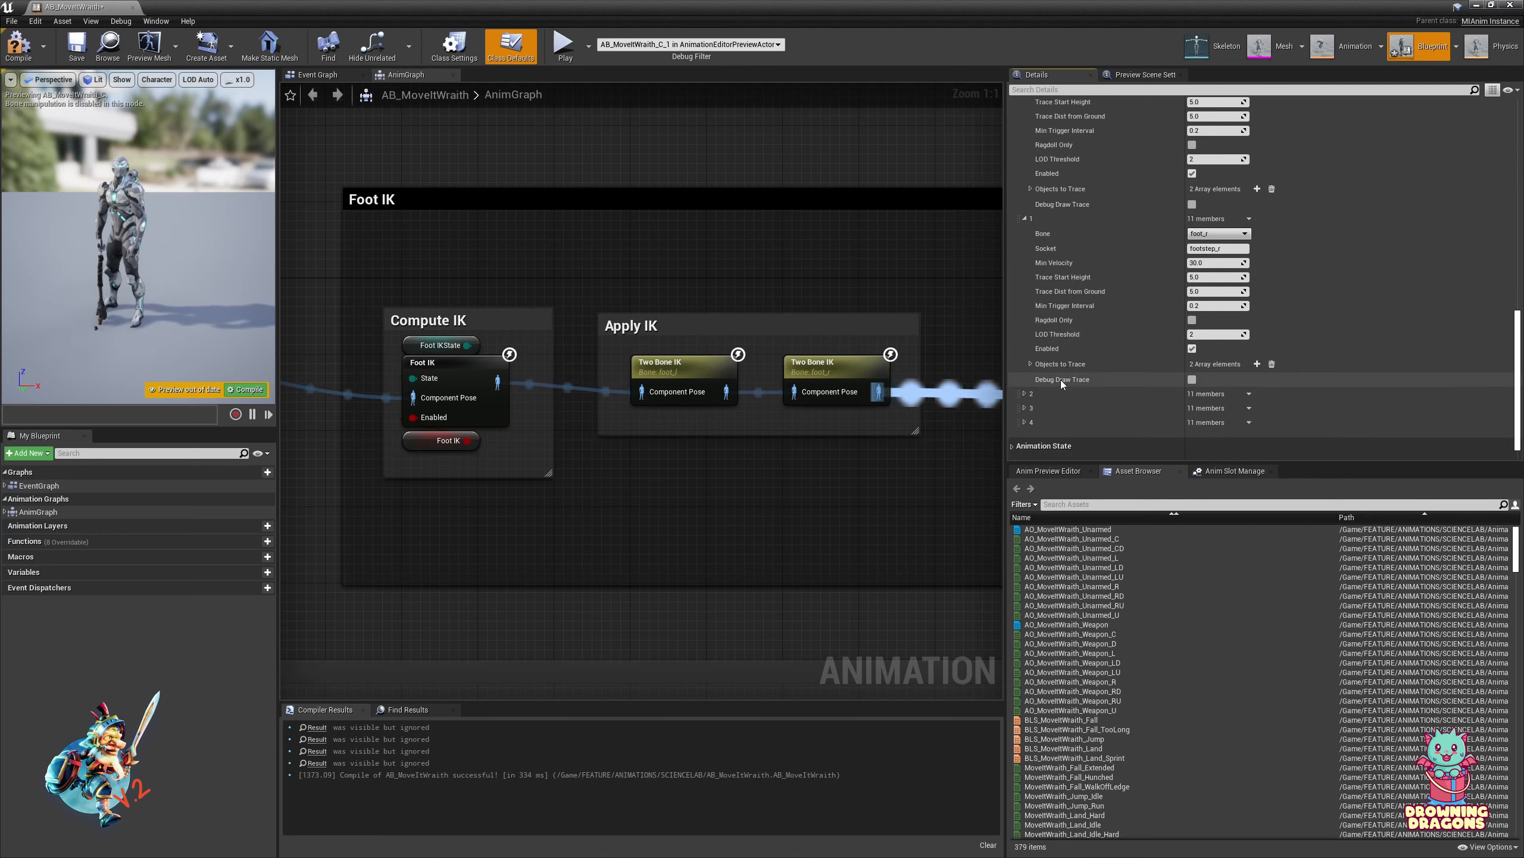
scroll(1069, 376, up, 3)
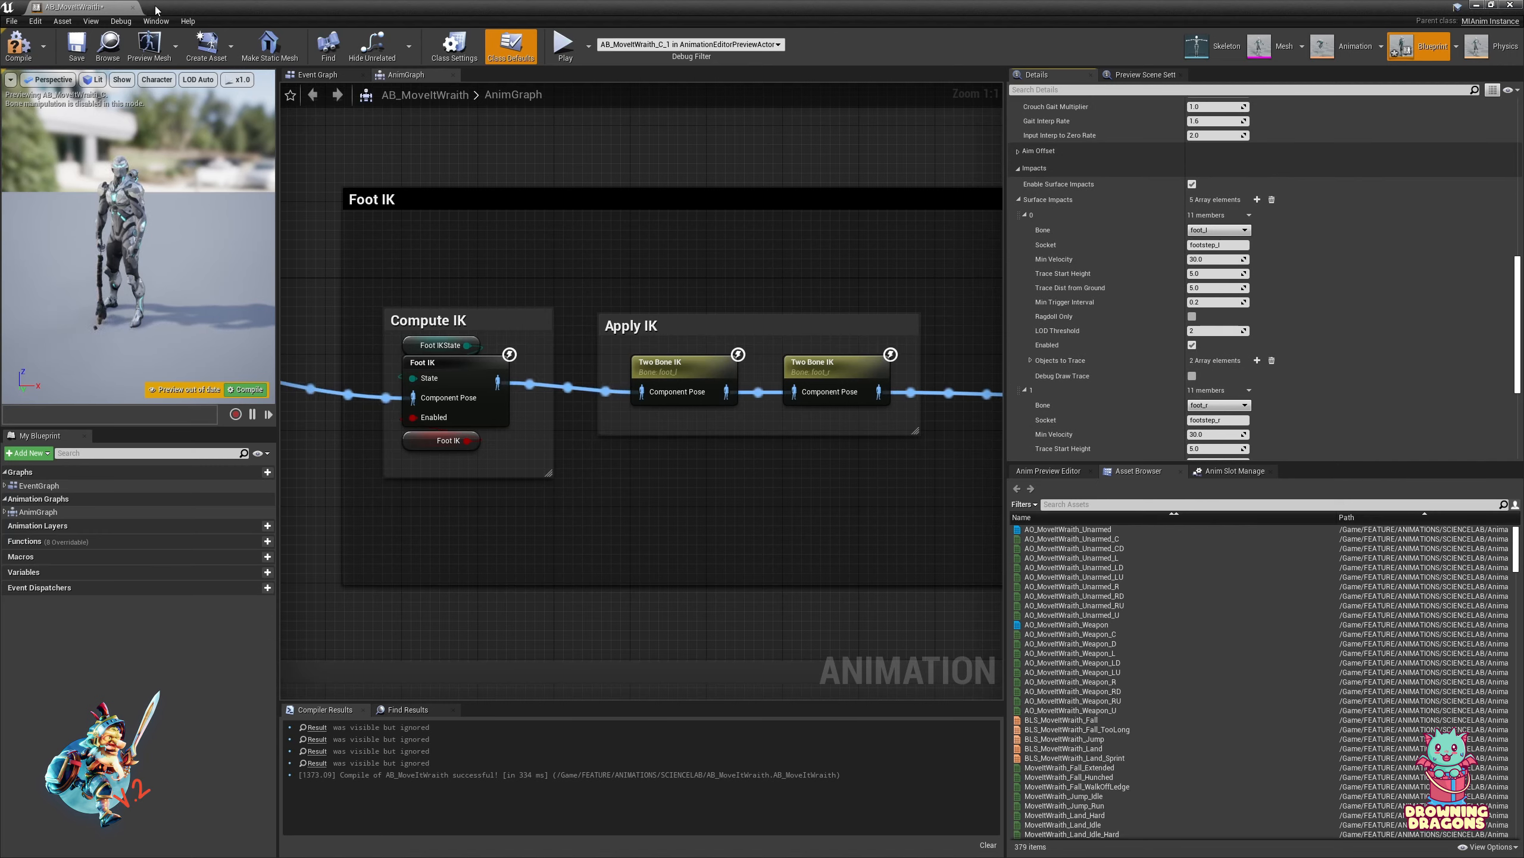
Restore the animation blueprint editor to a smaller window and open the PM_MITest_01 physical material from the Content folder
drag(163, 6, 767, 96)
key(alt+Right)
key(alt+Right)
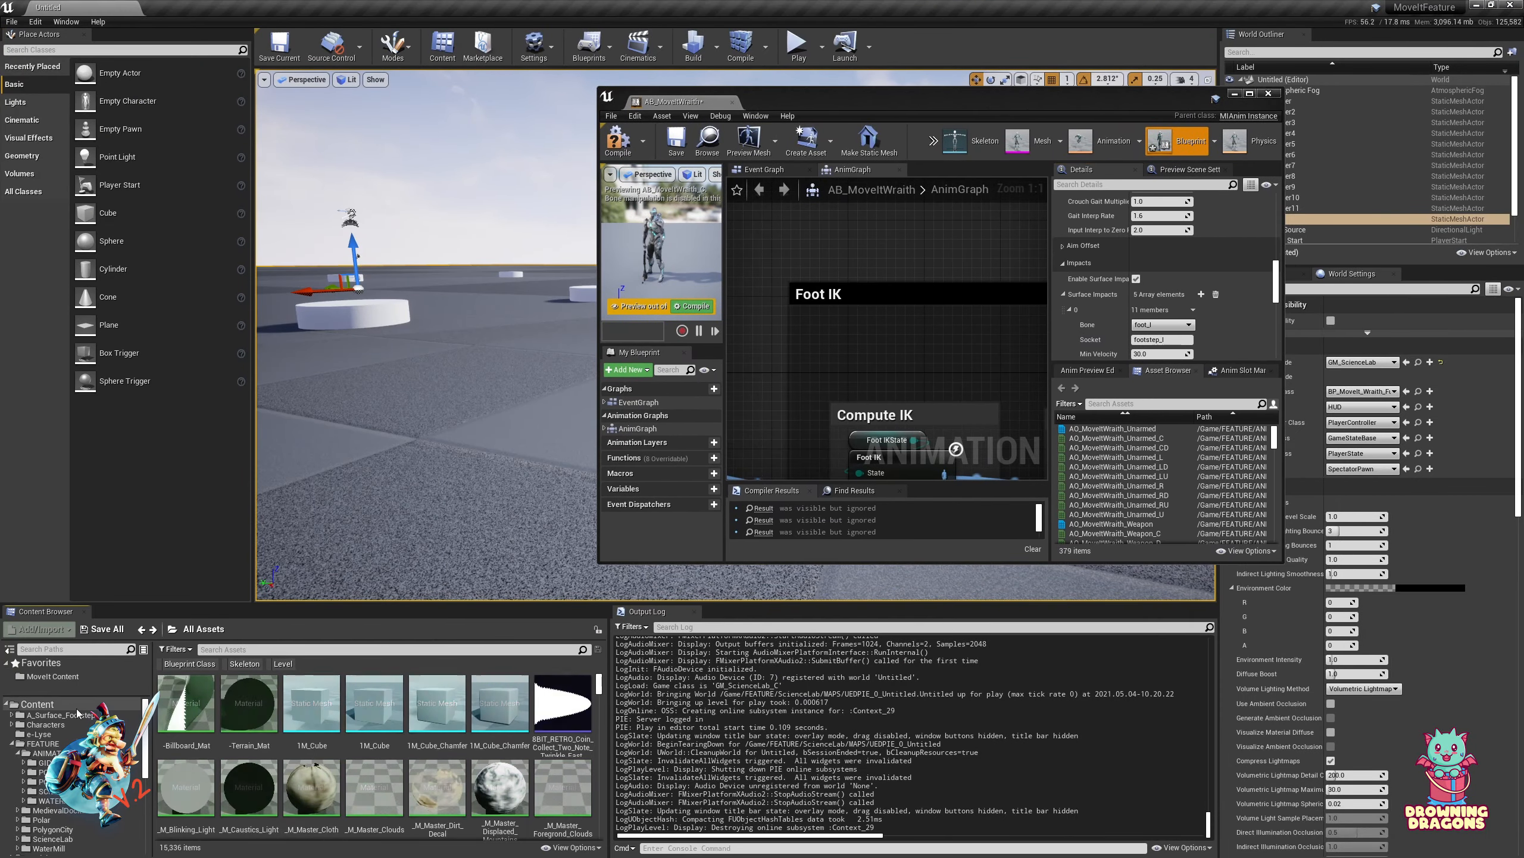
key(alt+Right)
right_drag(502, 832, 502, 762)
double_click(501, 765)
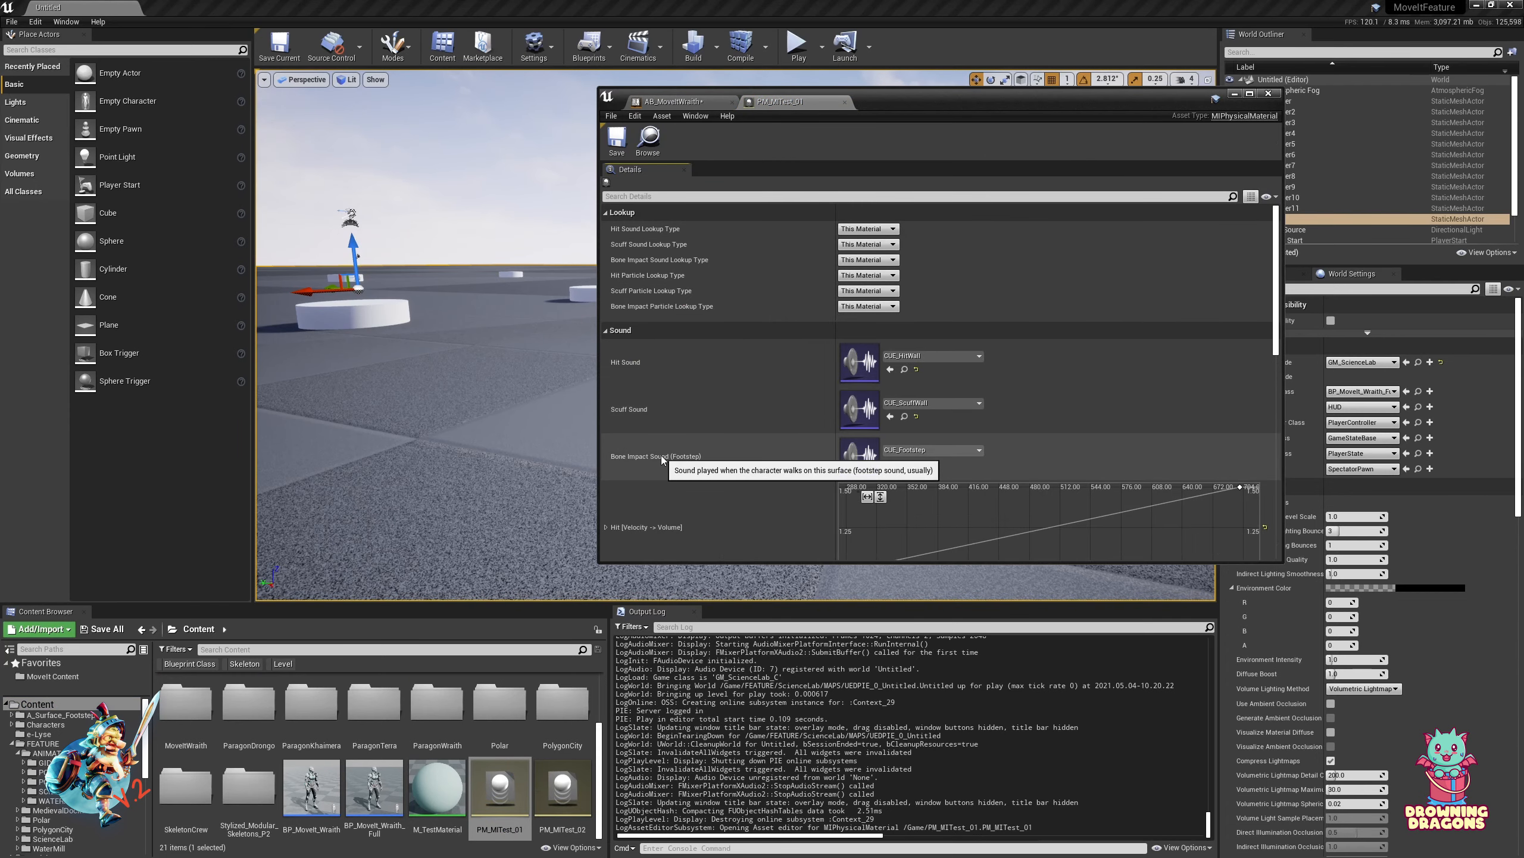
Examine PM_MITest_01's Bone Impact Sound (Footstep) and its hit, scuff and footstep velocity curves for volume and pitch
click(927, 450)
click(927, 452)
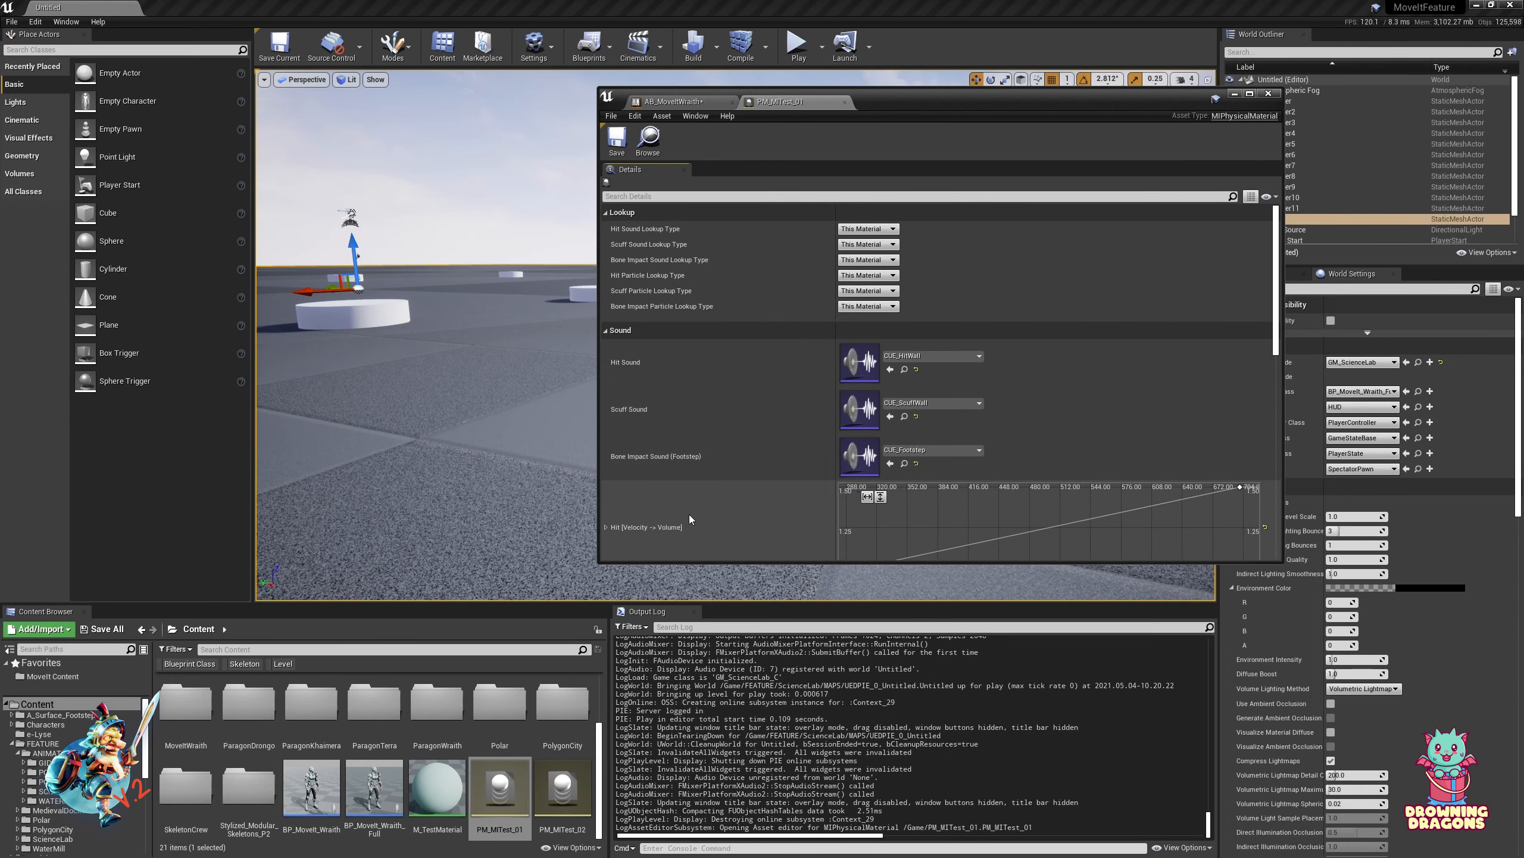
scroll(688, 515, down, 5)
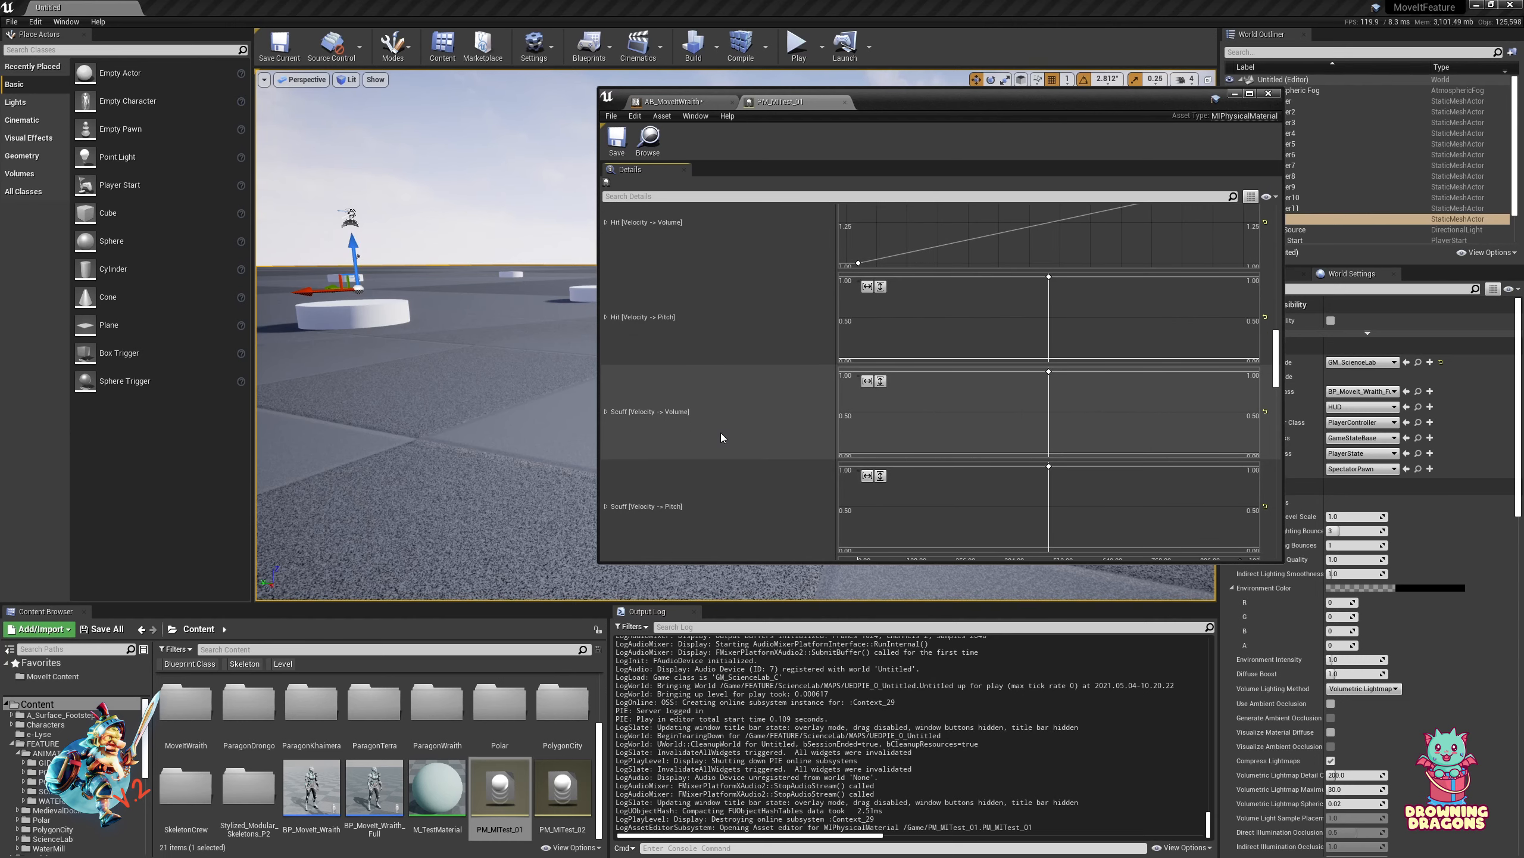
scroll(723, 437, down, 14)
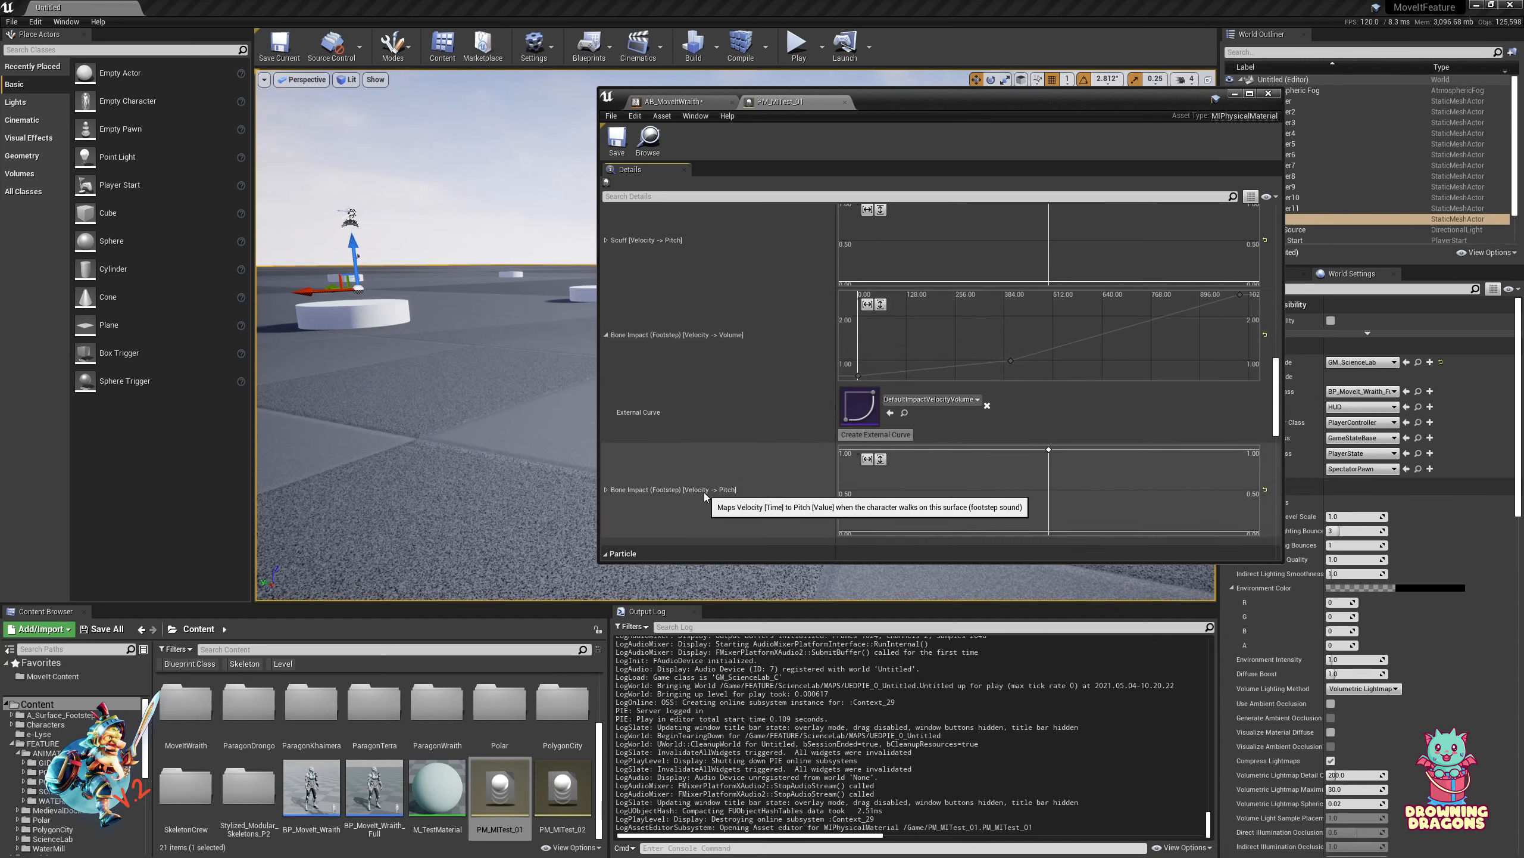
Review the Particle settings of PM_MITest_01, including the Bone Impact Particle (Footstep) asset
scroll(704, 493, down, 5)
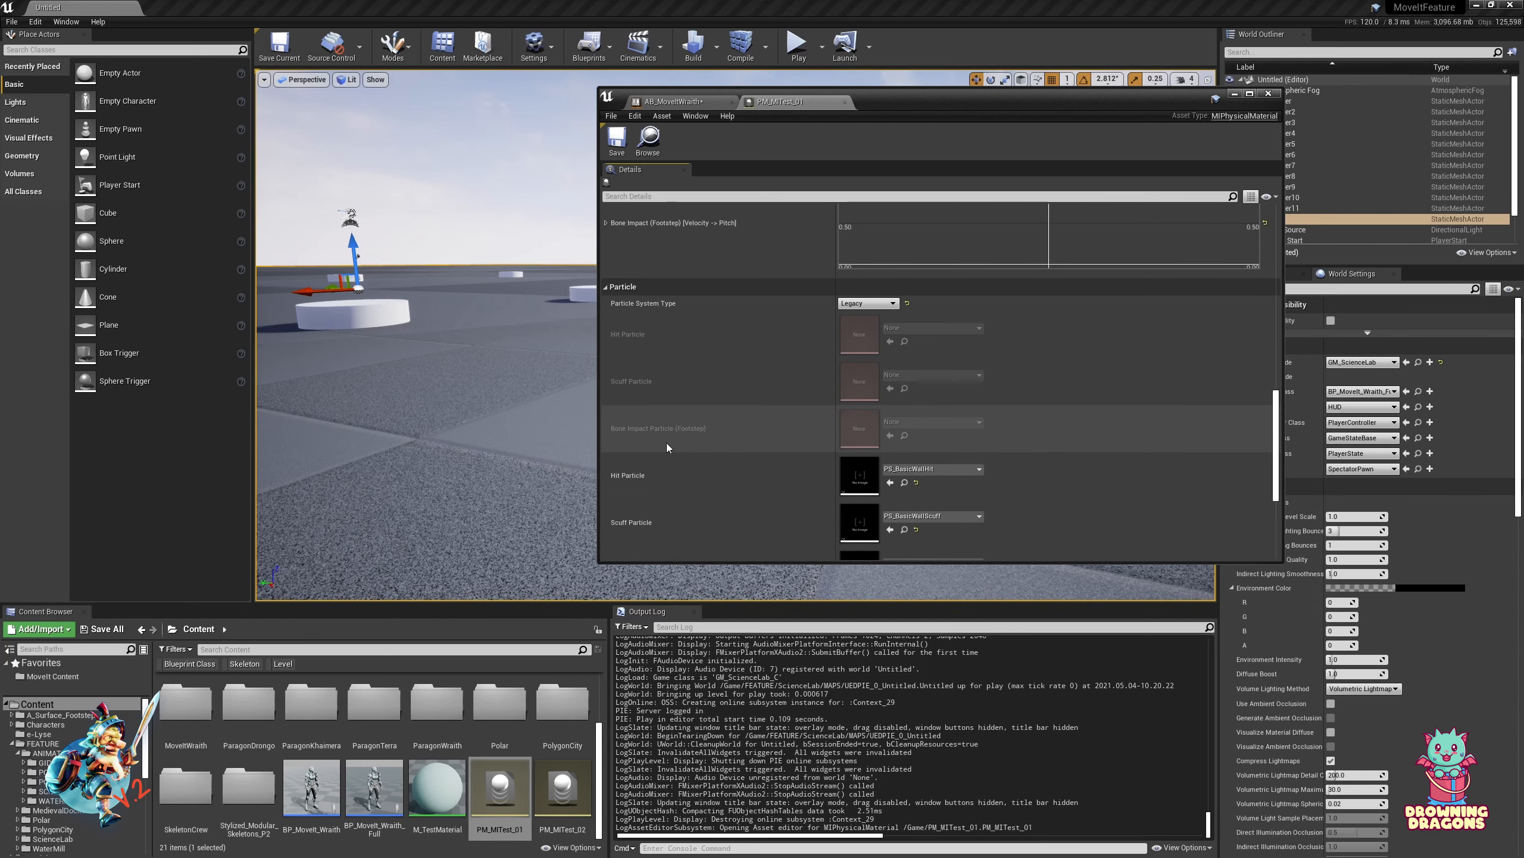
scroll(666, 448, down, 2)
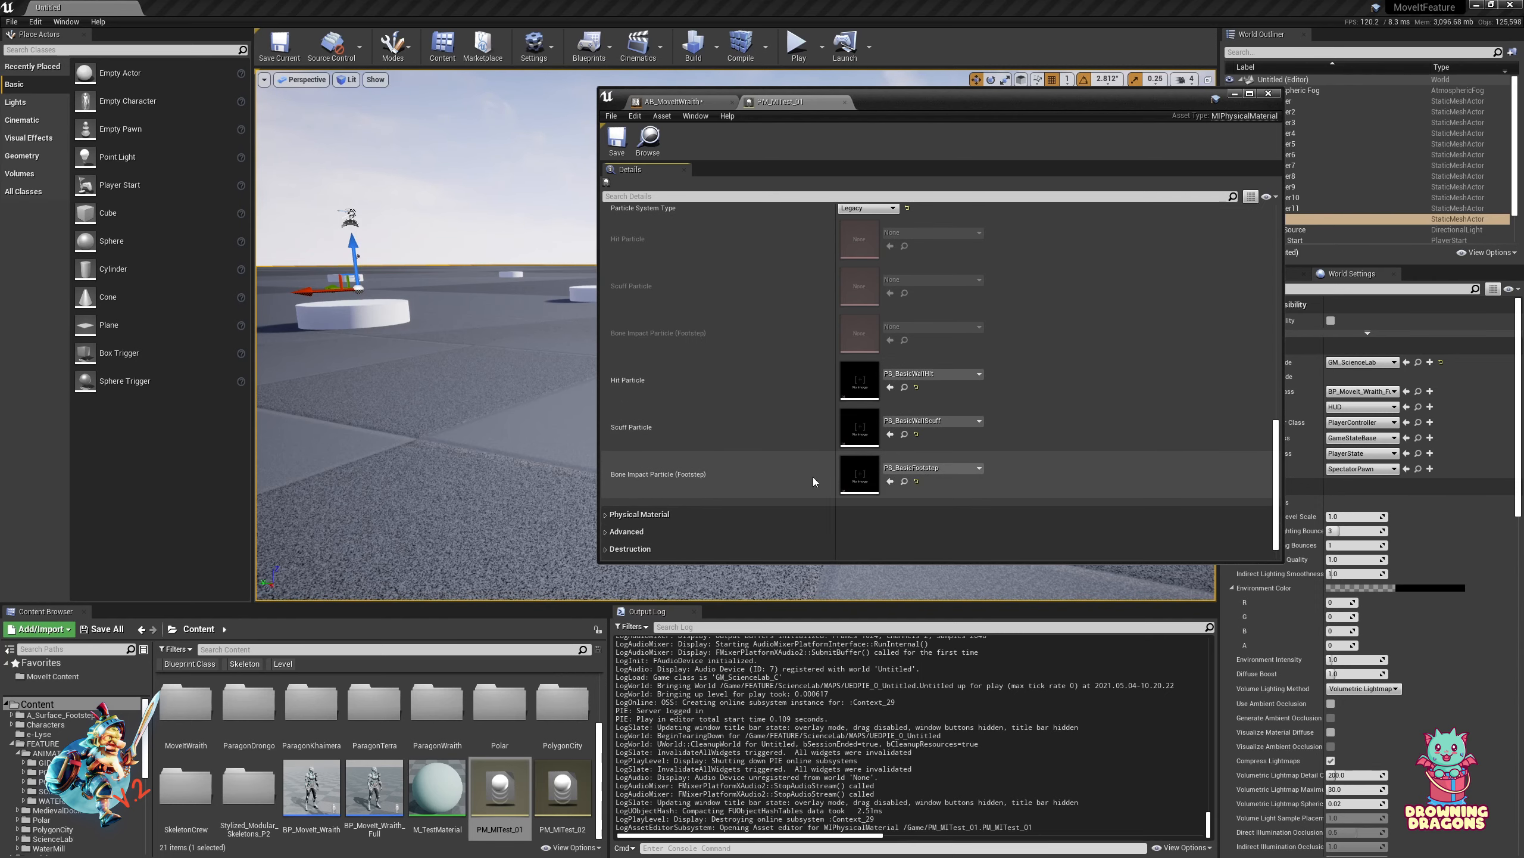
click(974, 468)
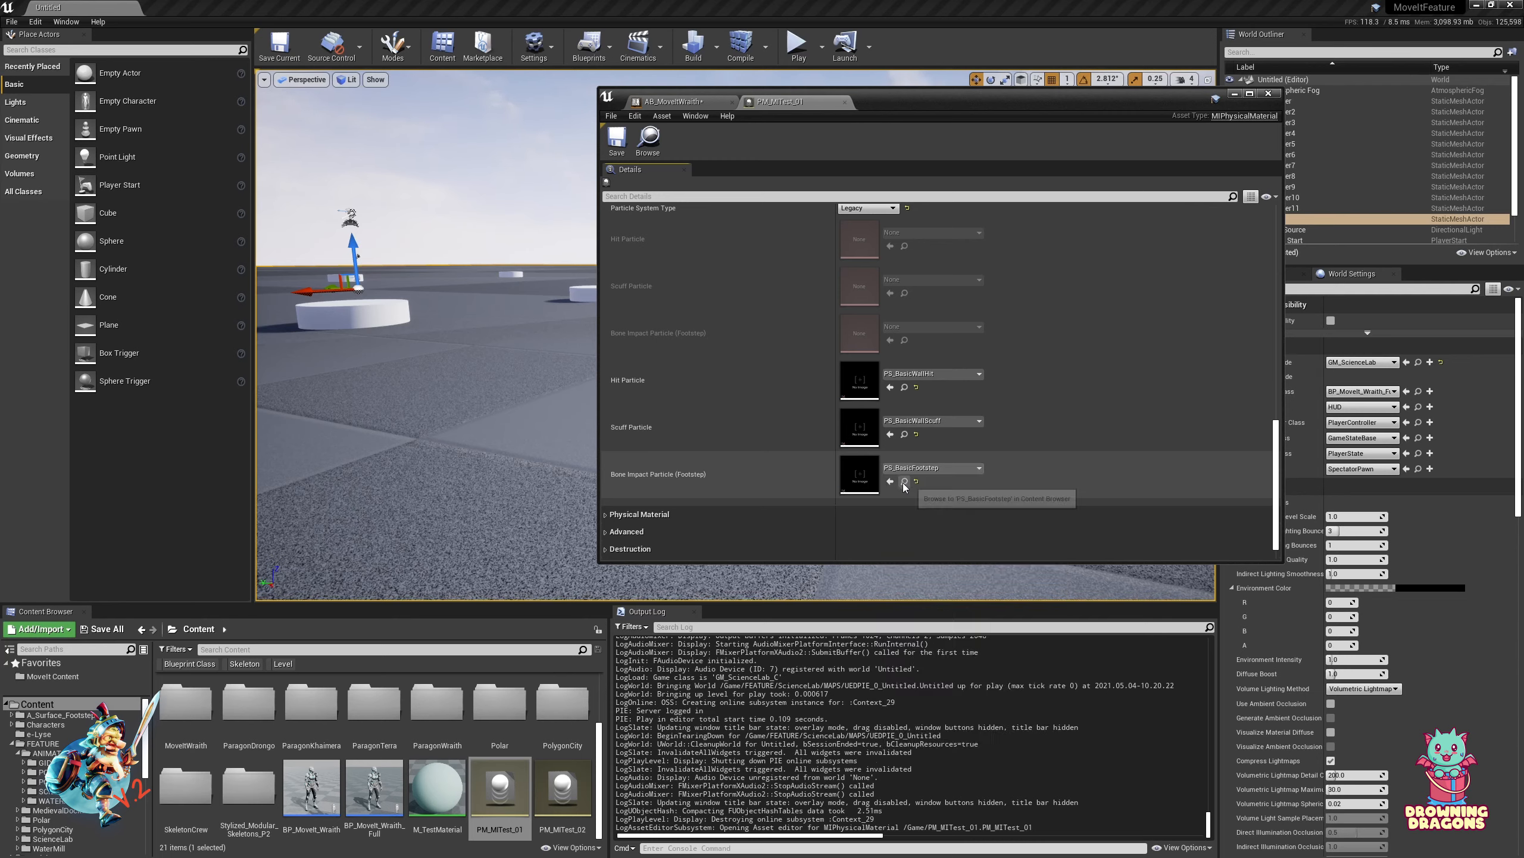
Locate PS_BasicFootstep in the content browser and review PM_MITest_01's footstep velocity curves and sound and particle lookup types
click(905, 481)
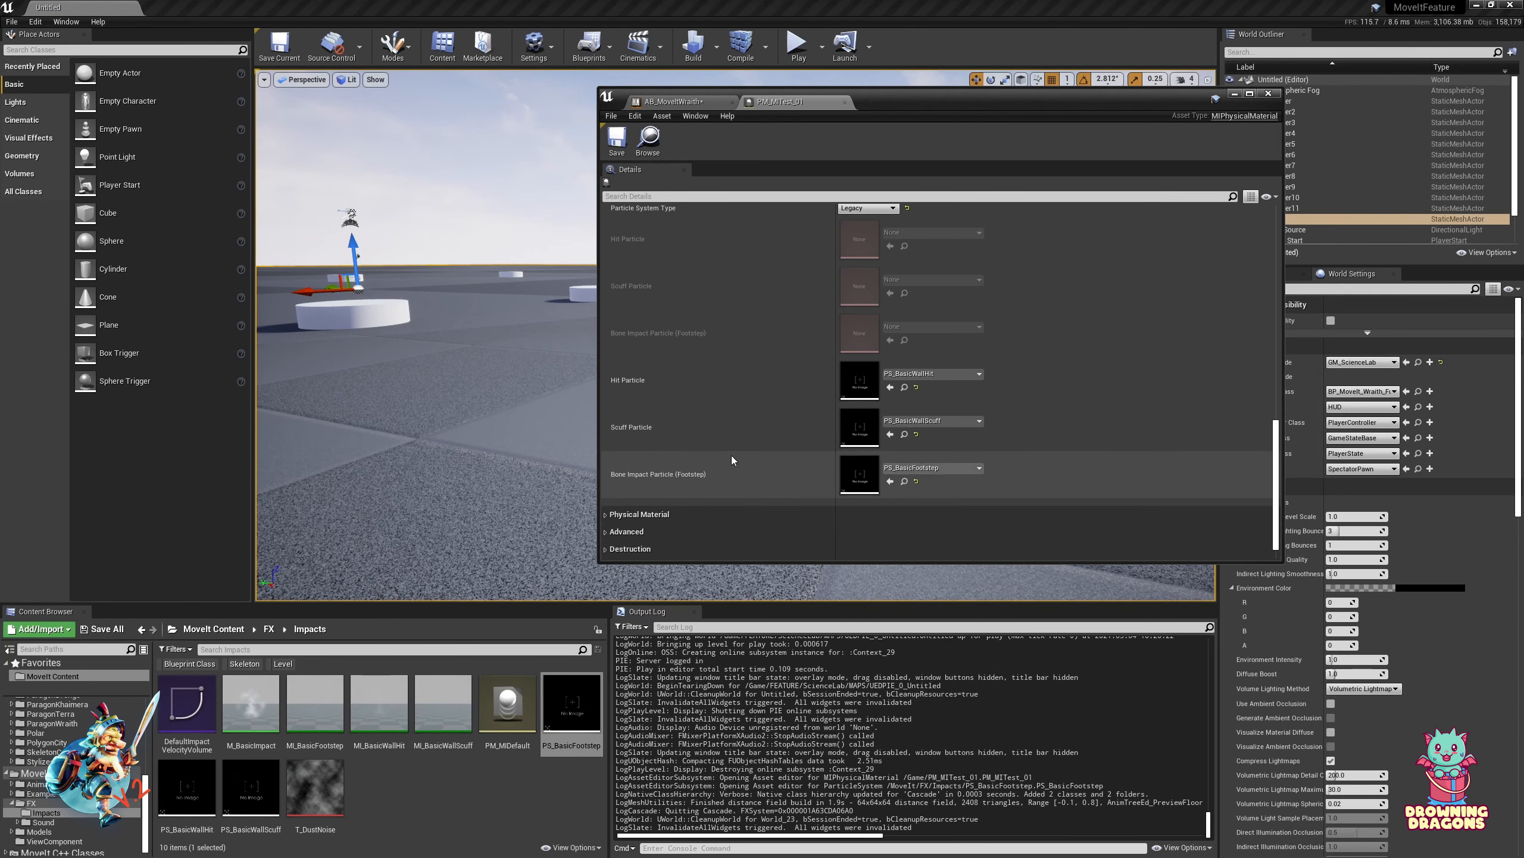
scroll(732, 455, up, 4)
scroll(736, 457, up, 4)
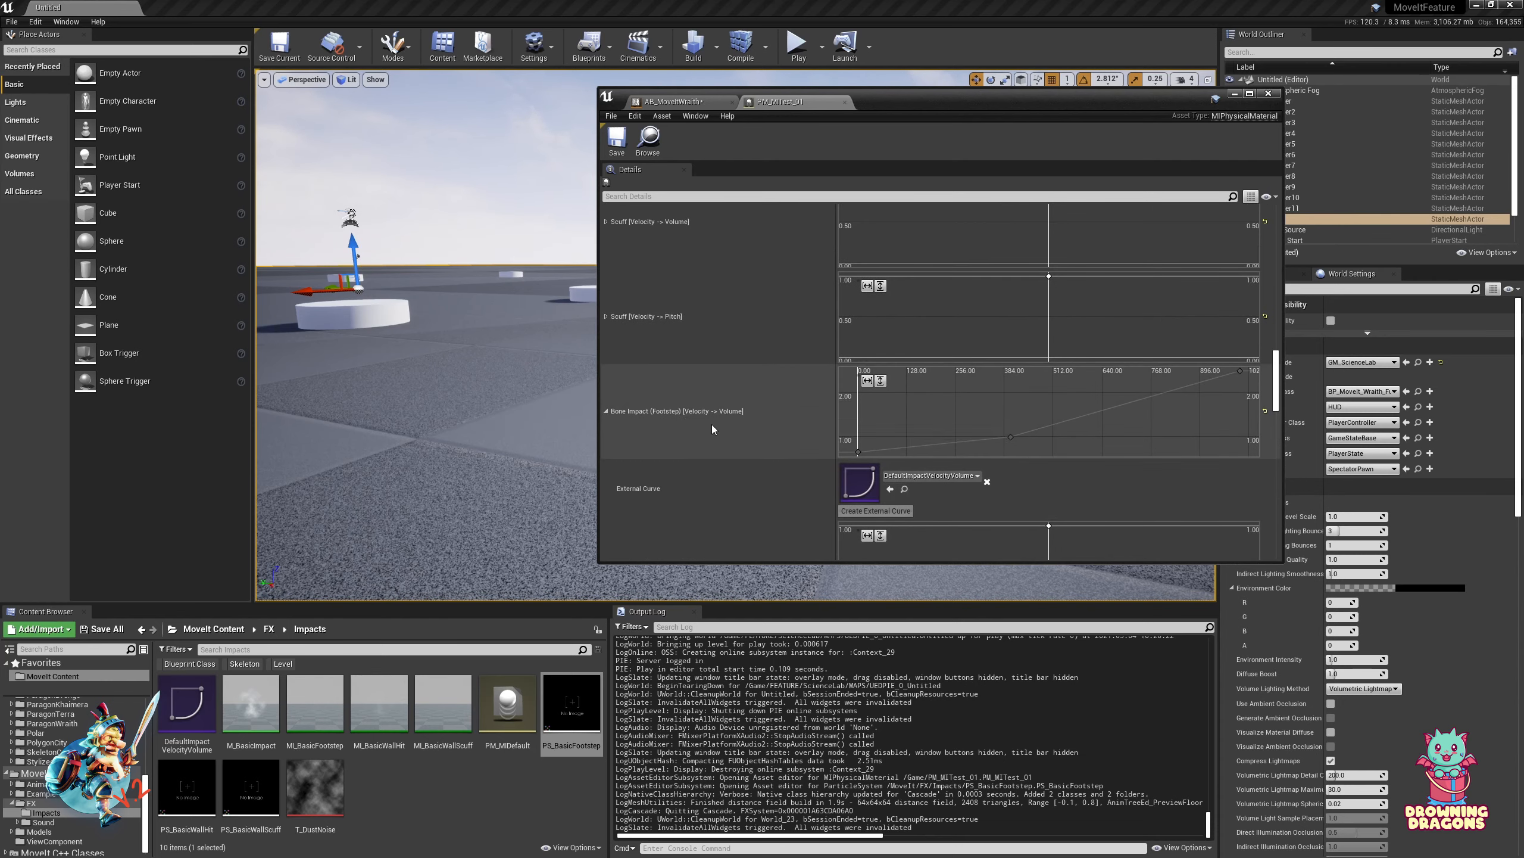
scroll(711, 421, down, 1)
click(695, 350)
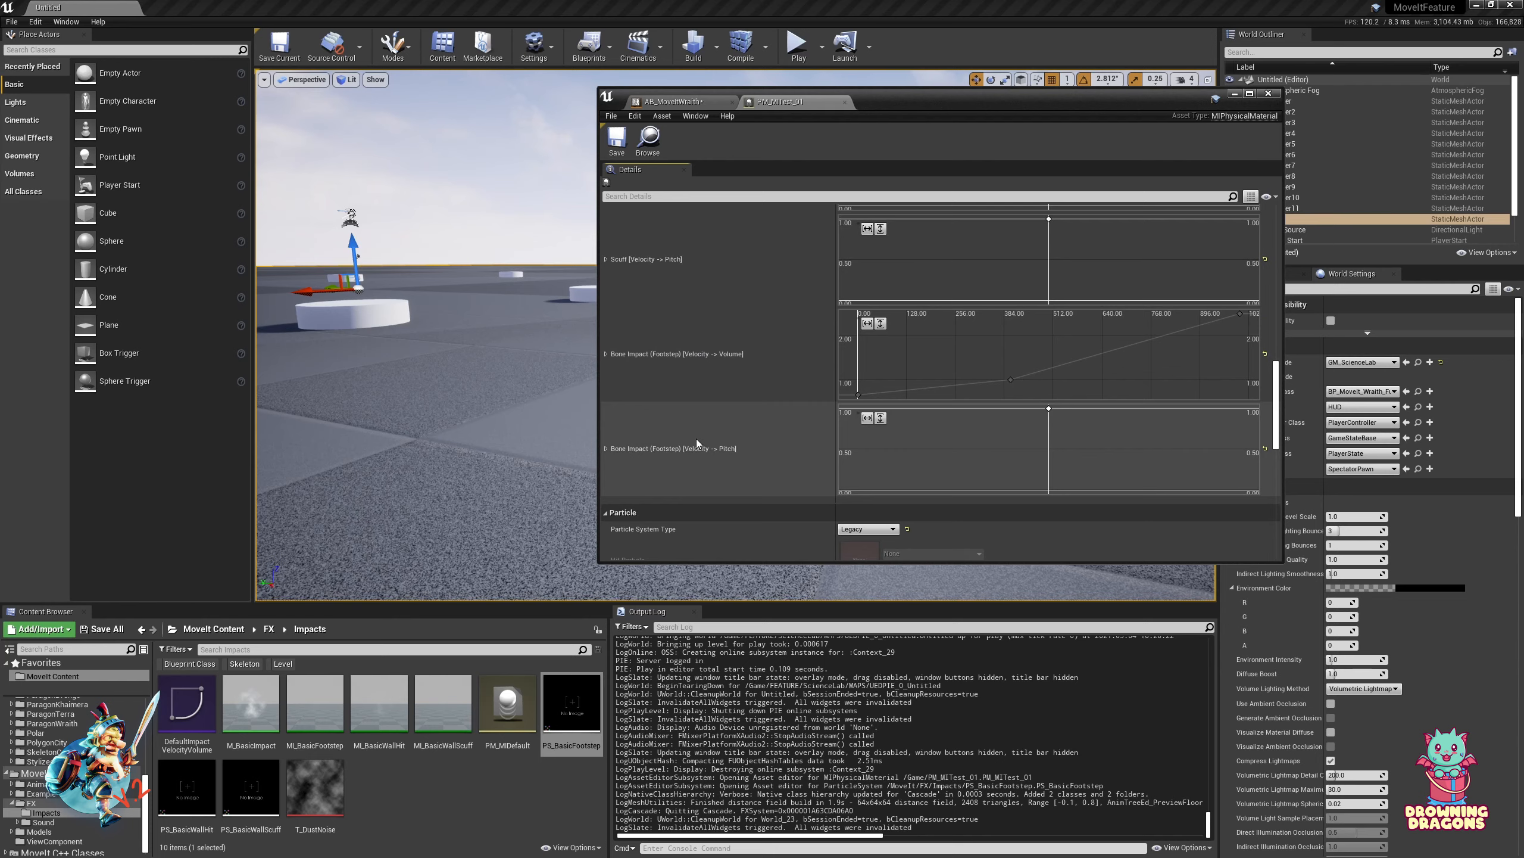
scroll(751, 429, up, 8)
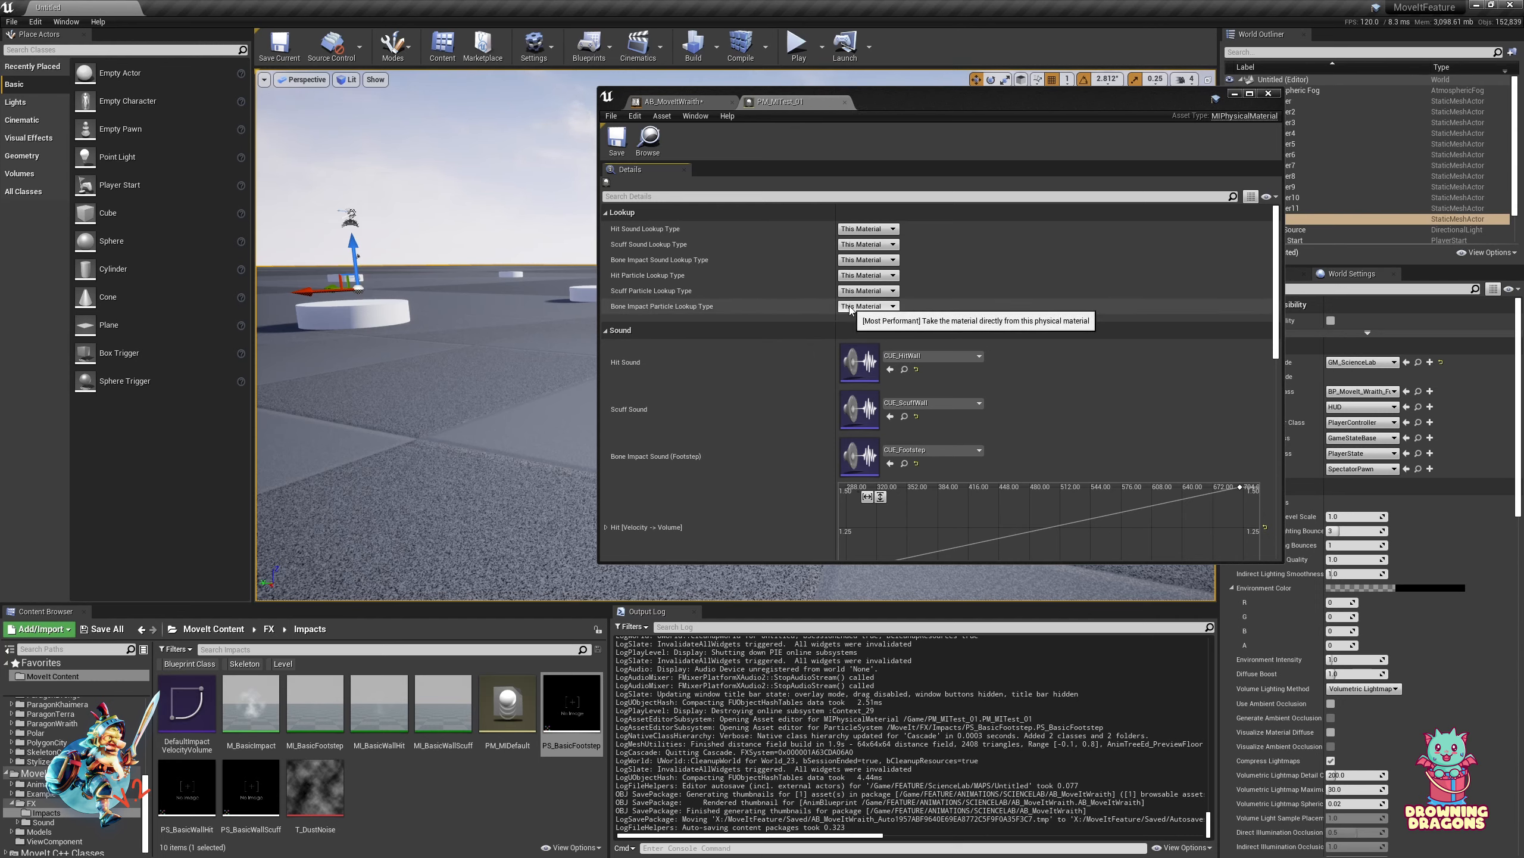
Return to the AB_MoveItWraith animation blueprint and compile it
click(673, 101)
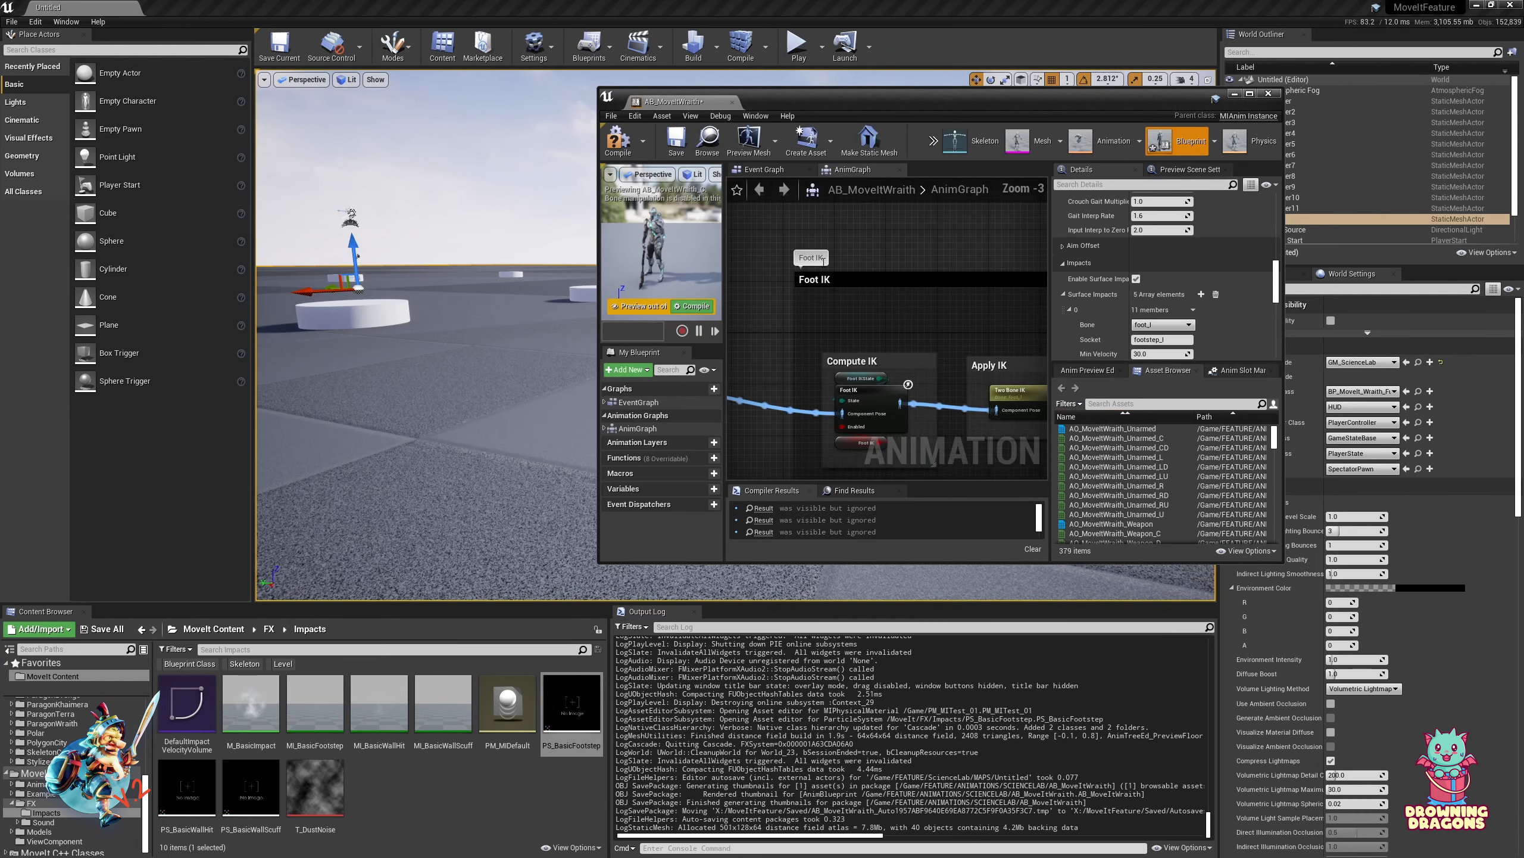
scroll(823, 259, down, 2)
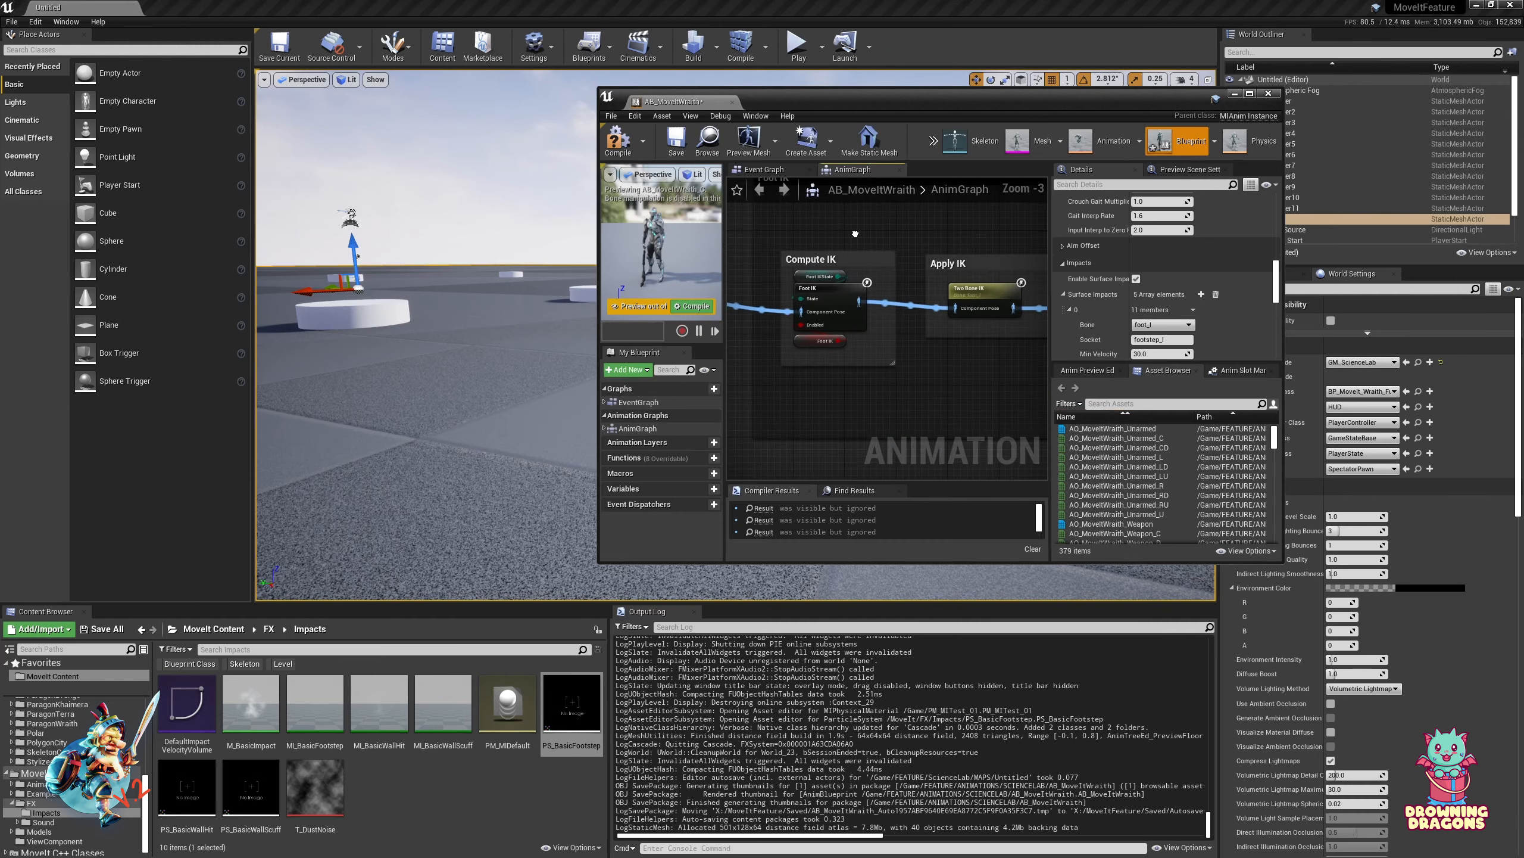
click(615, 142)
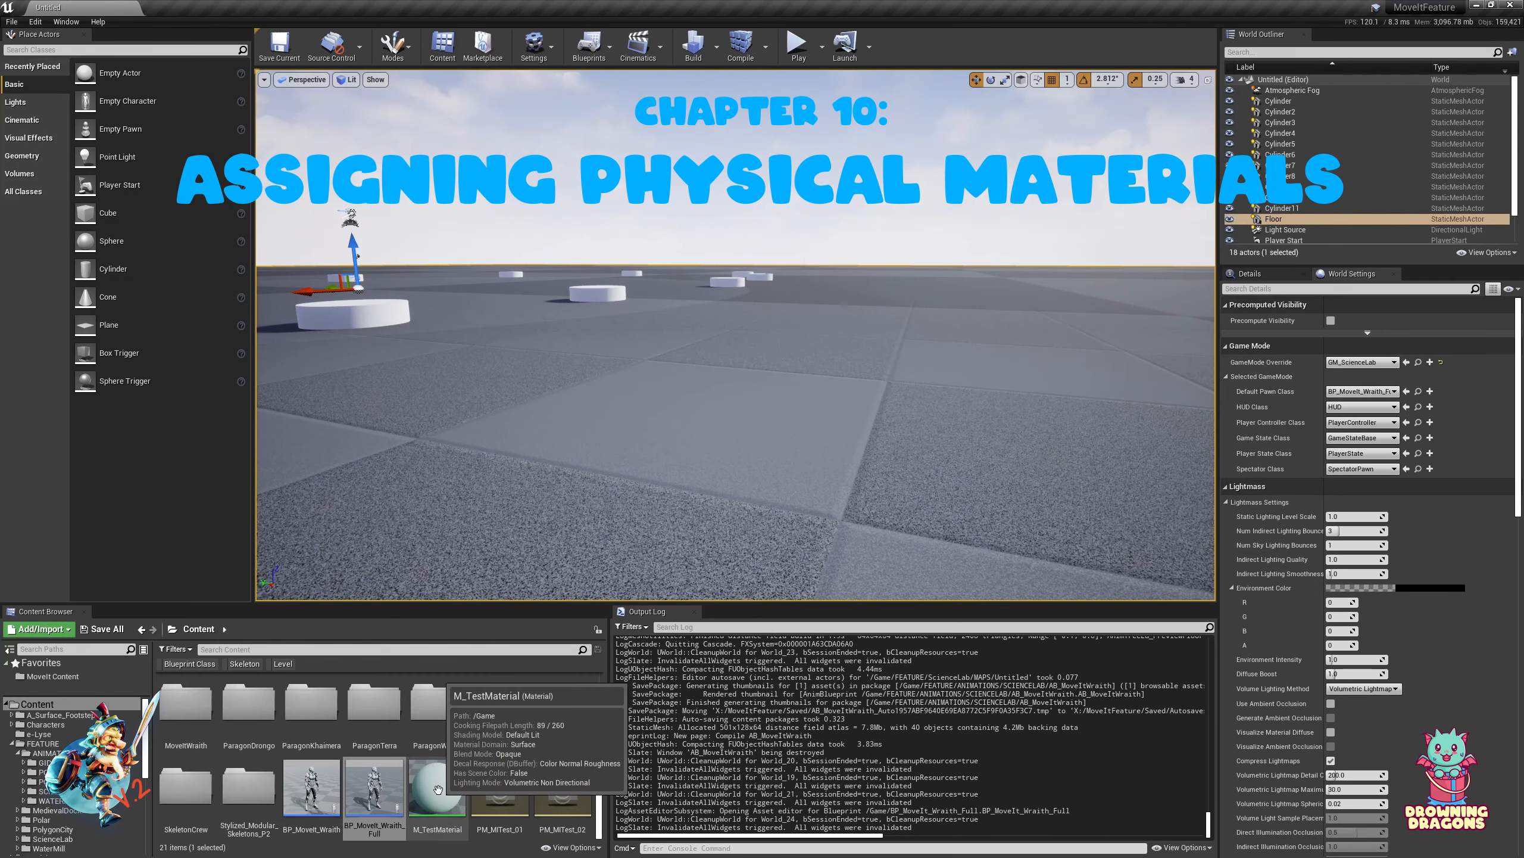
Create two material instances named MI_Test_01 and MI_Test_02 from M_TestMaterial in the Content folder
click(437, 789)
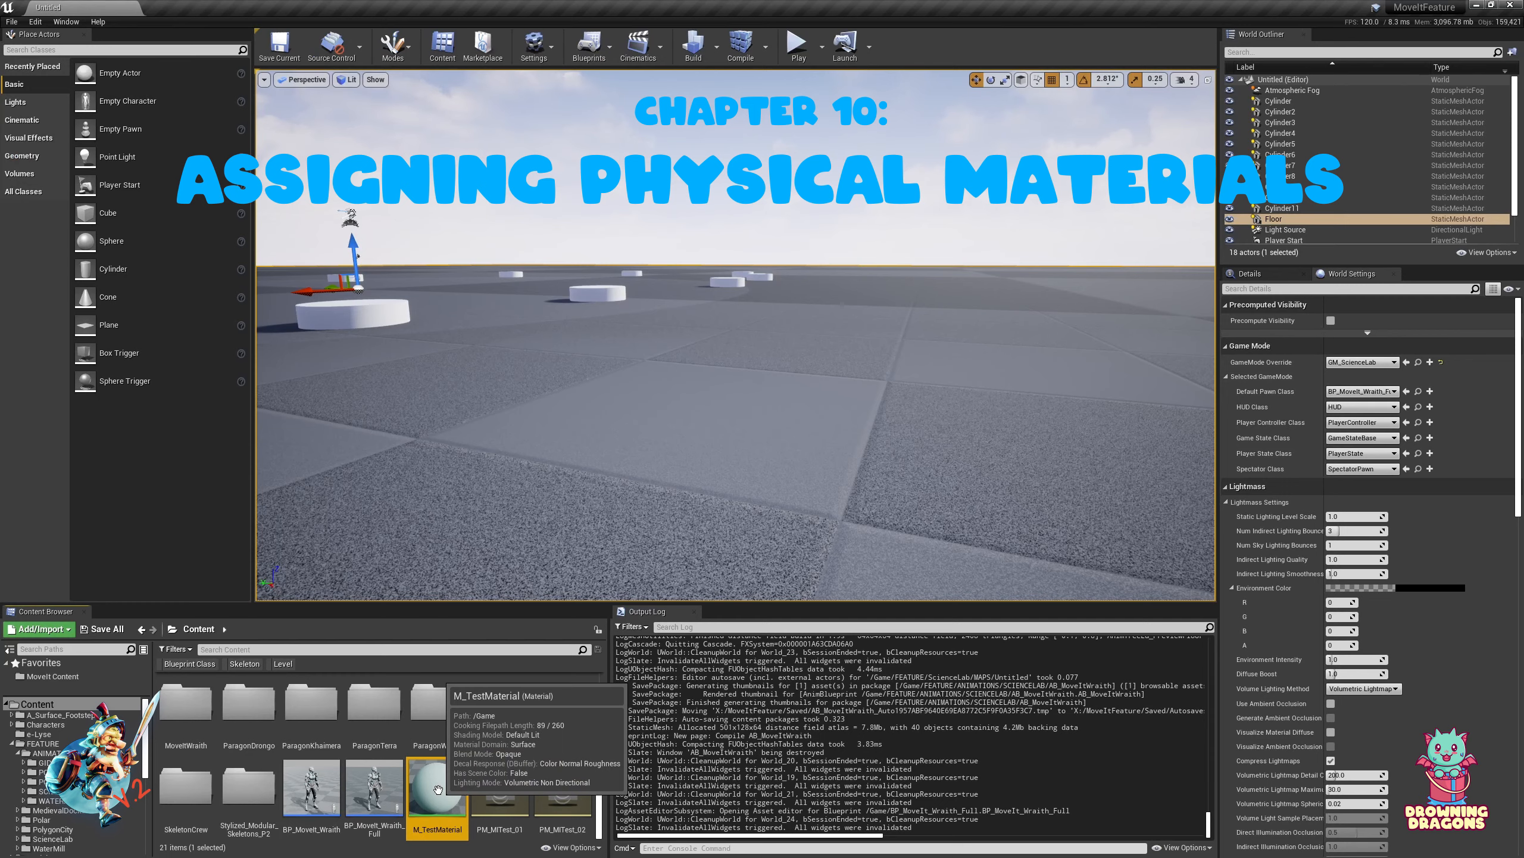
right_click(438, 789)
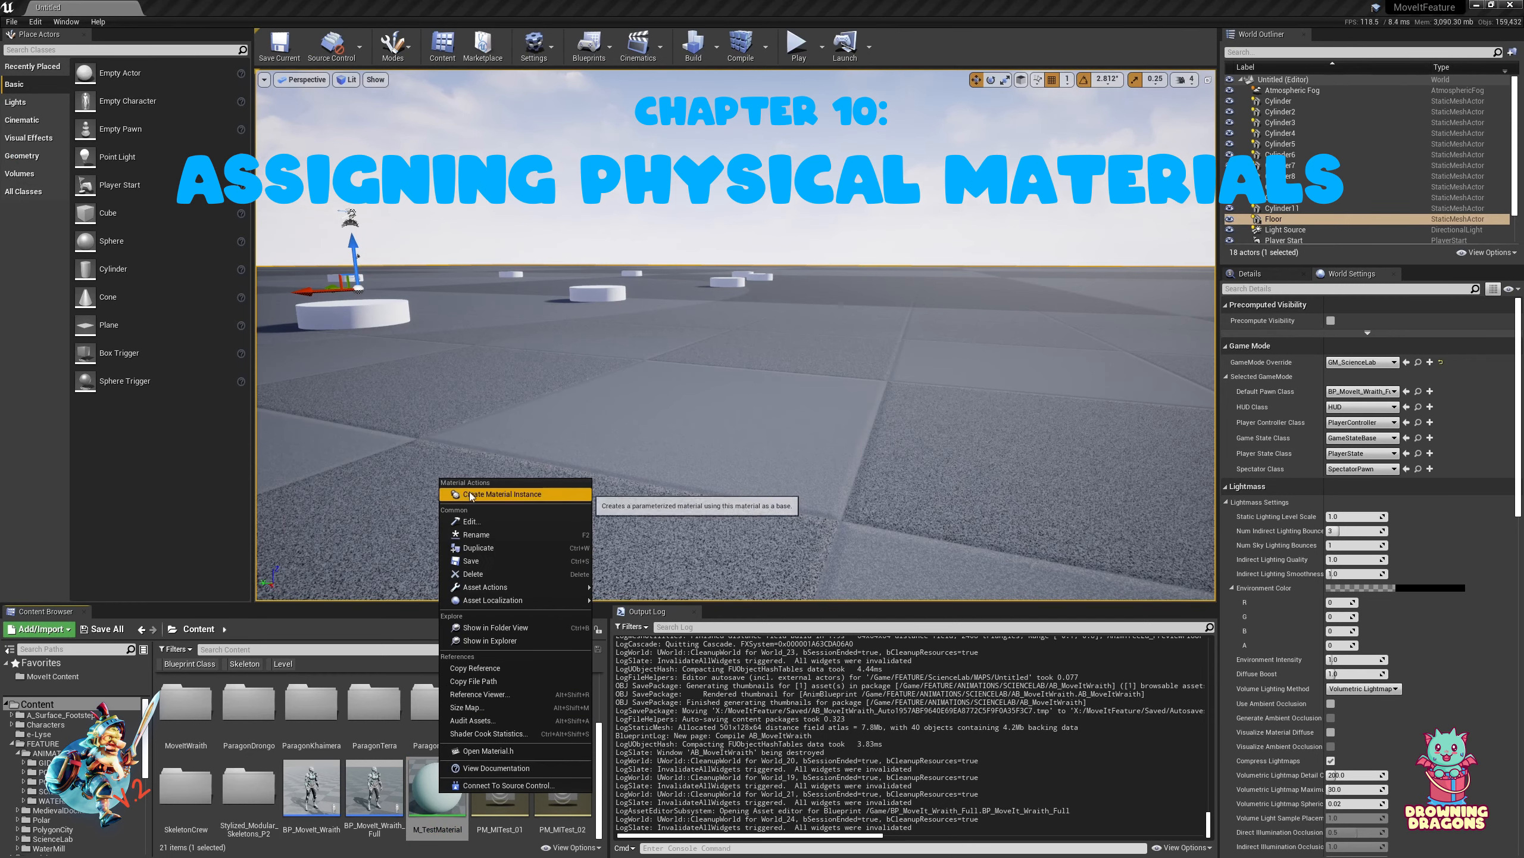
click(471, 494)
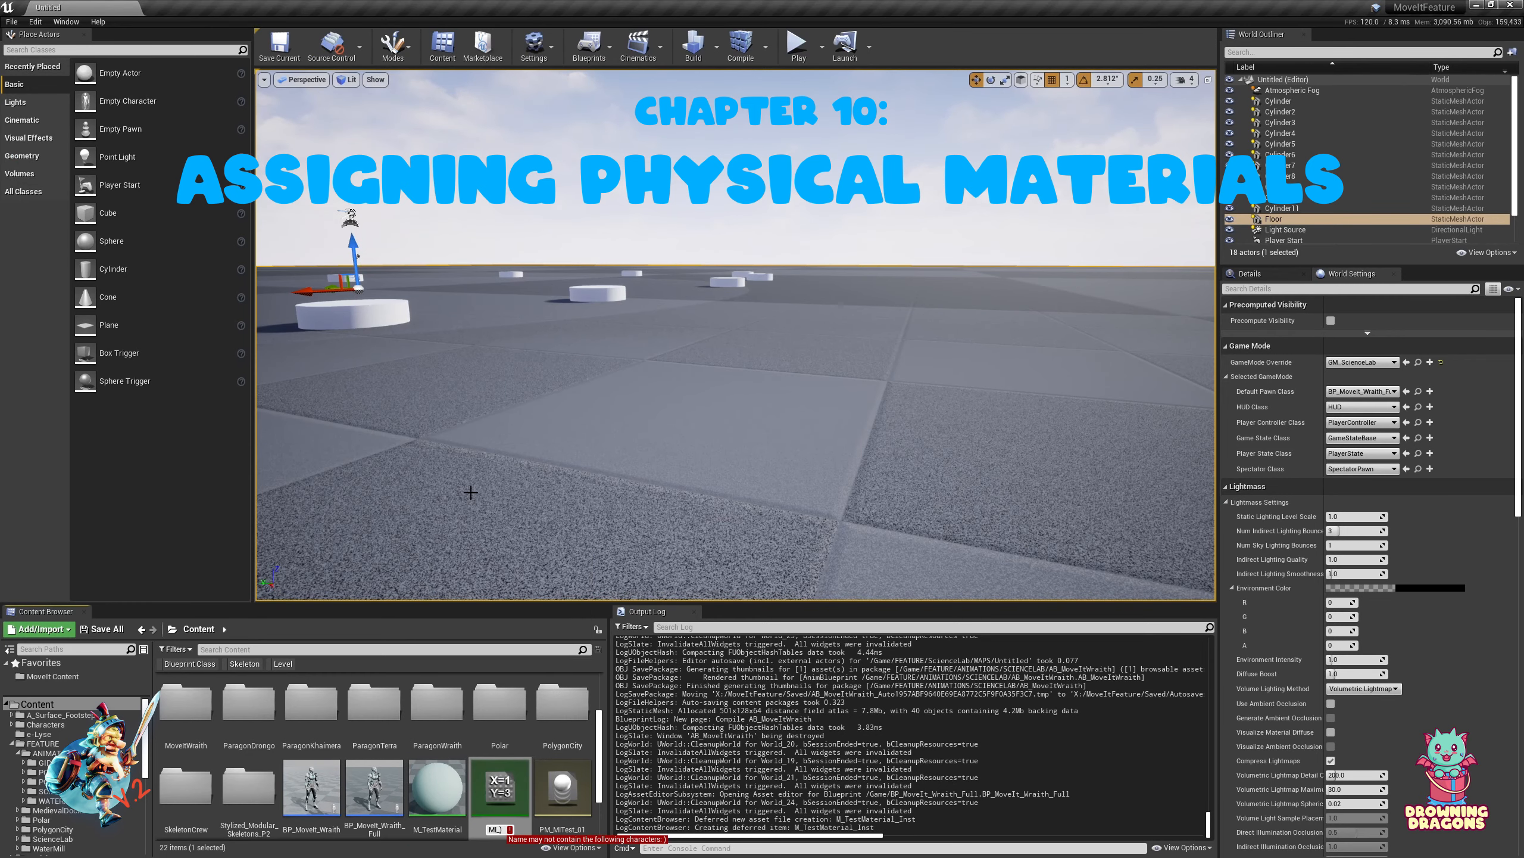
text(MI_Test_)
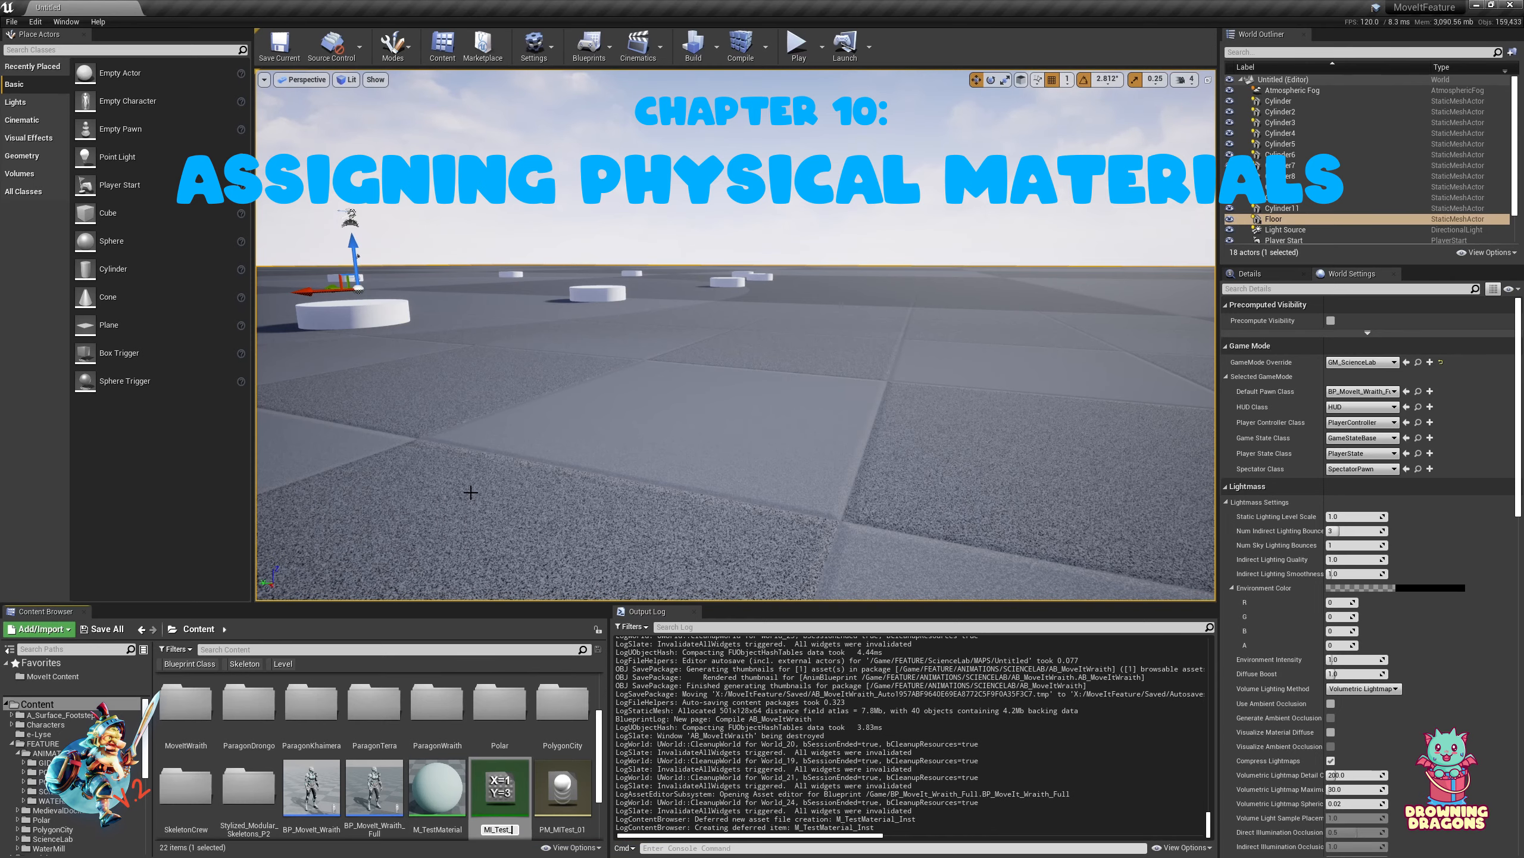
text(01)
key(Return)
key(ctrl+w)
key(Return)
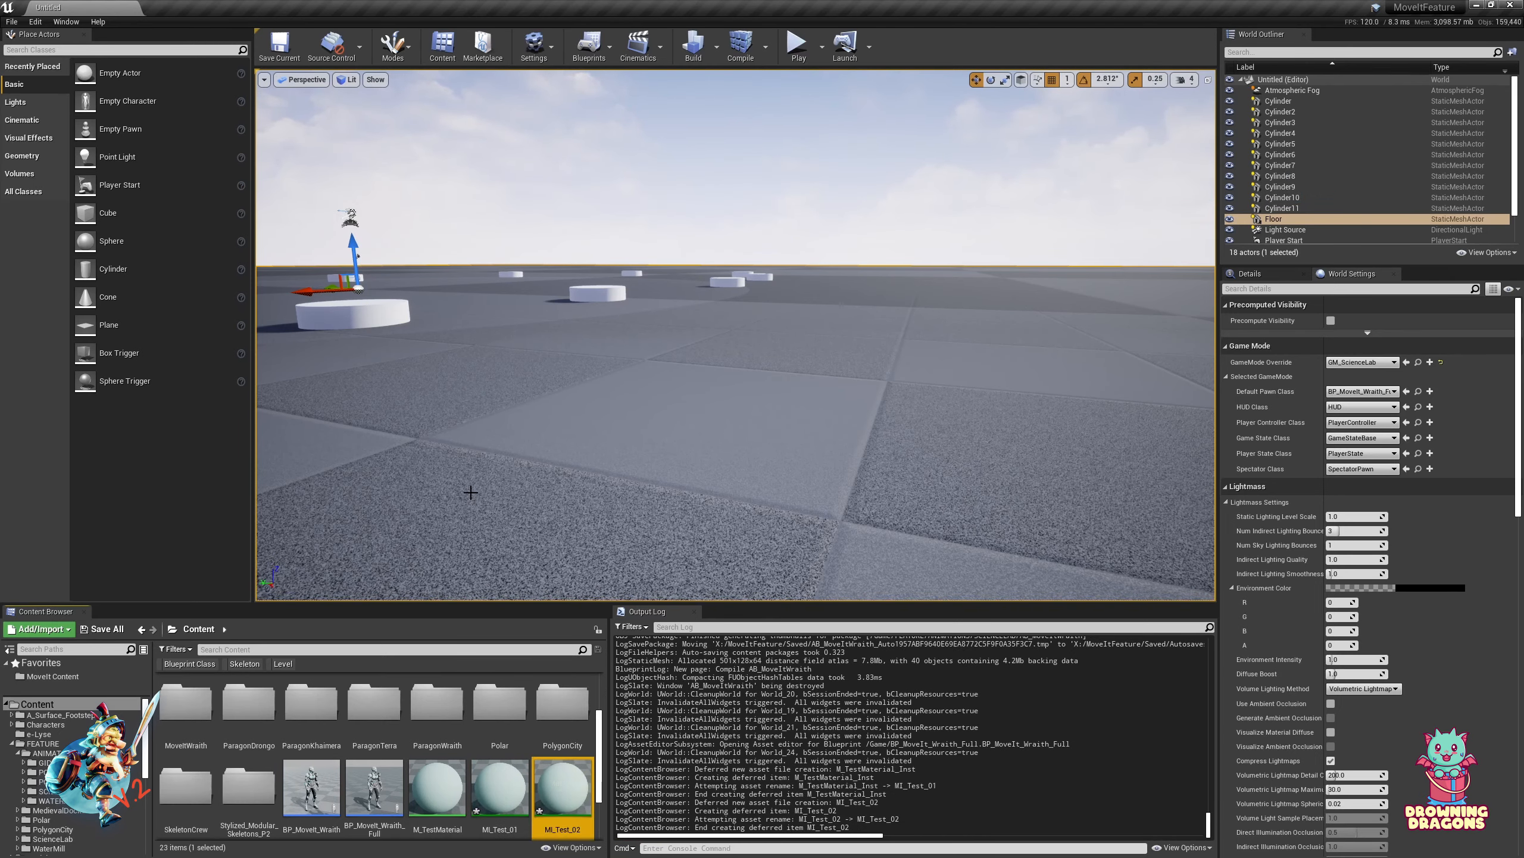
Assign PM_MITest_01 as the physical material of MI_Test_01 and PM_MITest_02 as that of MI_Test_02
scroll(540, 812, down, 2)
double_click(500, 715)
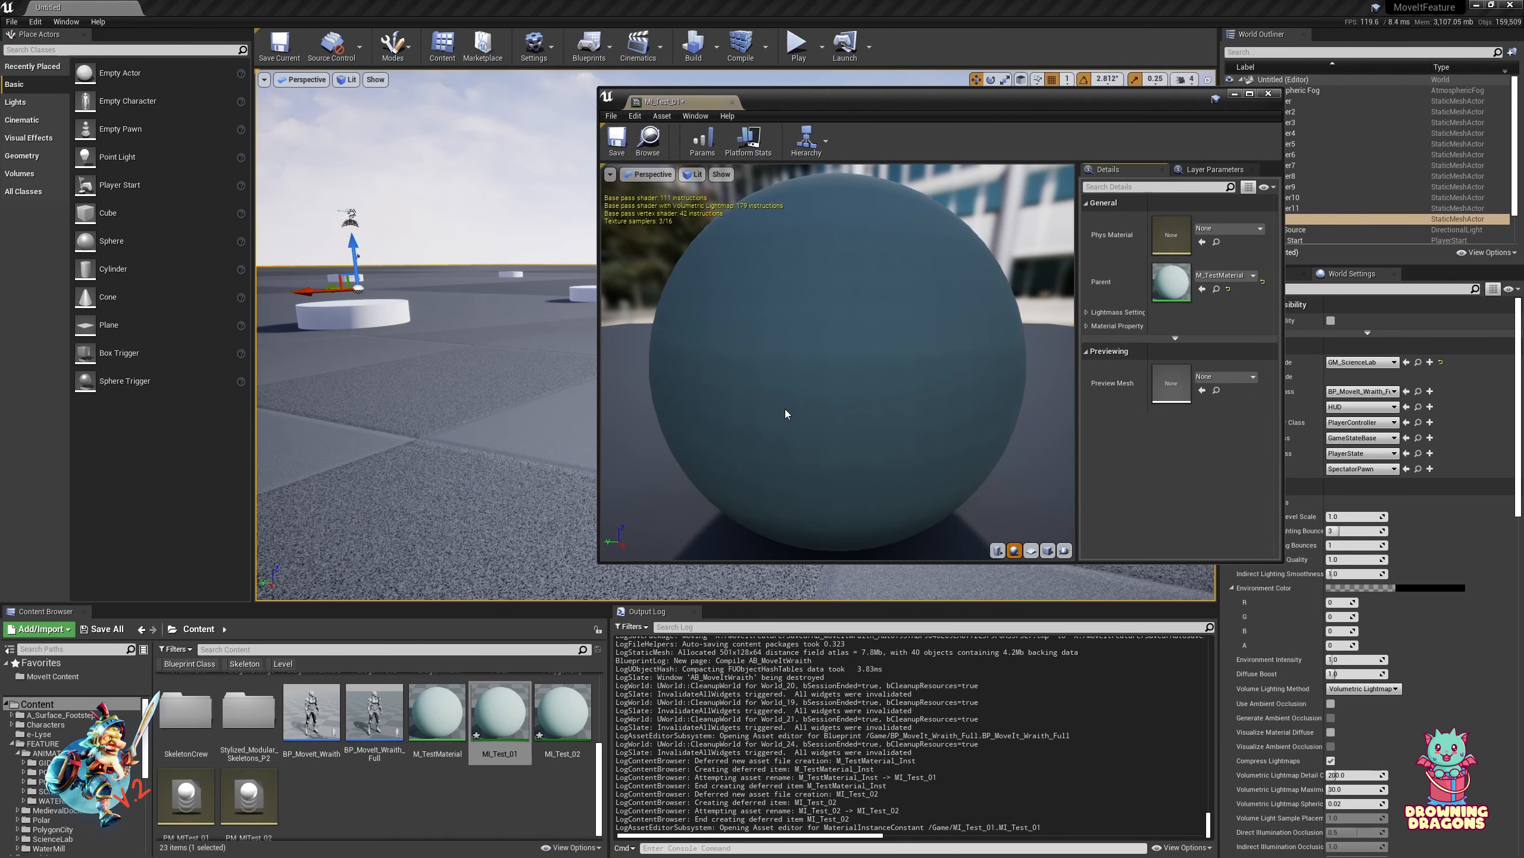
drag(186, 799, 1203, 233)
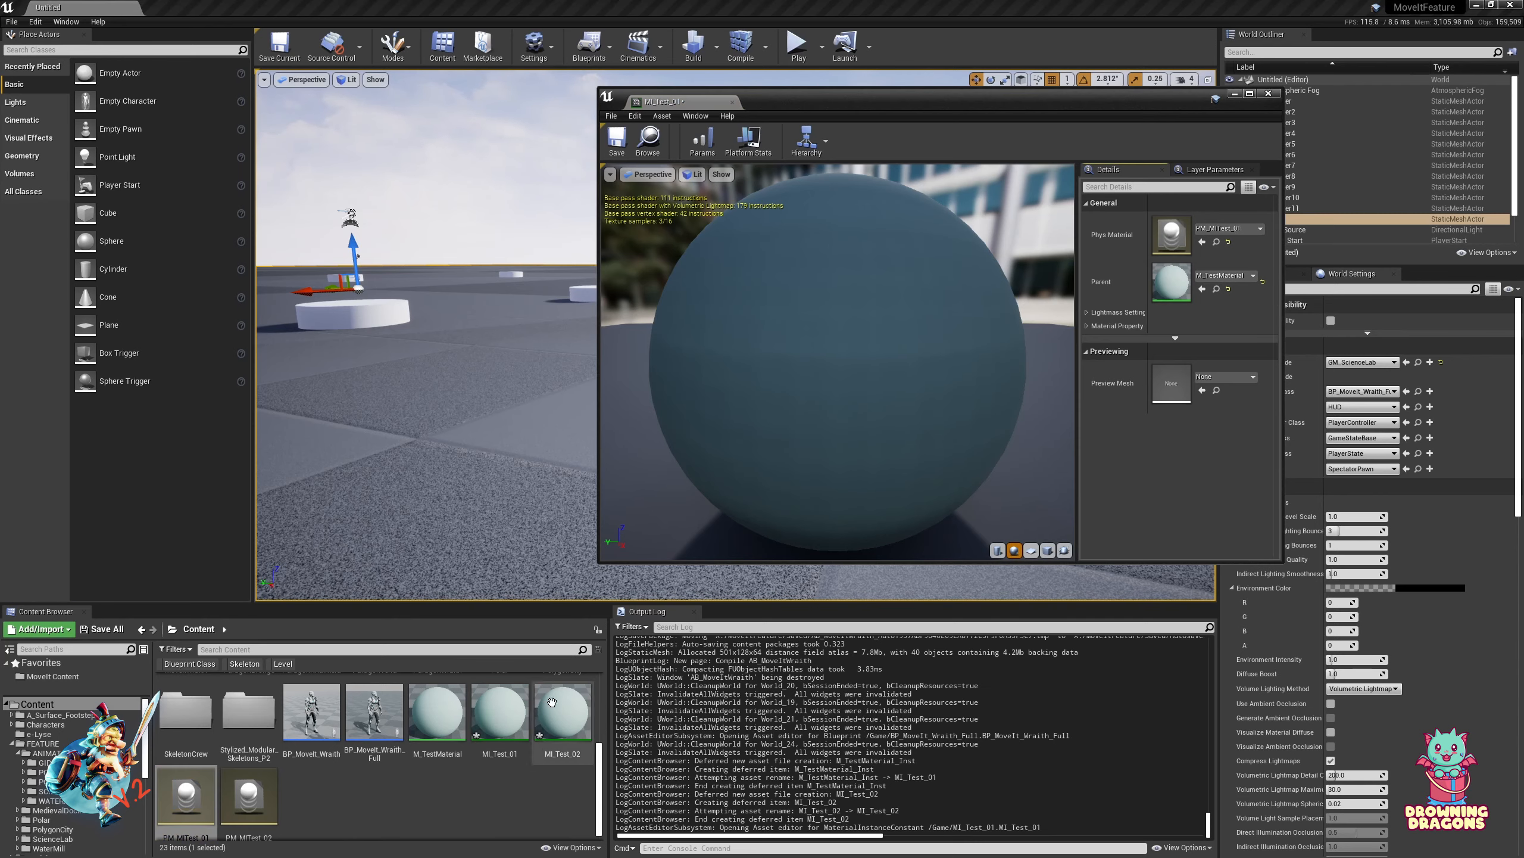
double_click(562, 715)
drag(225, 835, 1170, 234)
Select Cylinder3 in the level and filter its details by "phys" to examine the Phys Material Override setting
drag(1009, 105, 856, 692)
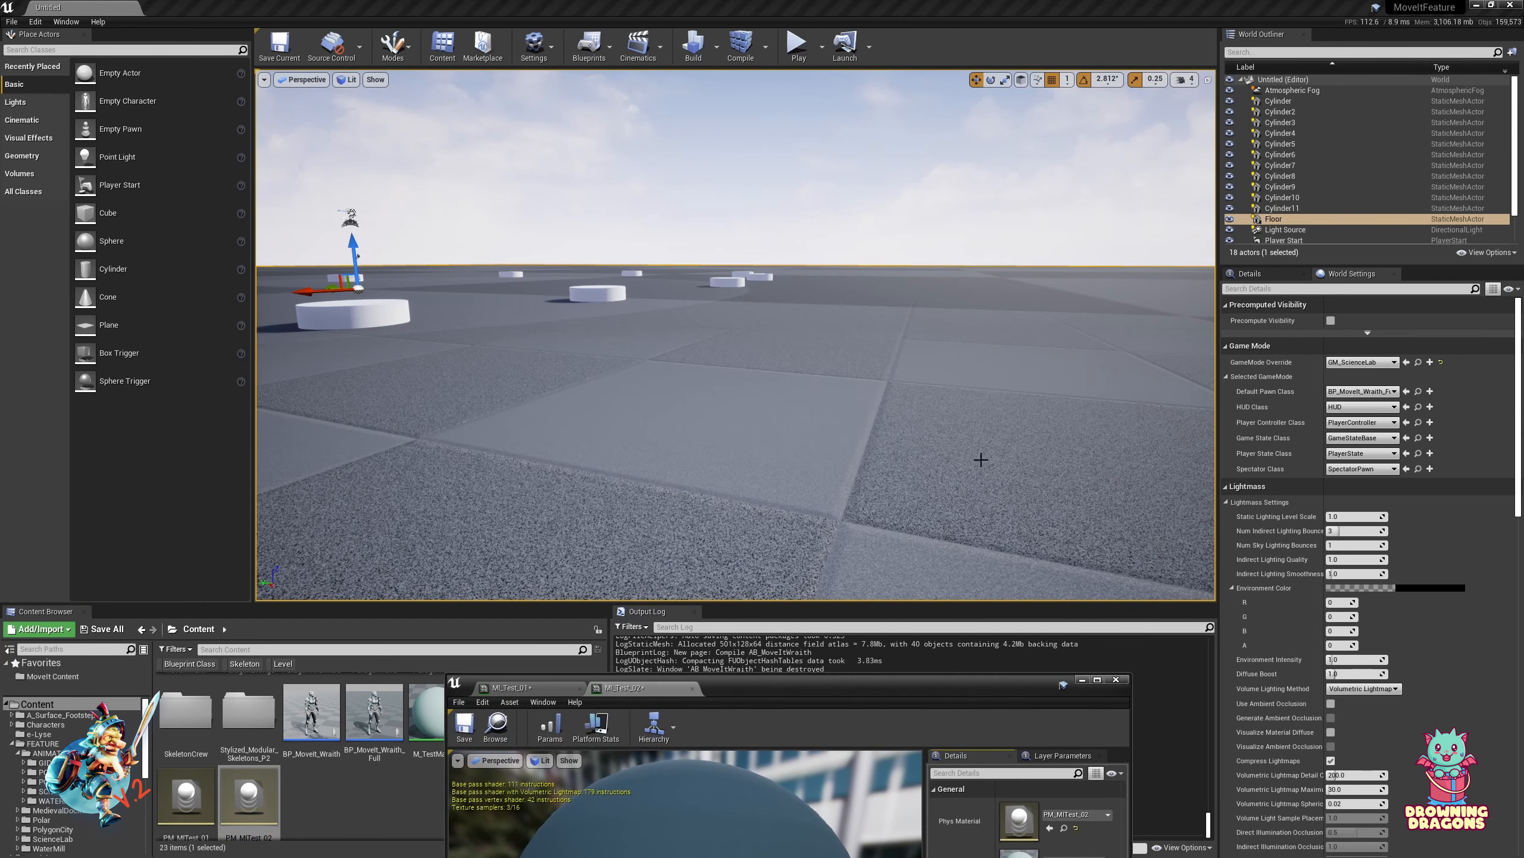
mouse_move(966, 374)
right_down()
mouse_move(936, 409)
mouse_move(966, 374)
right_up()
key(e)
click(575, 270)
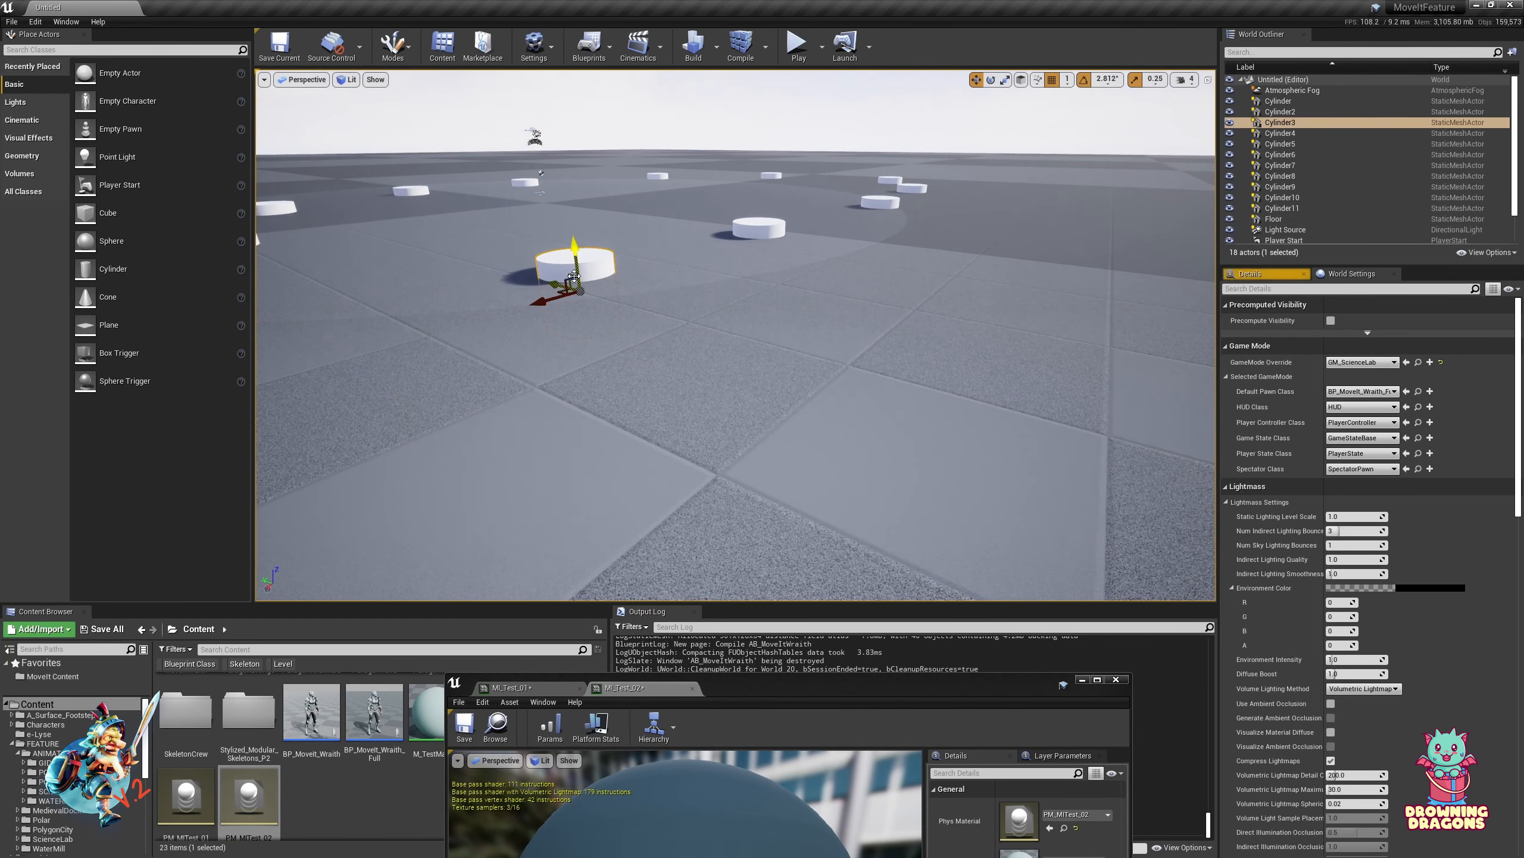
click(1248, 274)
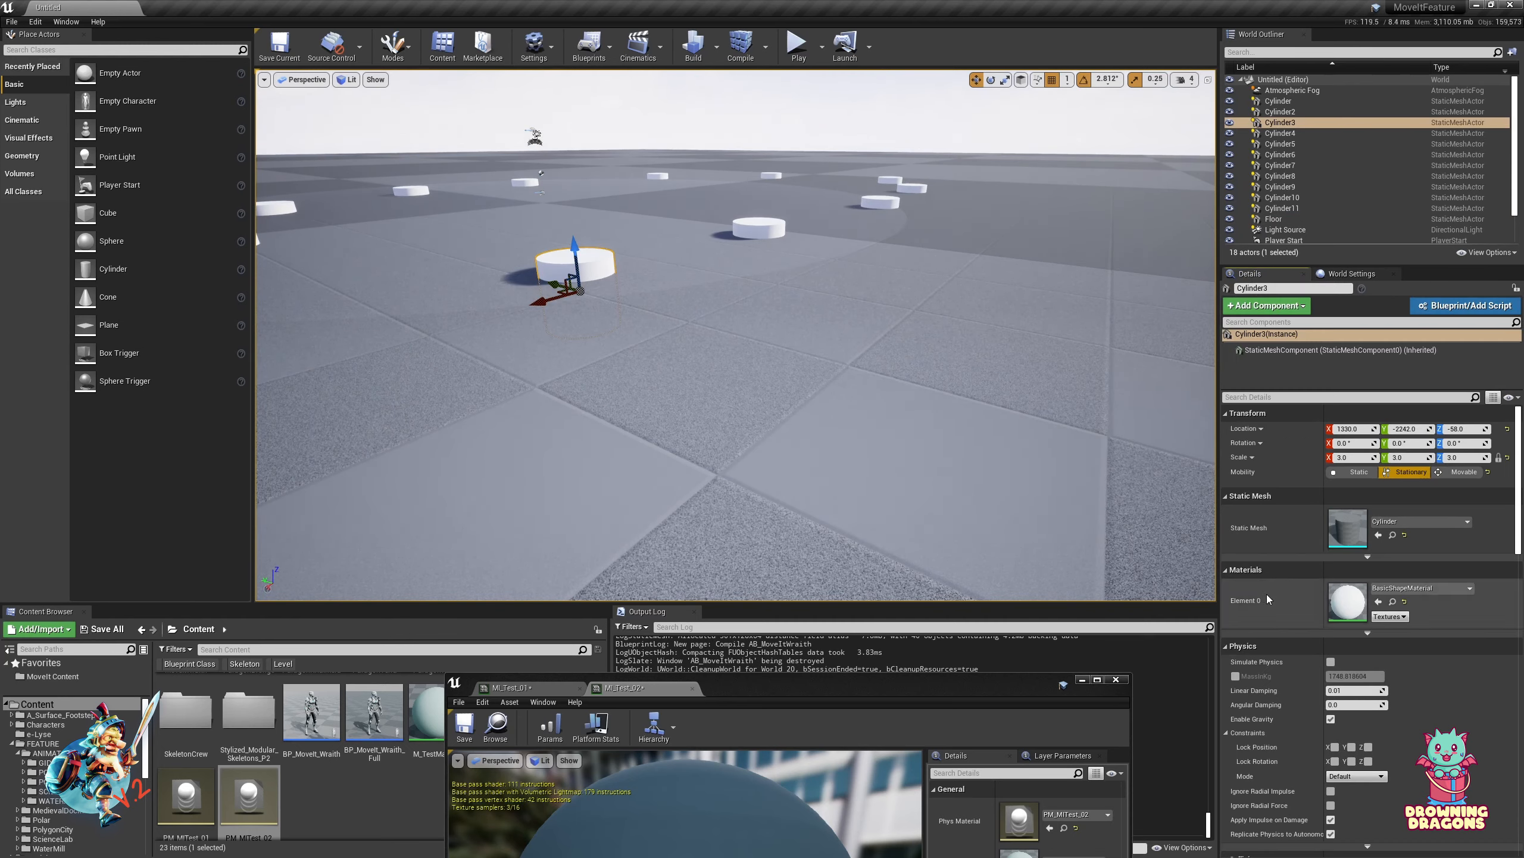
click(1254, 397)
text(phys)
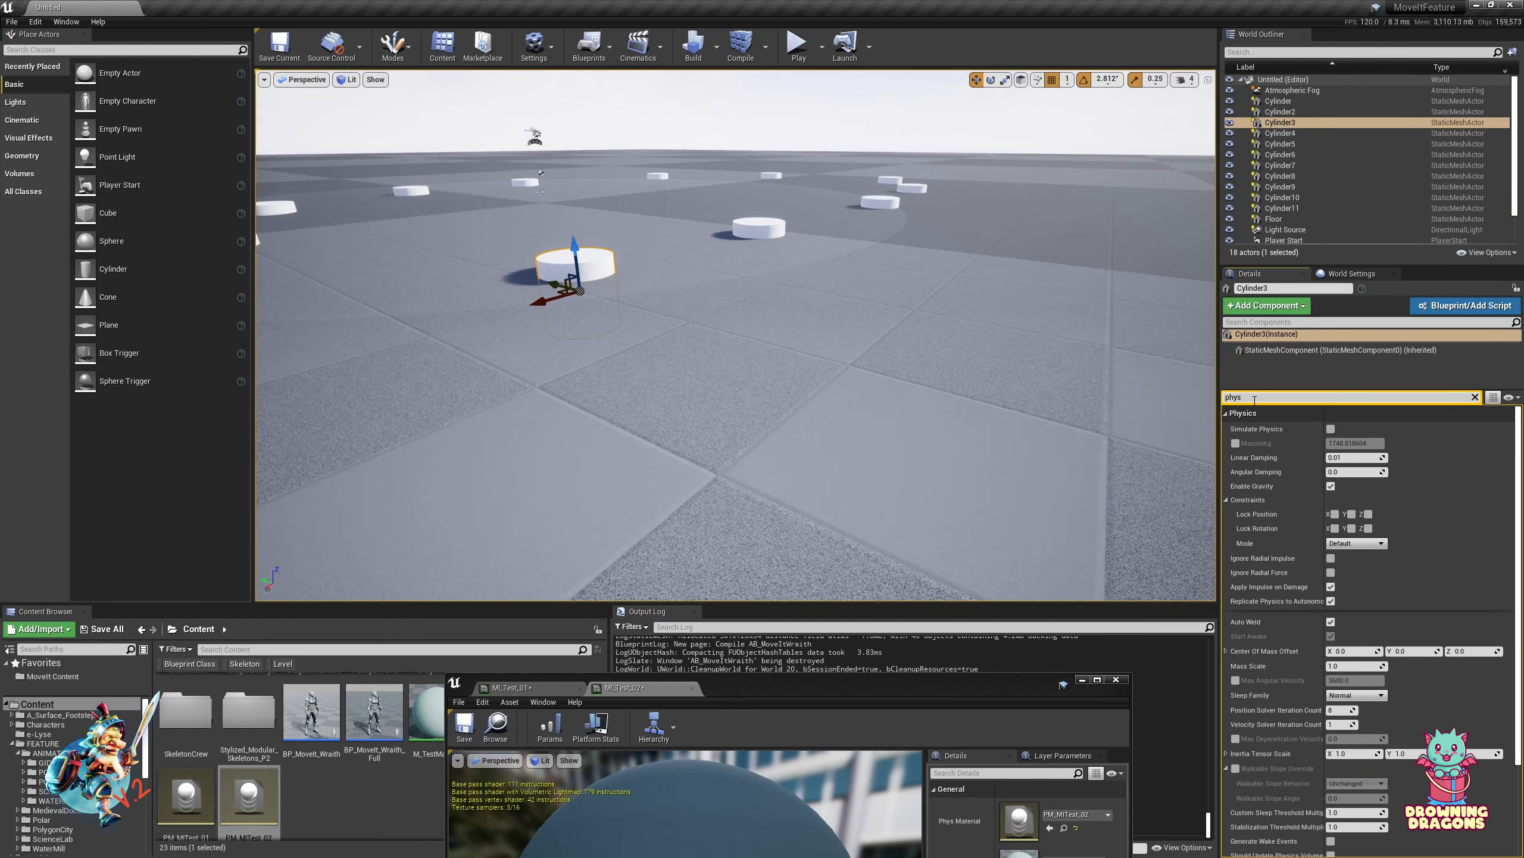
scroll(1284, 601, down, 3)
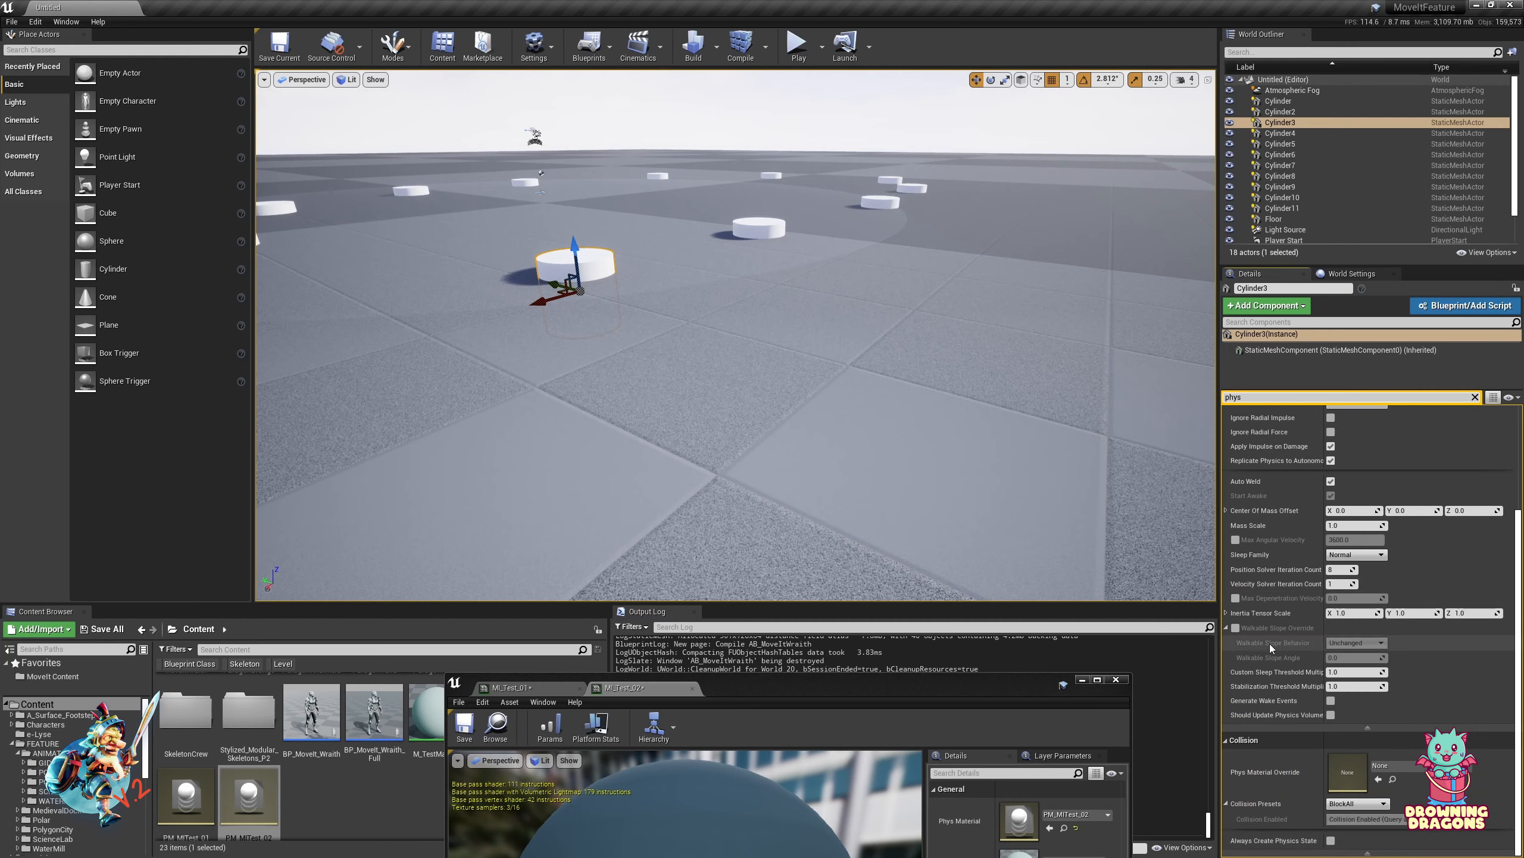
click(1395, 765)
click(1395, 766)
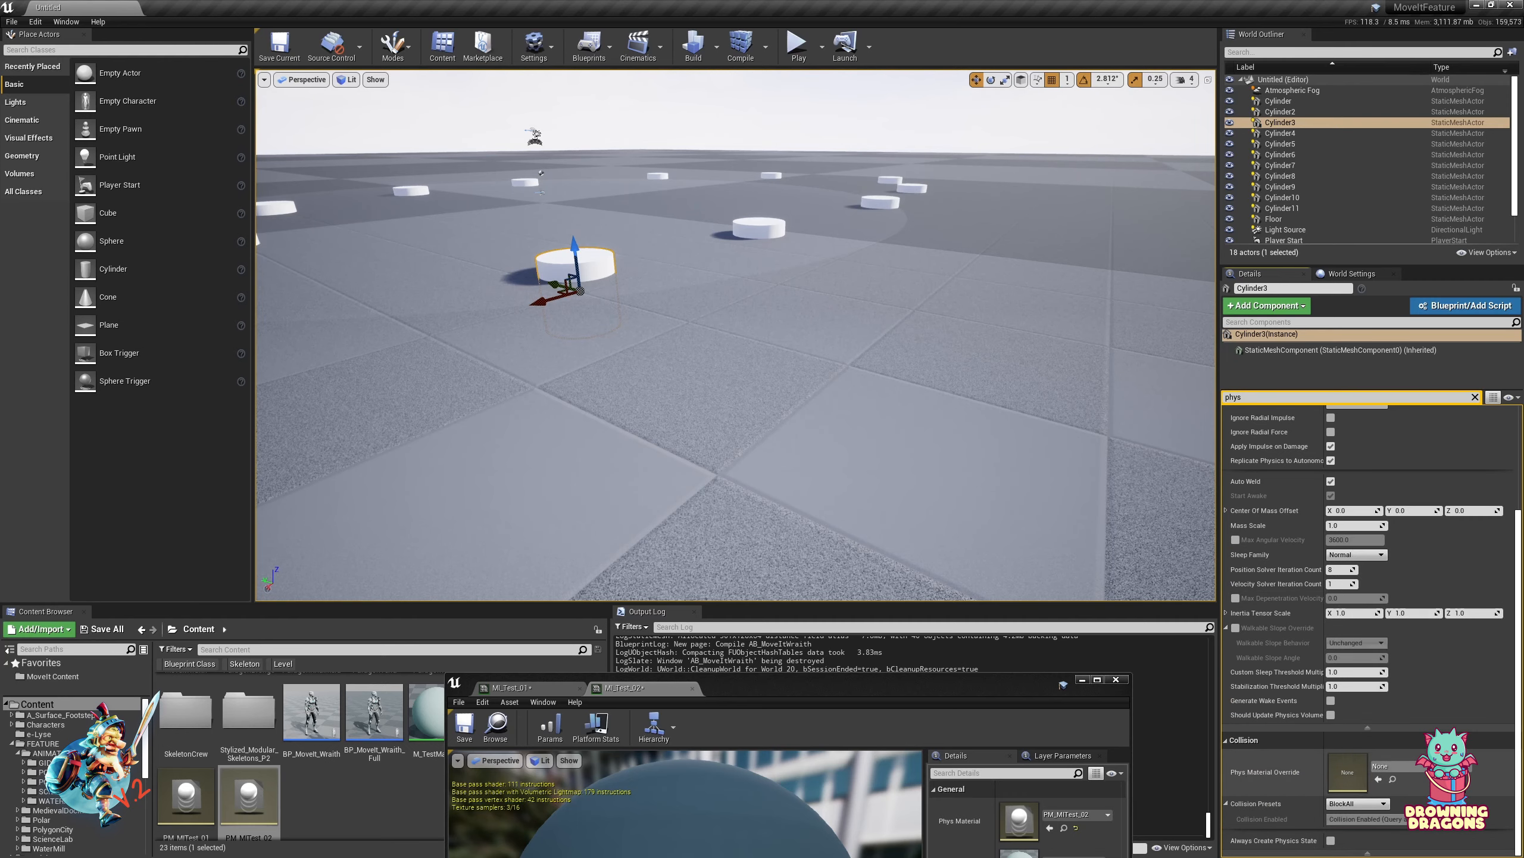
click(1476, 399)
Apply MI_Test_01 to Cylinder3 and MI_Test_02 to the neighbouring cylinder behind it in the level
drag(878, 689, 1270, 360)
click(505, 718)
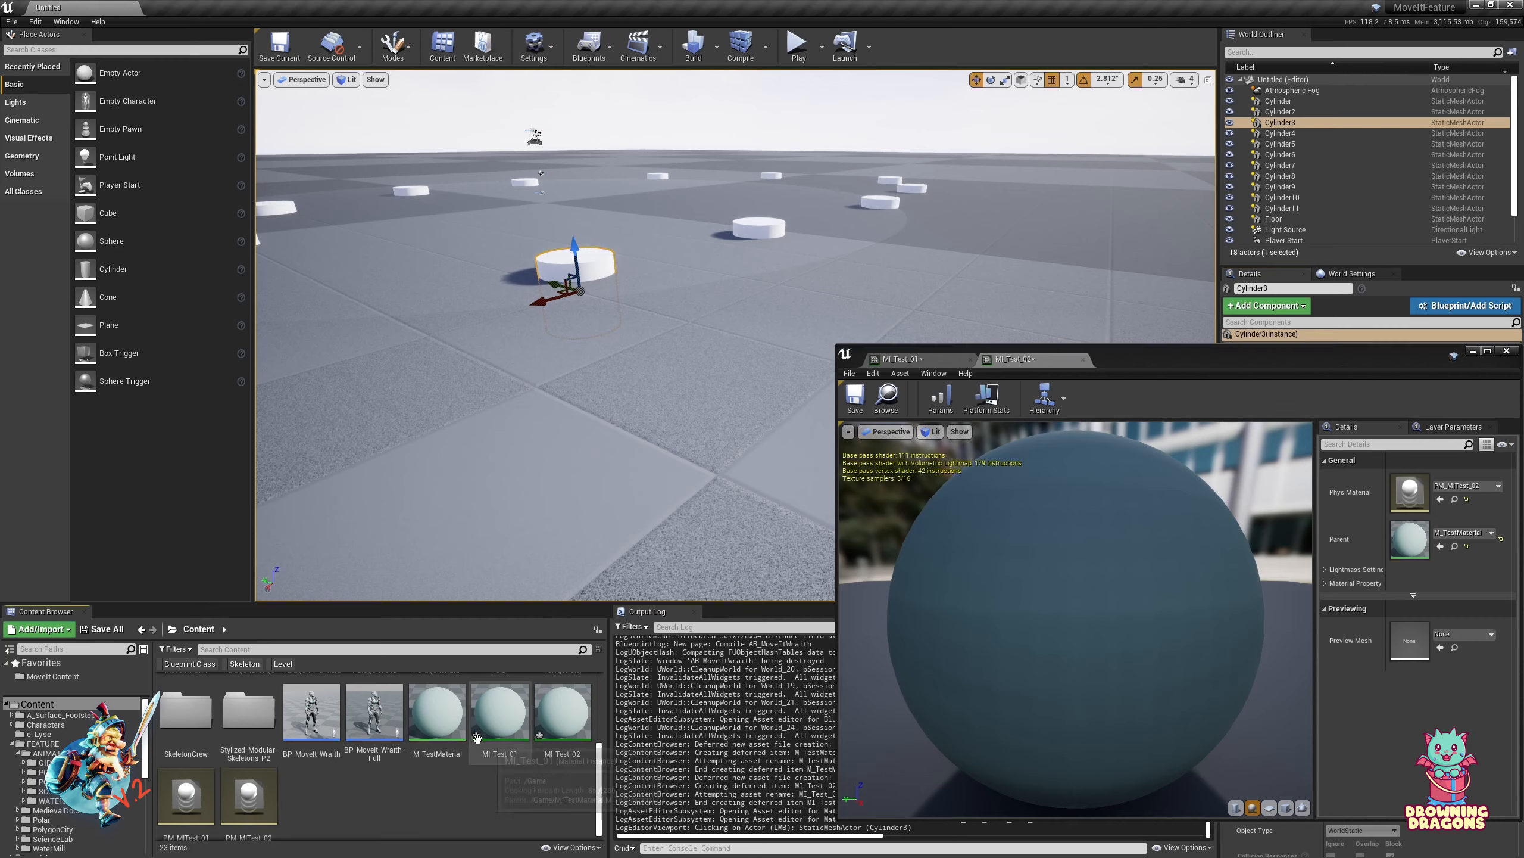
drag(514, 729, 576, 267)
drag(563, 714, 757, 229)
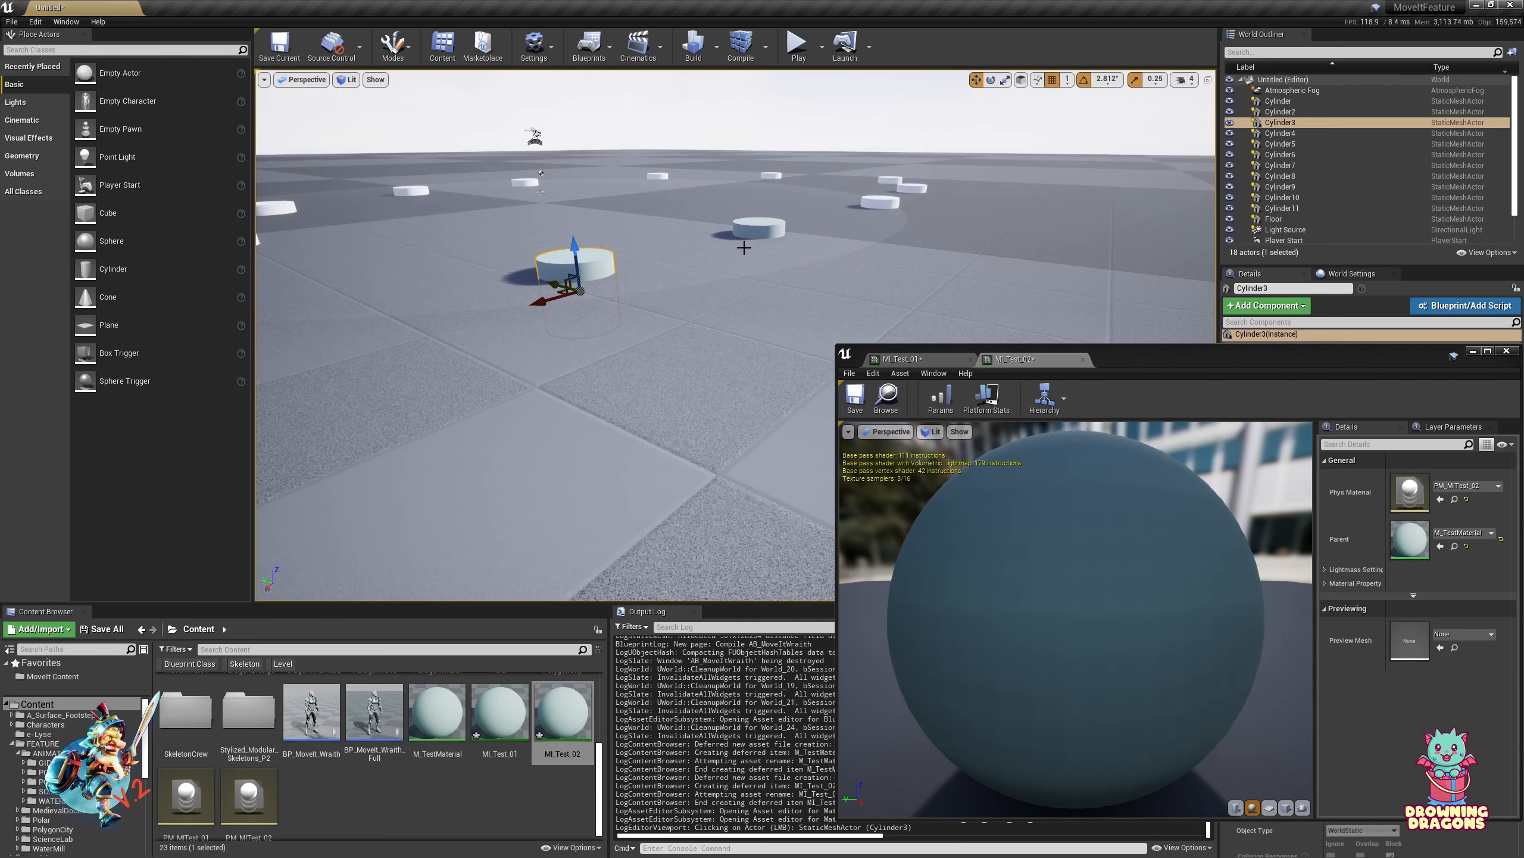
Open PM_MITest_01 in a maximized editor and set its Particle System Type to Niagara
double_click(185, 796)
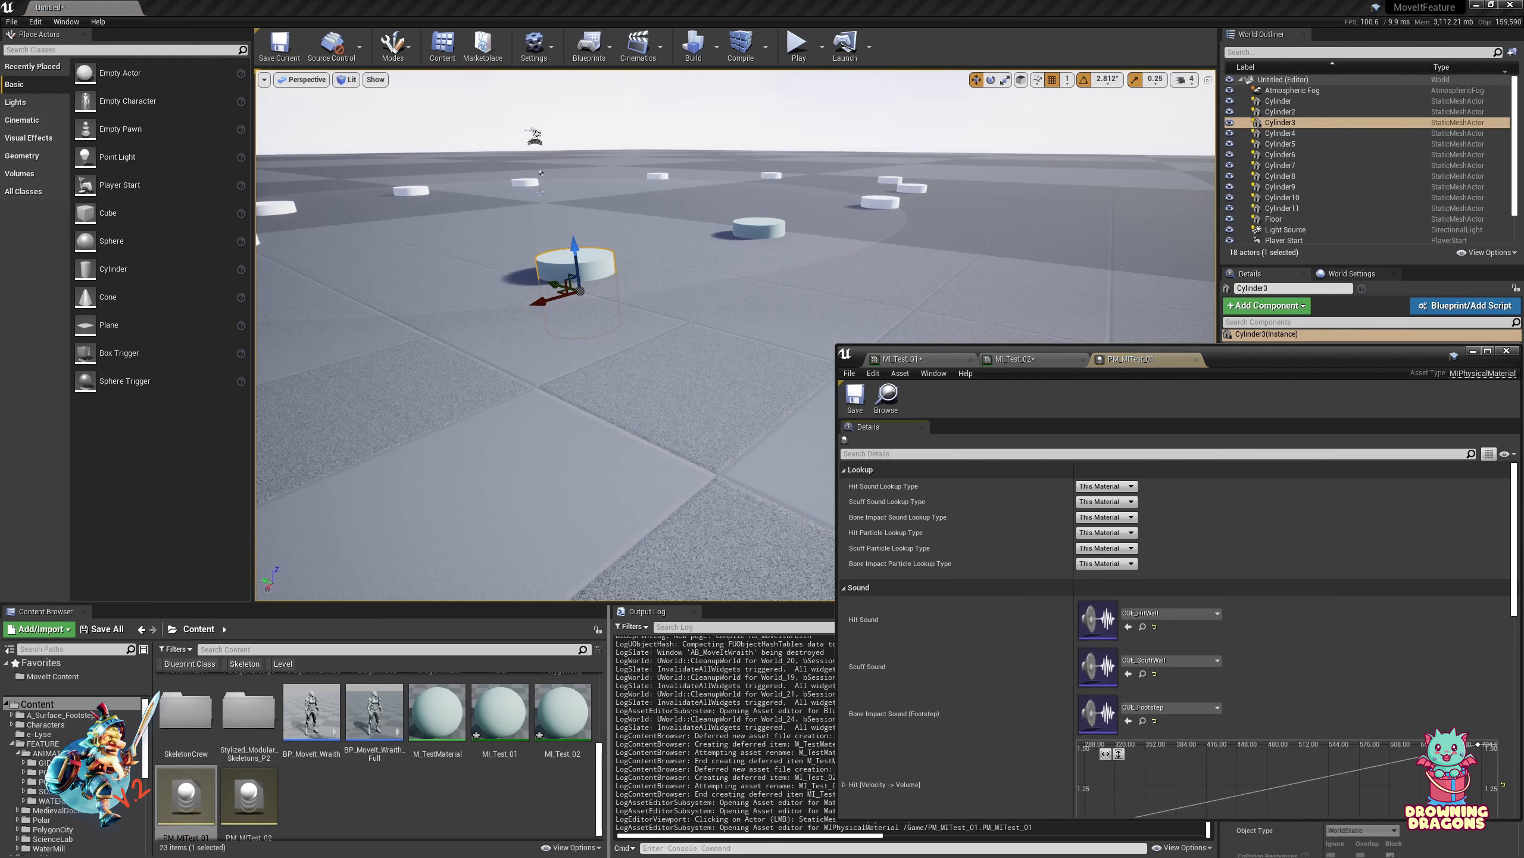
double_click(1254, 354)
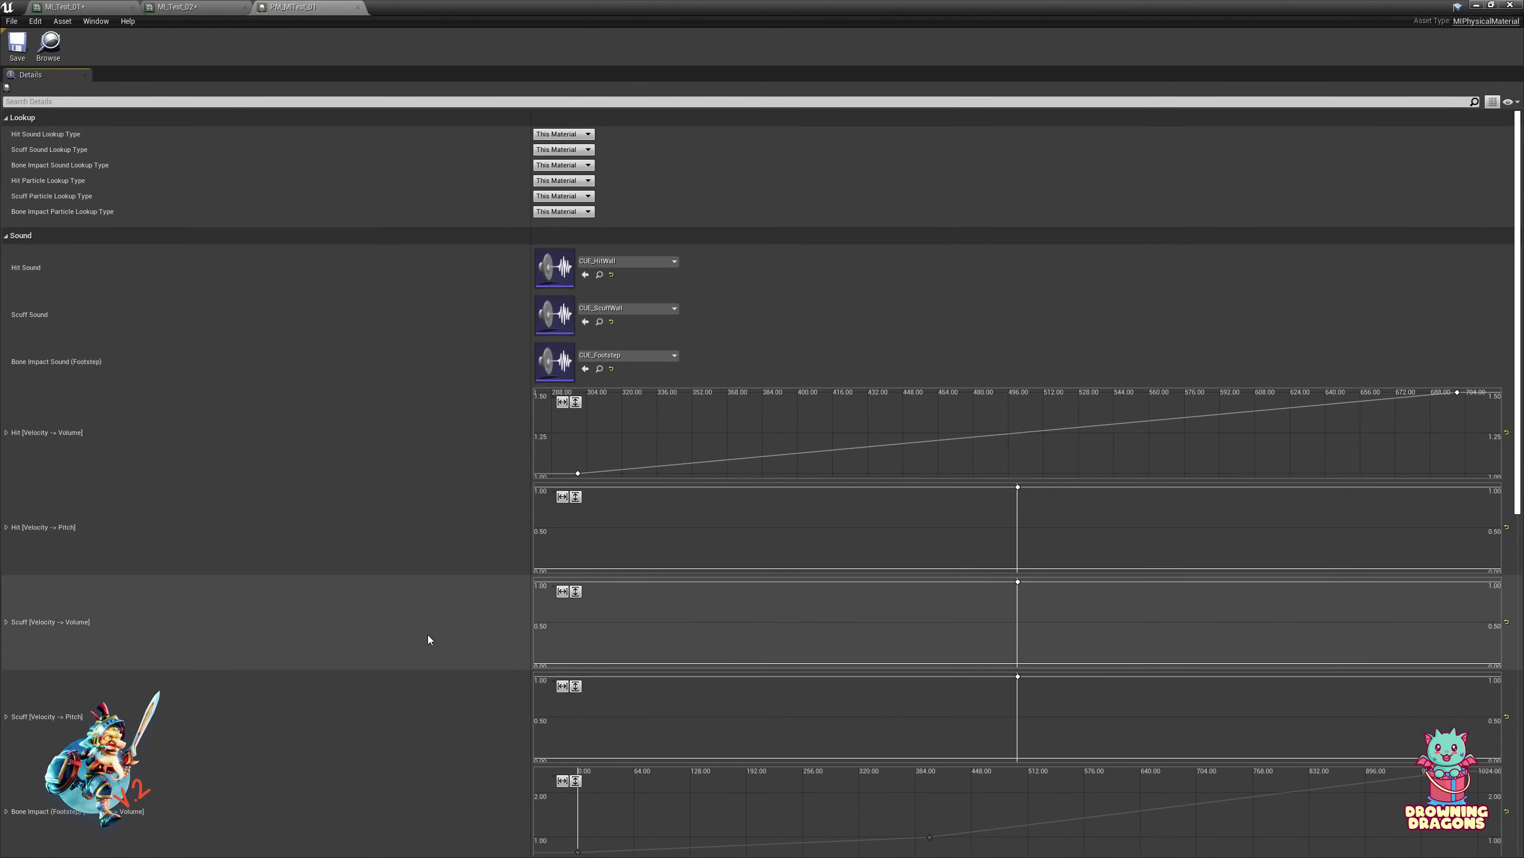
scroll(427, 634, down, 3)
scroll(421, 588, down, 5)
click(561, 549)
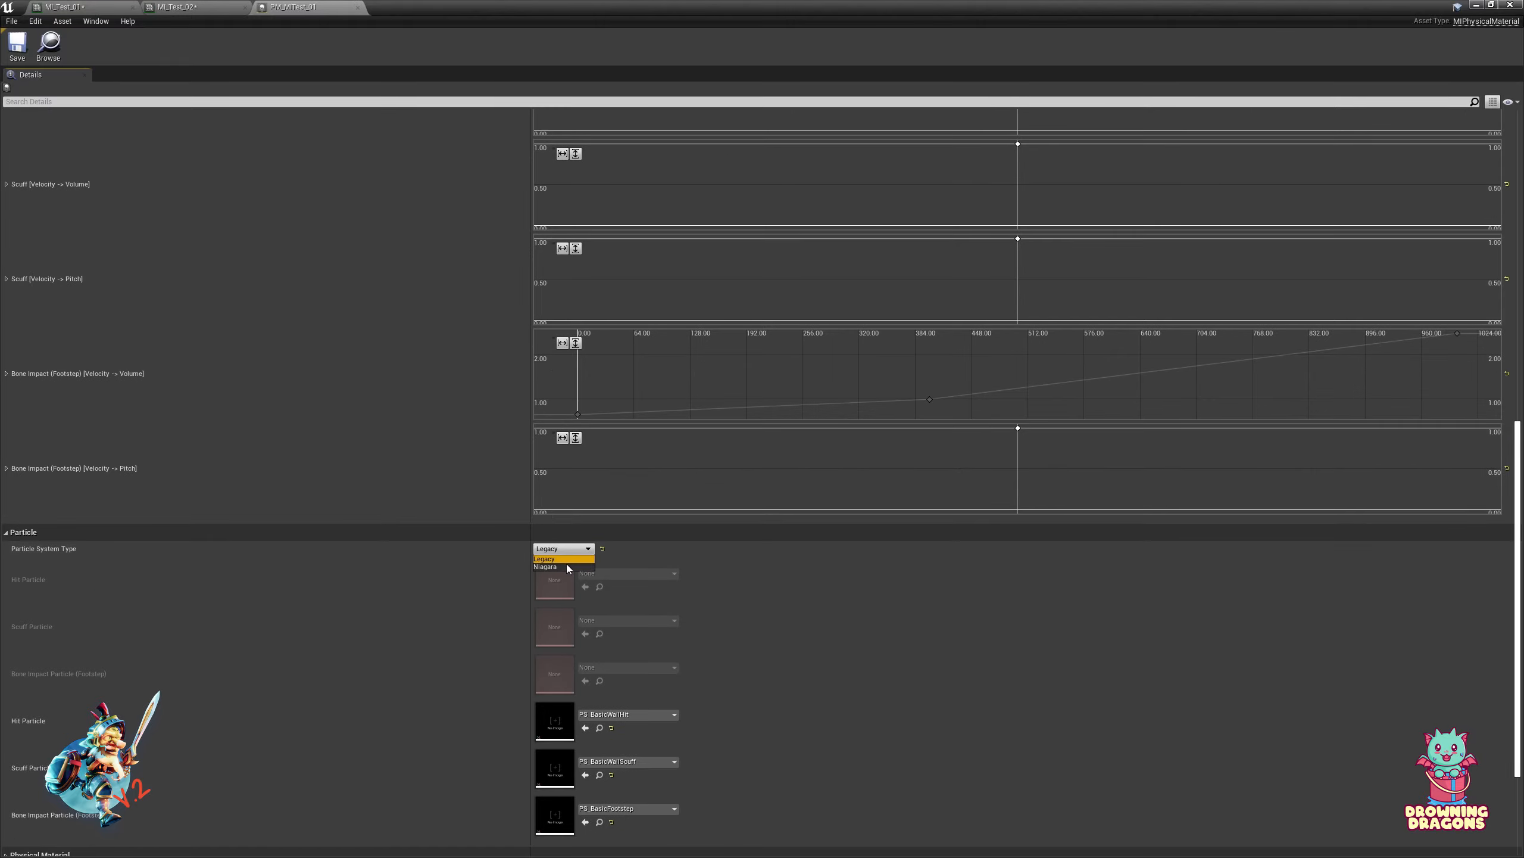
click(567, 568)
scroll(453, 618, down, 2)
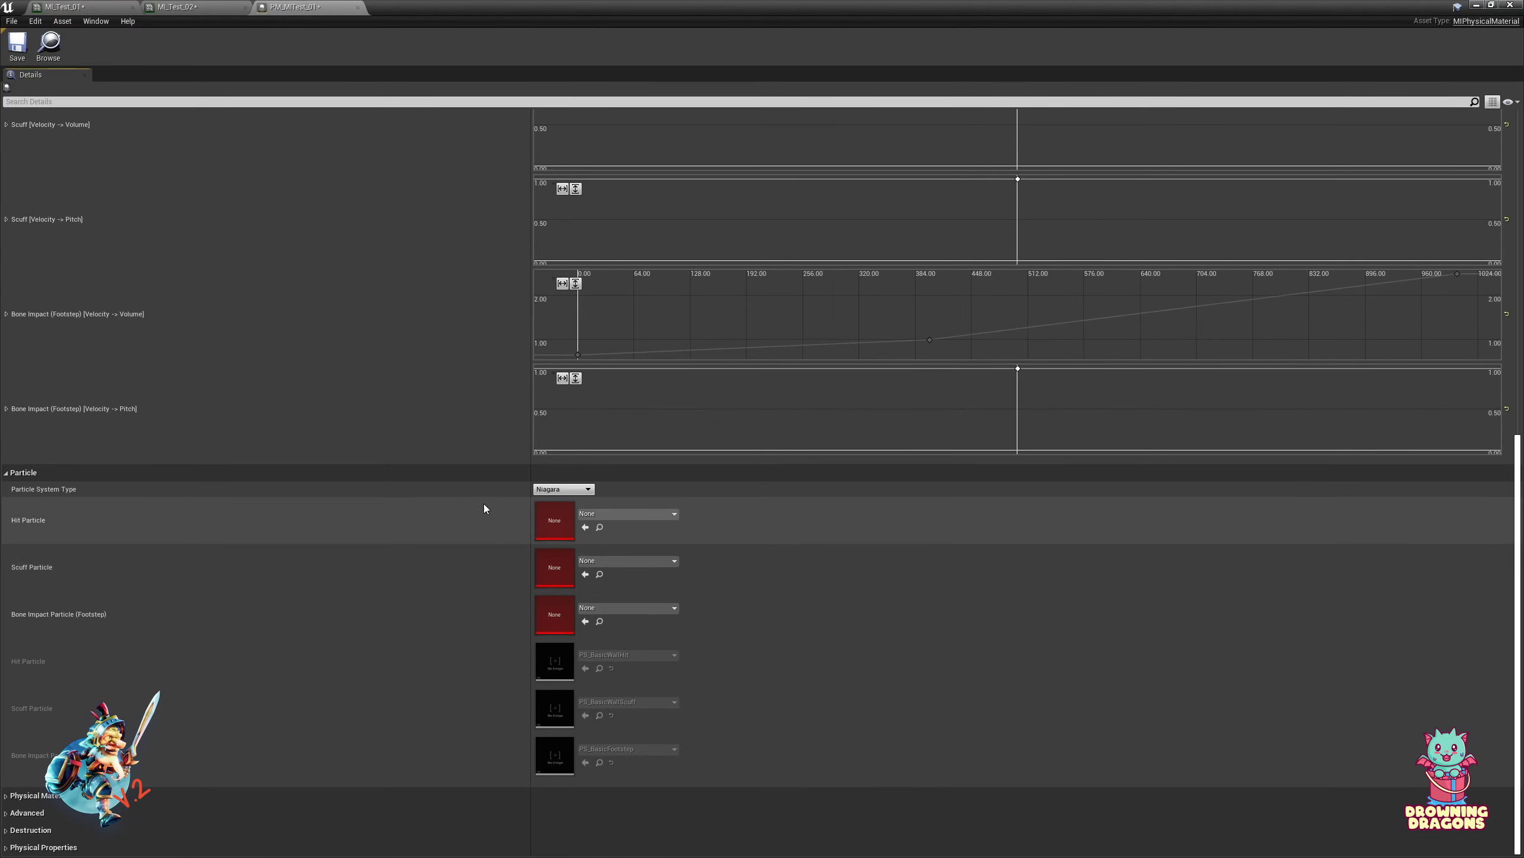
Set PM_MITest_01's Niagara Bone Impact Particle (Footstep) to PSN_Grass_Surface
click(609, 510)
click(609, 510)
click(636, 608)
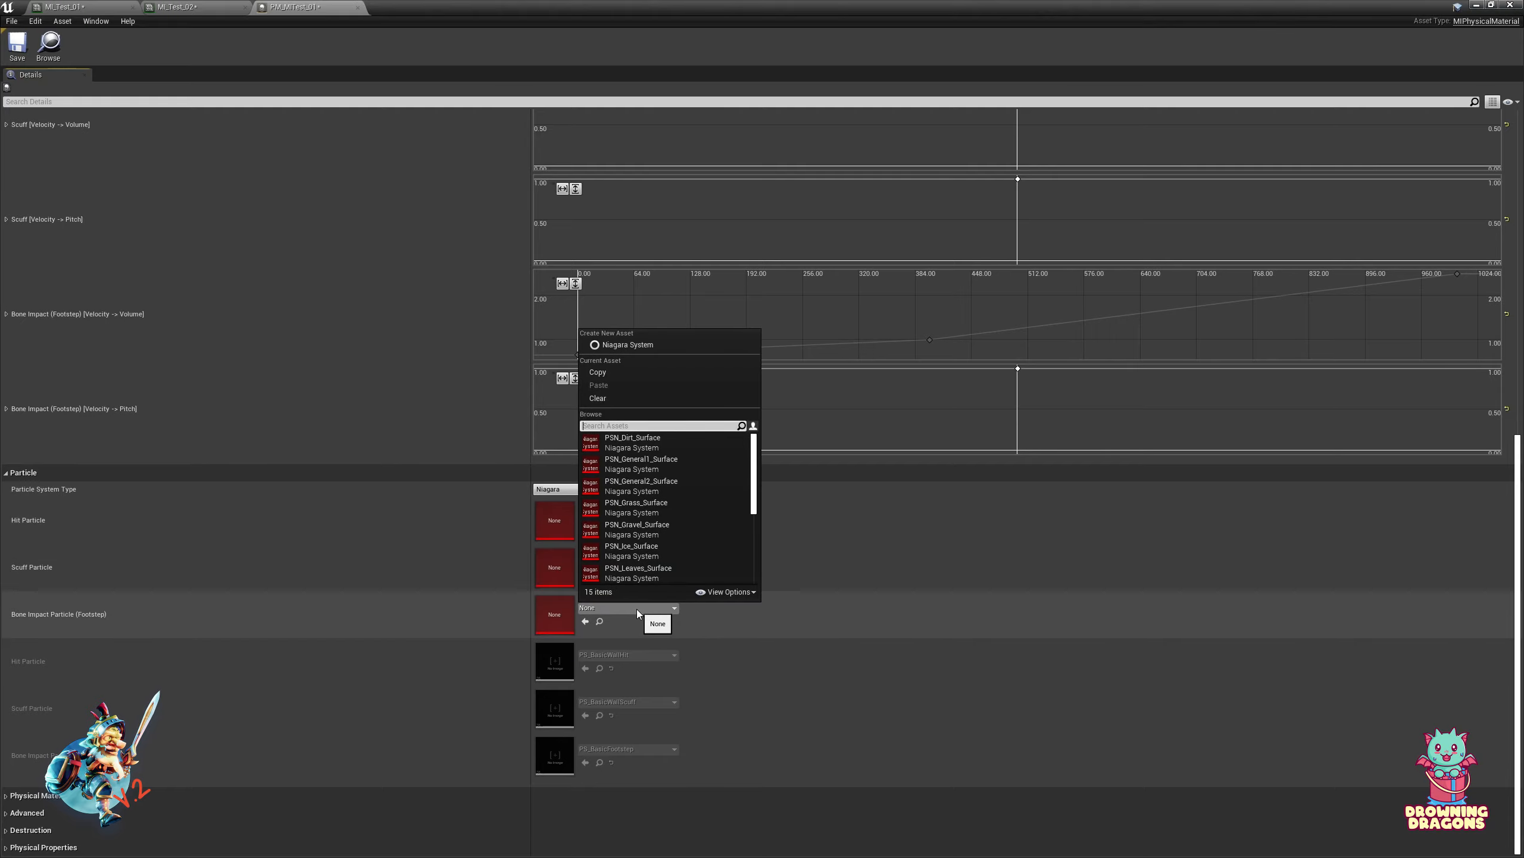
click(640, 512)
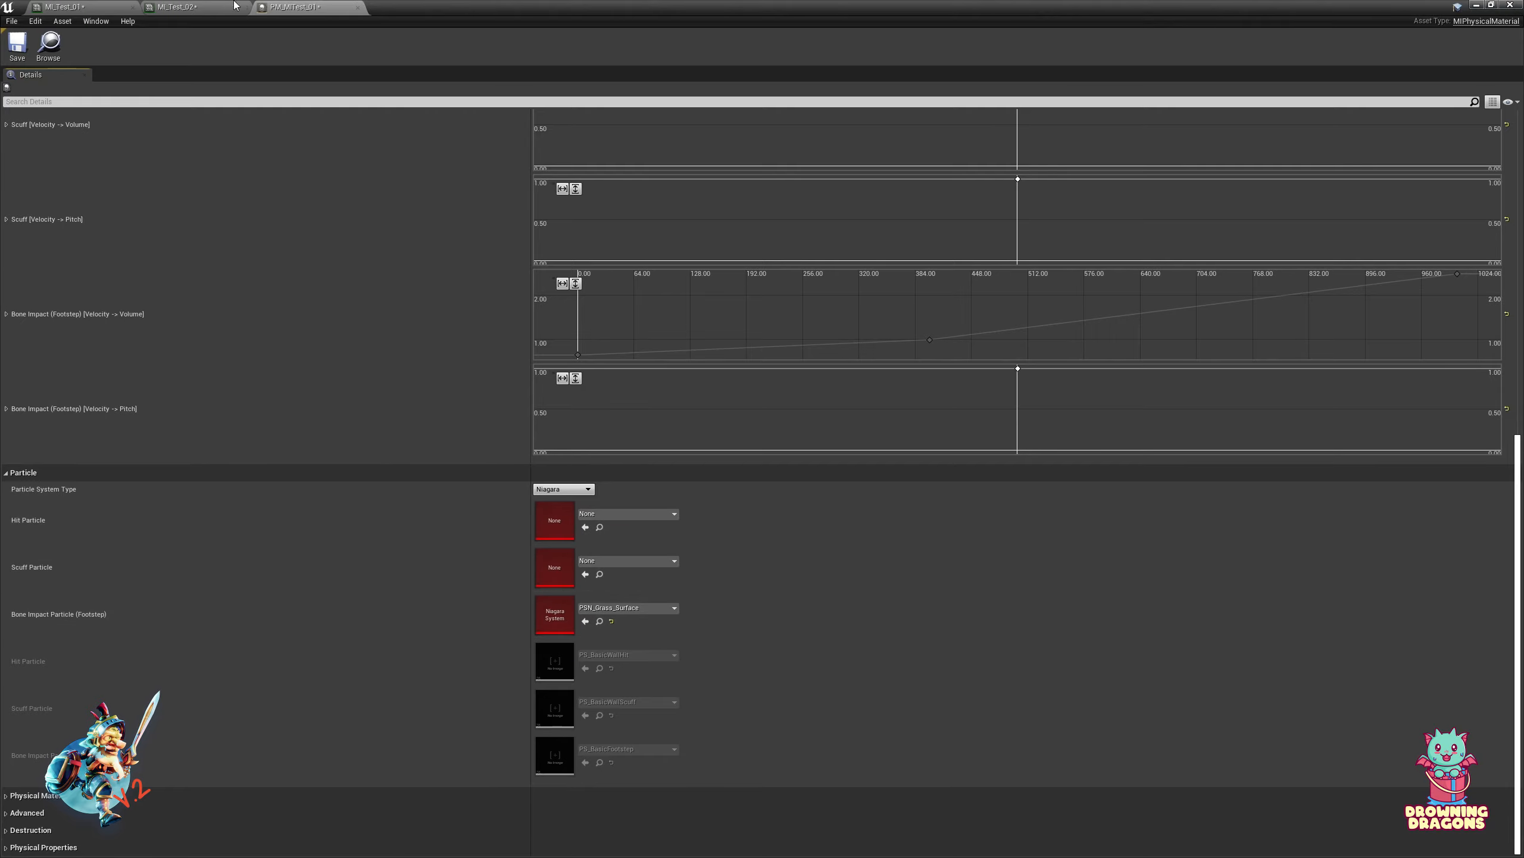
Restore the editor to a smaller window, open PM_MITest_02 and set its Particle System Type to Niagara
double_click(430, 5)
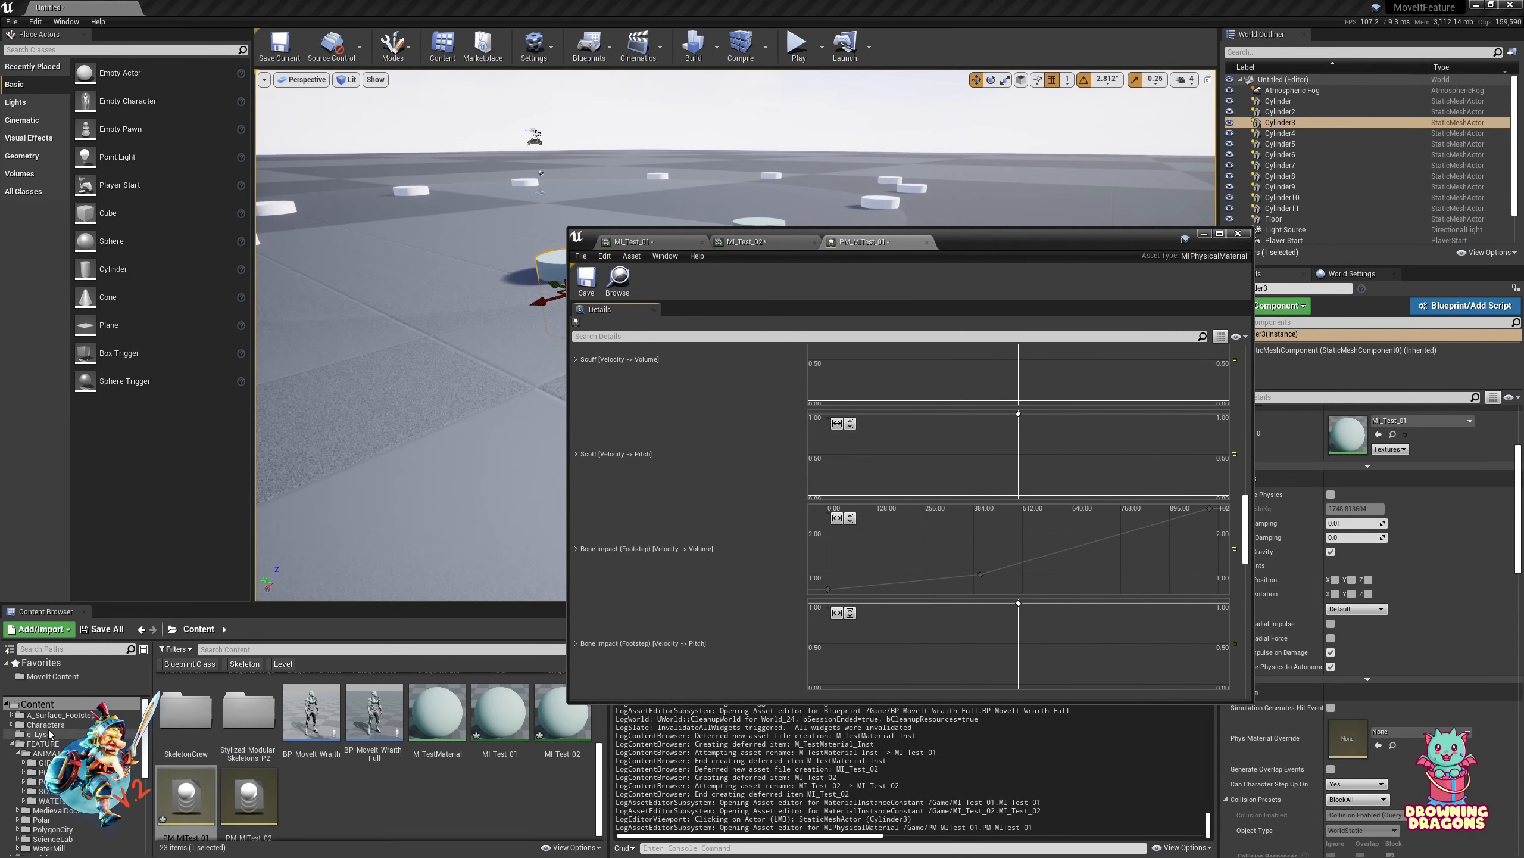
click(758, 243)
click(864, 242)
double_click(248, 796)
scroll(793, 617, down, 6)
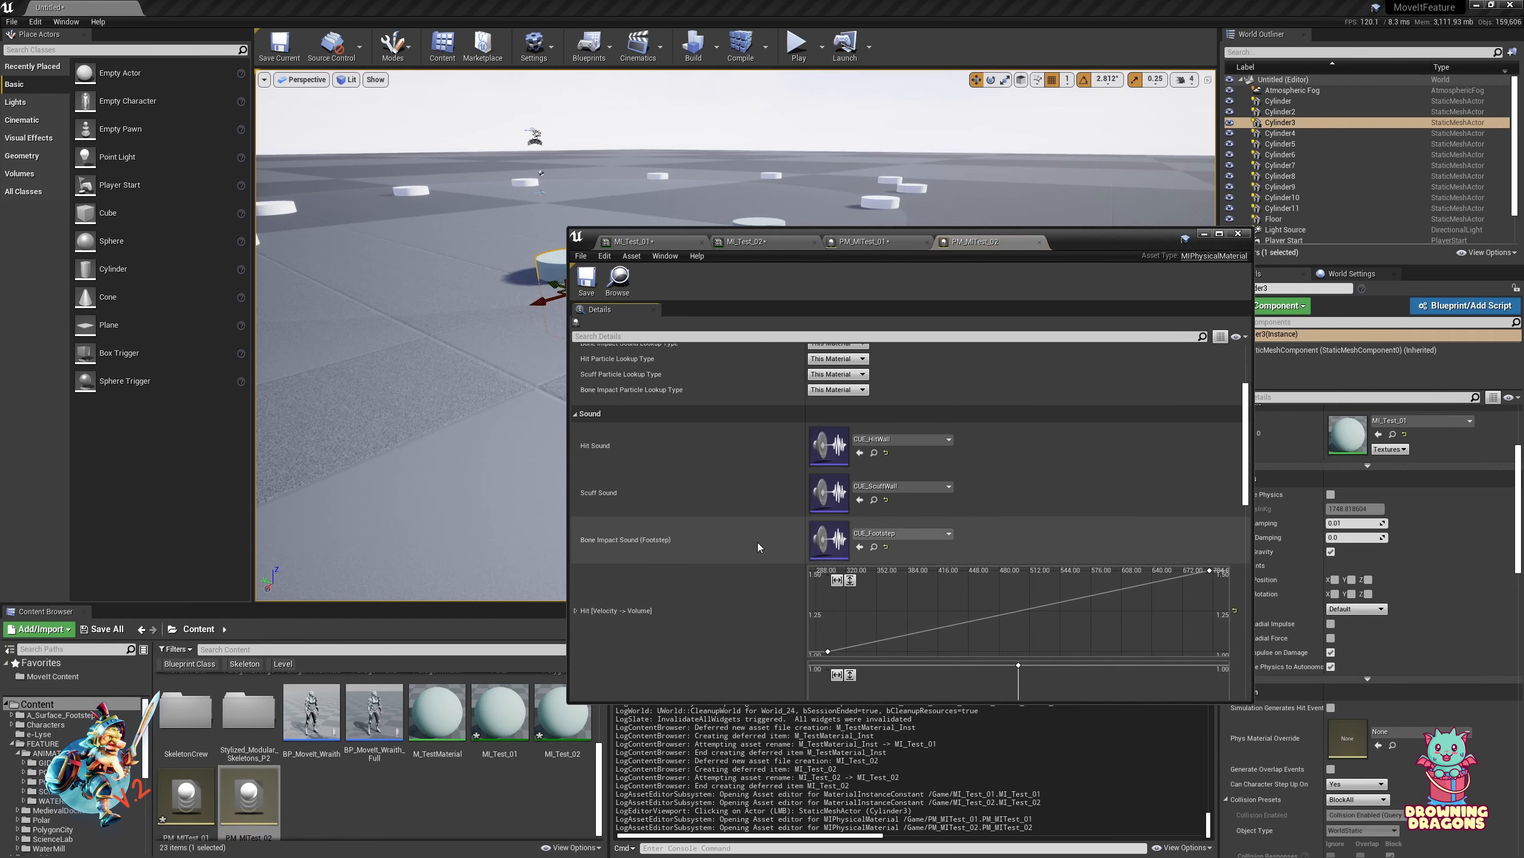
scroll(820, 560, down, 8)
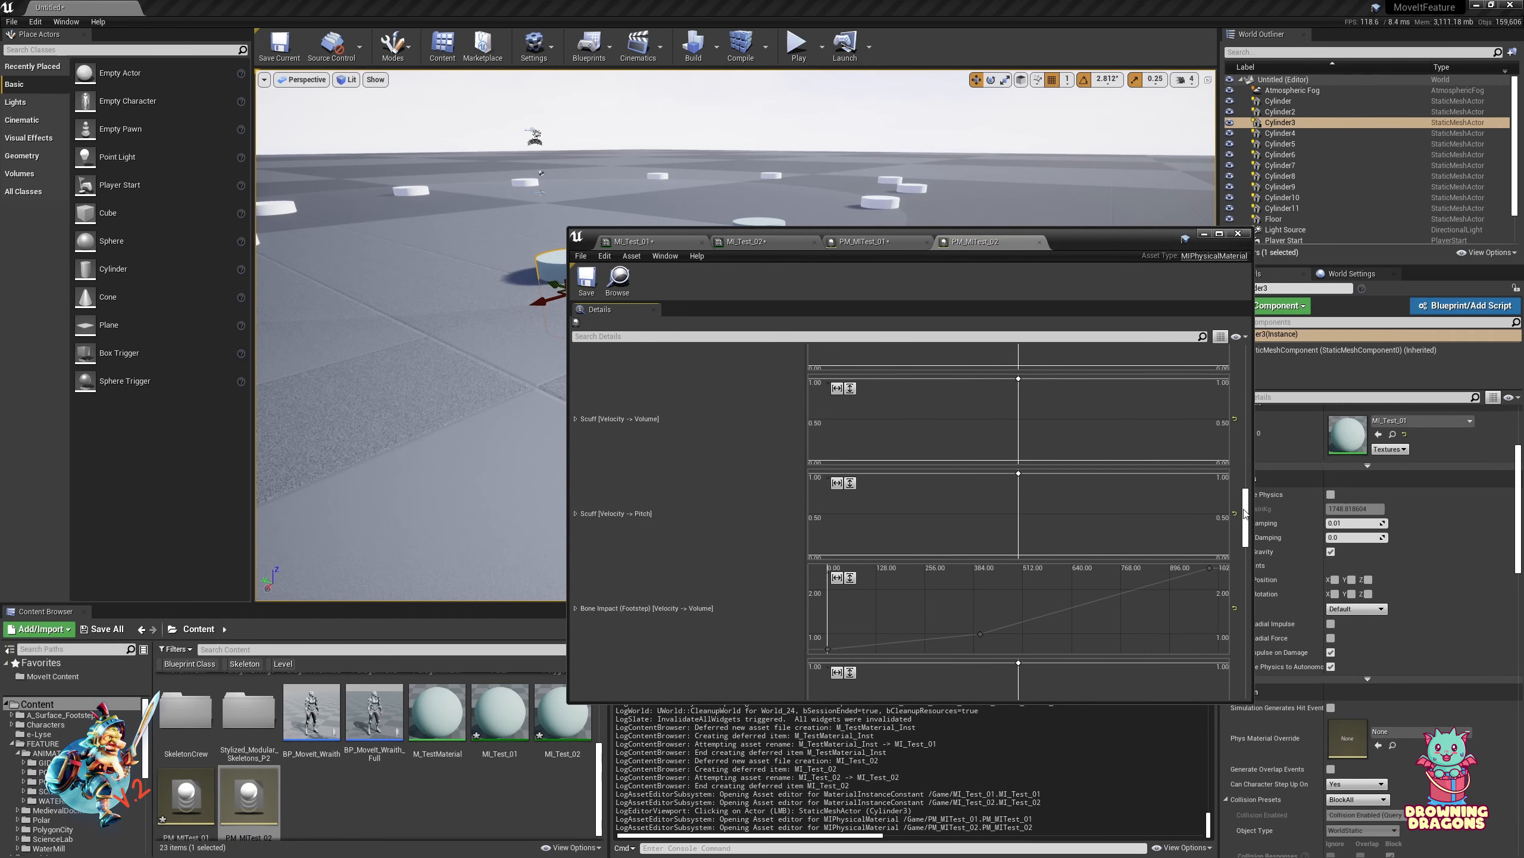
click(835, 429)
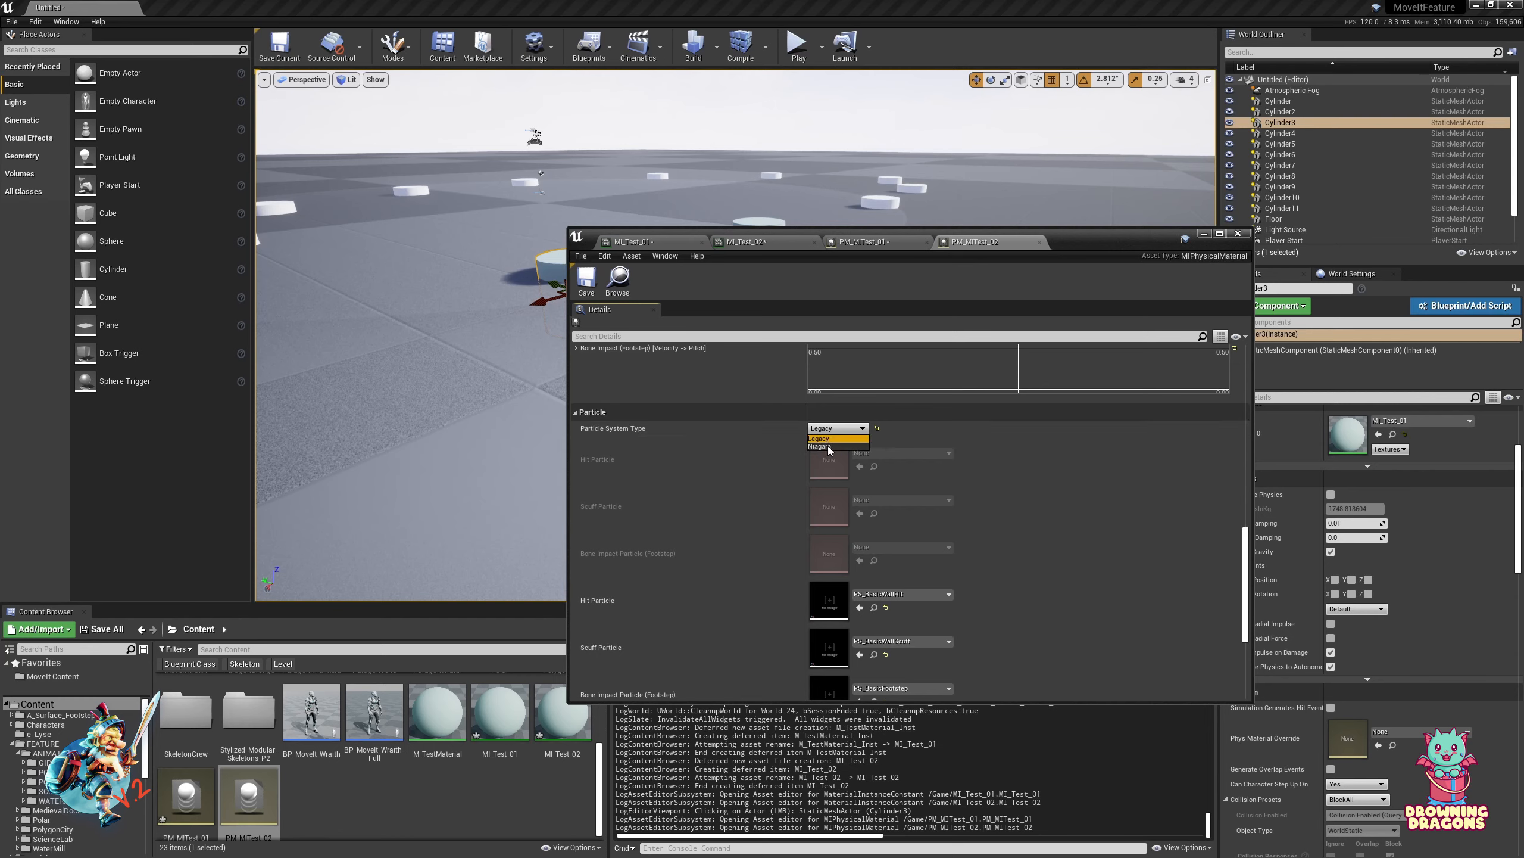
click(834, 451)
Set PM_MITest_02's Niagara Bone Impact Particle (Footstep) to PSN_SnowHeavy_Surface
click(918, 553)
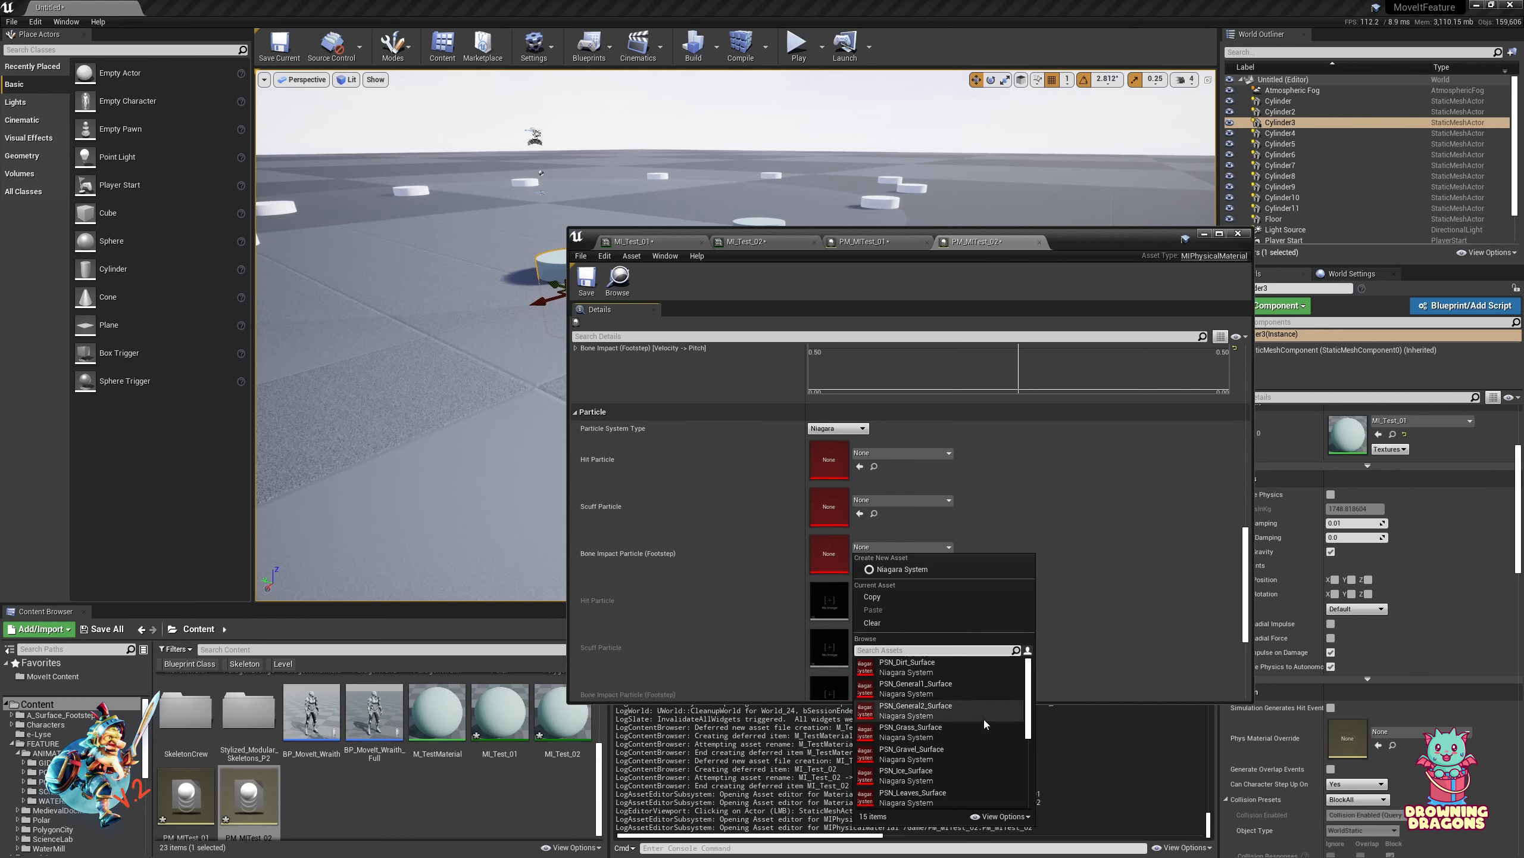
scroll(972, 732, down, 3)
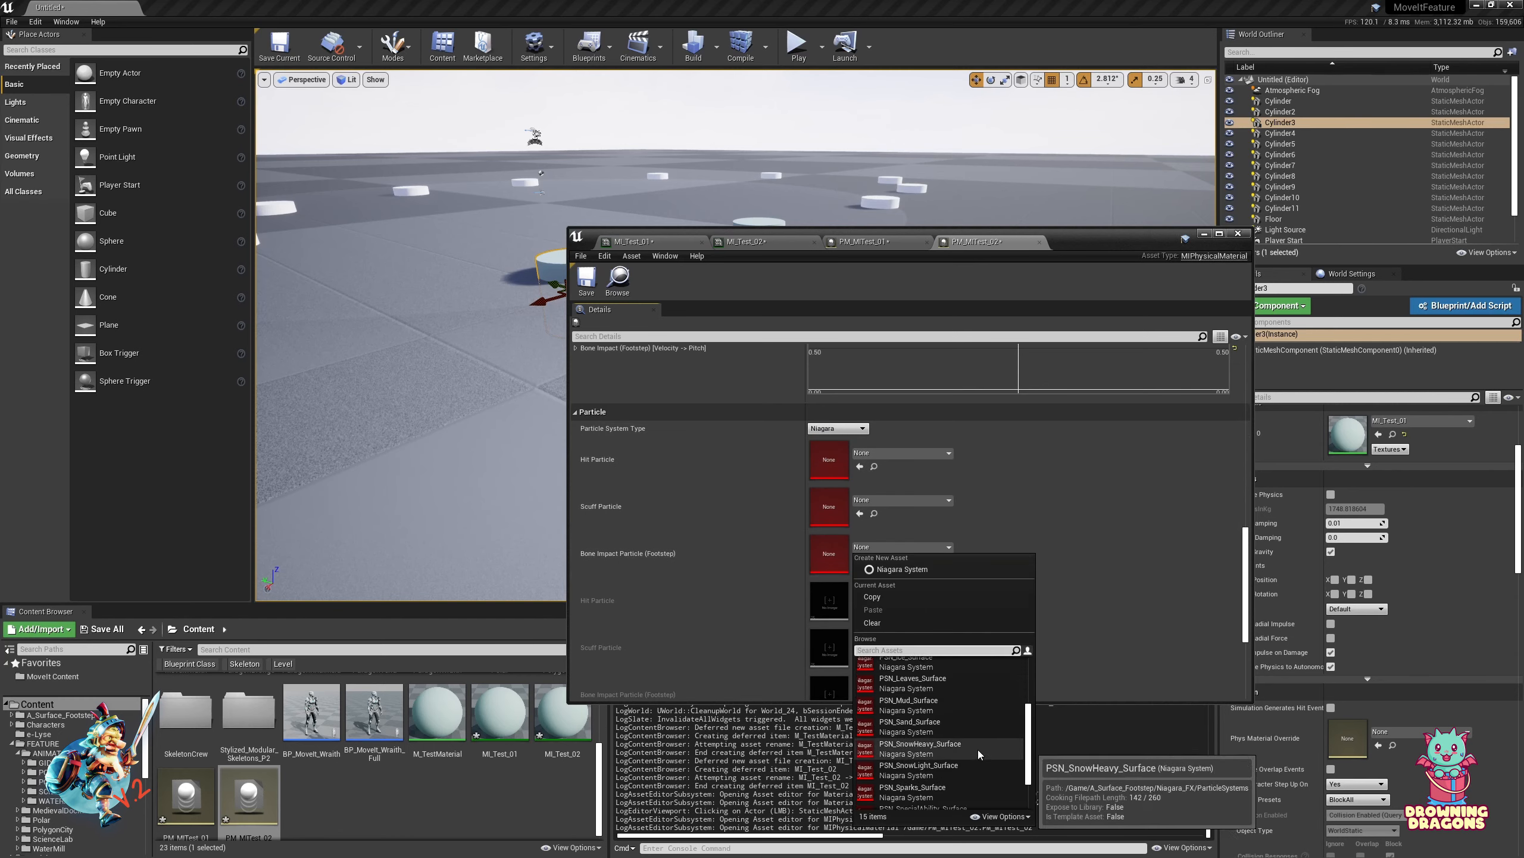
click(978, 749)
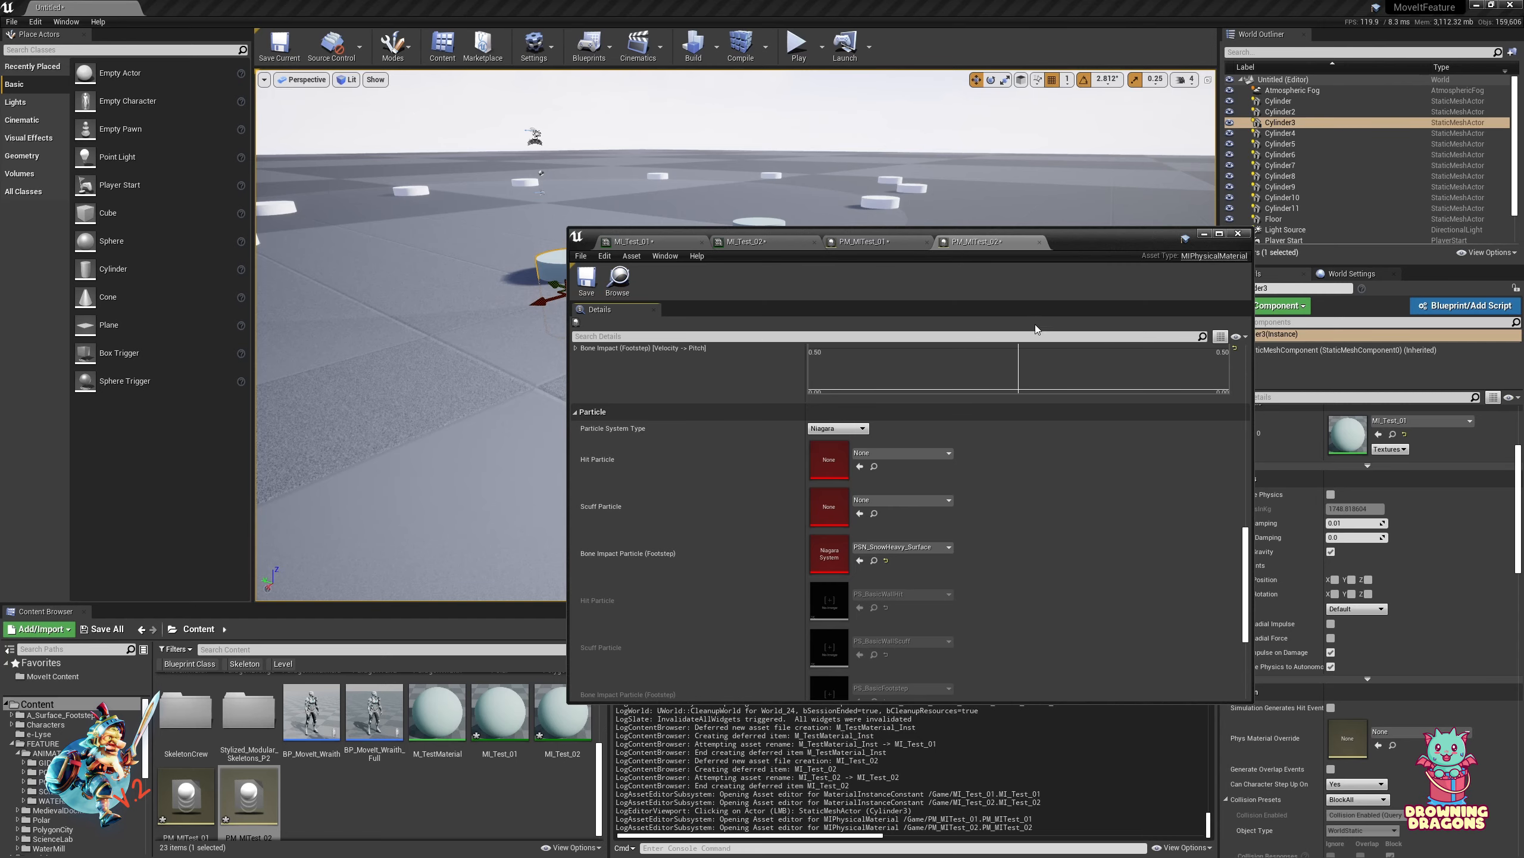
Save all assets, move the floating editor out of the viewport, and play the level to test footsteps on the first tinted cylinder
key(ctrl+shift+s)
drag(1061, 242, 1072, 698)
click(798, 45)
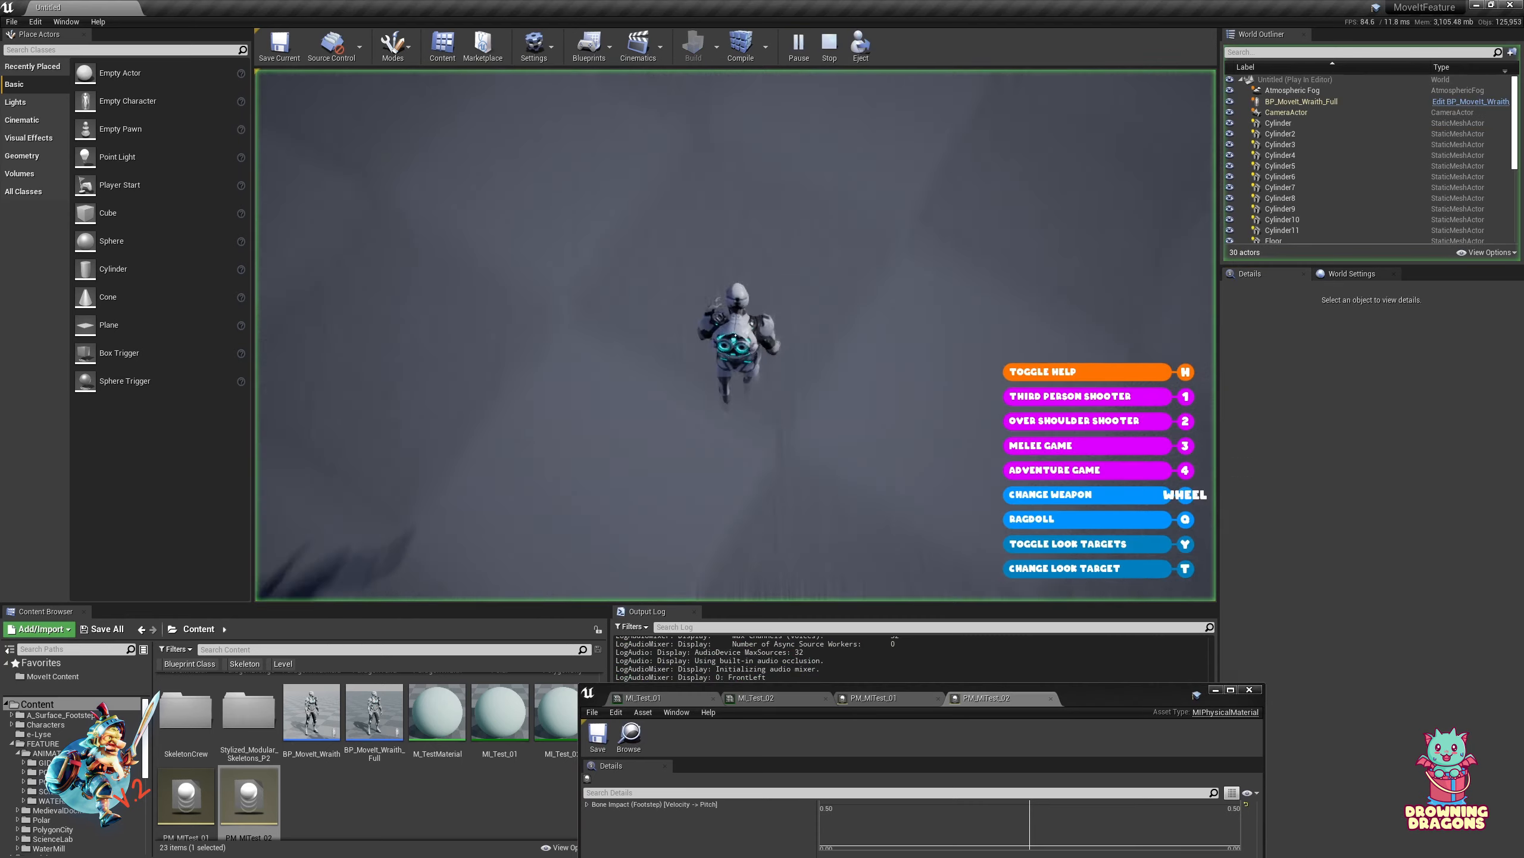
key(w)
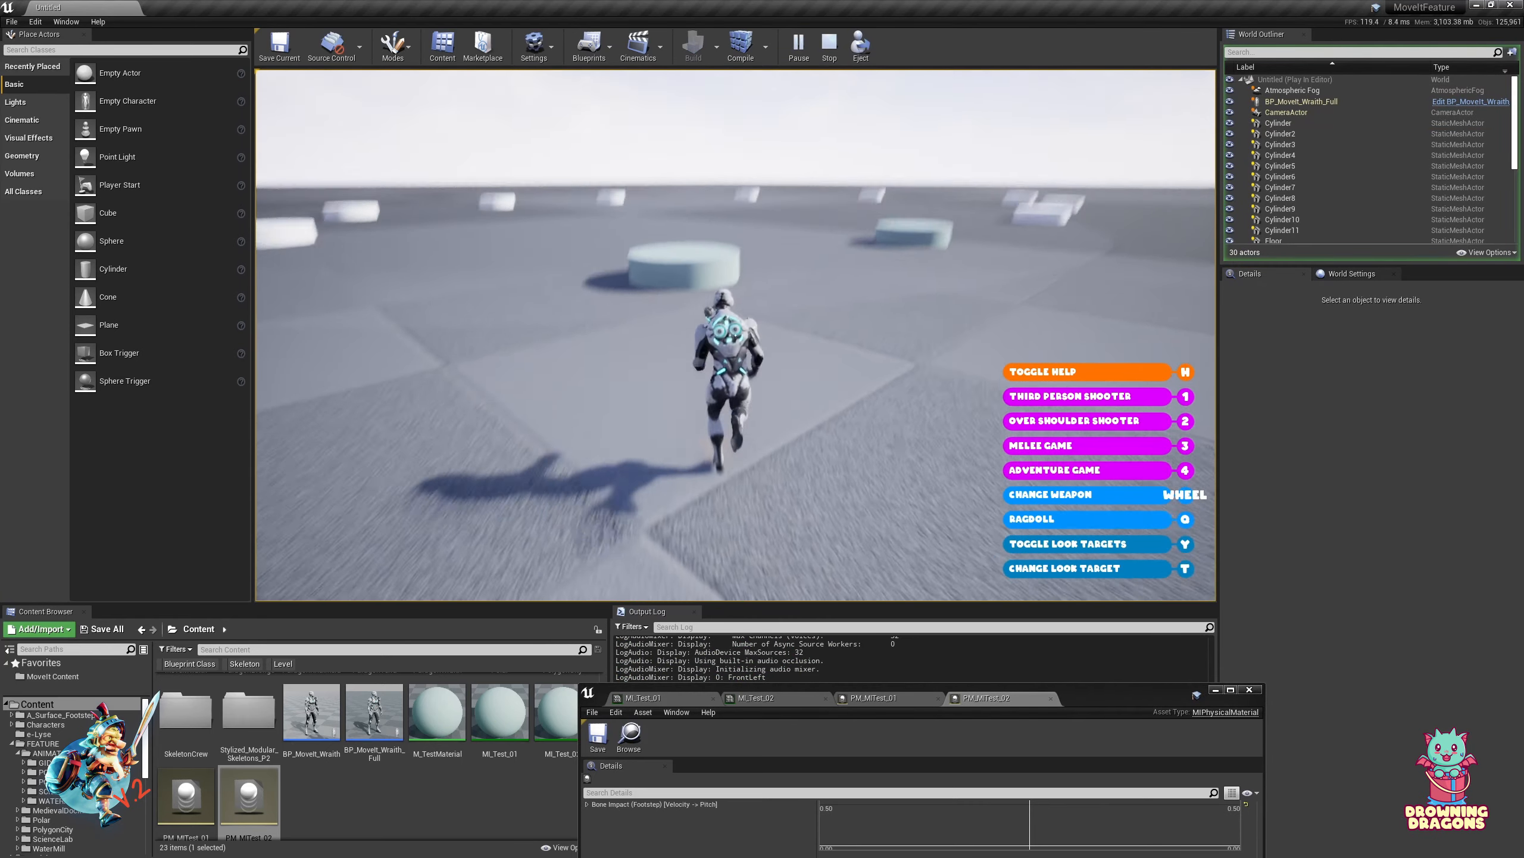
key(space)
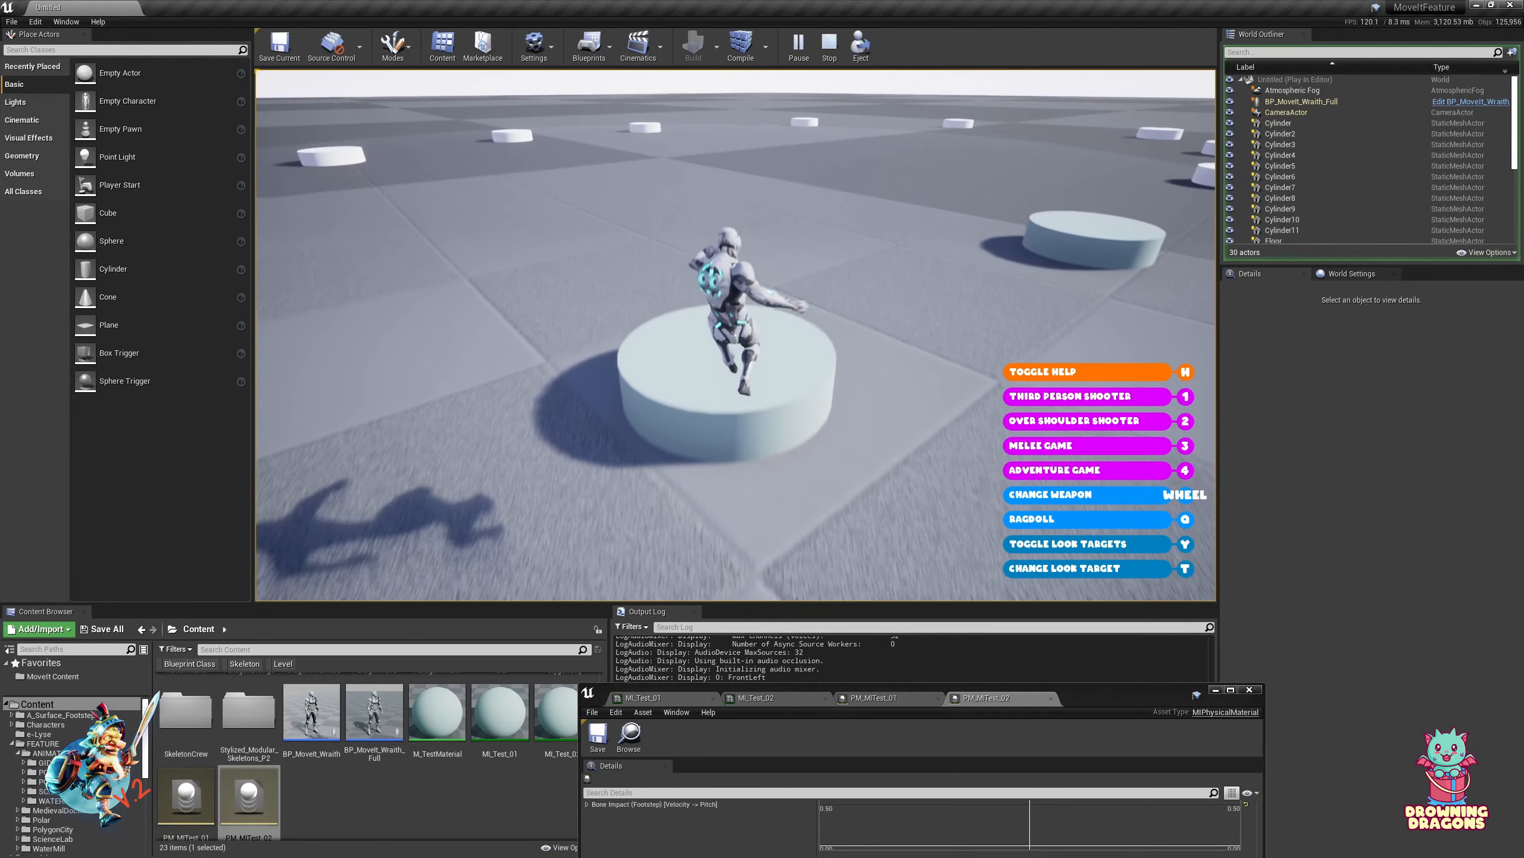
key(d)
key(a)
key(d)
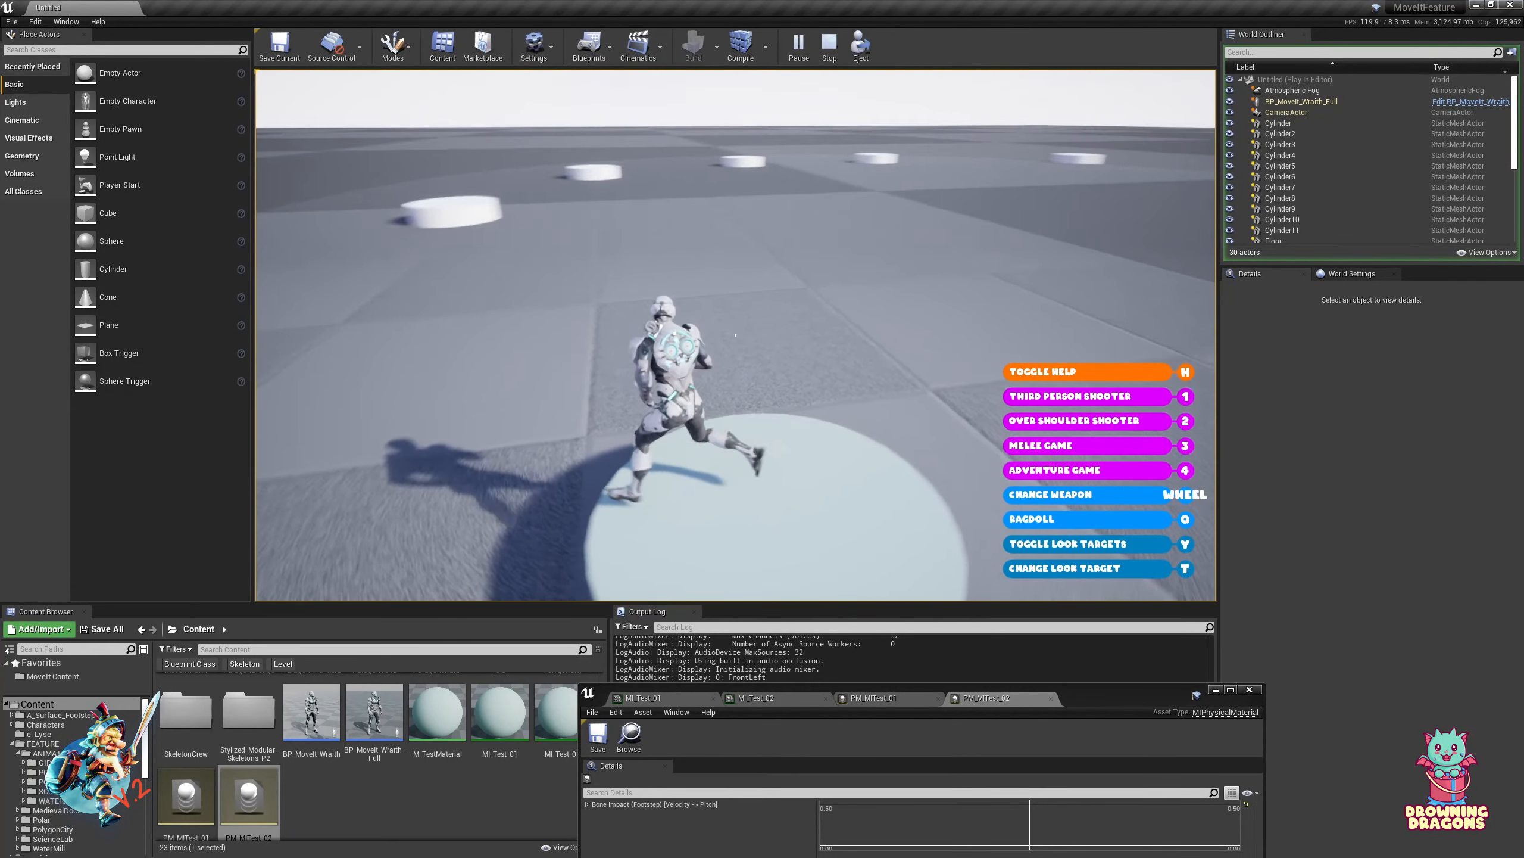
key(d)
key(d)
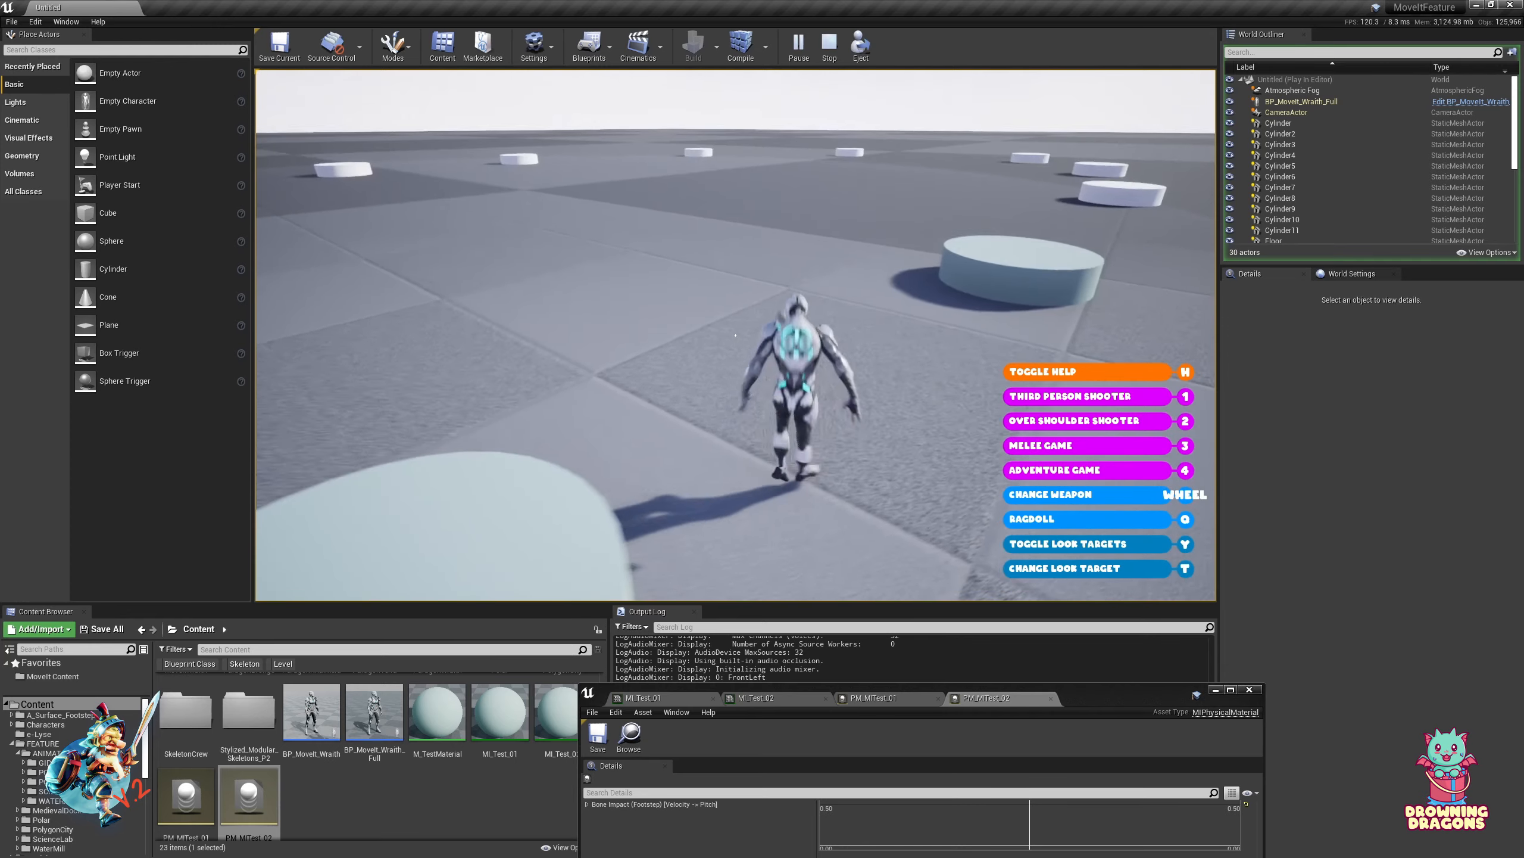
Run and jump the Wraith onto the second tinted cylinder and a plain white one to compare footsteps, ending the play session
key(w)
key(space)
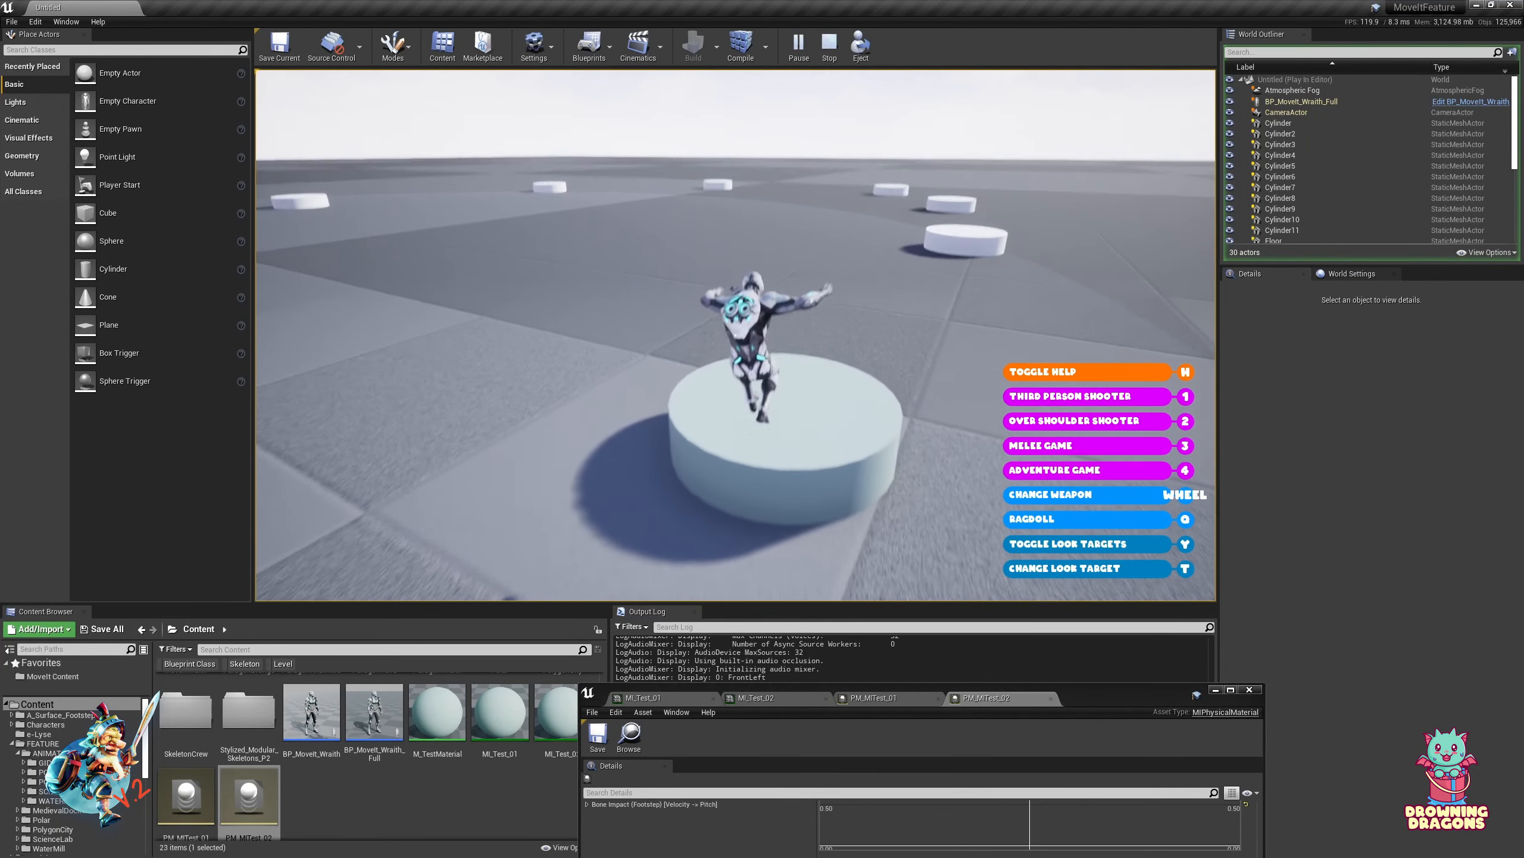
key(a)
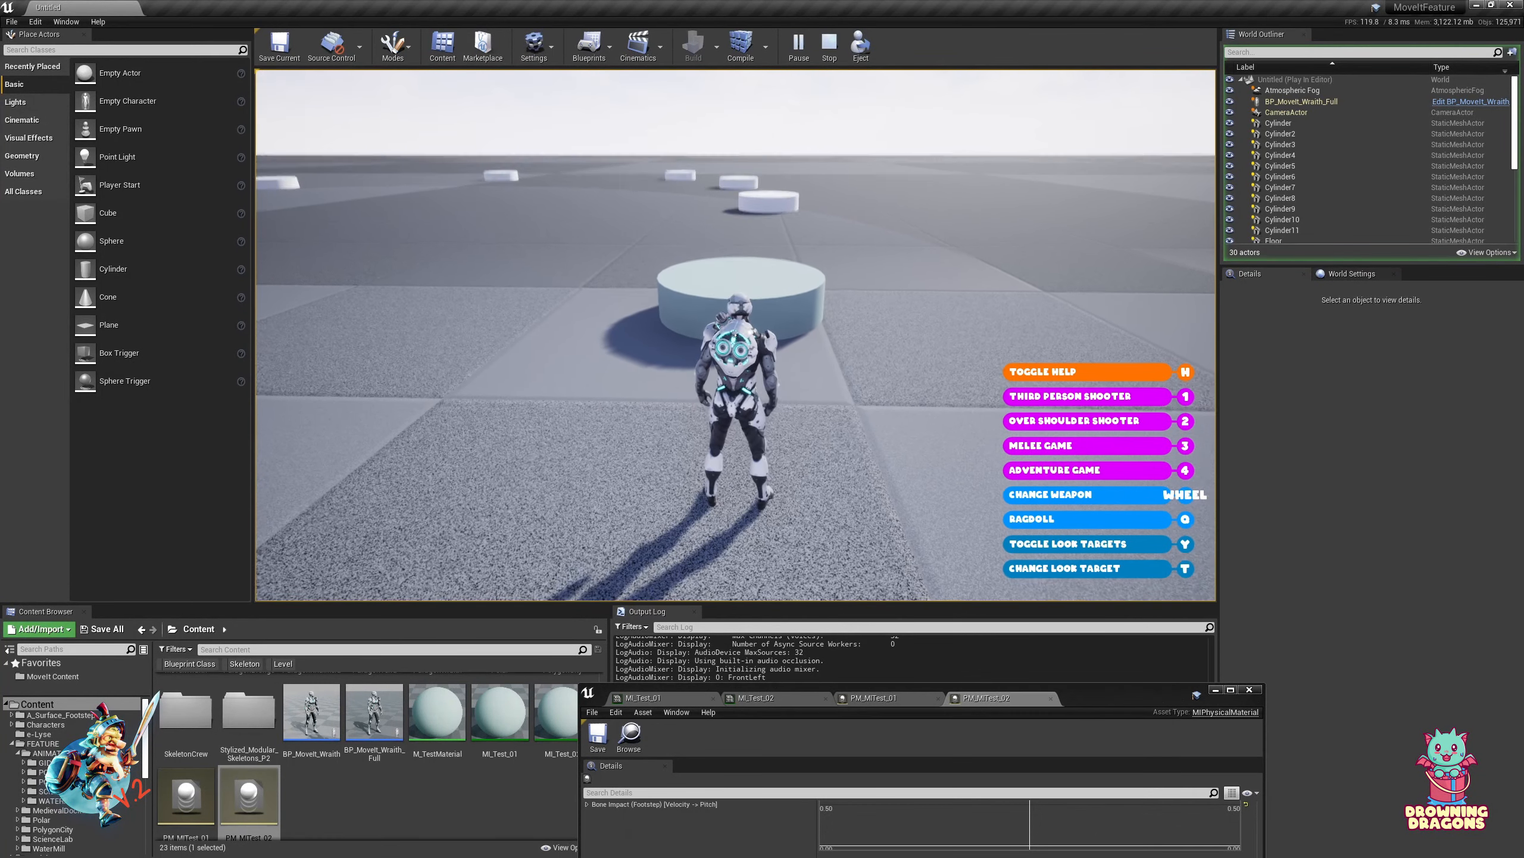
key(w)
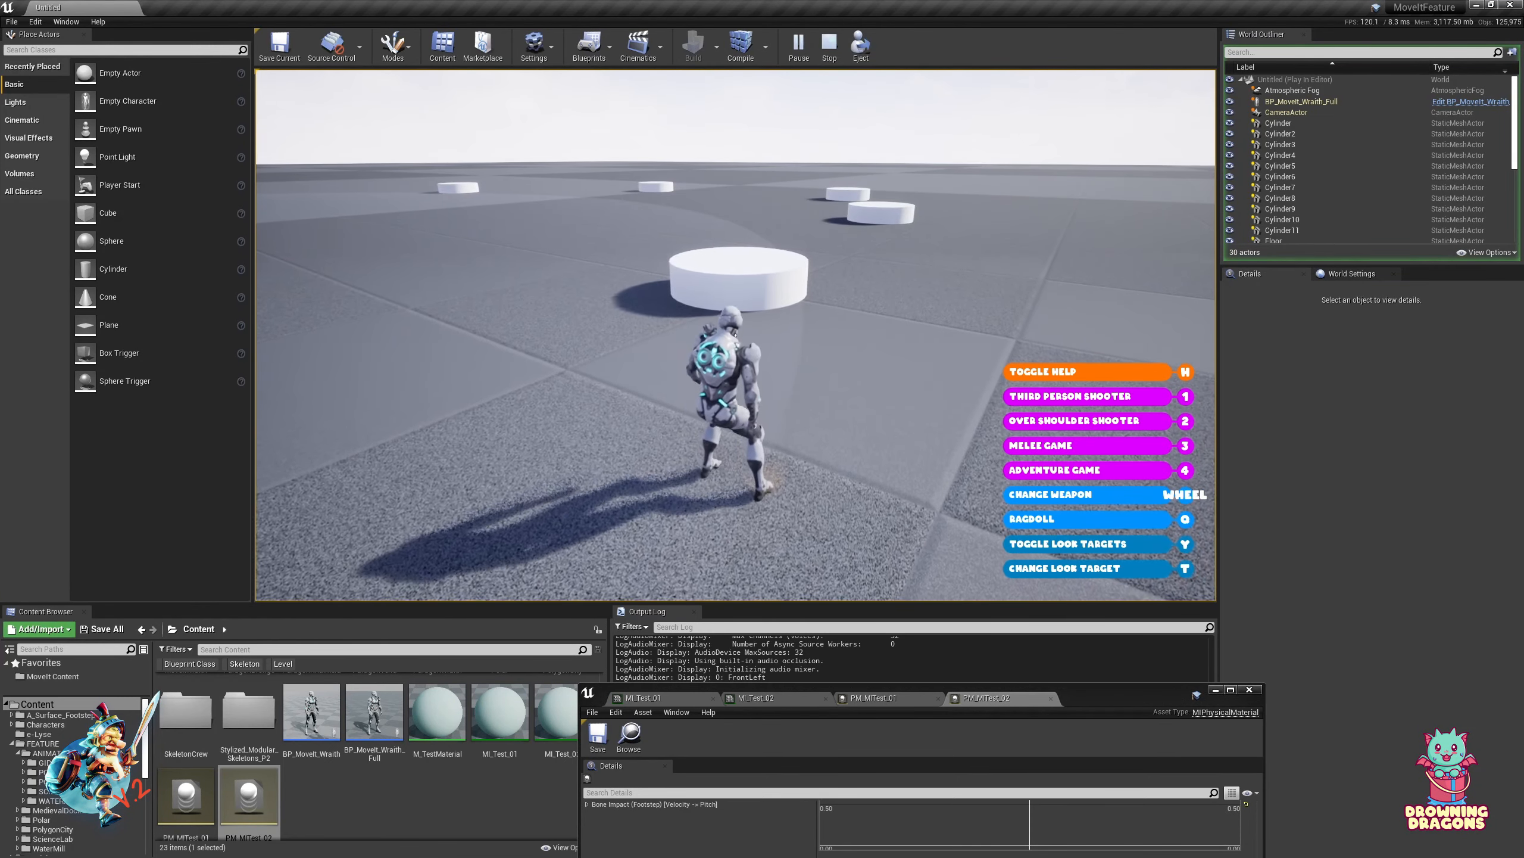
key(space)
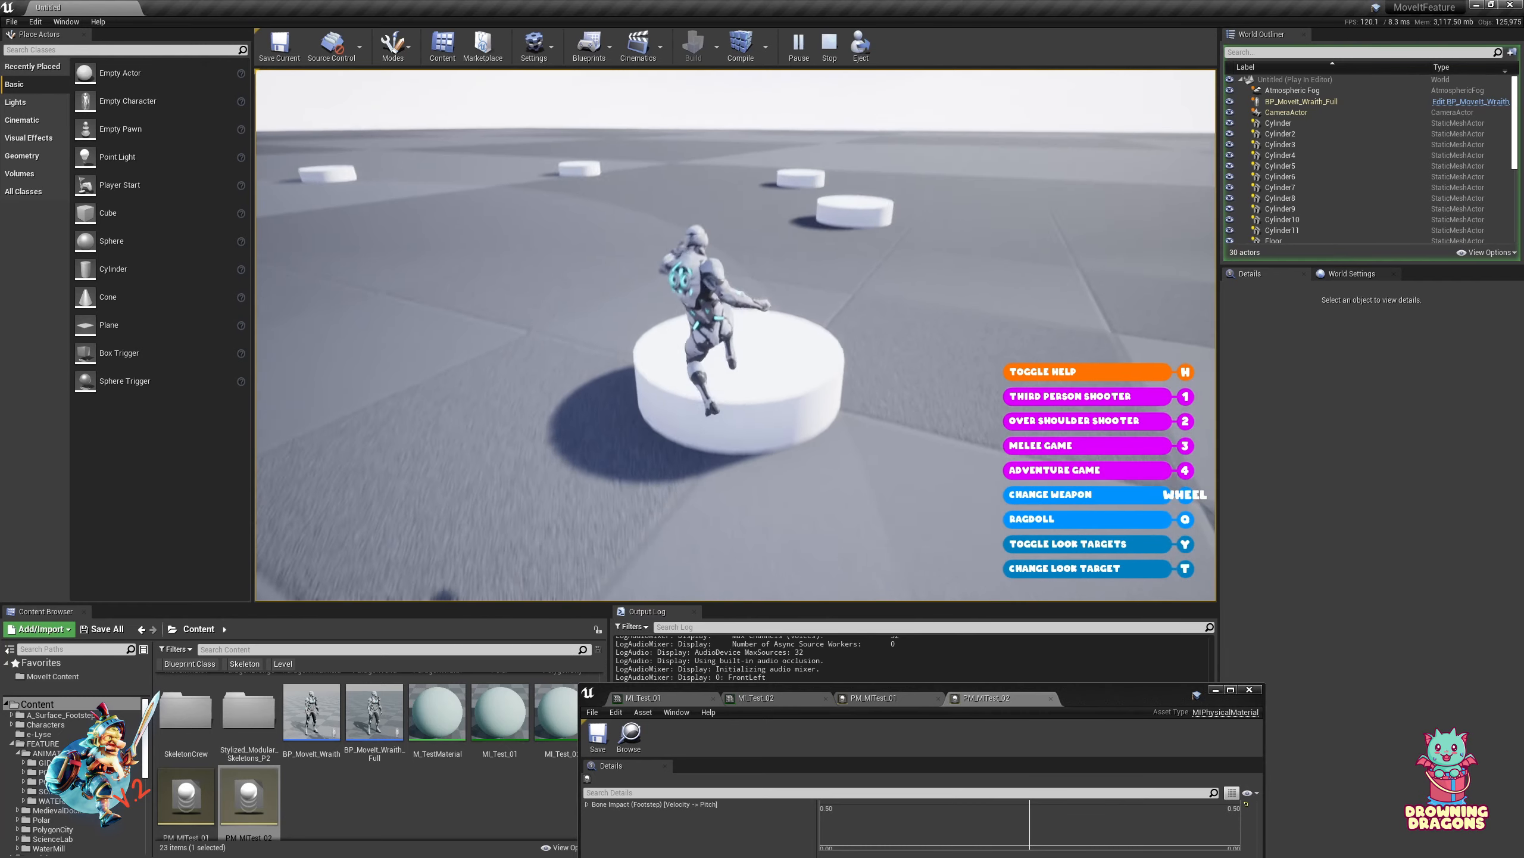
key(space)
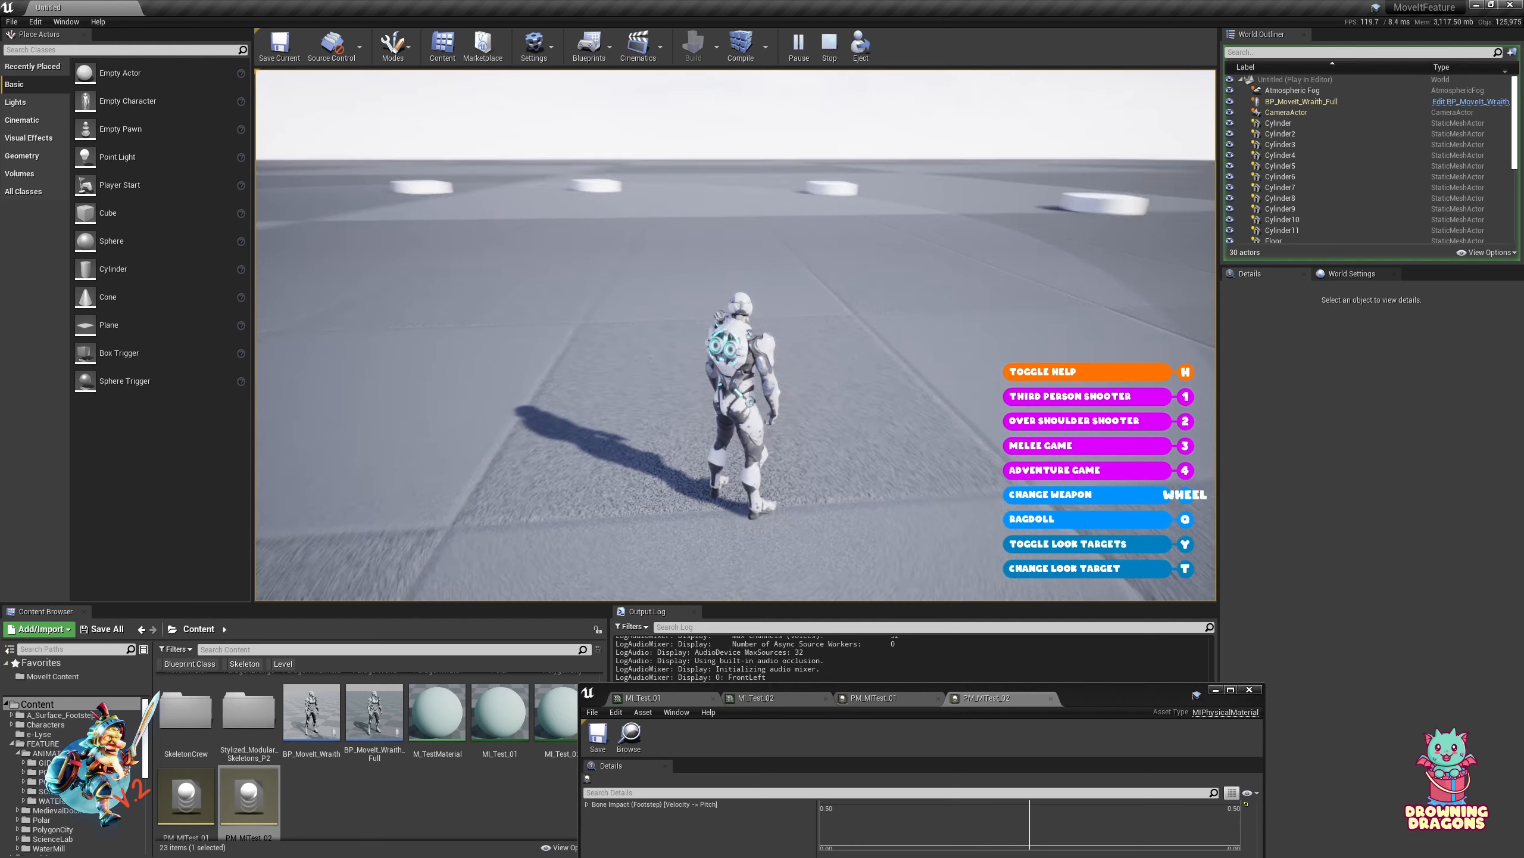
key(w)
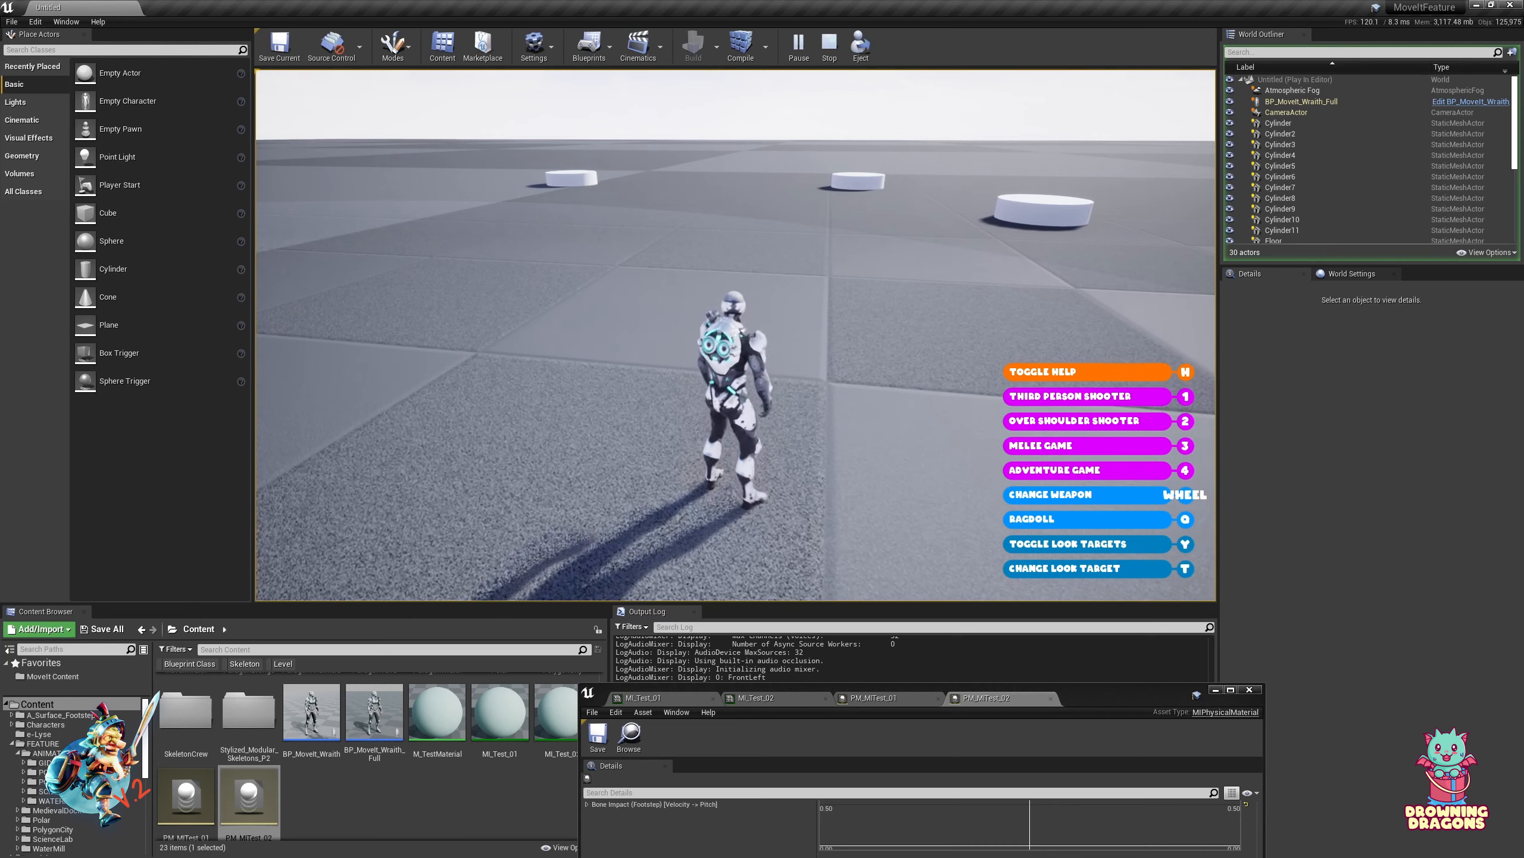
key(Escape)
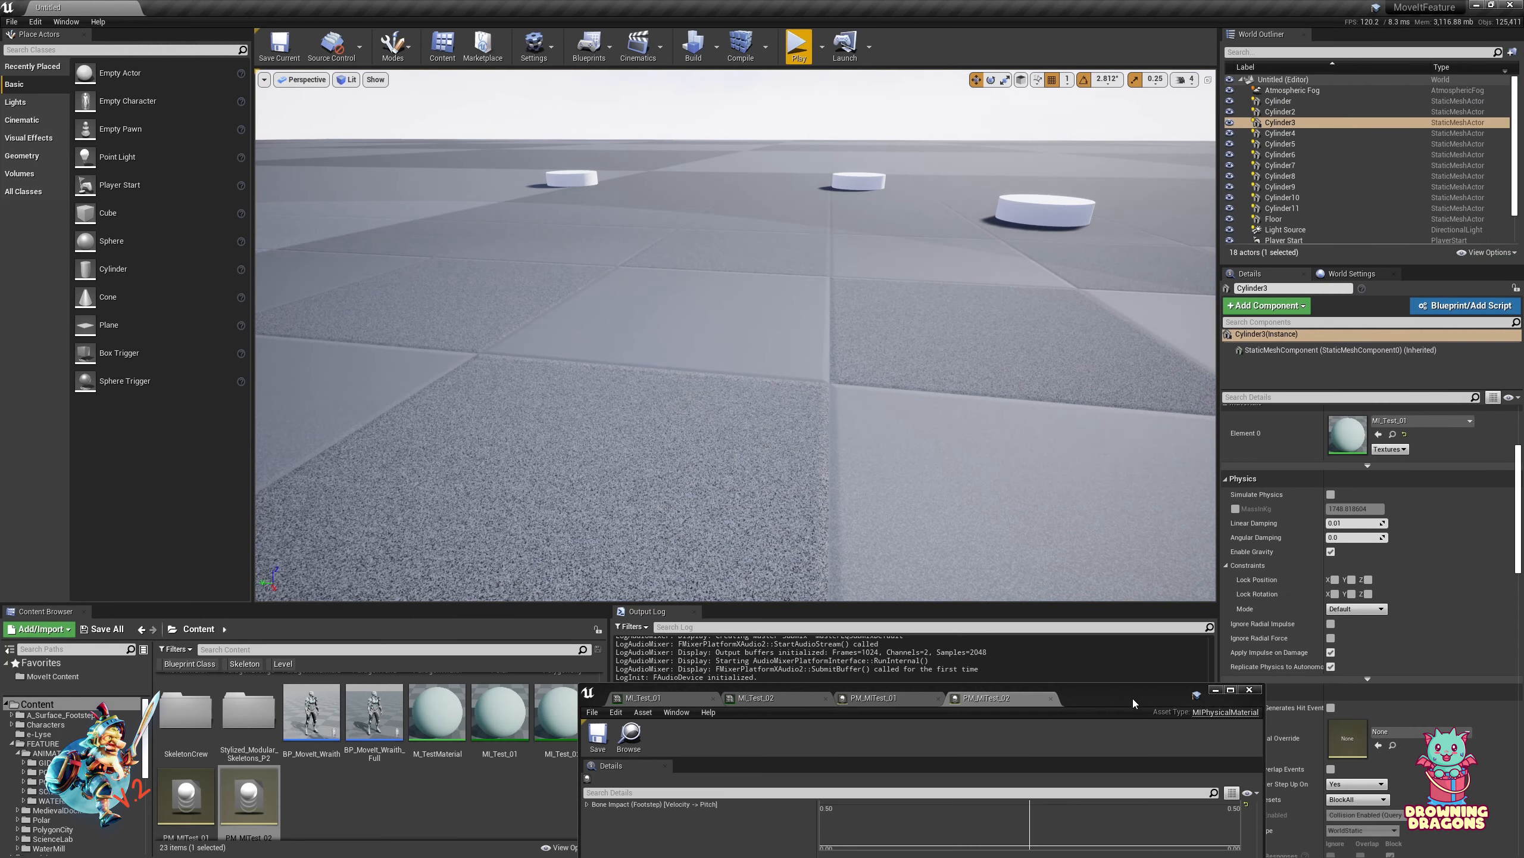
Bring the floating editor back up and close the PM_MITest and MI_Test assets open in it
drag(1132, 701, 1028, 213)
scroll(1036, 563, down, 3)
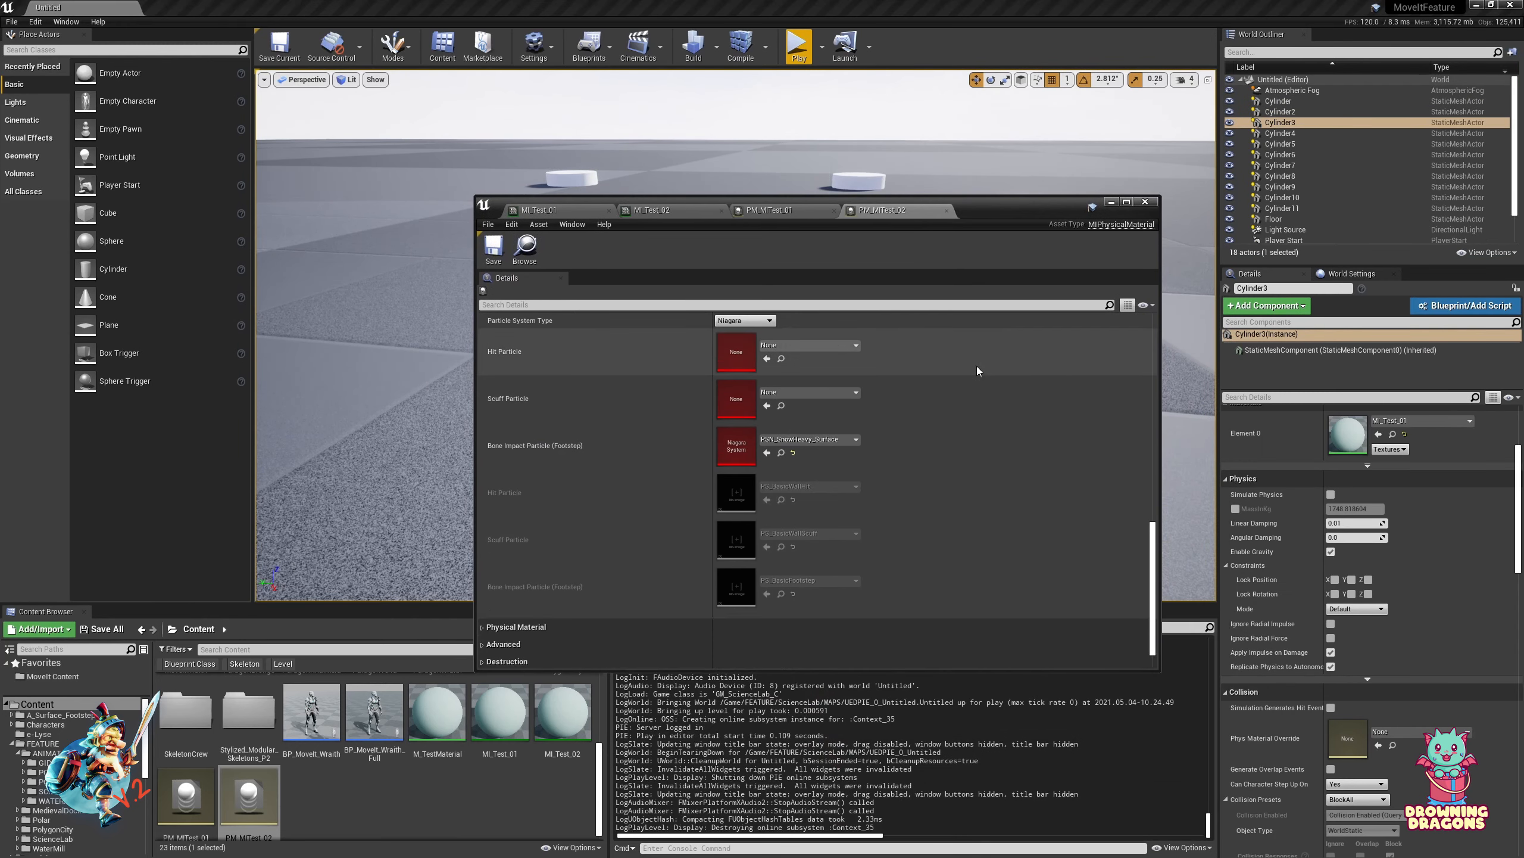
click(946, 210)
click(834, 209)
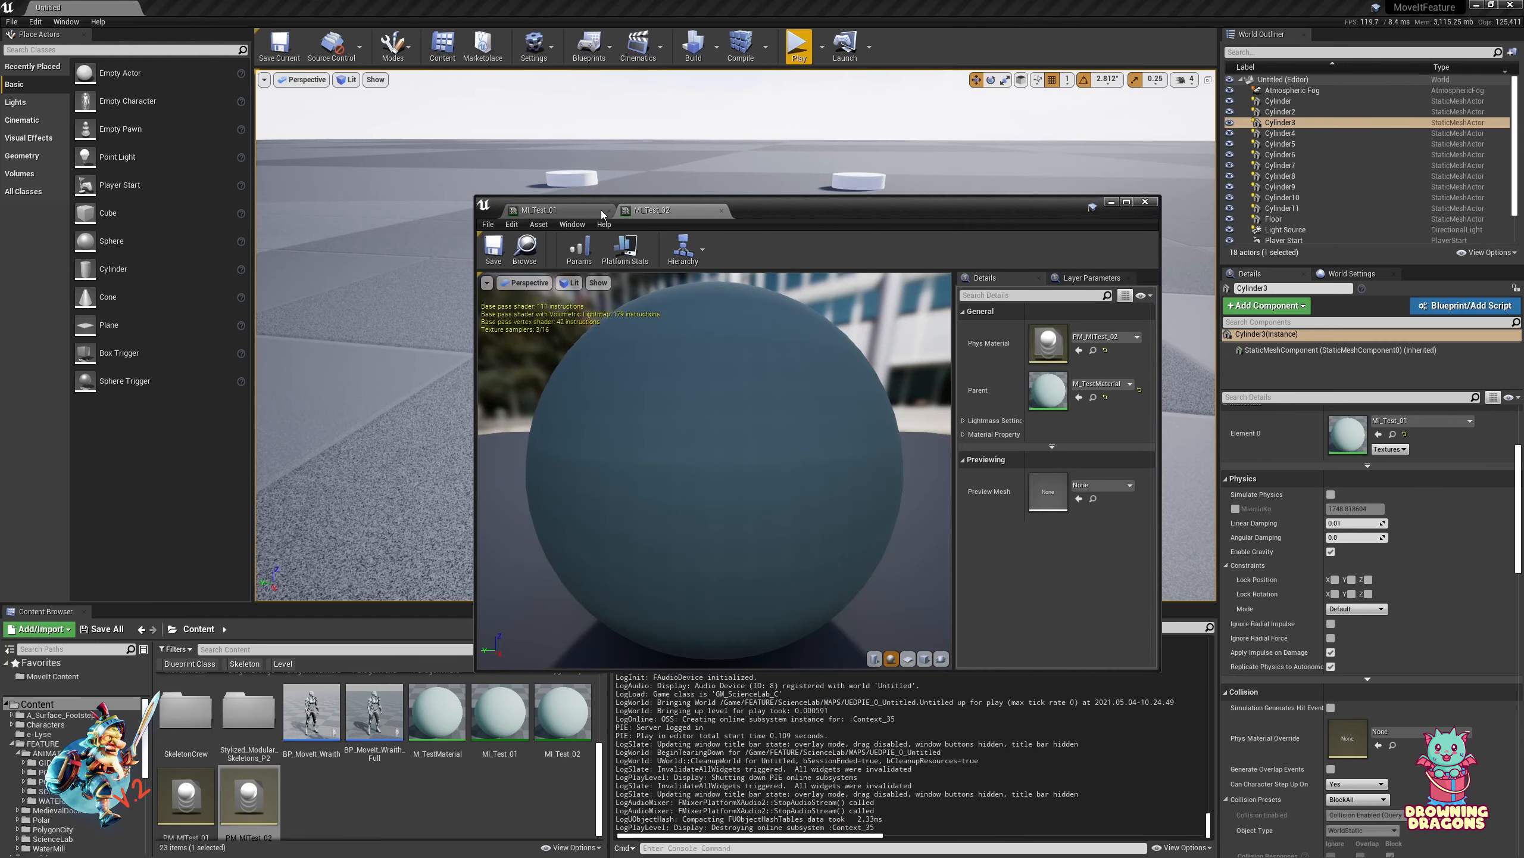
click(604, 210)
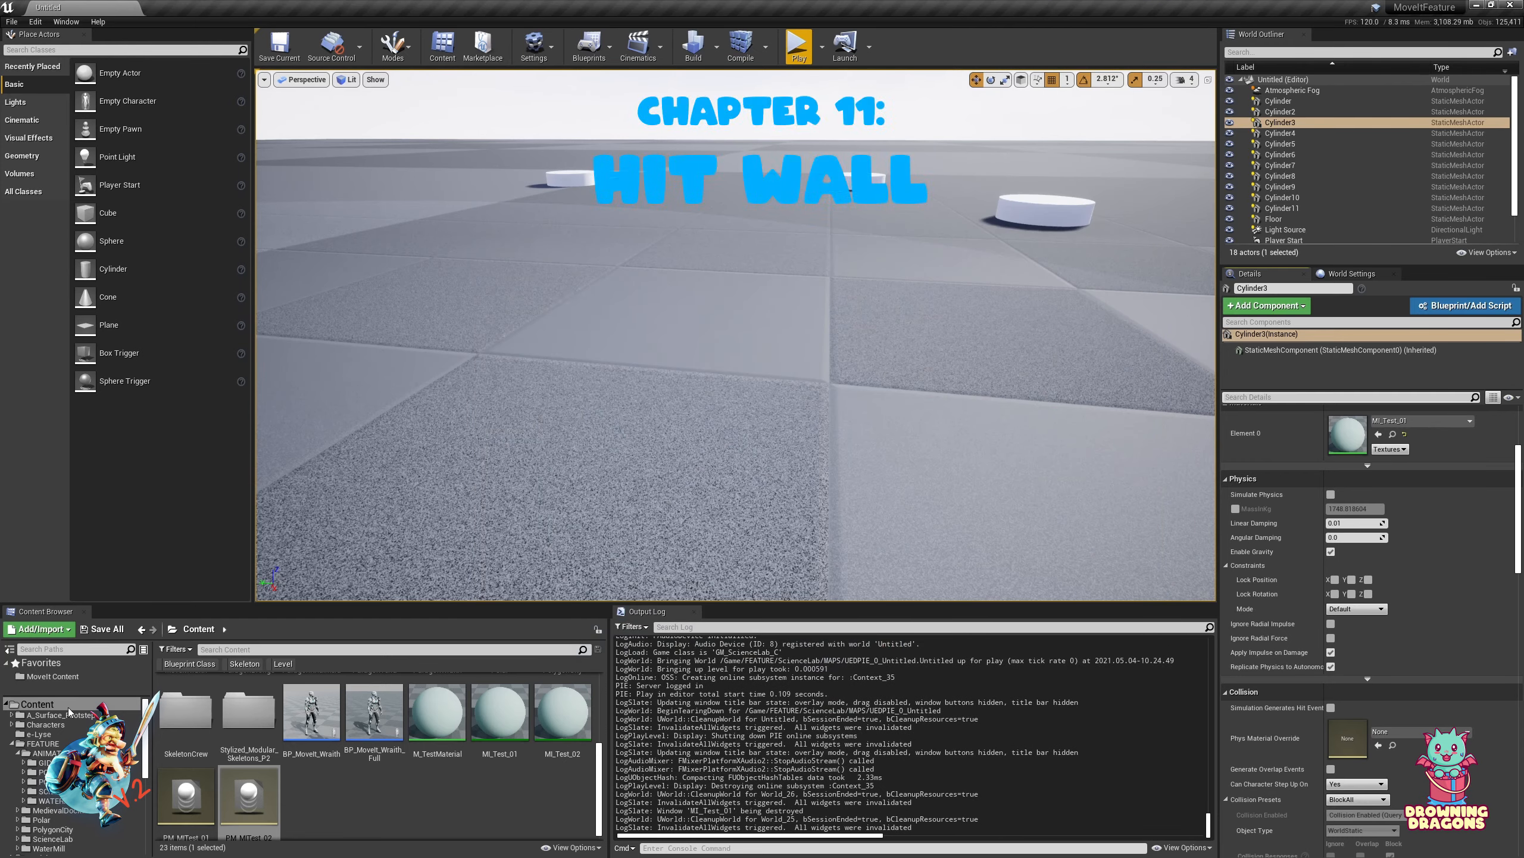
Open the BP_MoveIt_Wraith_Full blueprint and look through its components and class defaults
double_click(374, 715)
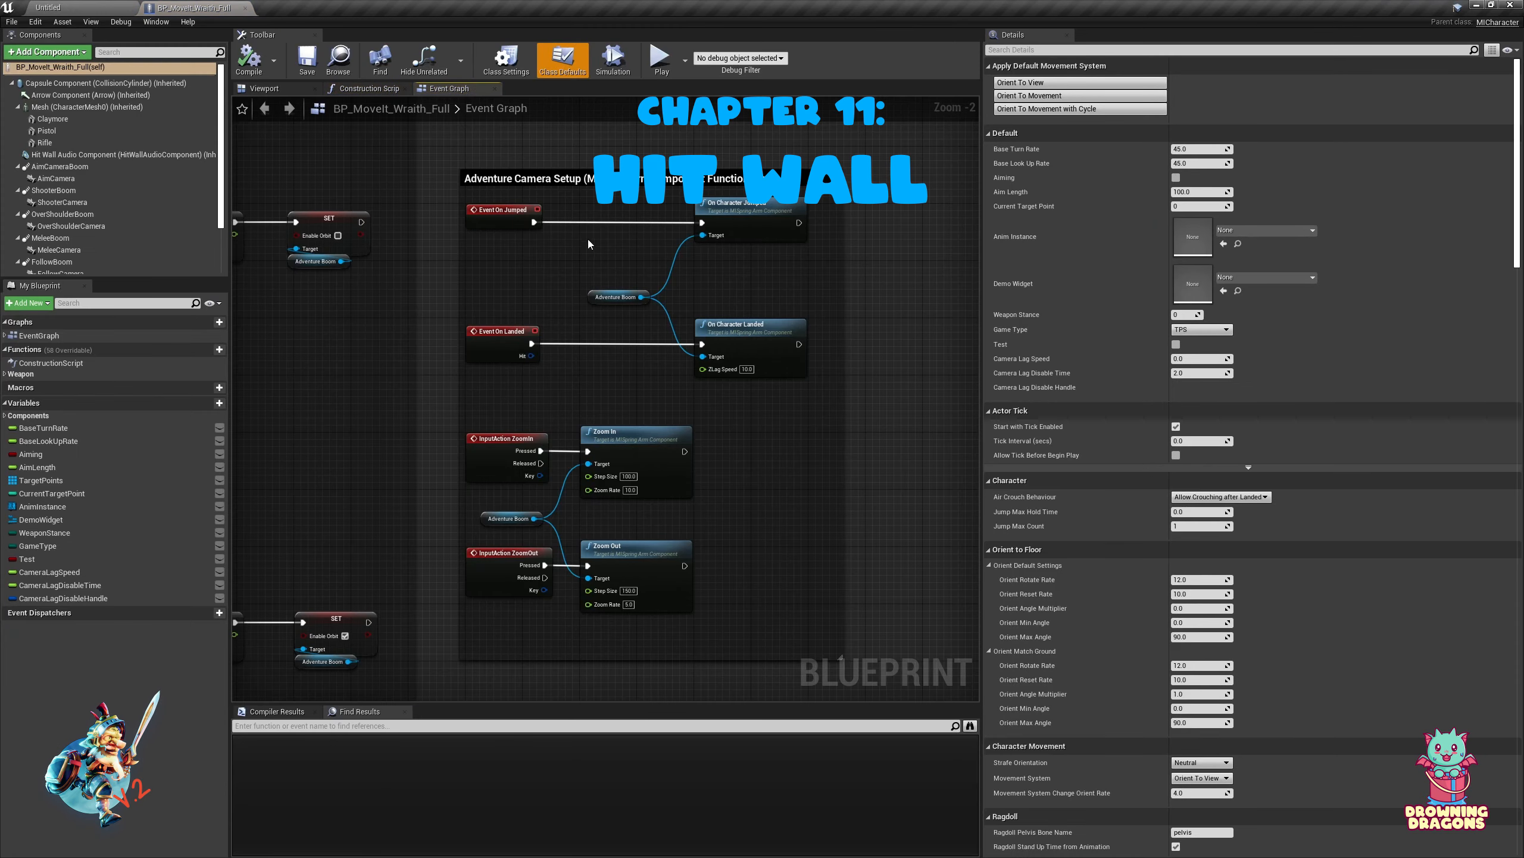
scroll(128, 263, down, 2)
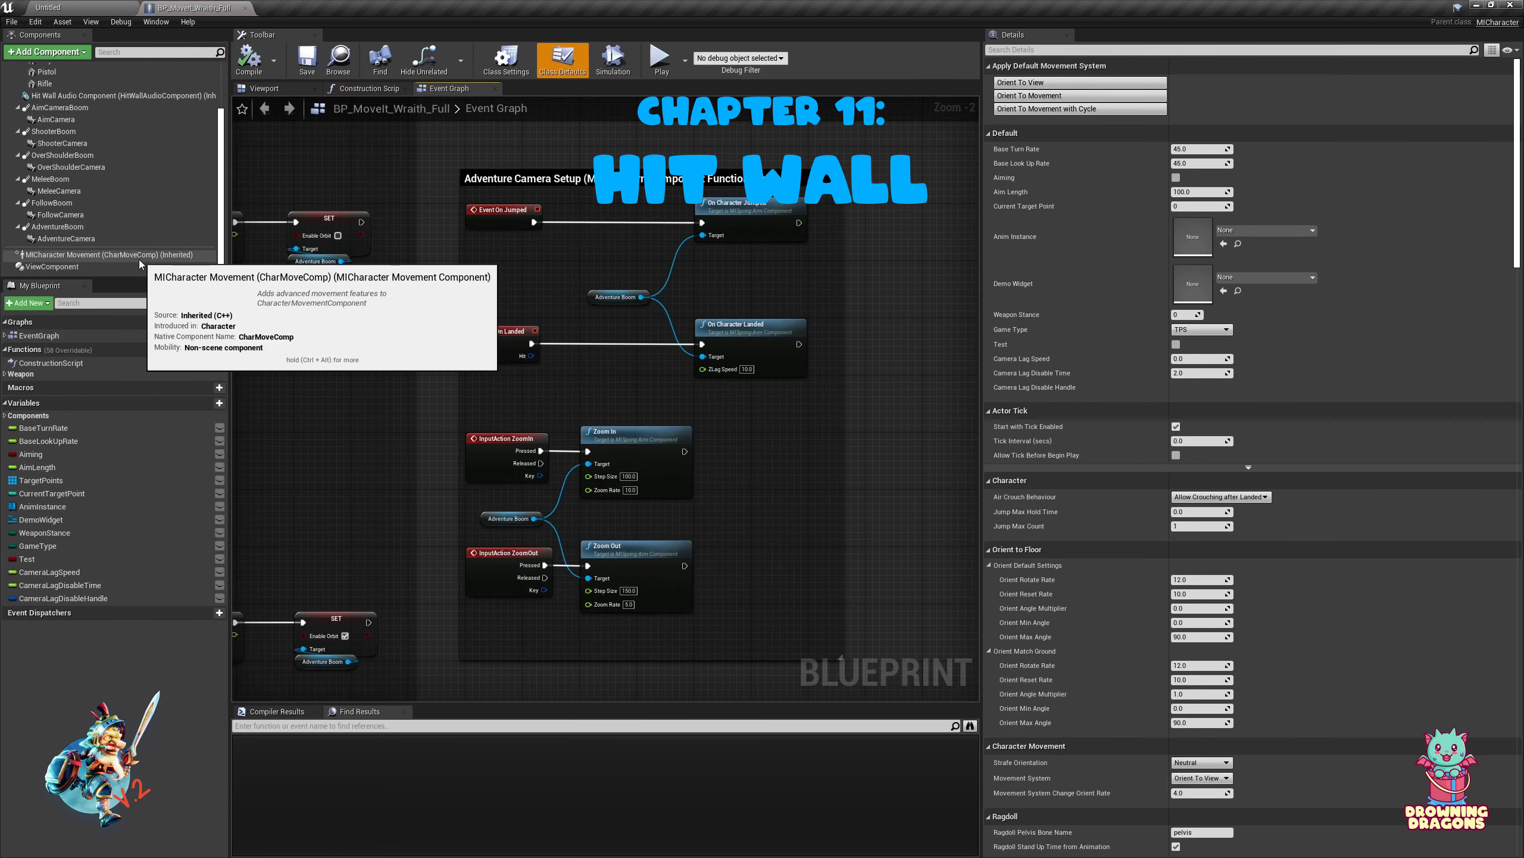
scroll(128, 263, up, 2)
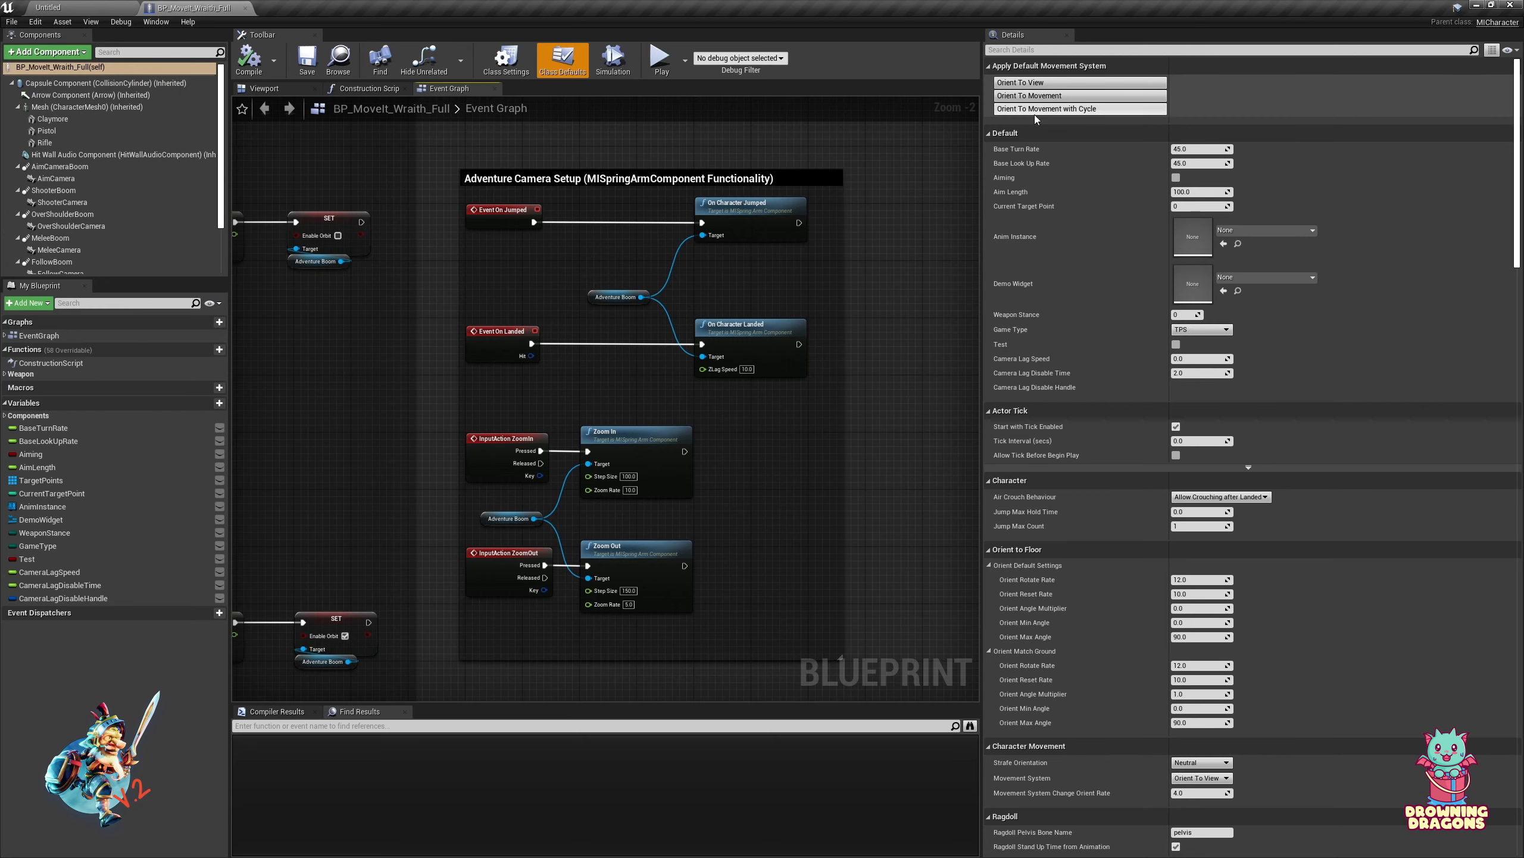
scroll(1103, 351, down, 2)
scroll(1077, 292, up, 2)
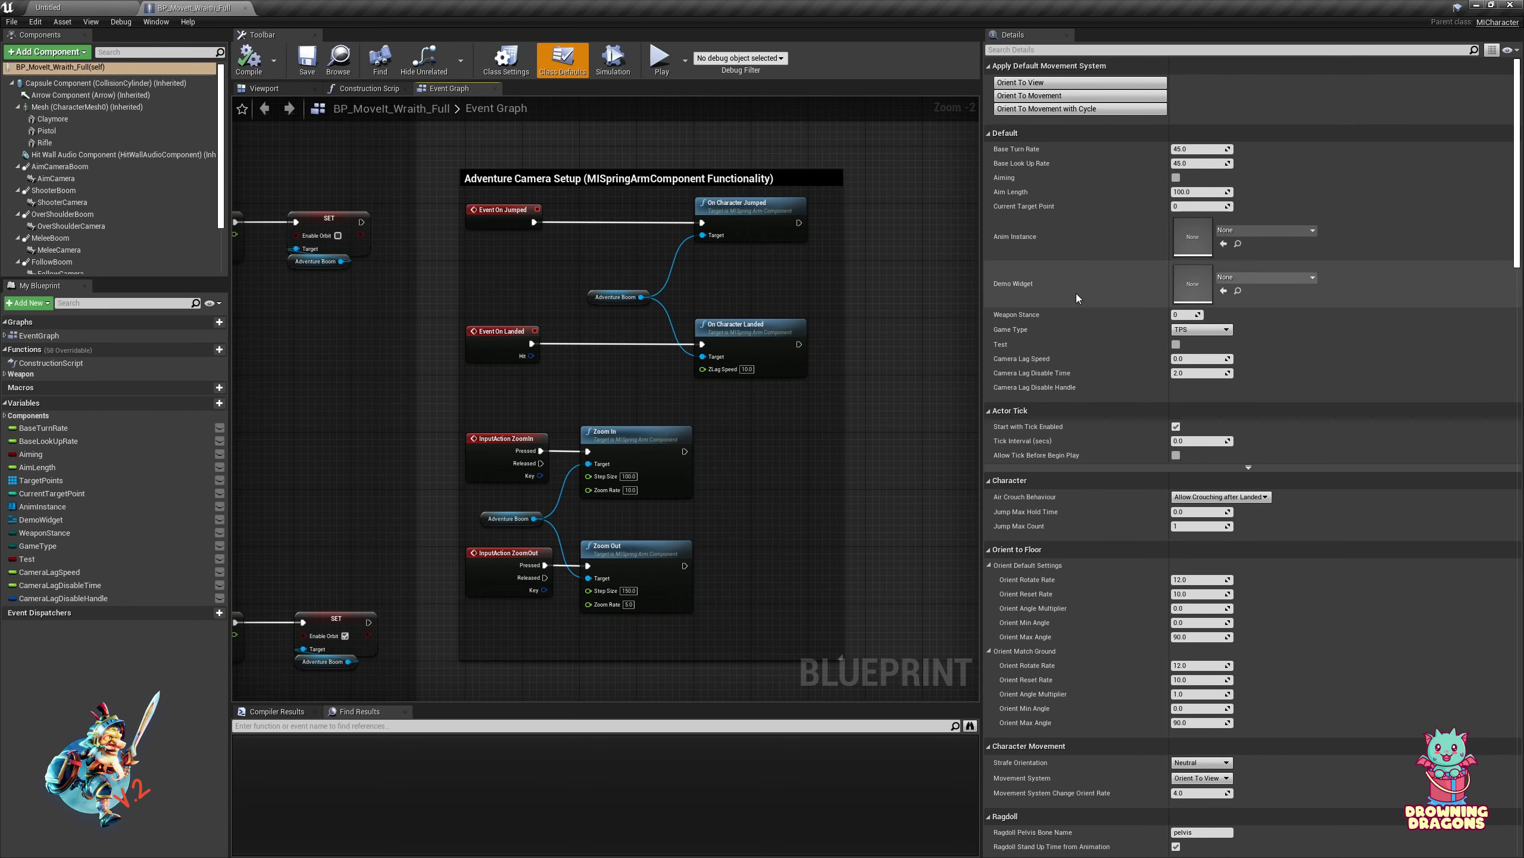
Collapse the class default categories from Default through Camera, leaving Physical Impact expanded to show its Hit Wall settings
click(1009, 133)
click(1027, 152)
click(1032, 168)
click(1034, 186)
click(1034, 203)
click(1034, 221)
click(1033, 238)
click(1034, 256)
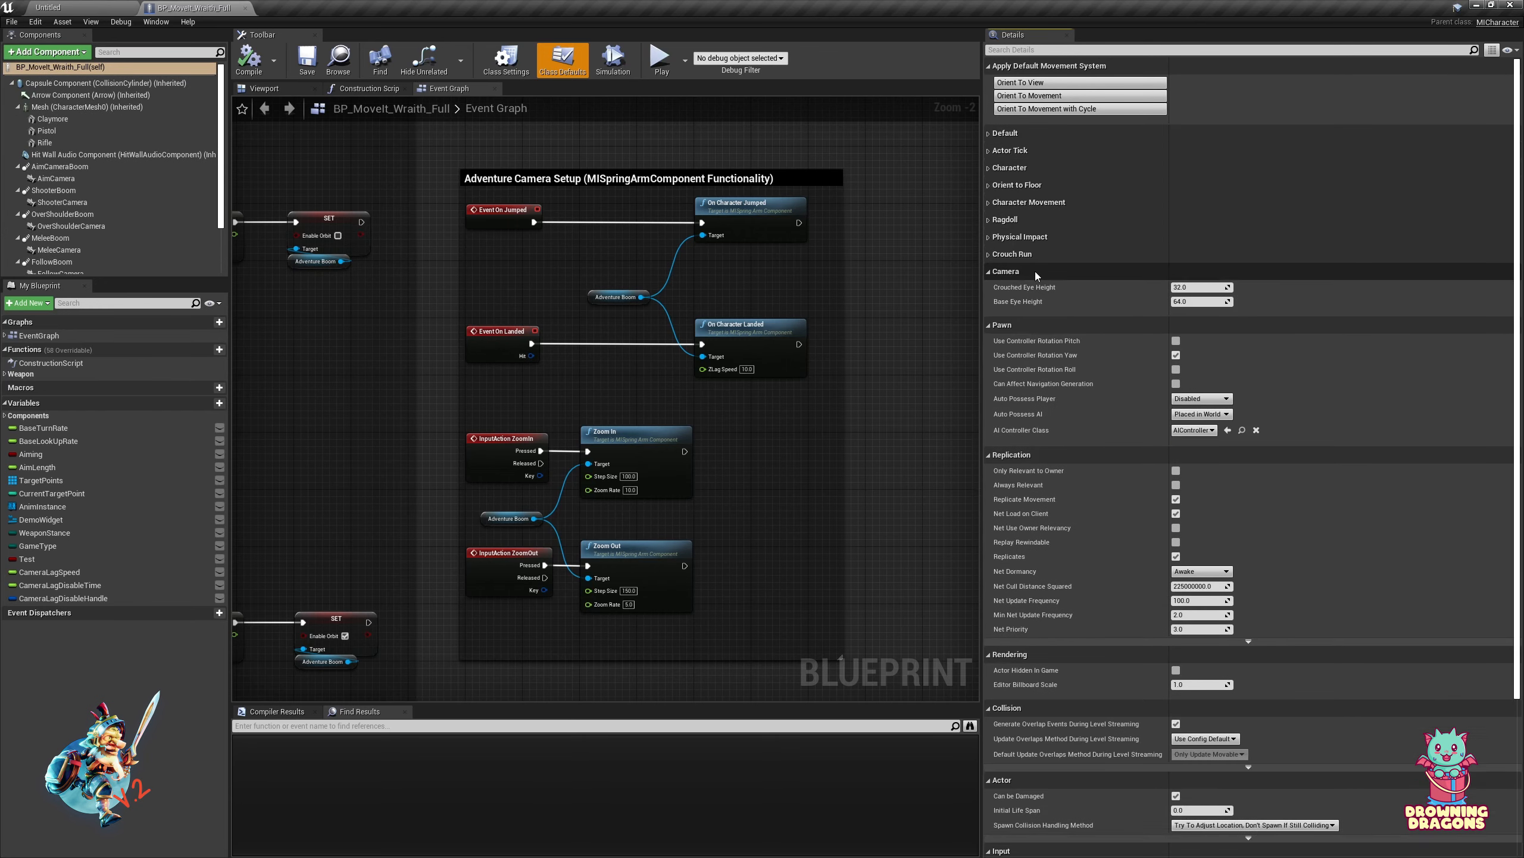
click(1035, 273)
click(1031, 237)
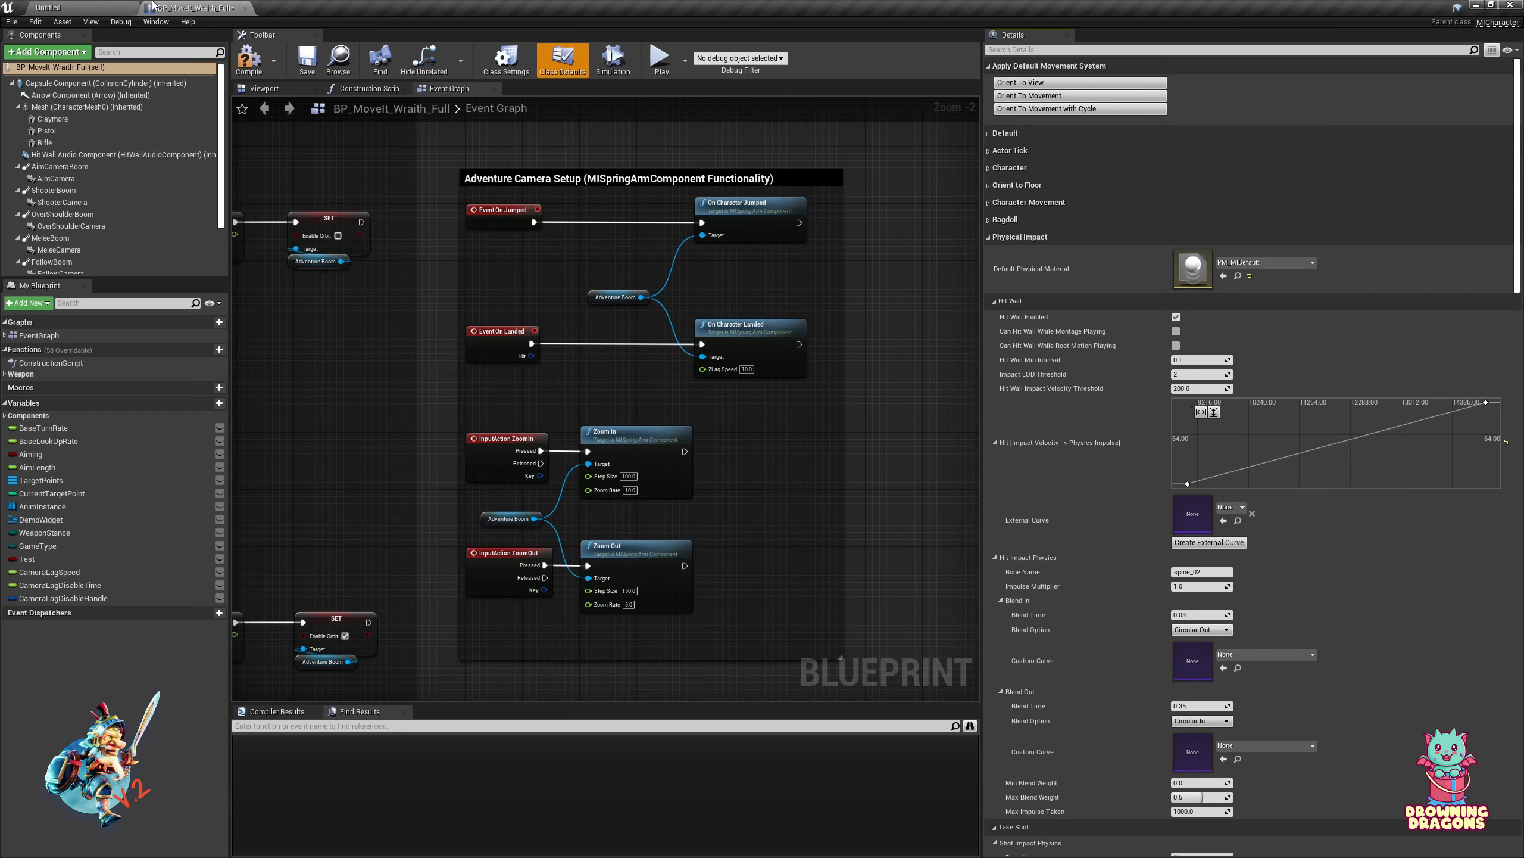
Return to the level, place a Cube on the floor near the cylinders, and scale it uniformly to 6.0
click(109, 7)
key(w)
right_drag(739, 334, 852, 367)
key(a)
drag(159, 226, 372, 322)
key(r)
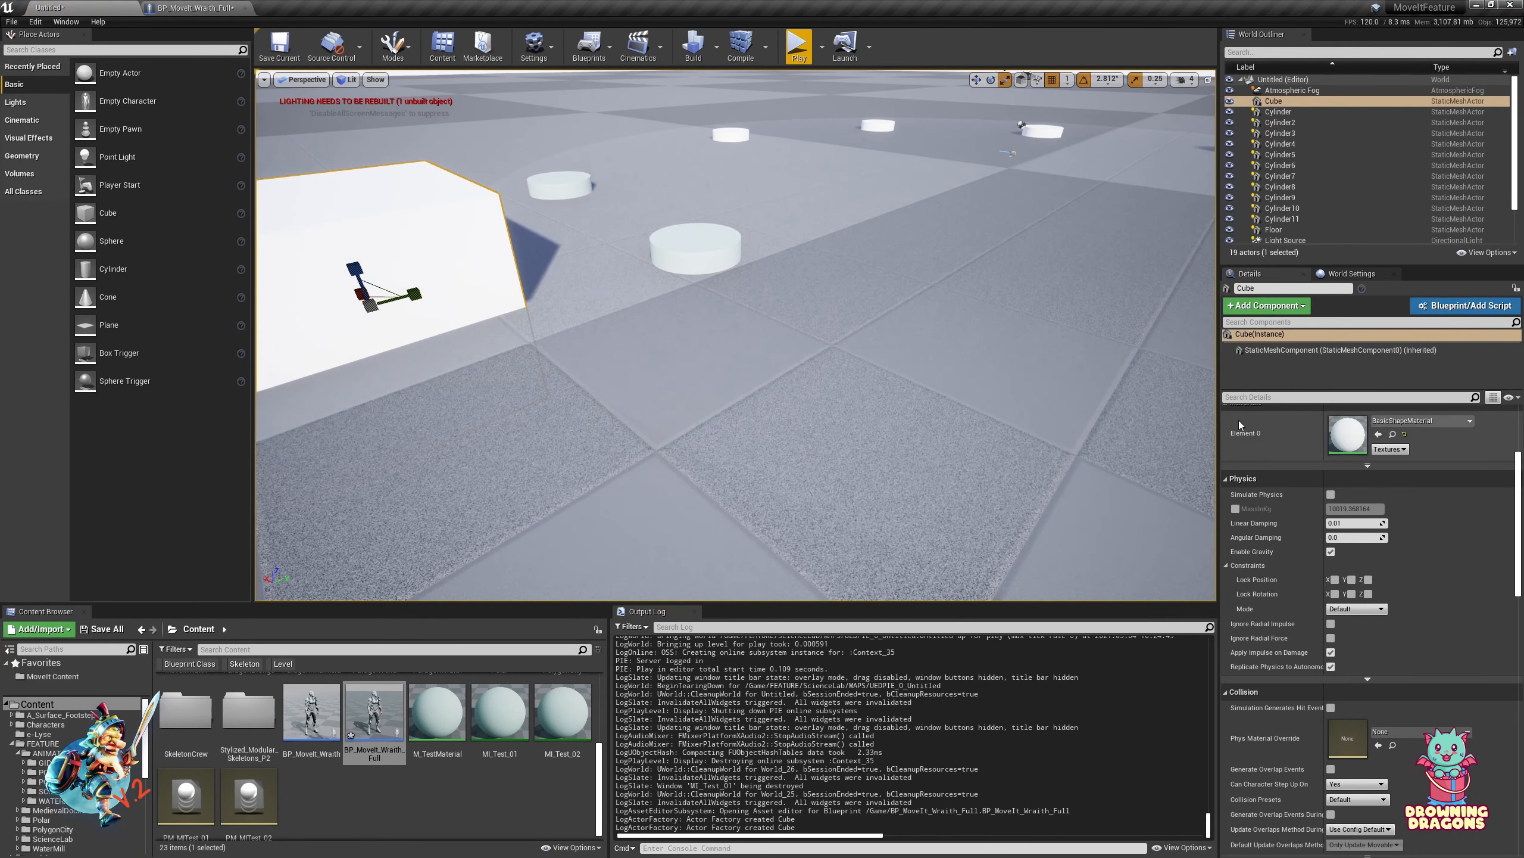
Raise the cube to a Z location of 289.0 and reset its Element 0 material to the default
scroll(1239, 424, up, 5)
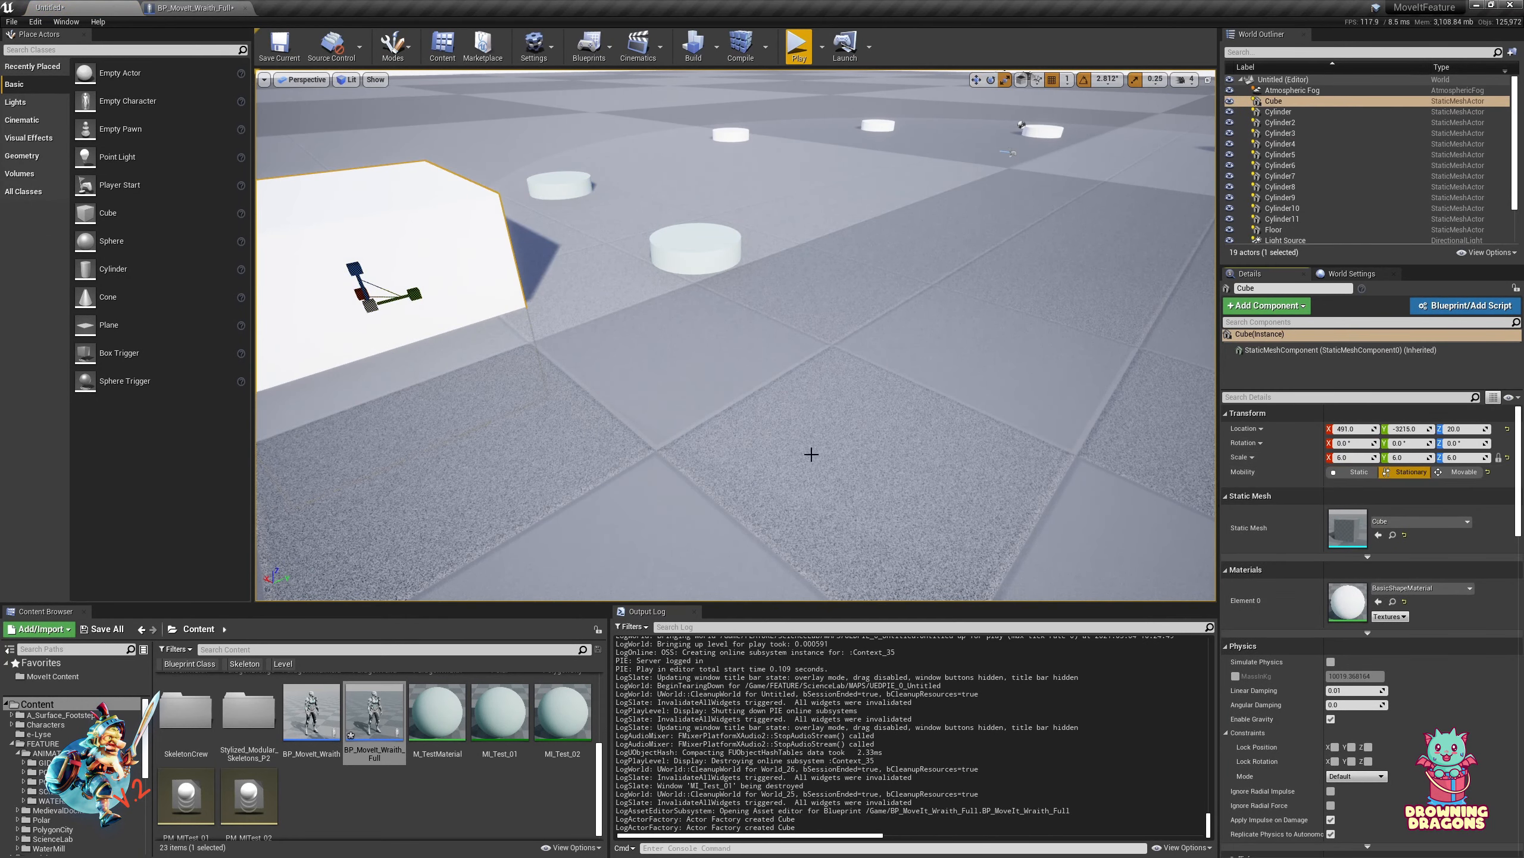
right_drag(567, 329, 493, 301)
key(w)
right_drag(636, 286, 612, 281)
drag(660, 288, 656, 207)
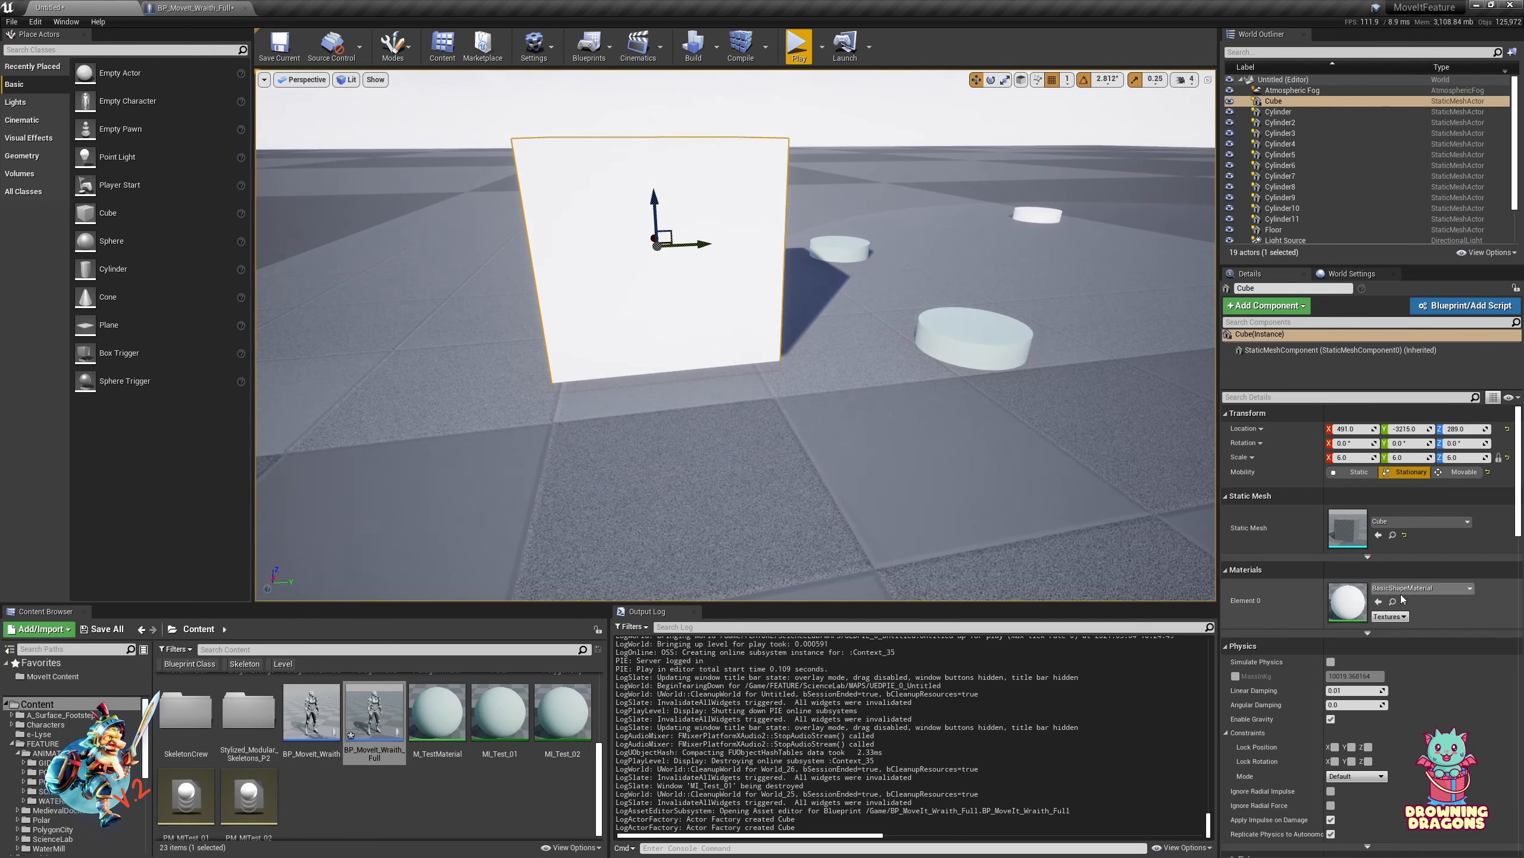
click(1403, 600)
scroll(1328, 634, down, 10)
Play the level and run the Wraith into the cube wall from several angles to test hit and scuff reactions, ending the session
click(799, 55)
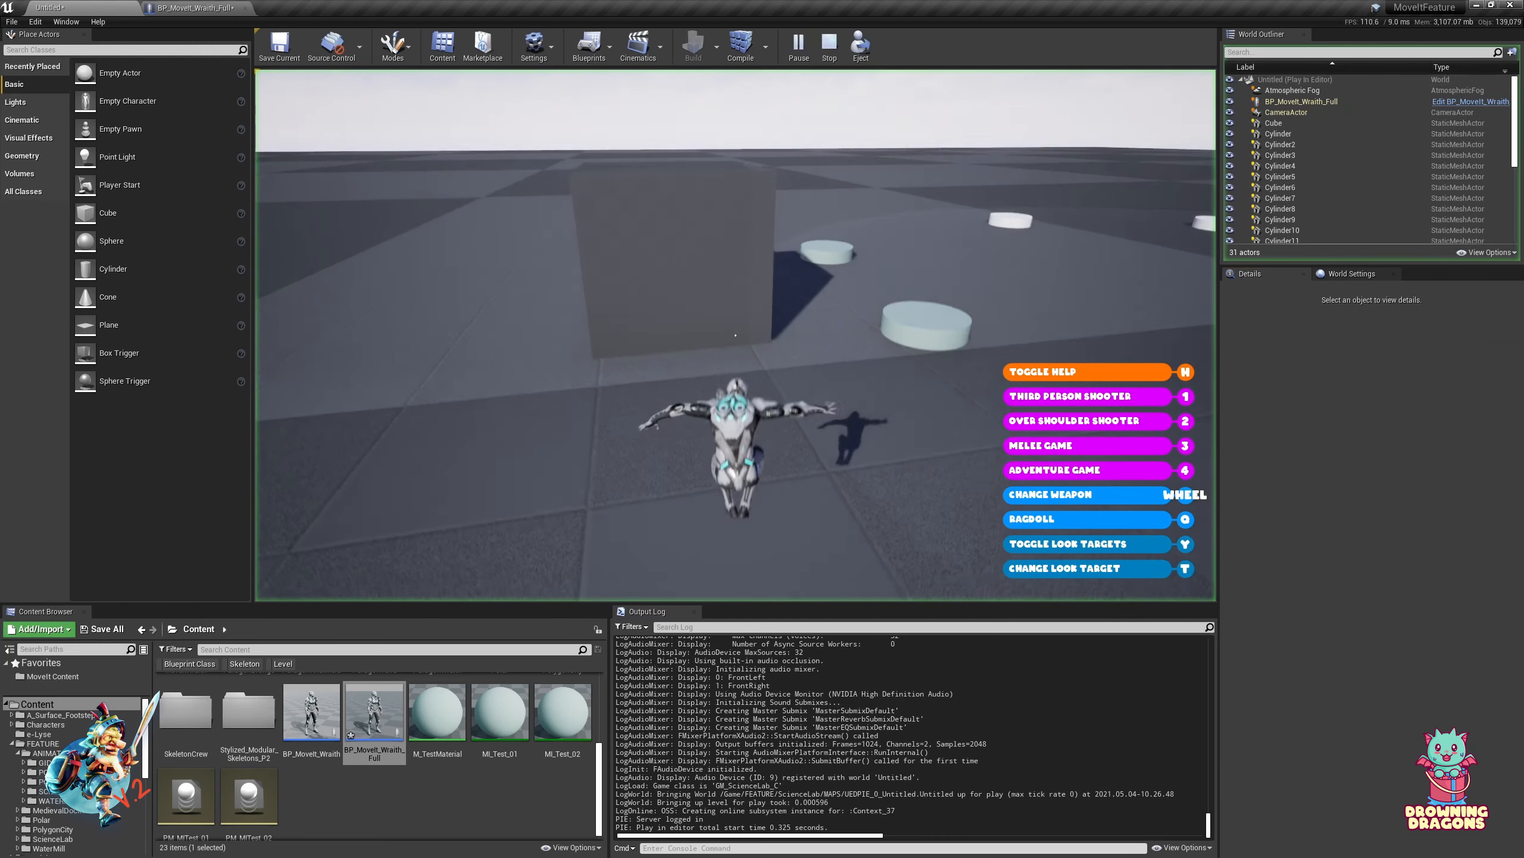
key(w)
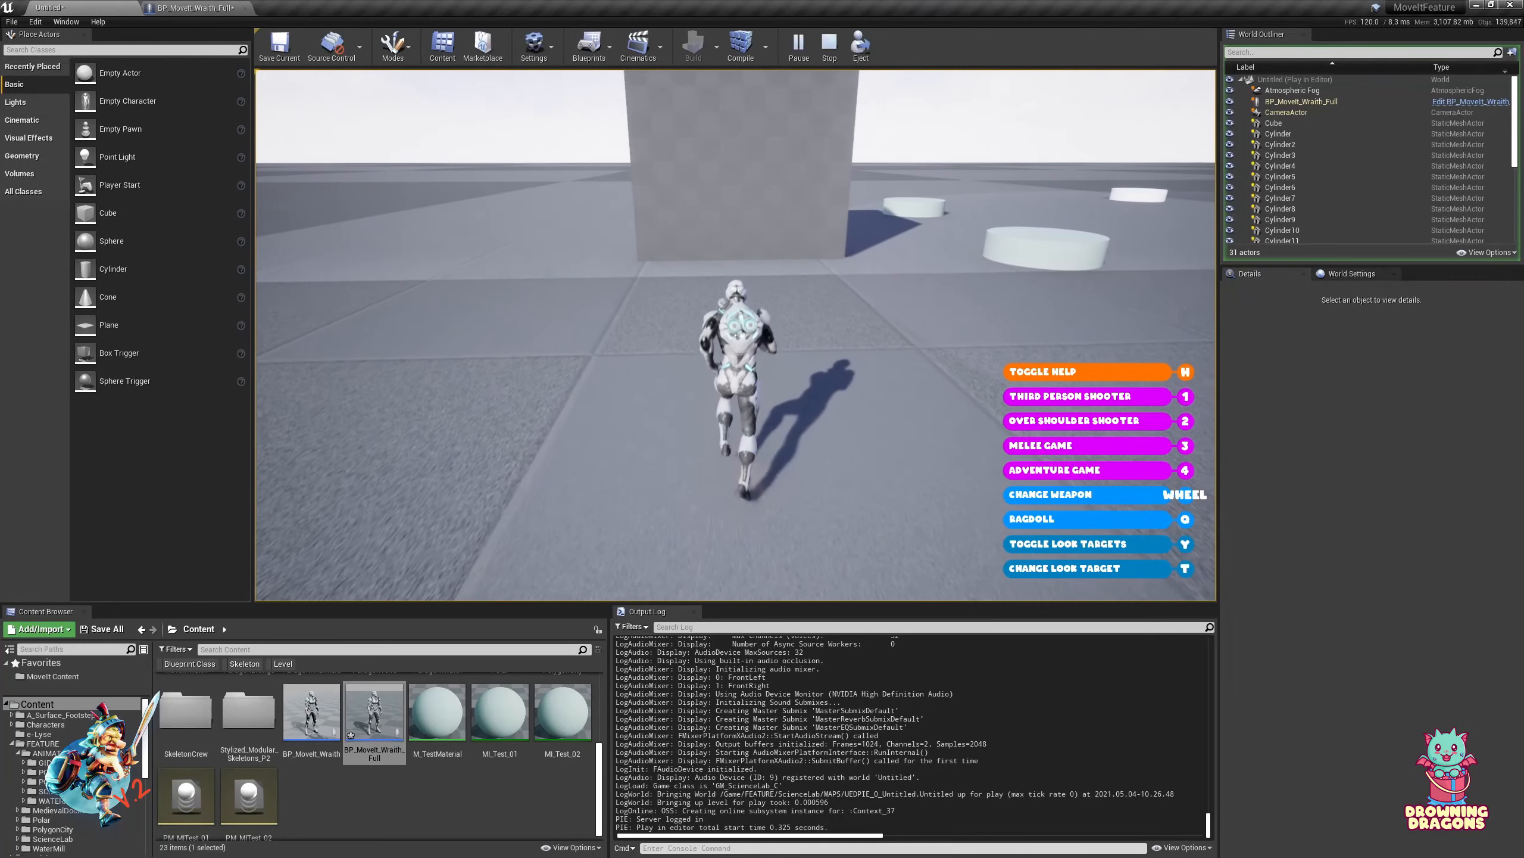
key(w)
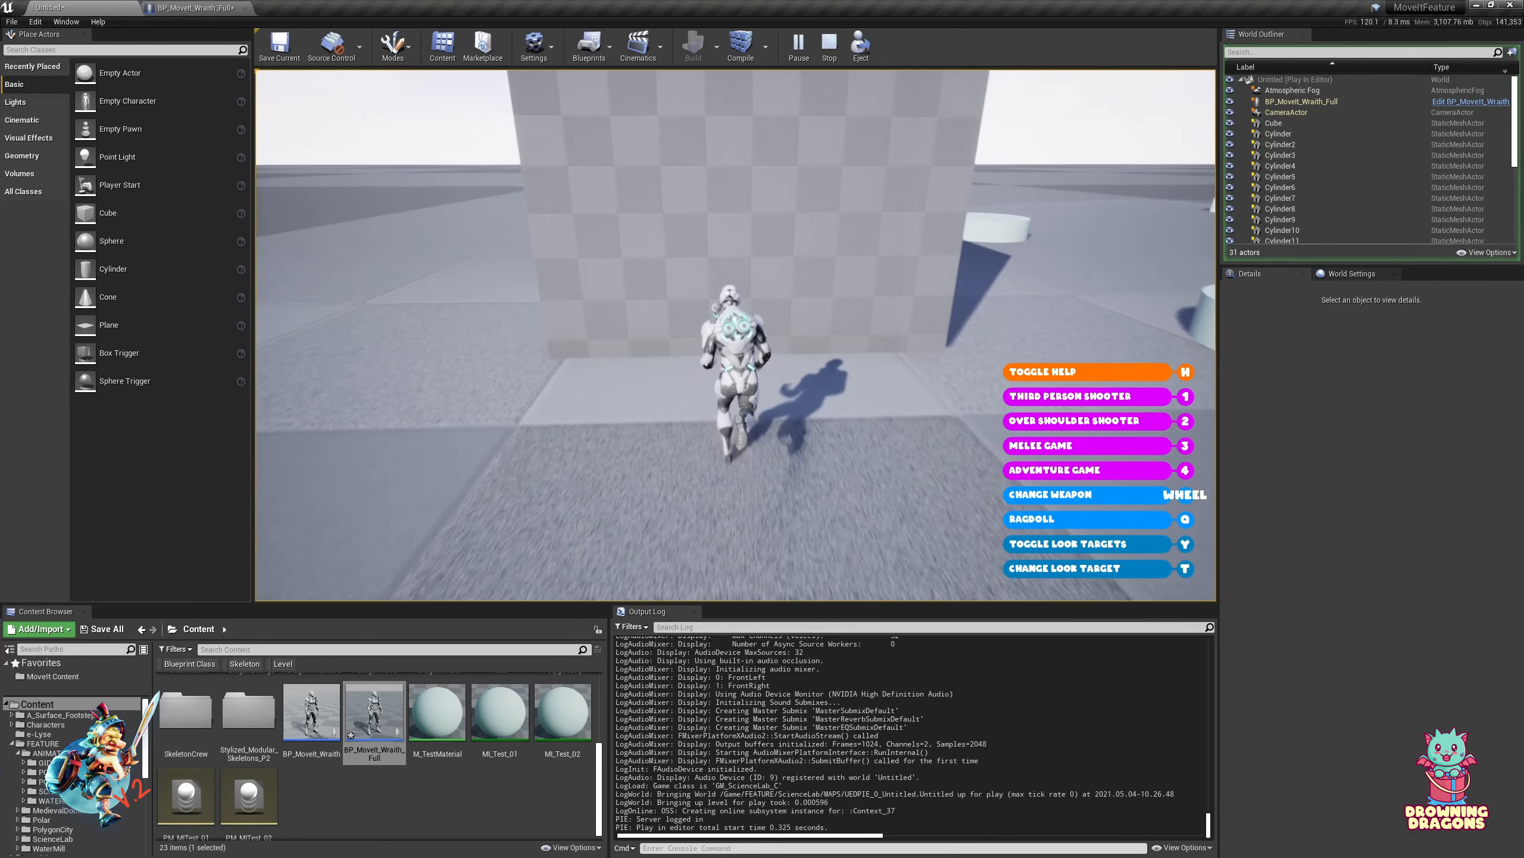
key(w)
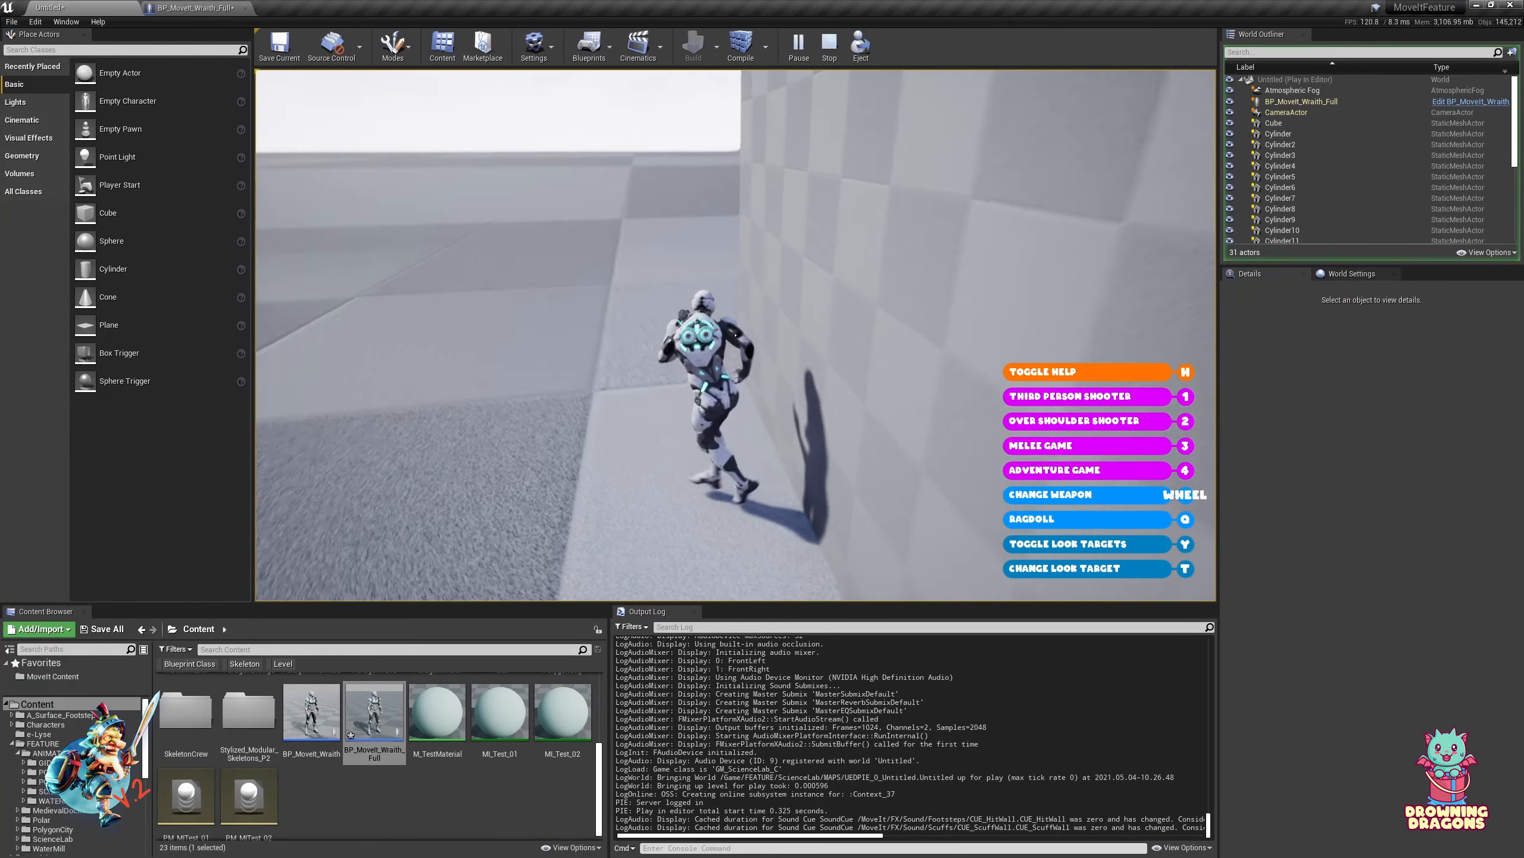
key(w)
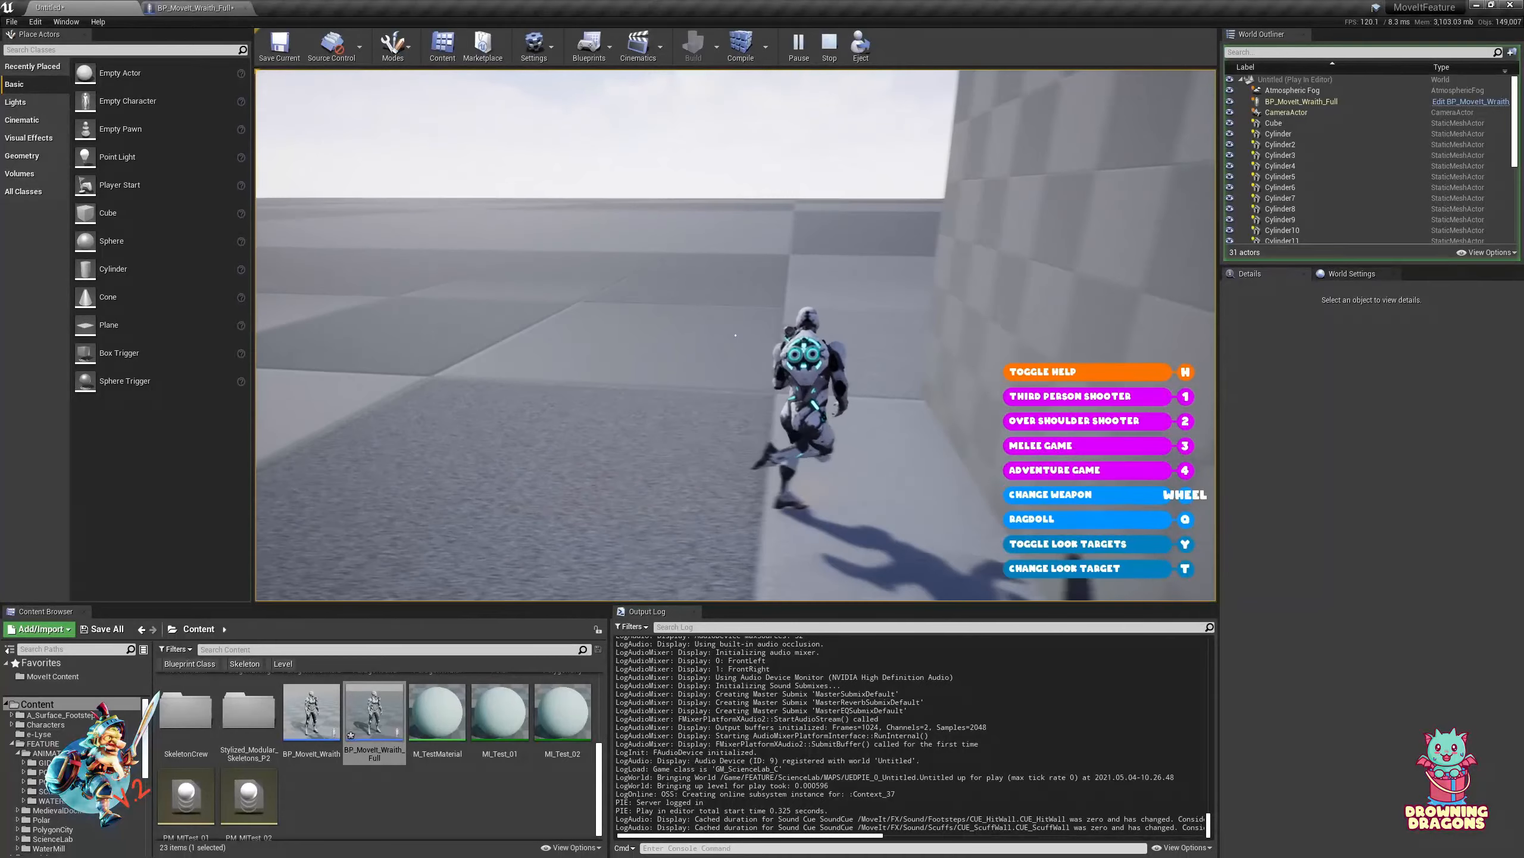
key(w)
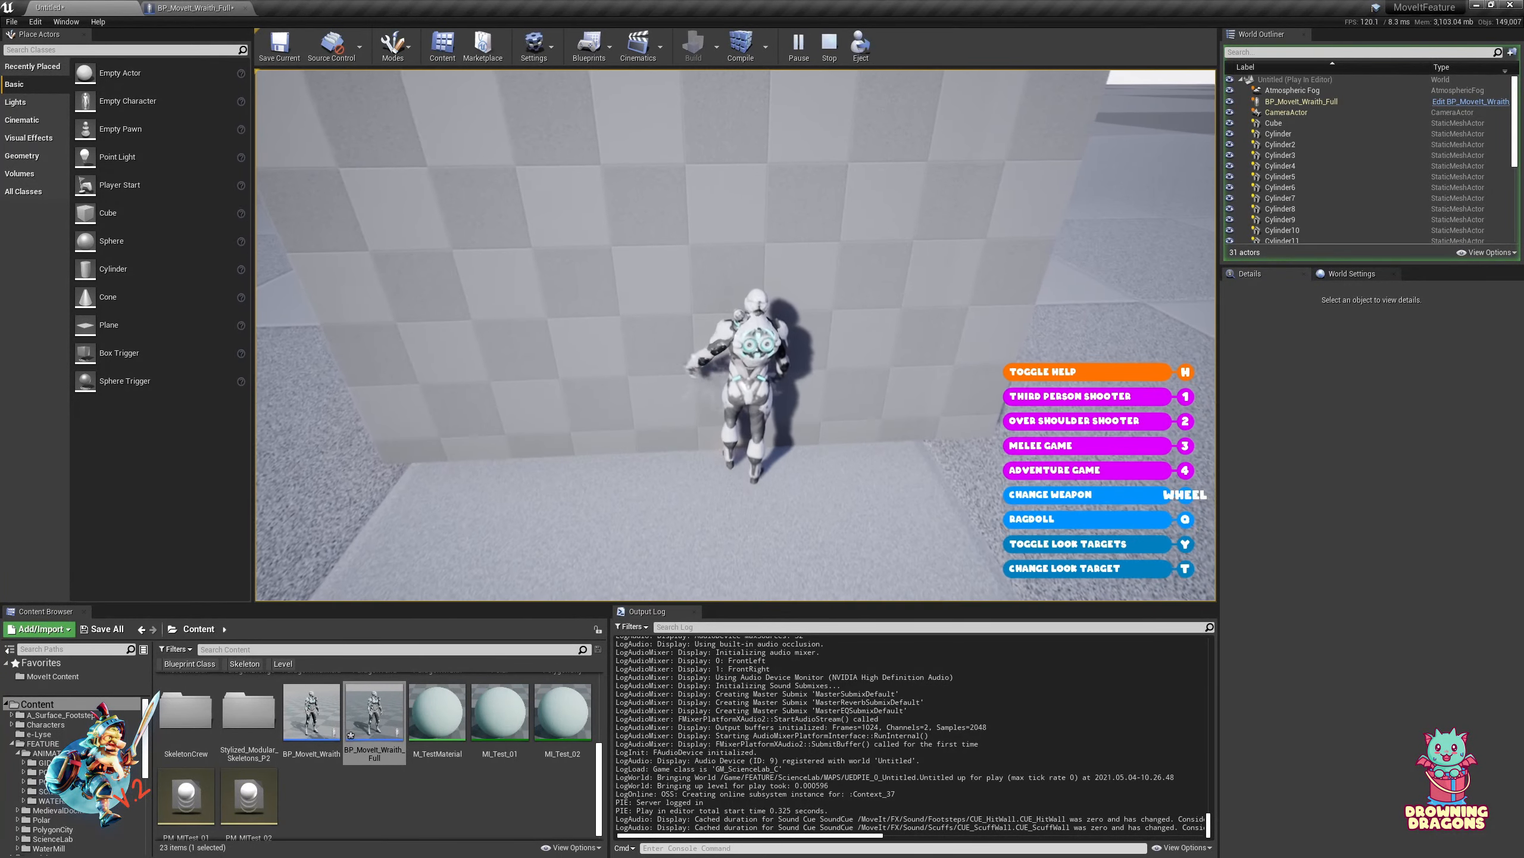
key(w)
key(w)
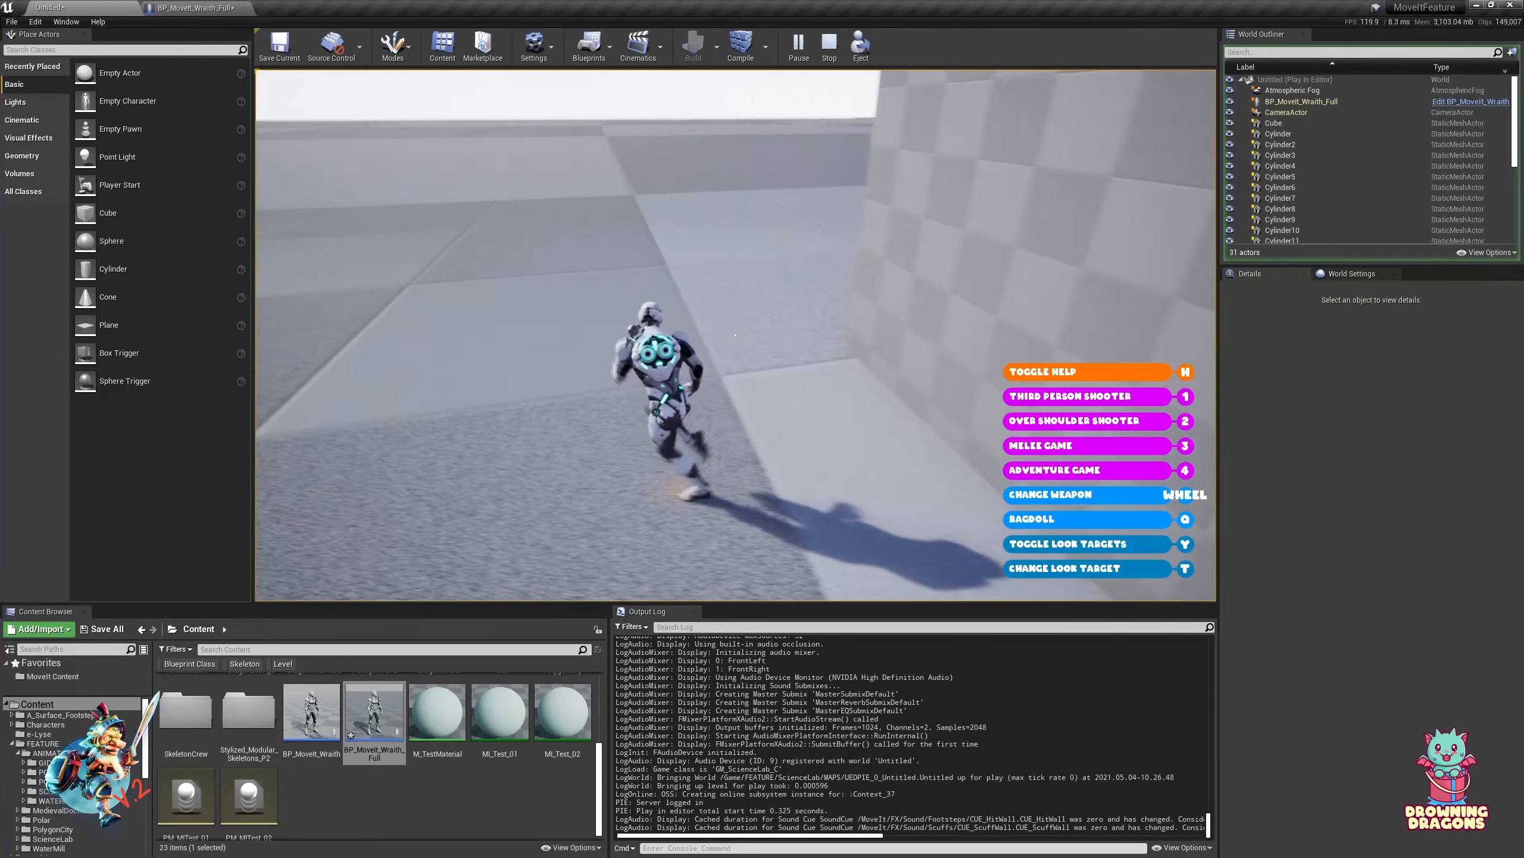
key(w)
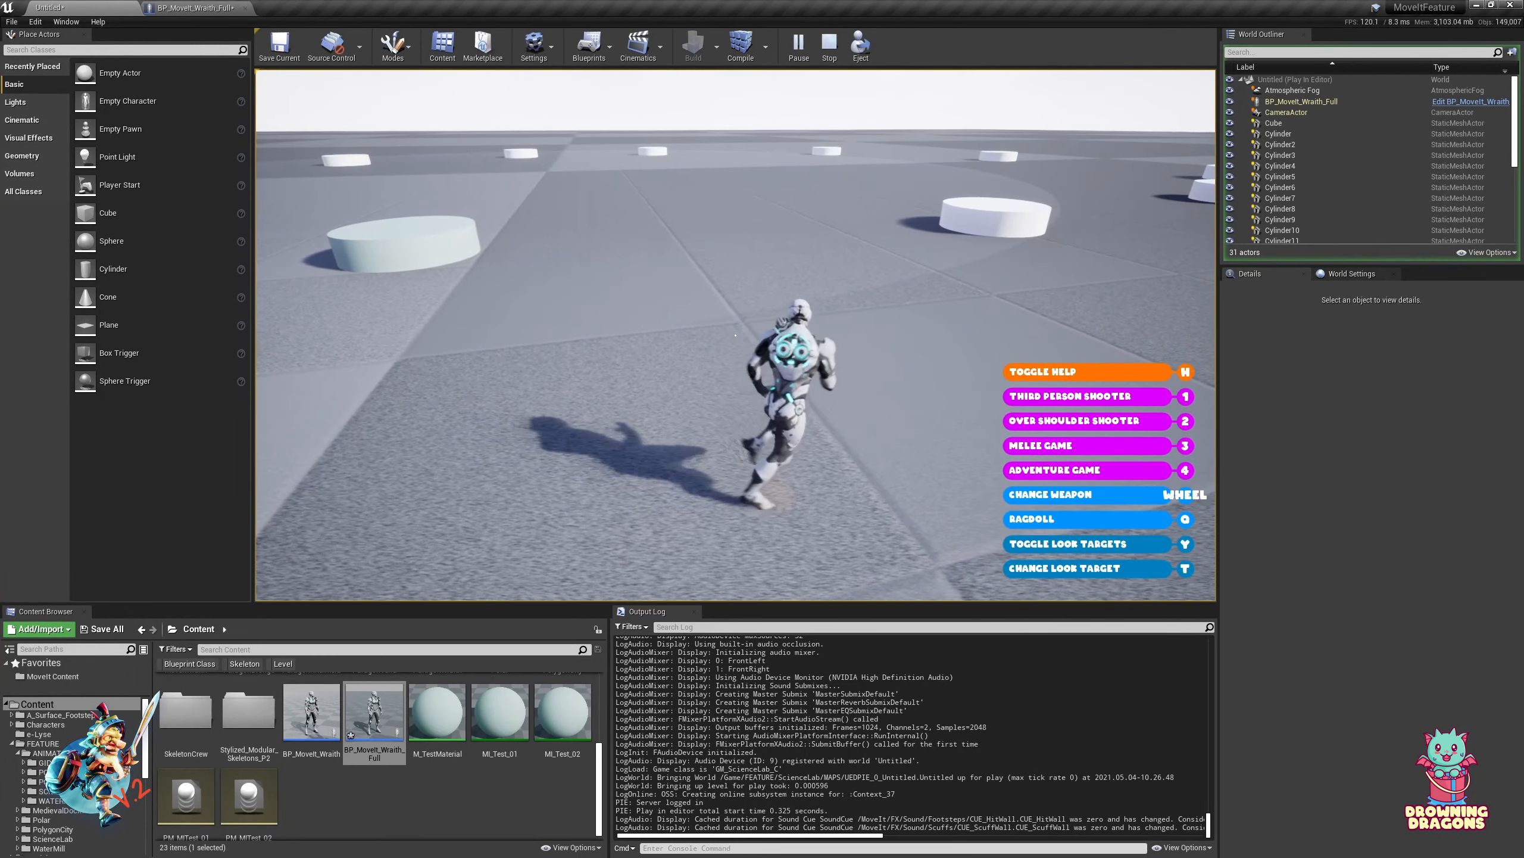
key(w)
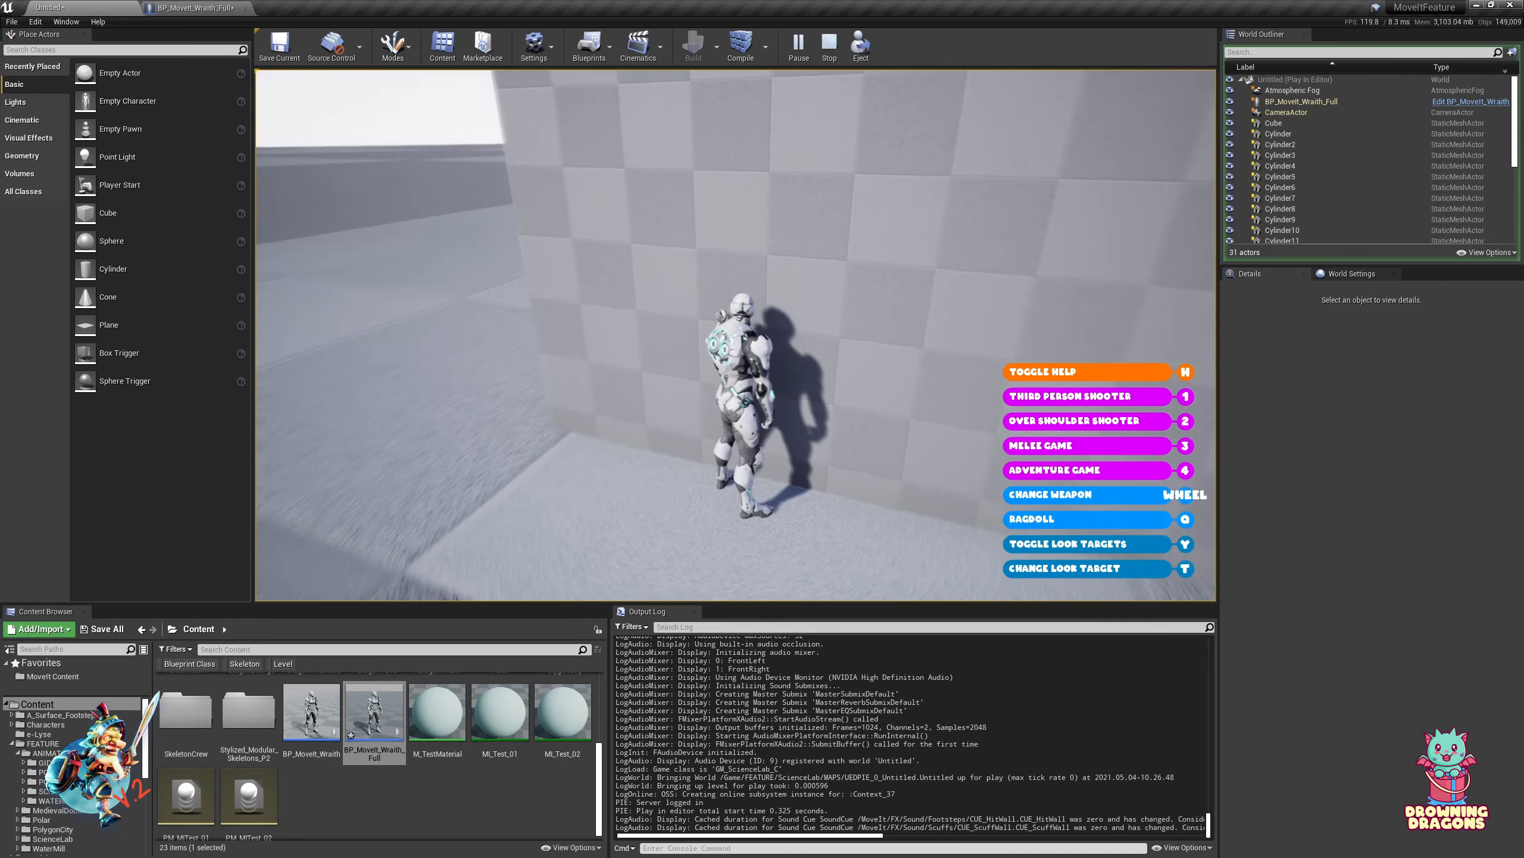
key(w)
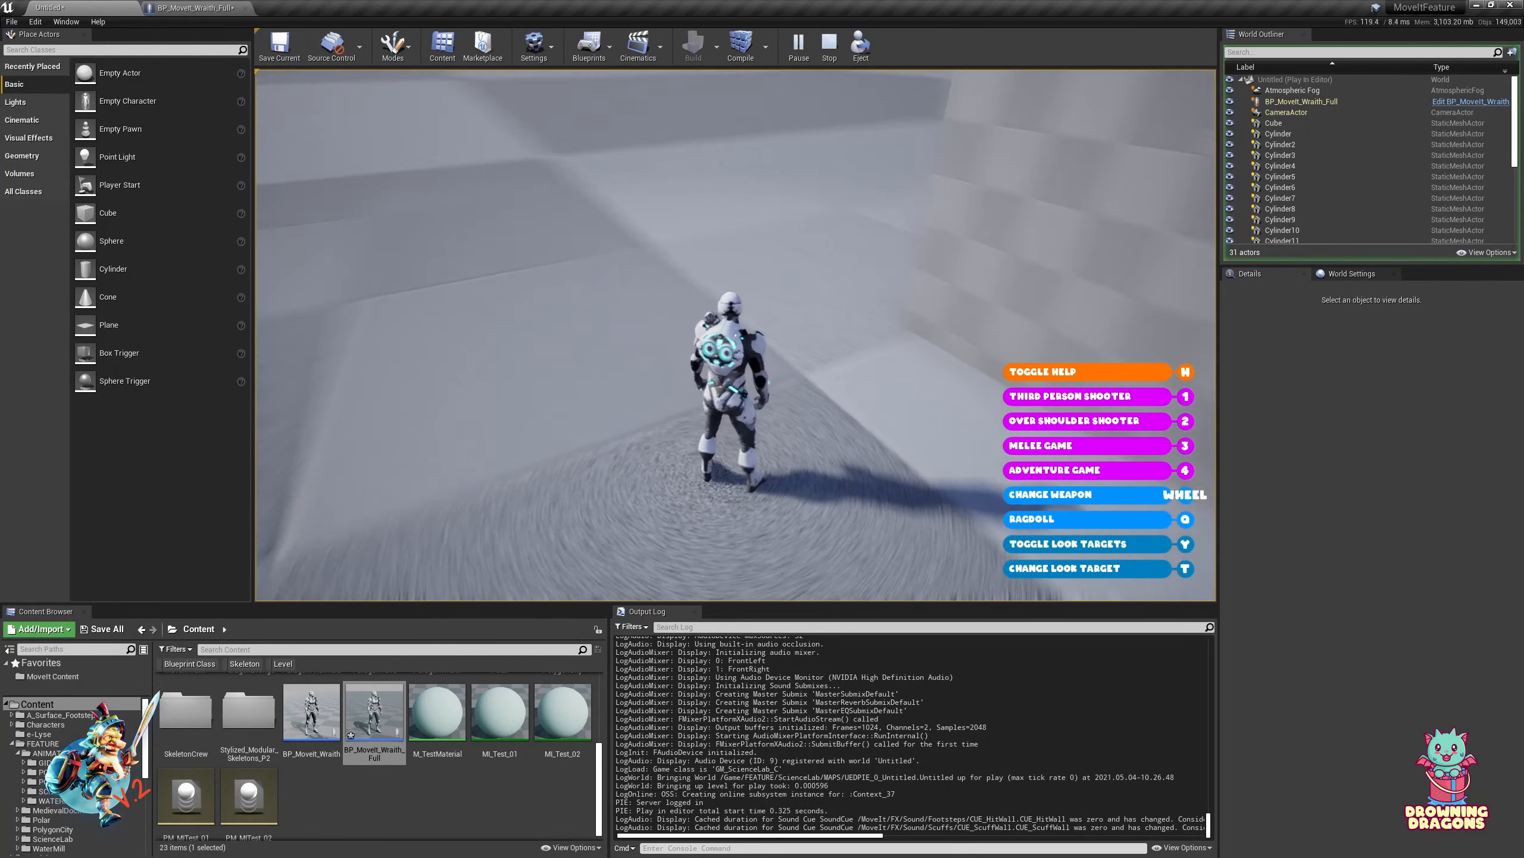
key(Escape)
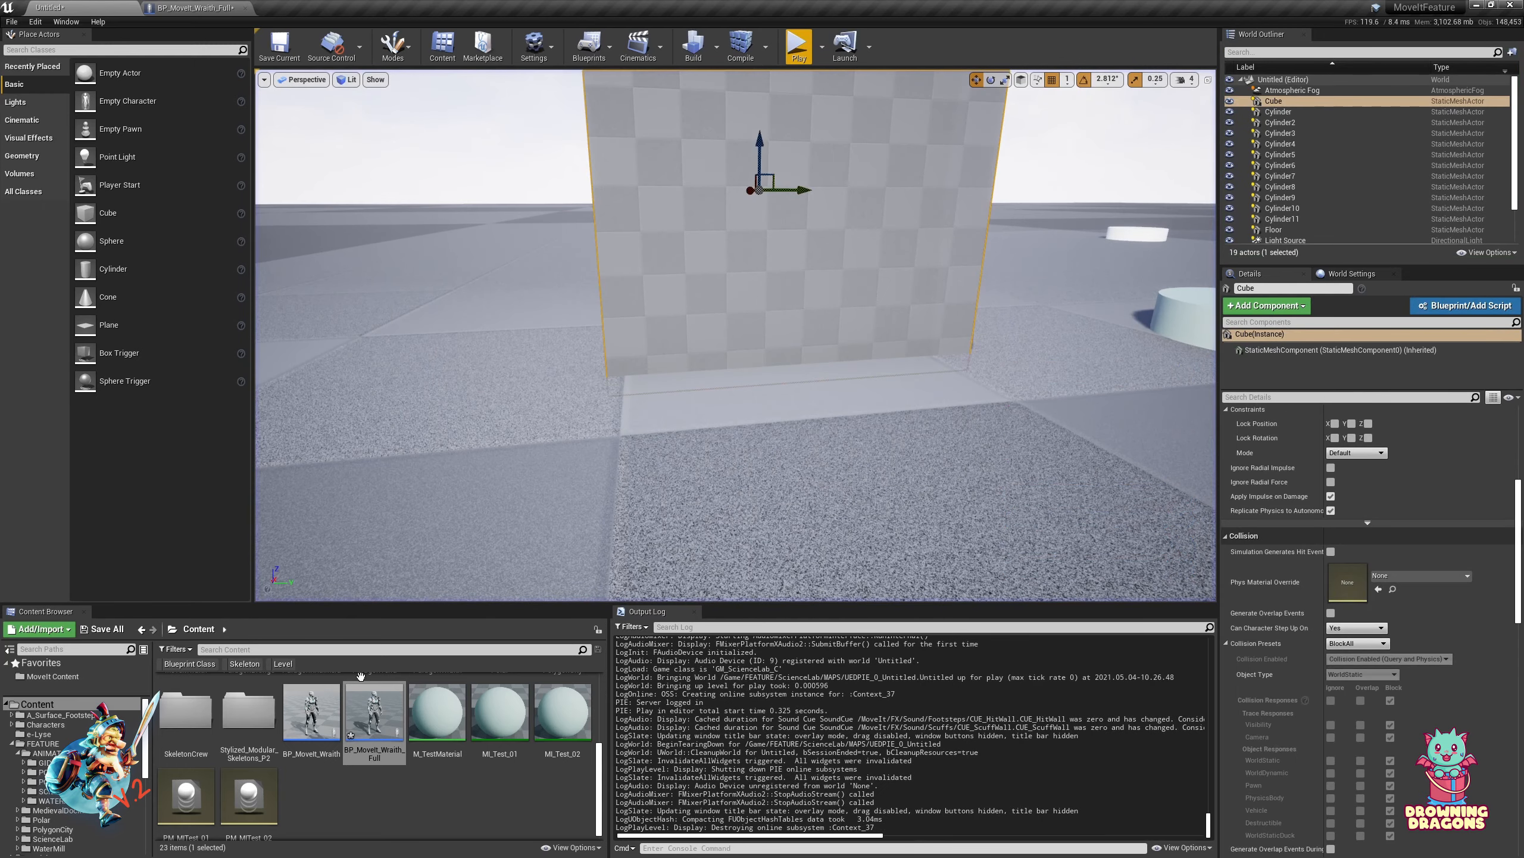
Return to the BP_MoveIt_Wraith_Full blueprint and read the description of Can Hit Wall While Root Motion Playing
click(177, 6)
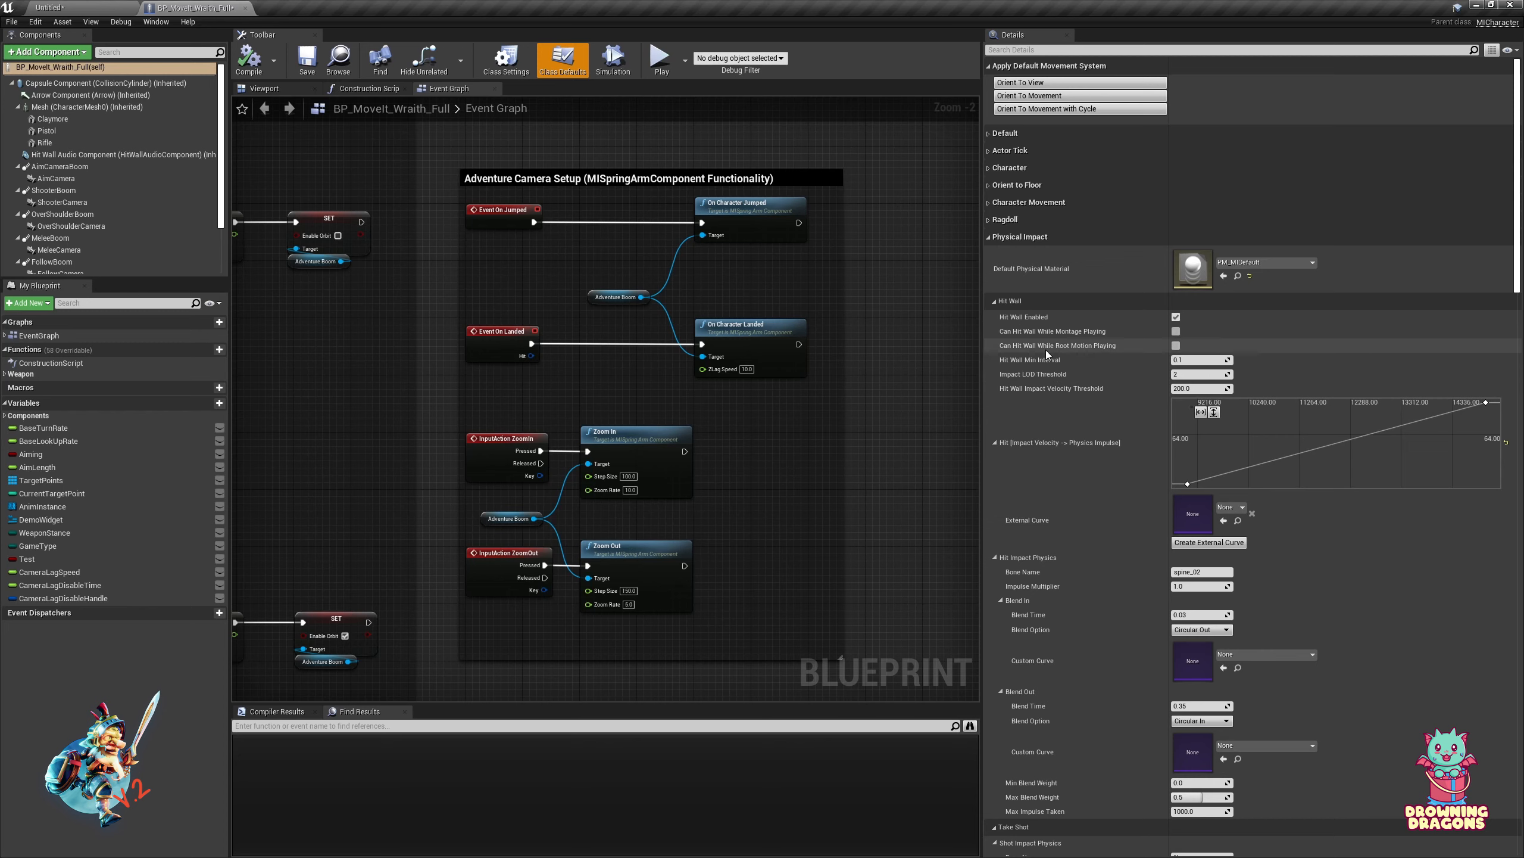
mouse_move(1048, 348)
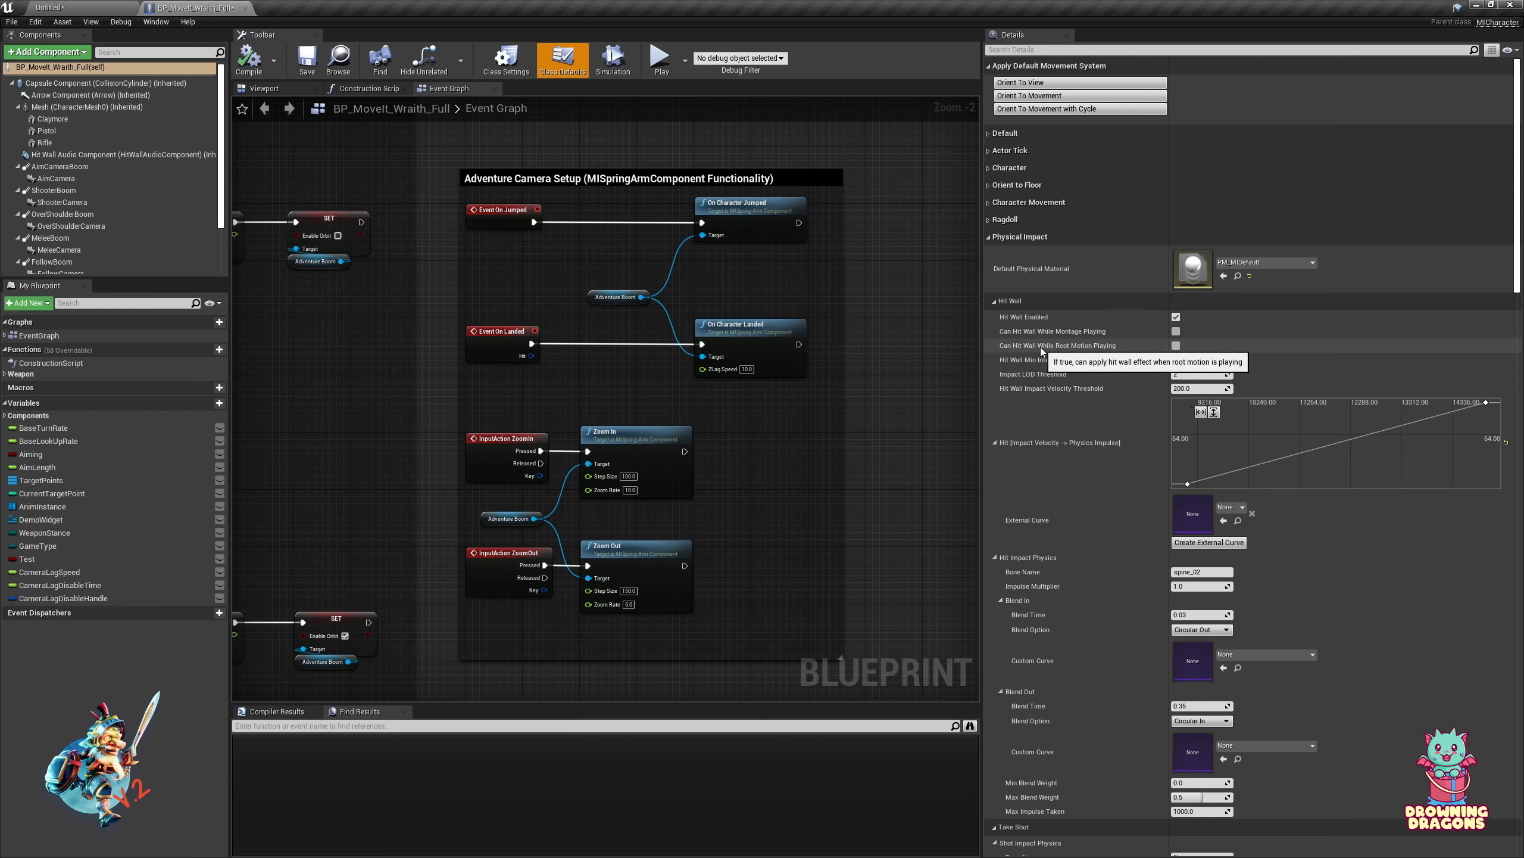